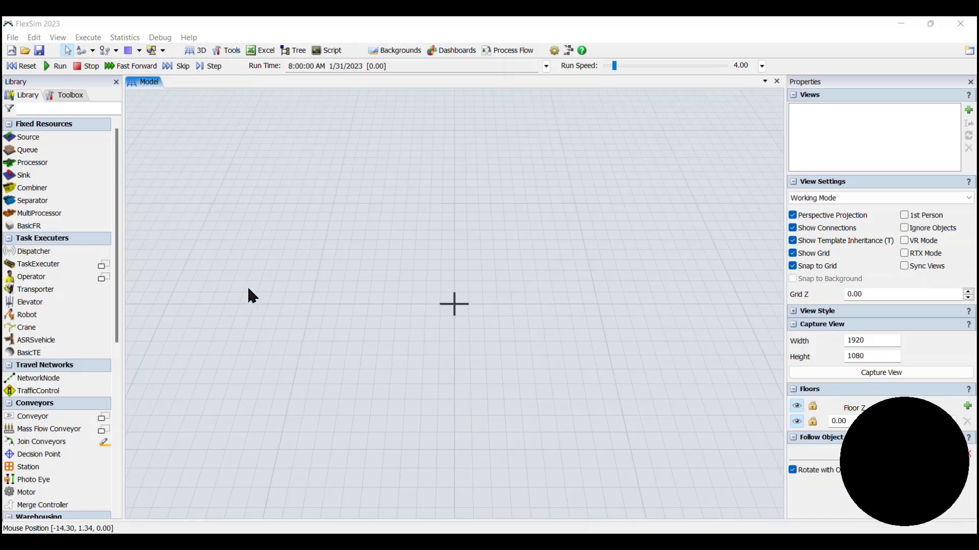
Step: Place an Entrance door prop near the grid's centre and an Exit door prop at the far corner of the floor
{"action": "left_click_drag", "start_coordinate": [115, 313], "coordinate": [120, 502]}
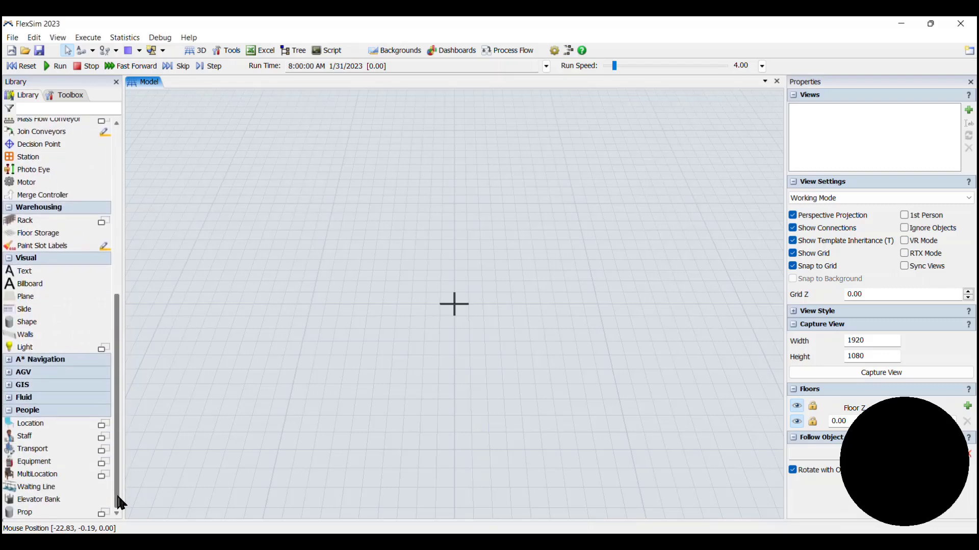
{"action": "left_click", "coordinate": [101, 513]}
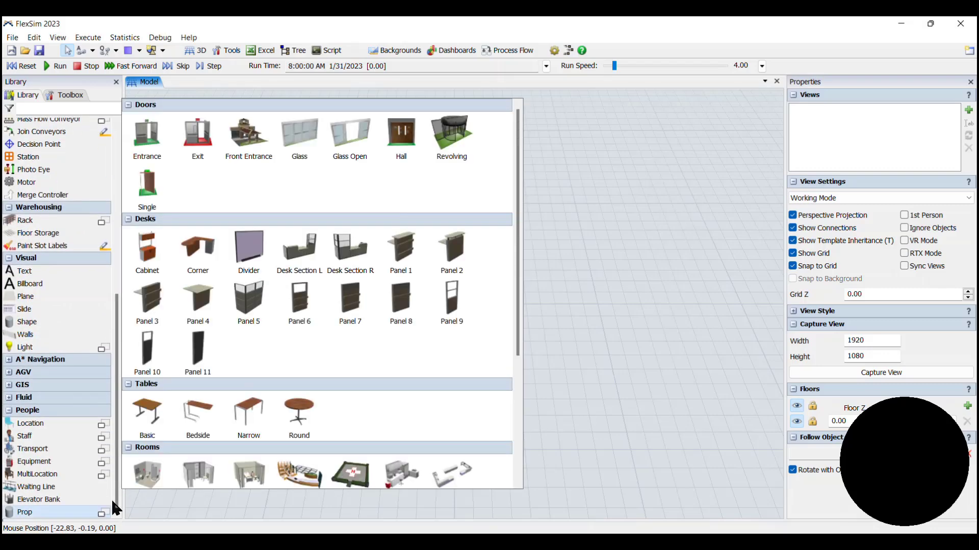
{"action": "left_click_drag", "start_coordinate": [163, 135], "coordinate": [379, 329]}
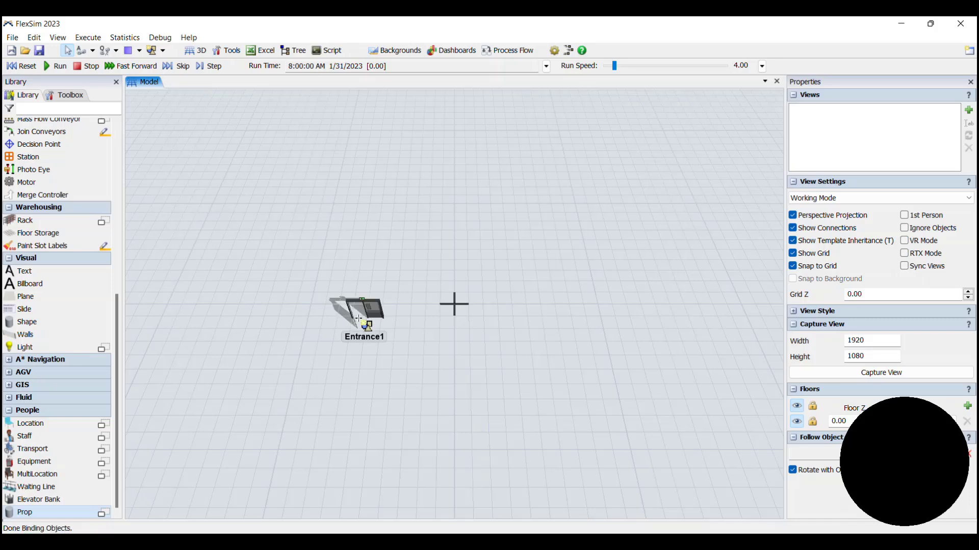
{"action": "left_click", "coordinate": [90, 513]}
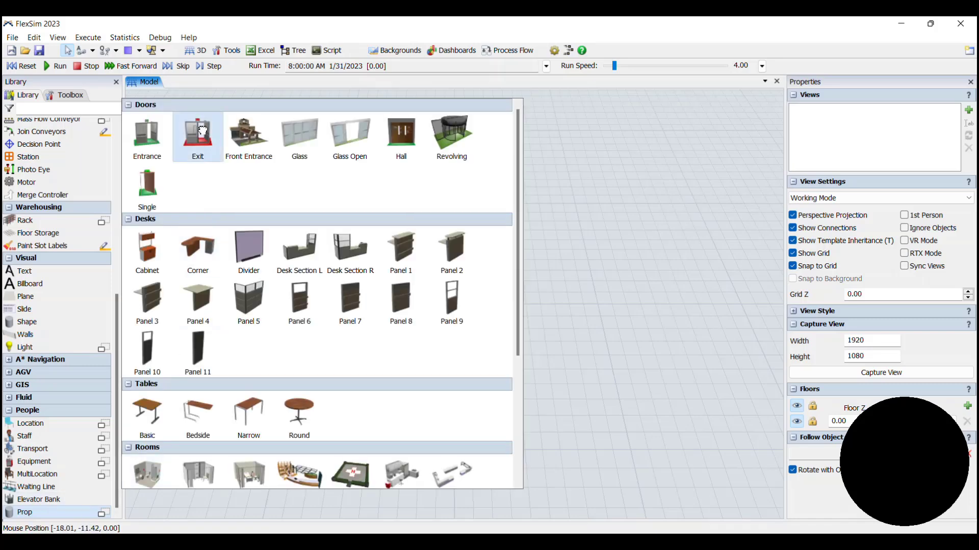
{"action": "left_click_drag", "start_coordinate": [197, 135], "coordinate": [243, 204]}
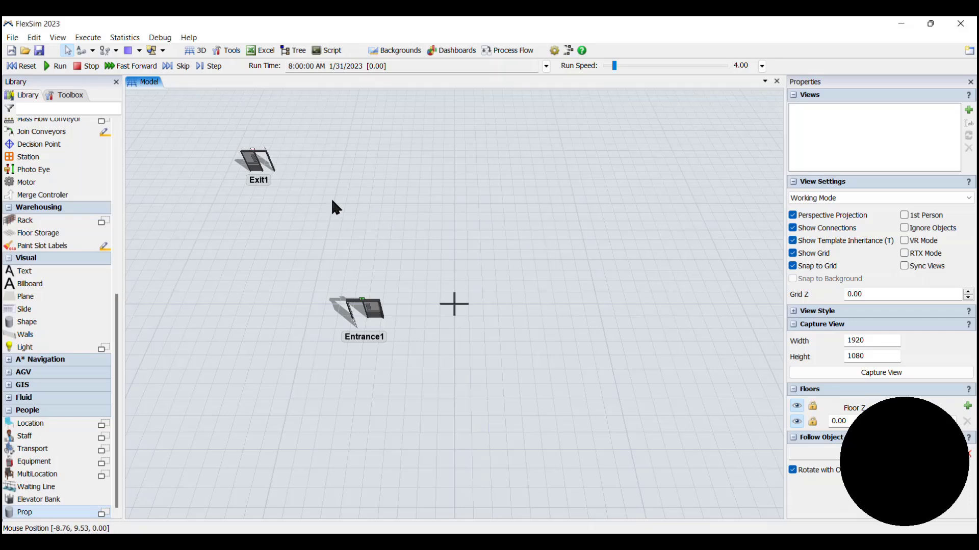
Step: Rotate the exit door so it stands roughly at a right angle to the entrance door
{"action": "left_click", "coordinate": [258, 170]}
{"action": "left_click_drag", "start_coordinate": [274, 183], "coordinate": [301, 156]}
{"action": "left_click", "coordinate": [285, 289]}
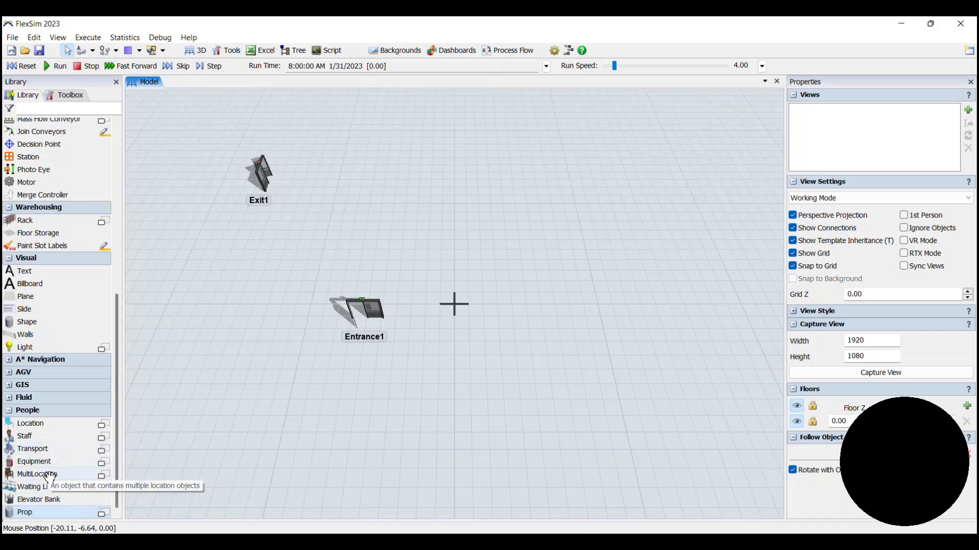
Step: Place a Panel 4 desk prop beside the exit door
{"action": "left_click", "coordinate": [24, 512]}
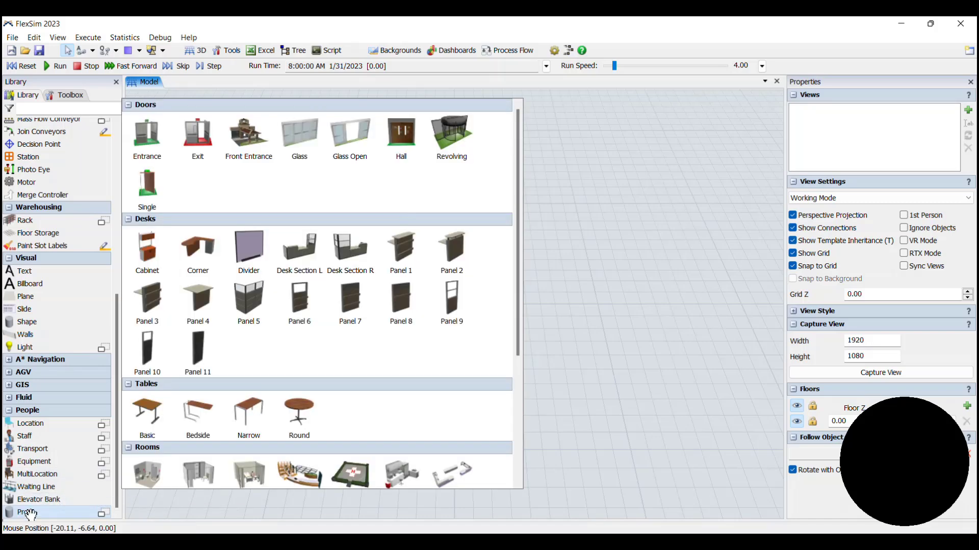
{"action": "left_click", "coordinate": [195, 305]}
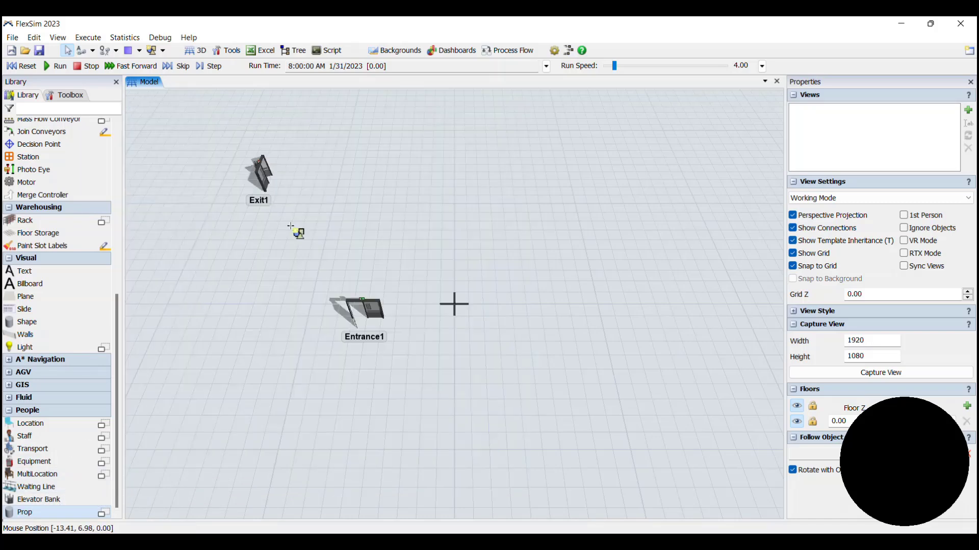
{"action": "left_click", "coordinate": [320, 175]}
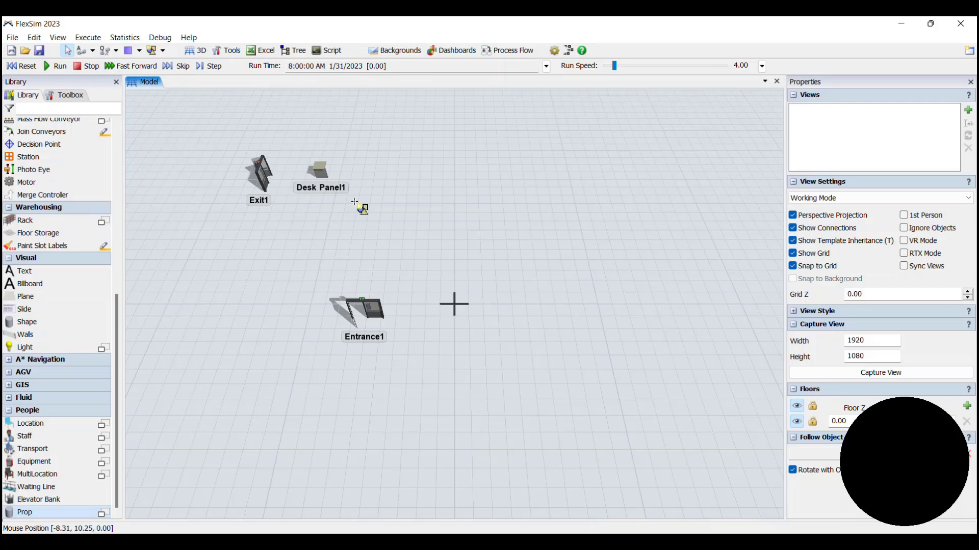
Step: Stretch the desk panel lengthwise into a long counter with an X size of 9.00
{"action": "scroll", "coordinate": [340, 182], "scroll_direction": "up", "scroll_amount": 4}
{"action": "left_click", "coordinate": [308, 174]}
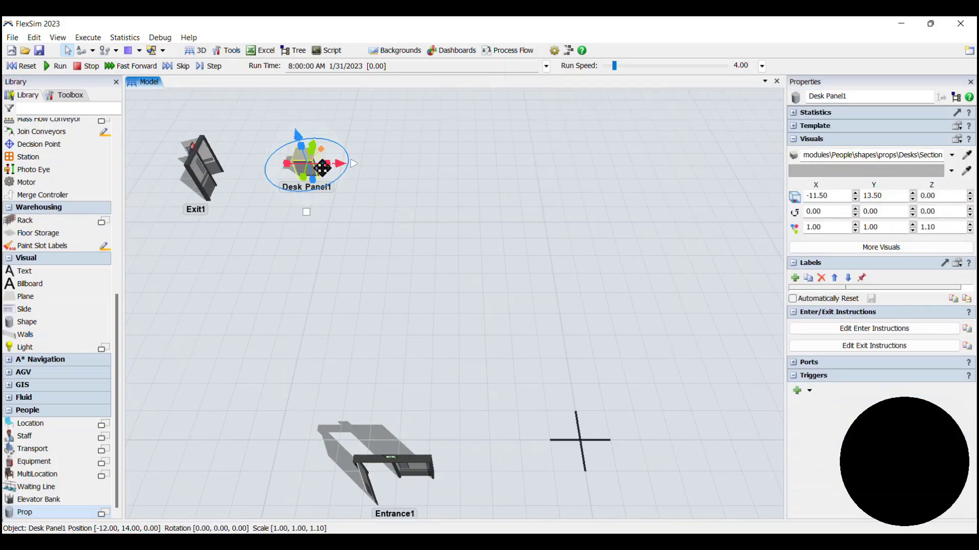
{"action": "left_click_drag", "start_coordinate": [335, 165], "coordinate": [482, 169]}
{"action": "left_click", "coordinate": [435, 212]}
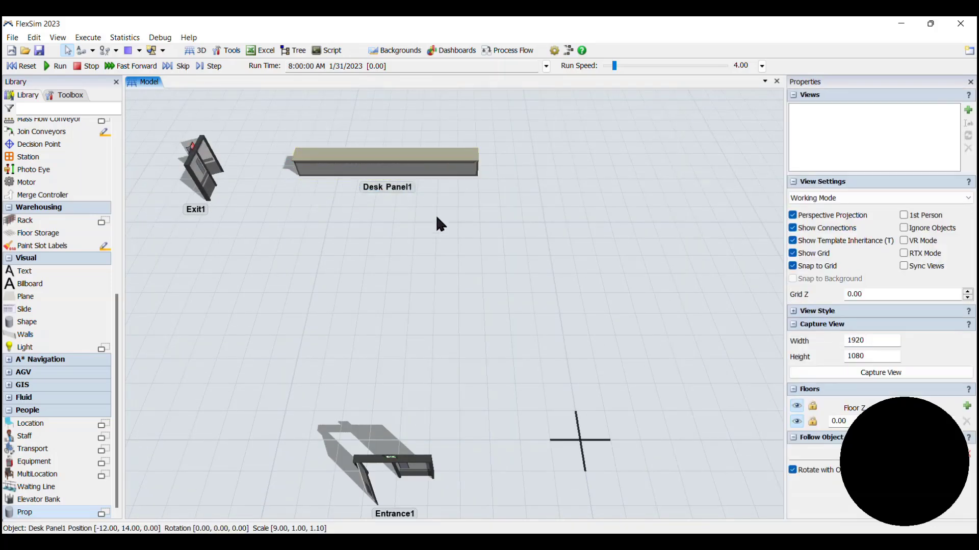
{"action": "left_click", "coordinate": [452, 168]}
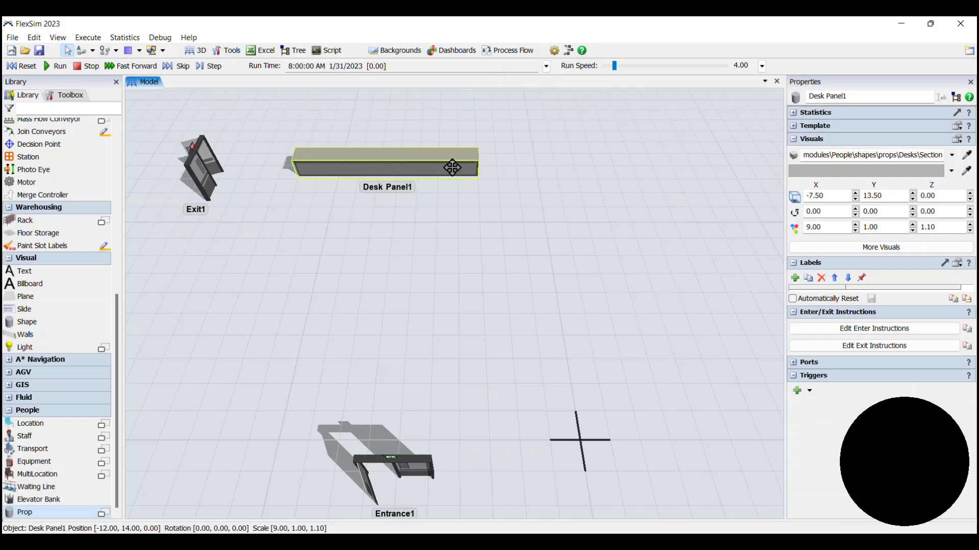
{"action": "left_click", "coordinate": [447, 267]}
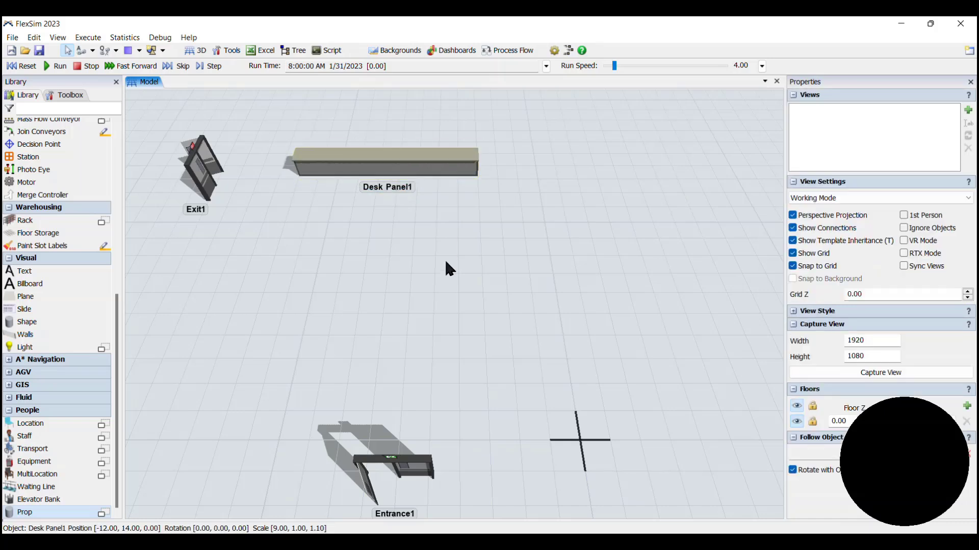
Step: Place three Computer locations evenly spaced in a row in front of the desk panel
{"action": "left_click", "coordinate": [63, 421]}
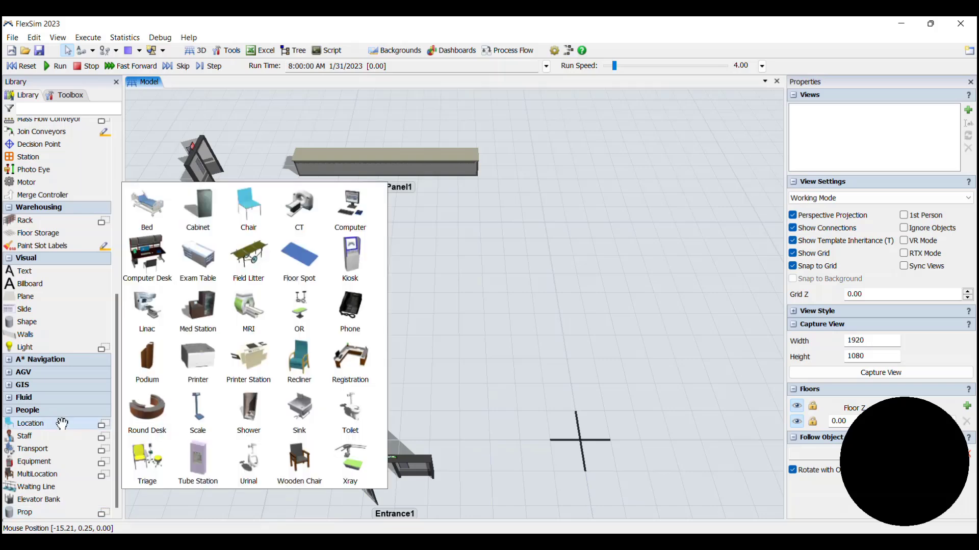
{"action": "left_click", "coordinate": [347, 208]}
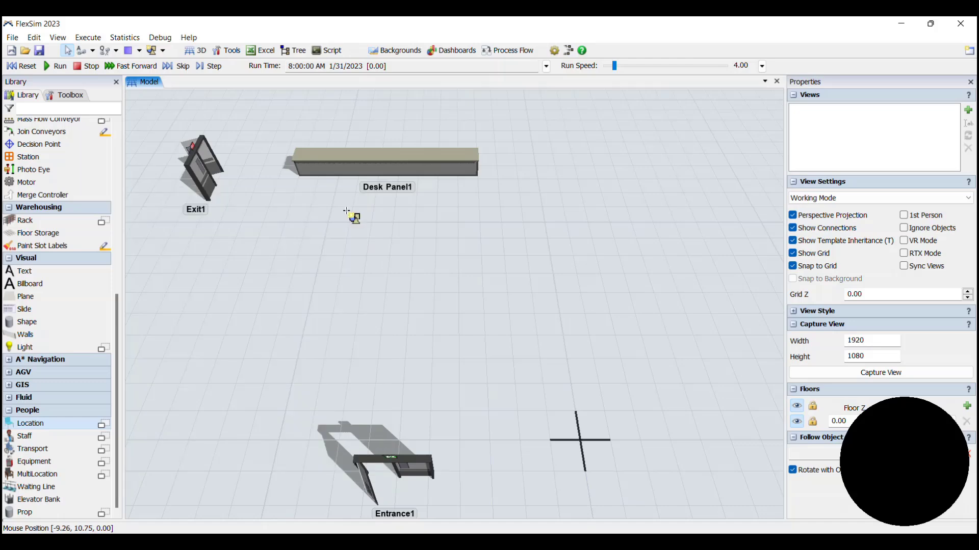
{"action": "left_click", "coordinate": [313, 188]}
{"action": "left_click", "coordinate": [378, 187]}
{"action": "left_click", "coordinate": [443, 188]}
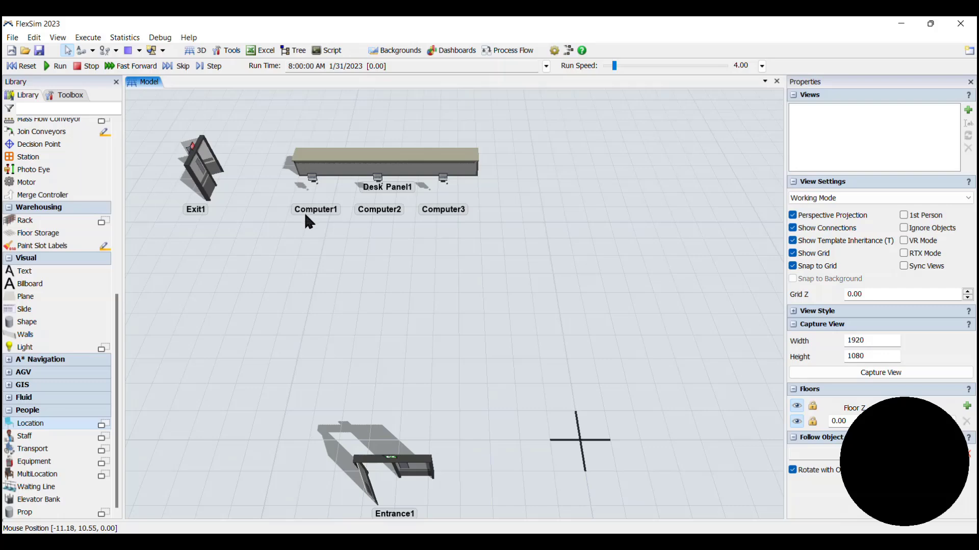
Step: Rotate Computer1 by -180 degrees about Z and move it onto the desk end nearest the exit, at Y 13.70
{"action": "left_click_drag", "start_coordinate": [304, 212], "coordinate": [337, 367]}
{"action": "scroll", "coordinate": [335, 366], "scroll_direction": "up", "scroll_amount": 3}
{"action": "left_click_drag", "start_coordinate": [349, 293], "coordinate": [355, 224]}
{"action": "left_click_drag", "start_coordinate": [381, 255], "coordinate": [329, 149]}
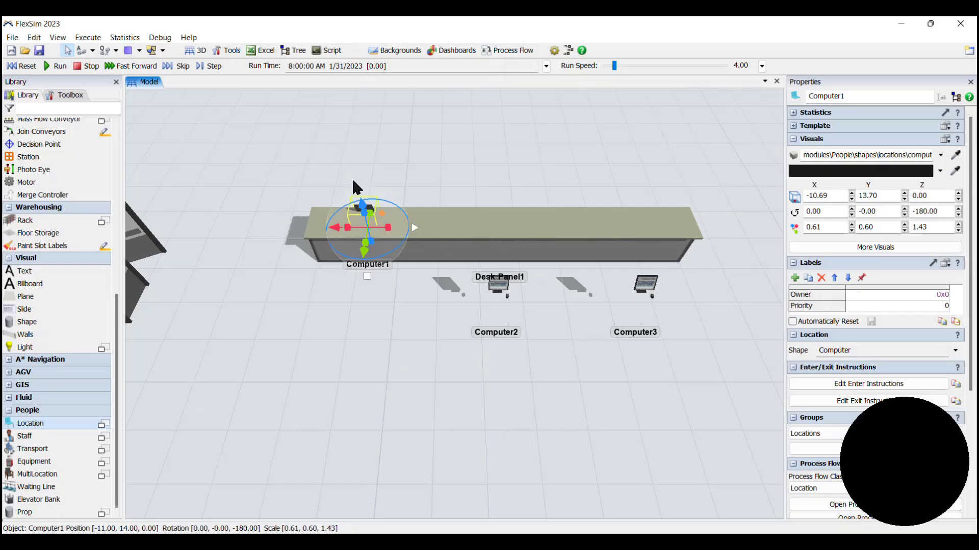
Step: Rotate Computer2 to 180 degrees about Z and move it onto the middle of the desk at Y 13.70
{"action": "left_click", "coordinate": [488, 294]}
{"action": "left_click", "coordinate": [498, 287]}
{"action": "left_click_drag", "start_coordinate": [506, 328], "coordinate": [466, 232]}
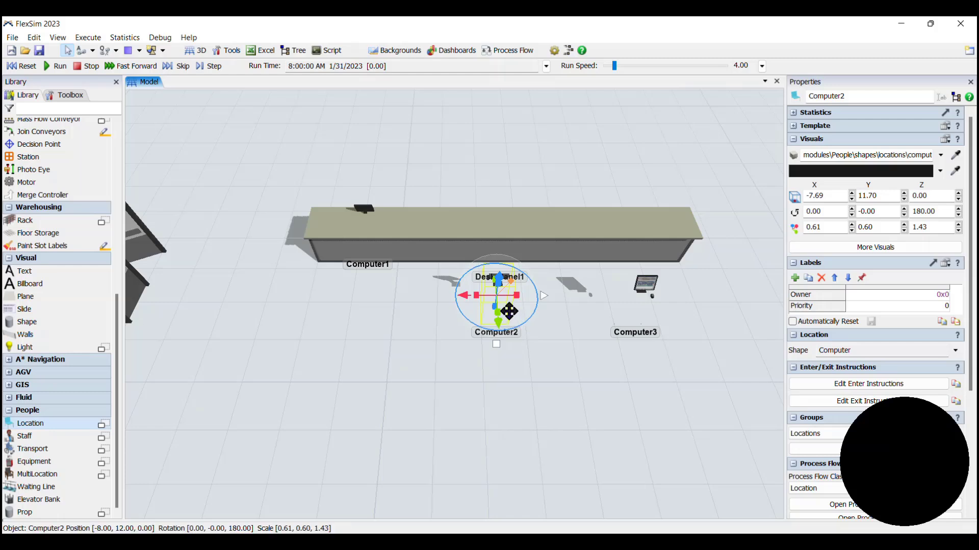
{"action": "left_click_drag", "start_coordinate": [507, 309], "coordinate": [500, 244]}
Step: Rotate Computer3 to -180 degrees about Z and move it onto the desk's other end at X -4.30, Y 13.70
{"action": "left_click", "coordinate": [646, 294]}
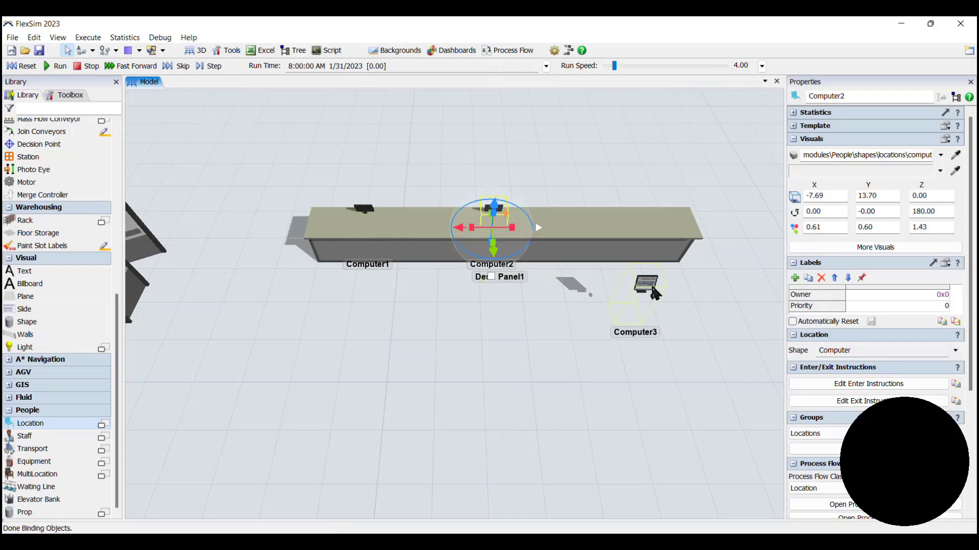
{"action": "left_click_drag", "start_coordinate": [666, 319], "coordinate": [570, 236]}
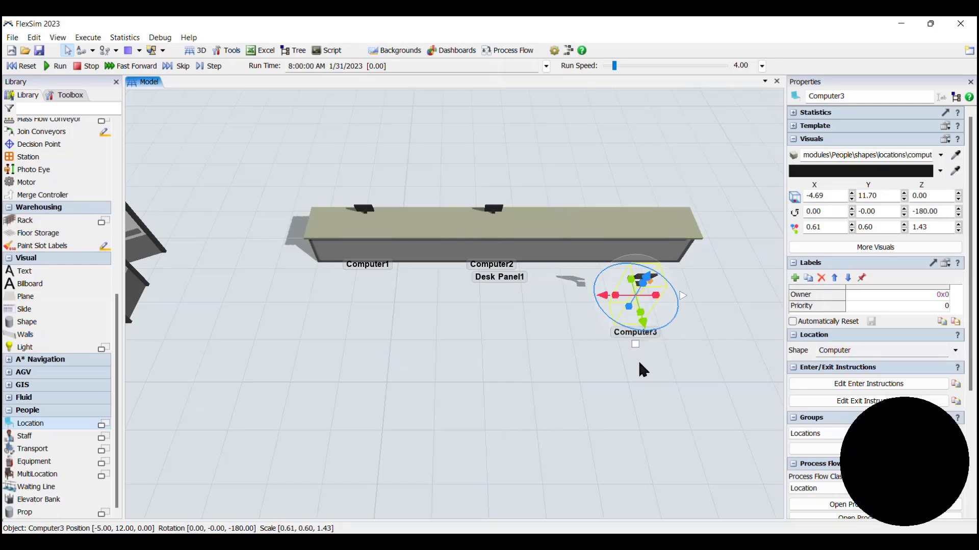
{"action": "left_click_drag", "start_coordinate": [654, 309], "coordinate": [649, 247]}
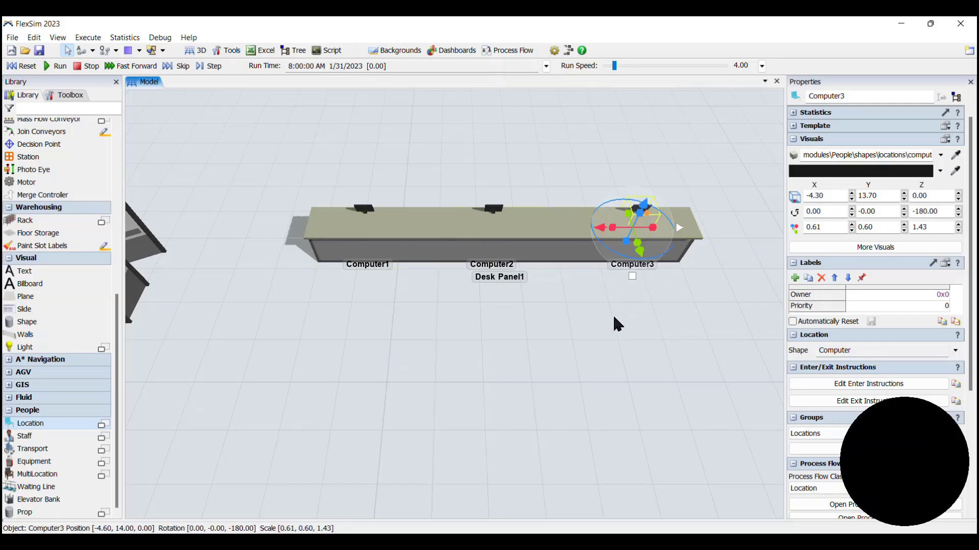
{"action": "left_click", "coordinate": [613, 313]}
Step: Lower the desk panel's height slightly so the three computers rest on its top surface
{"action": "right_click_drag", "start_coordinate": [462, 358], "coordinate": [544, 353]}
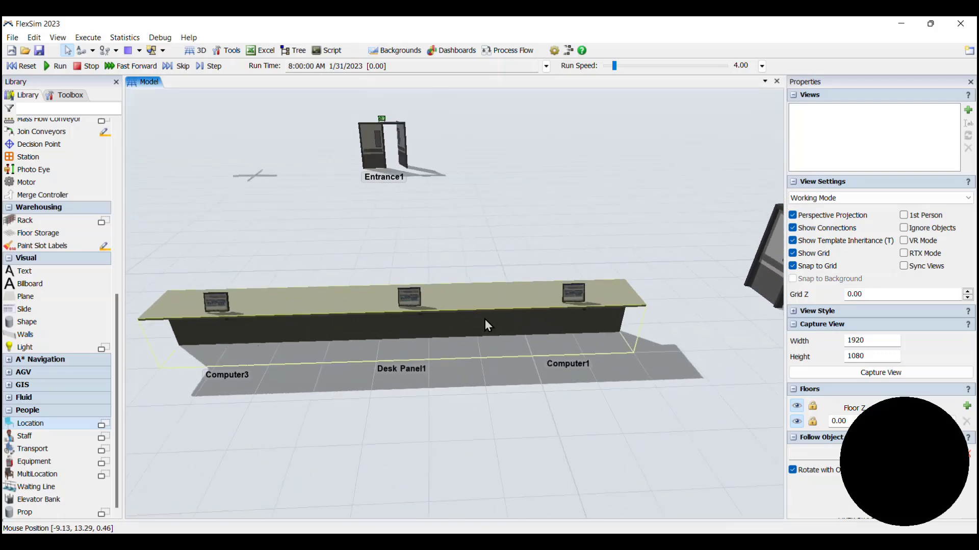
{"action": "left_click", "coordinate": [484, 317]}
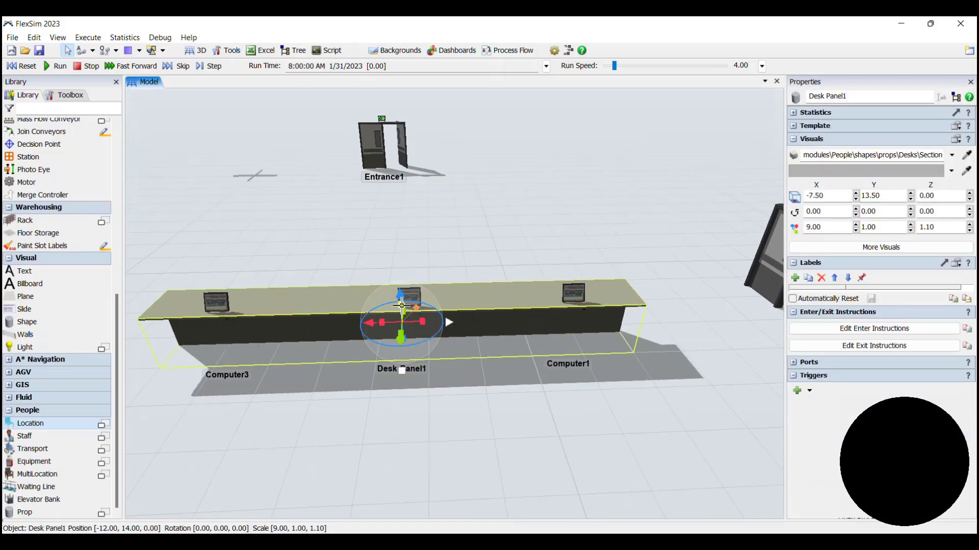
{"action": "left_click", "coordinate": [459, 396]}
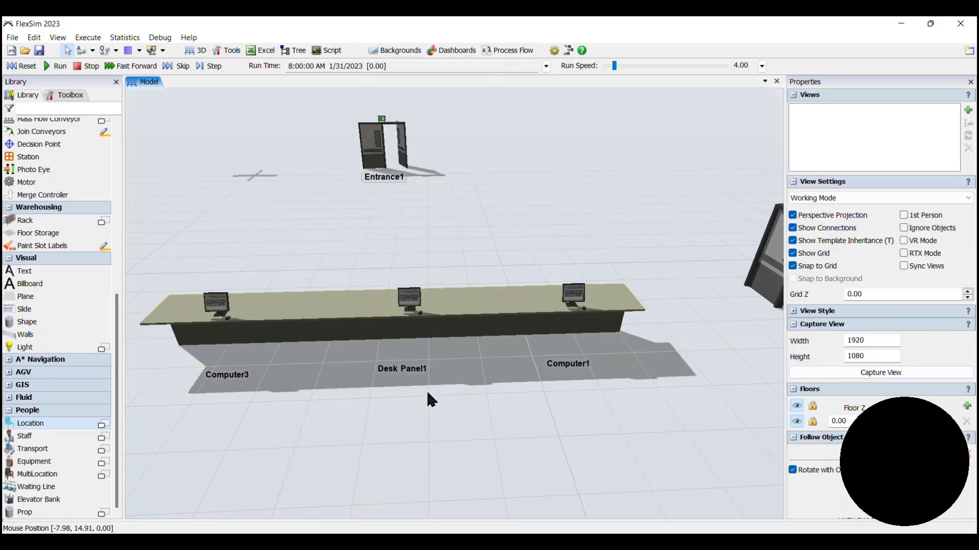
Step: Shift the middle computer along the desk to X -7.34 to even out the spacing
{"action": "right_click_drag", "start_coordinate": [427, 393], "coordinate": [427, 377]}
{"action": "left_click", "coordinate": [395, 341]}
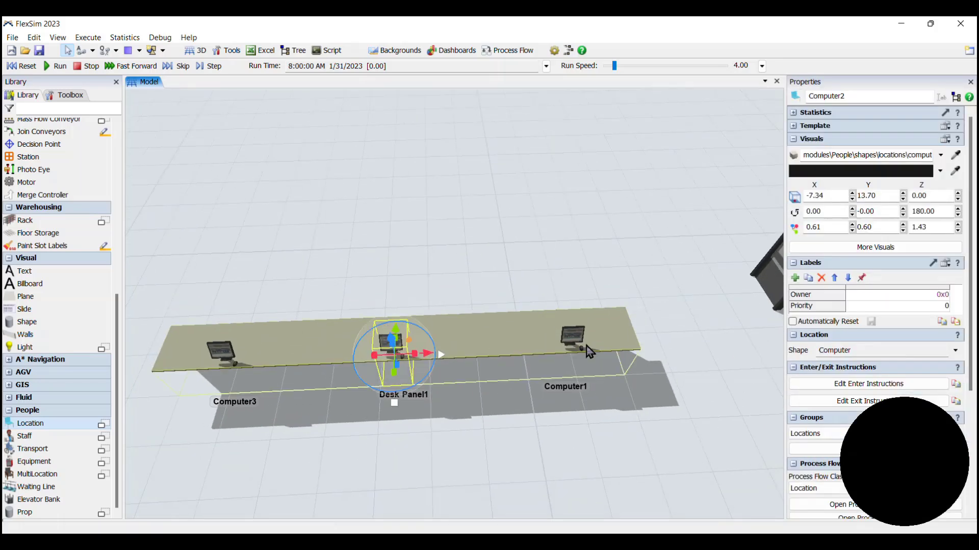
{"action": "left_click", "coordinate": [569, 420]}
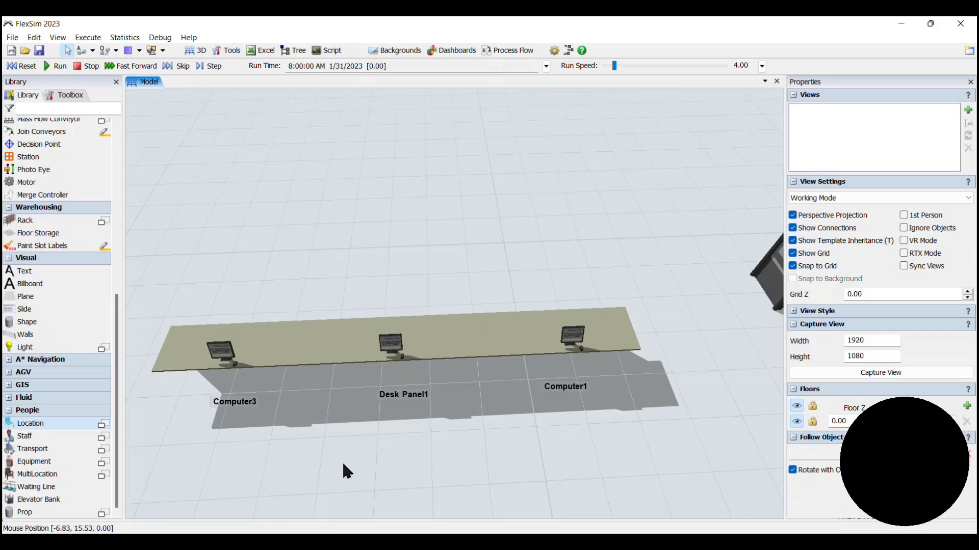
Step: Place three Clerk staff members behind the desk, one near each computer
{"action": "left_click", "coordinate": [47, 437]}
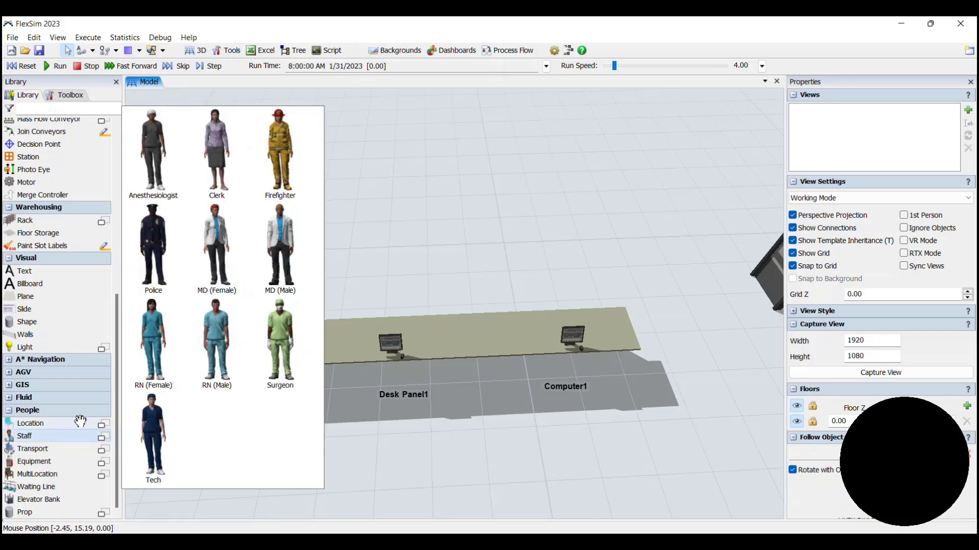
{"action": "left_click", "coordinate": [209, 153]}
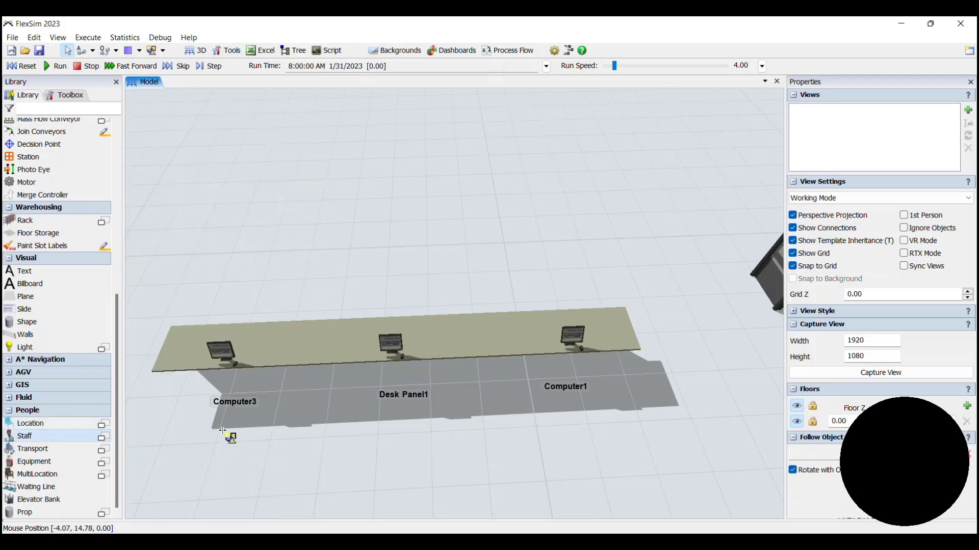
{"action": "left_click", "coordinate": [387, 409]}
{"action": "left_click", "coordinate": [563, 413]}
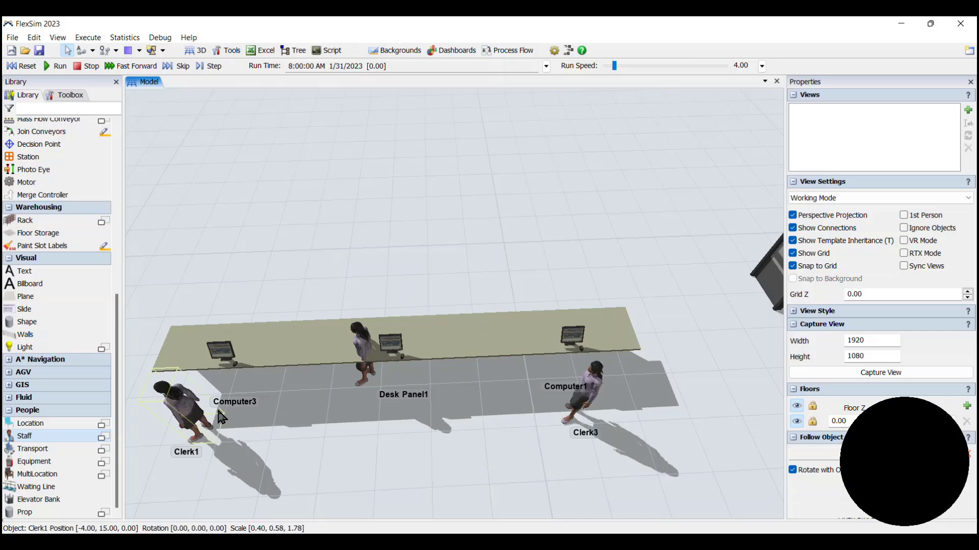
Step: Move Clerk1 closer behind Computer3 and turn it to face the desk
{"action": "left_click_drag", "start_coordinate": [230, 409], "coordinate": [258, 399]}
{"action": "left_click", "coordinate": [256, 391]}
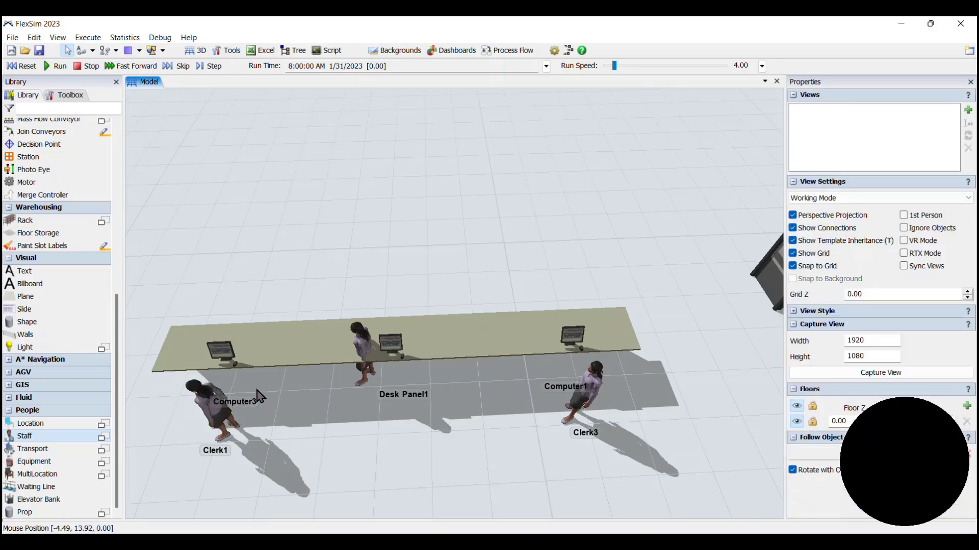
{"action": "left_click", "coordinate": [226, 408]}
{"action": "left_click_drag", "start_coordinate": [256, 384], "coordinate": [233, 429]}
Step: Position Clerk2 behind the middle computer facing the desk, and rotate Clerk3 to -90 degrees about Z
{"action": "left_click_drag", "start_coordinate": [366, 348], "coordinate": [448, 424]}
{"action": "left_click", "coordinate": [612, 404]}
{"action": "left_click", "coordinate": [603, 366]}
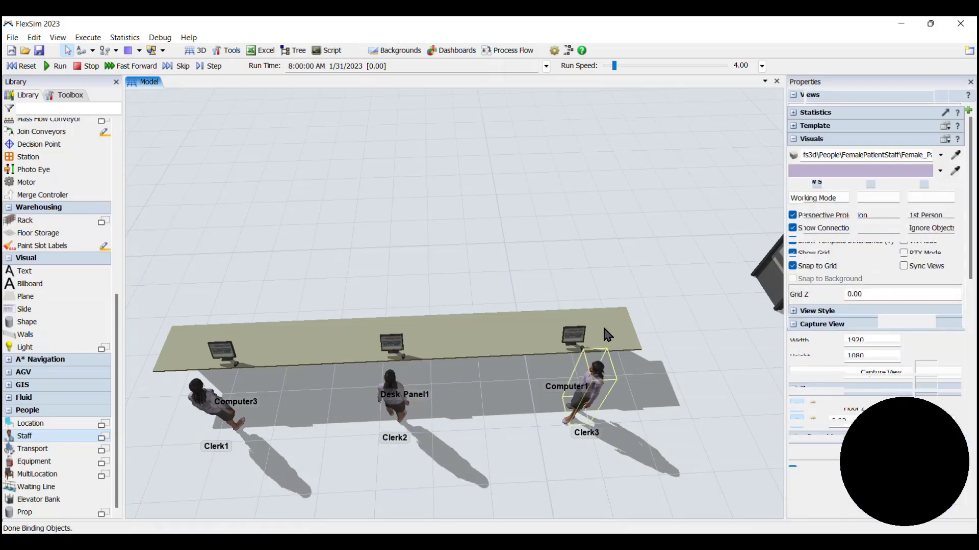
{"action": "left_click_drag", "start_coordinate": [630, 391], "coordinate": [632, 409]}
{"action": "left_click", "coordinate": [528, 470]}
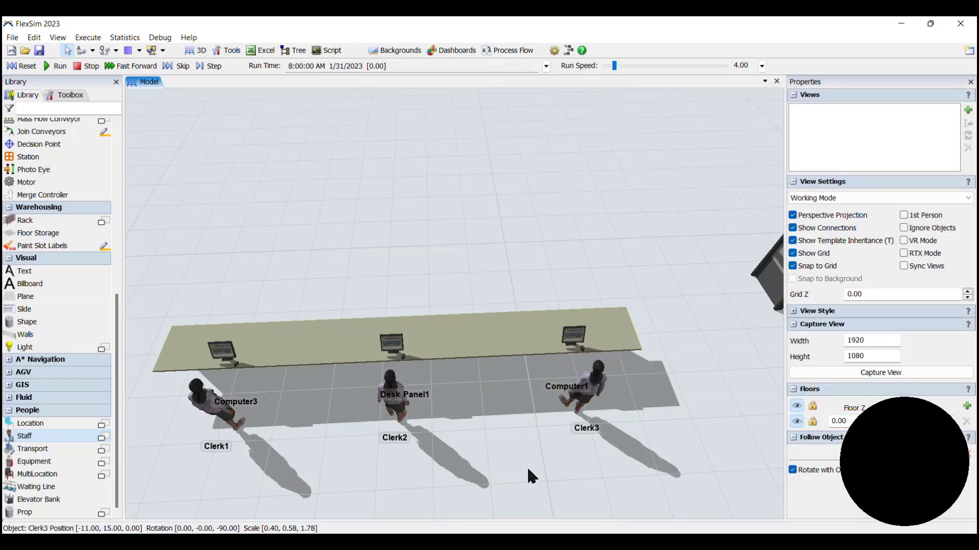
{"action": "scroll", "coordinate": [528, 470], "scroll_direction": "down", "scroll_amount": 2}
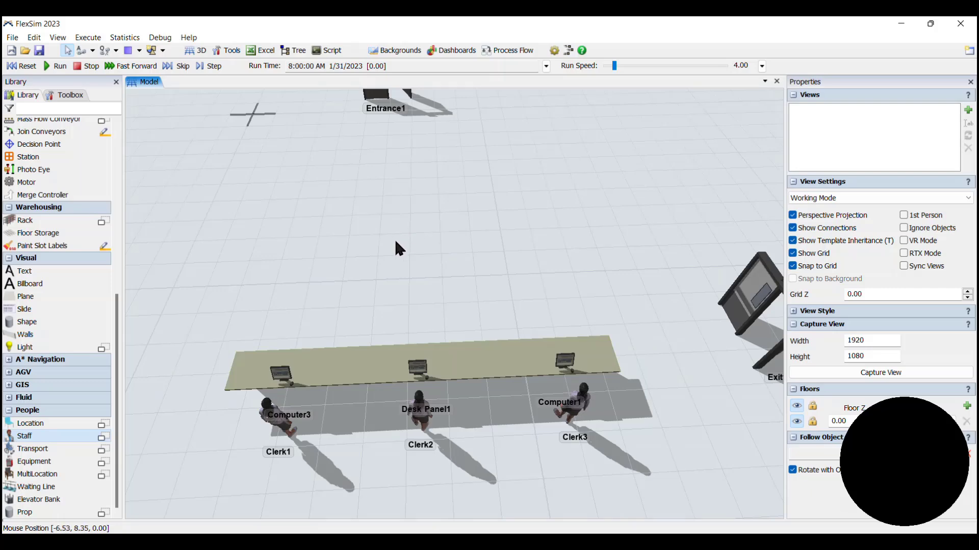
{"action": "right_click_drag", "start_coordinate": [397, 242], "coordinate": [462, 351]}
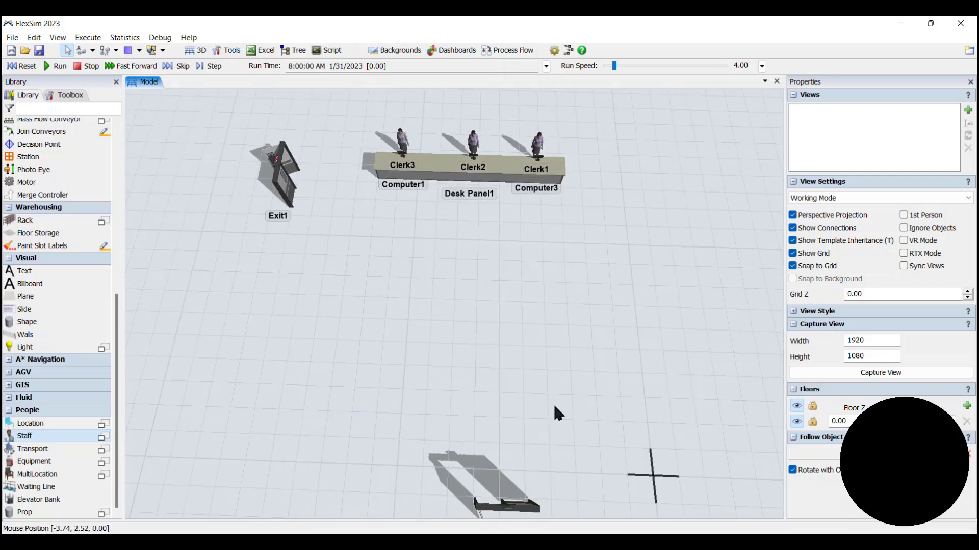
{"action": "right_click_drag", "start_coordinate": [554, 406], "coordinate": [555, 410]}
{"action": "right_click_drag", "start_coordinate": [648, 321], "coordinate": [613, 296]}
{"action": "right_click", "coordinate": [646, 320]}
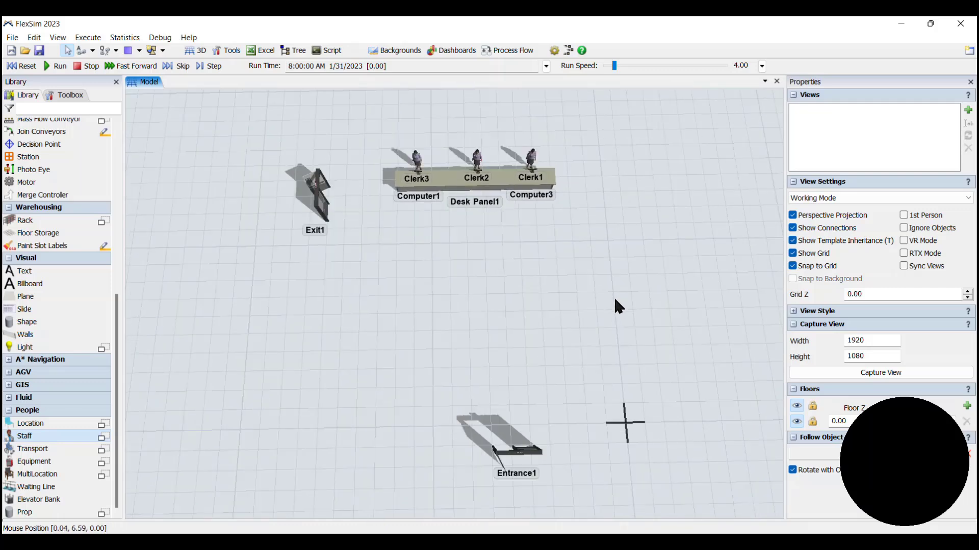
Step: Duplicate the whole counter setup with its doors, desk, computers and clerks, and place the copy beside the original
{"action": "left_click_drag", "start_coordinate": [615, 300], "coordinate": [600, 306]}
{"action": "left_click_drag", "start_coordinate": [251, 119], "coordinate": [580, 475], "text": "shift"}
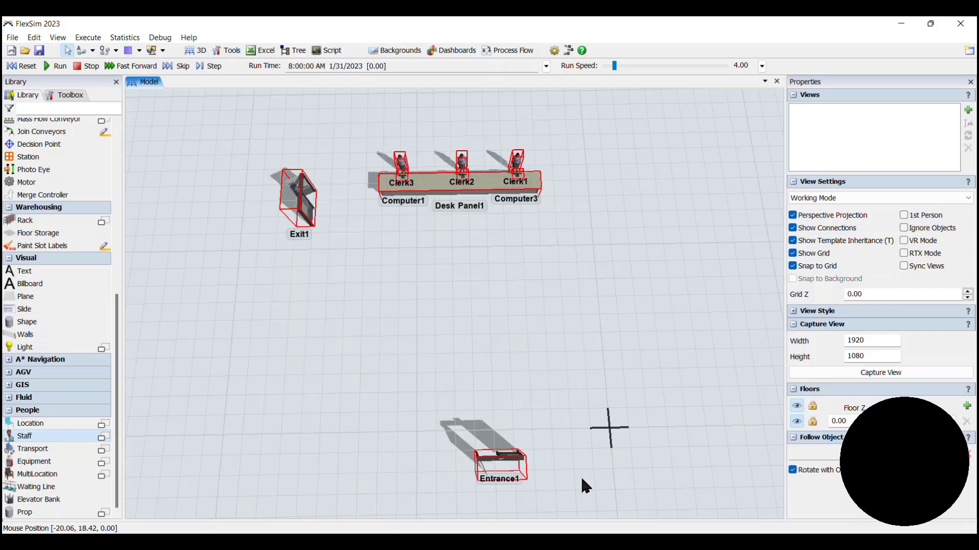
{"action": "left_click", "coordinate": [502, 464]}
{"action": "left_click", "coordinate": [685, 223]}
{"action": "left_click_drag", "start_coordinate": [685, 223], "coordinate": [454, 168]}
{"action": "key", "text": "ctrl+v"}
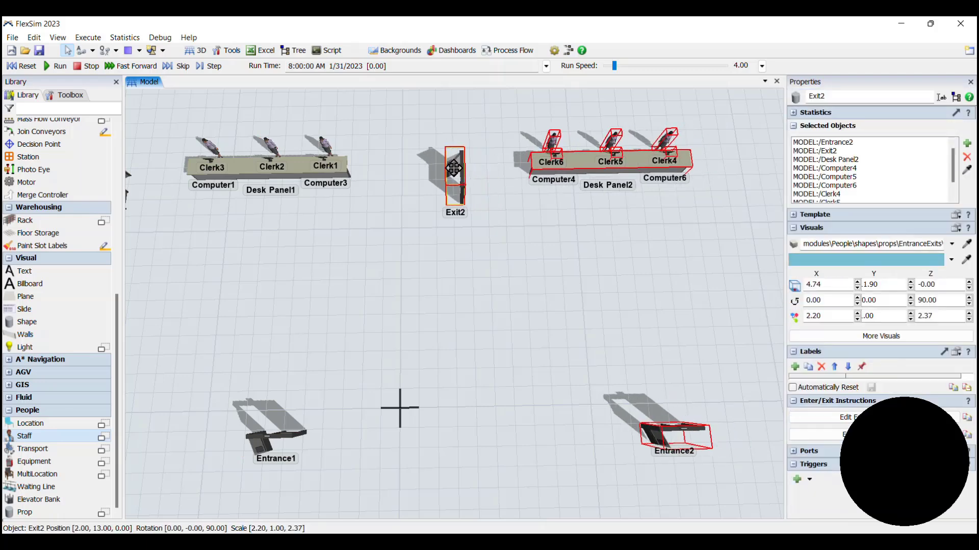
{"action": "left_click", "coordinate": [454, 168]}
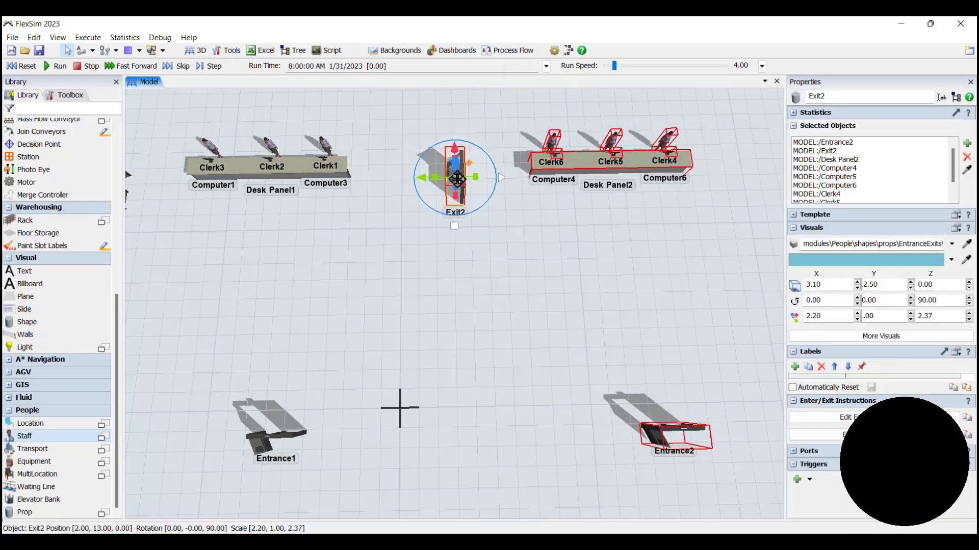
{"action": "left_click", "coordinate": [490, 321]}
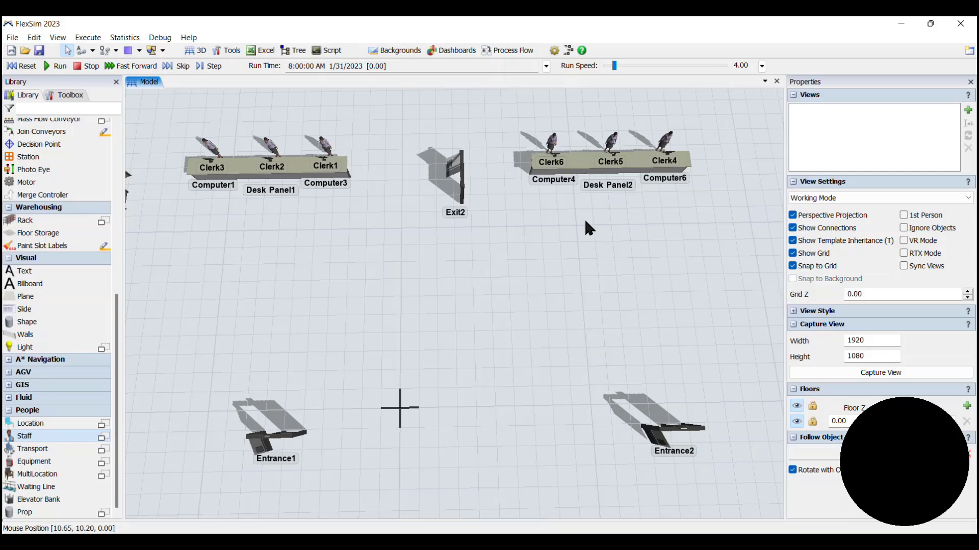
Step: Place a waiting line in front of Computer1 and reshape it to run straight toward the desk from the entrance side
{"action": "left_click_drag", "start_coordinate": [400, 313], "coordinate": [455, 307]}
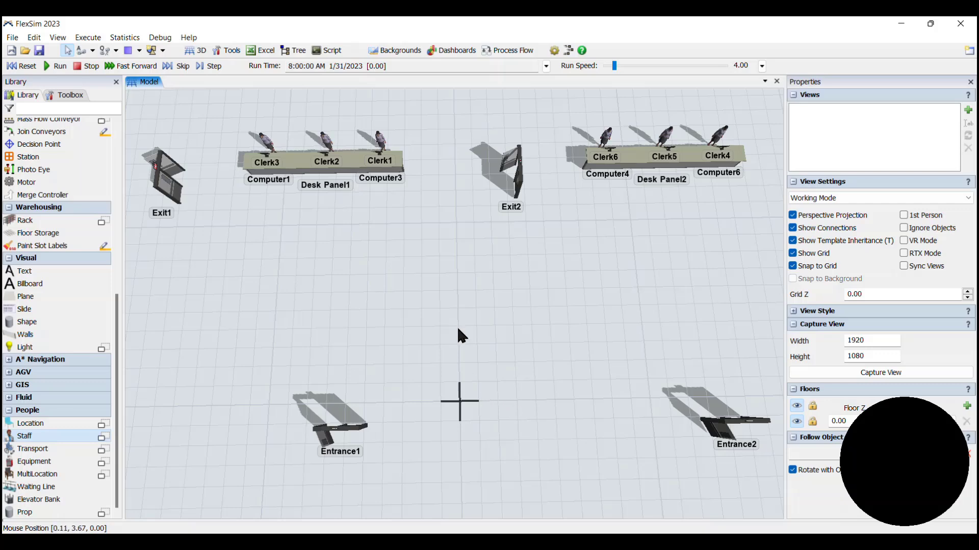
{"action": "left_click_drag", "start_coordinate": [445, 319], "coordinate": [587, 330]}
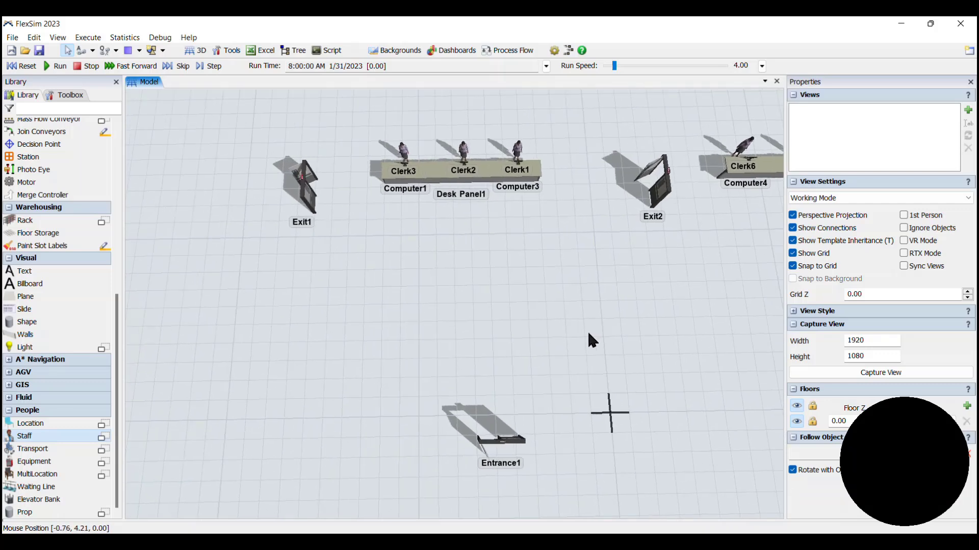
{"action": "scroll", "coordinate": [587, 331], "scroll_direction": "up", "scroll_amount": 2}
{"action": "scroll", "coordinate": [496, 317], "scroll_direction": "down", "scroll_amount": 2}
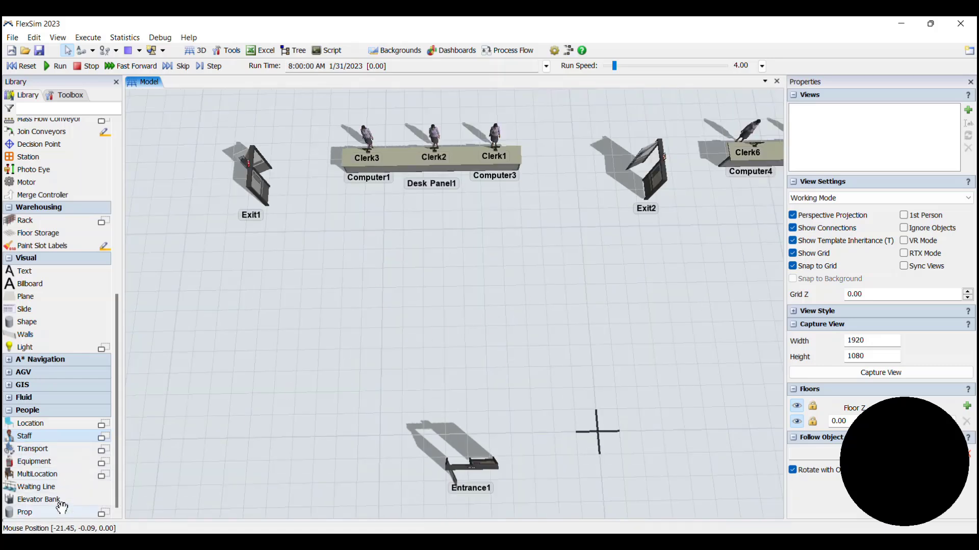
{"action": "left_click_drag", "start_coordinate": [62, 487], "coordinate": [386, 386]}
{"action": "left_click_drag", "start_coordinate": [373, 335], "coordinate": [377, 336]}
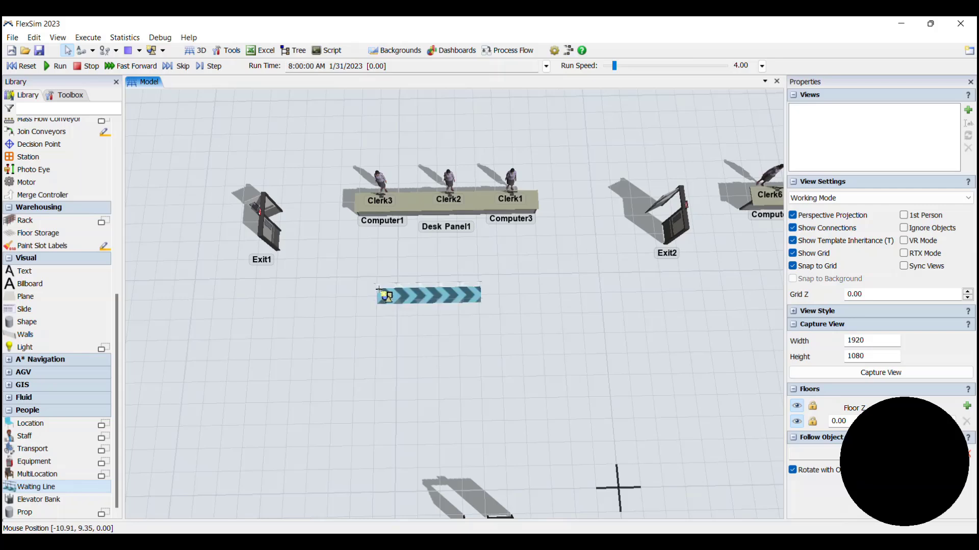
{"action": "left_click_drag", "start_coordinate": [408, 294], "coordinate": [391, 345]}
{"action": "left_click_drag", "start_coordinate": [473, 352], "coordinate": [369, 253]}
{"action": "left_click_drag", "start_coordinate": [366, 353], "coordinate": [385, 401]}
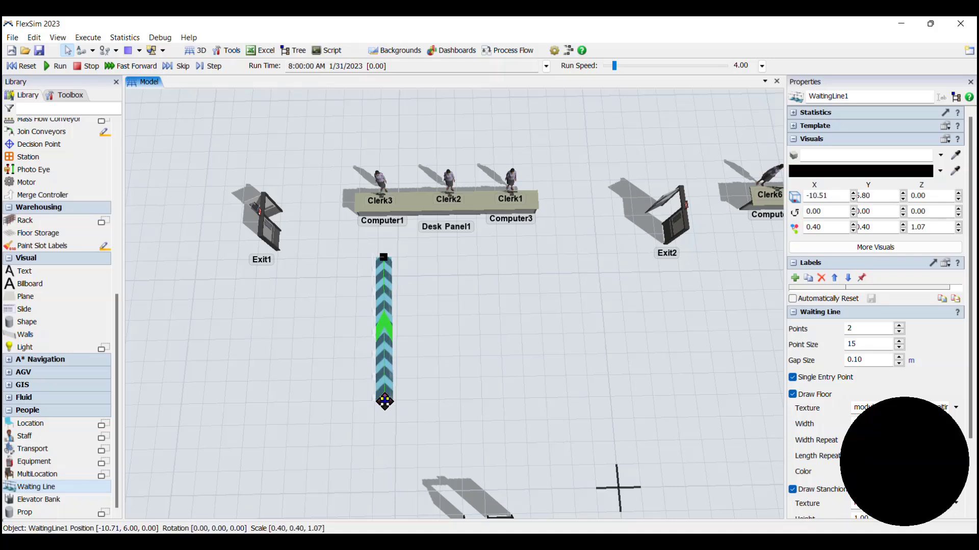
{"action": "left_click", "coordinate": [443, 422]}
Step: Duplicate the waiting line twice and align the copies parallel to it in front of the middle computer and Computer3
{"action": "left_click", "coordinate": [384, 350]}
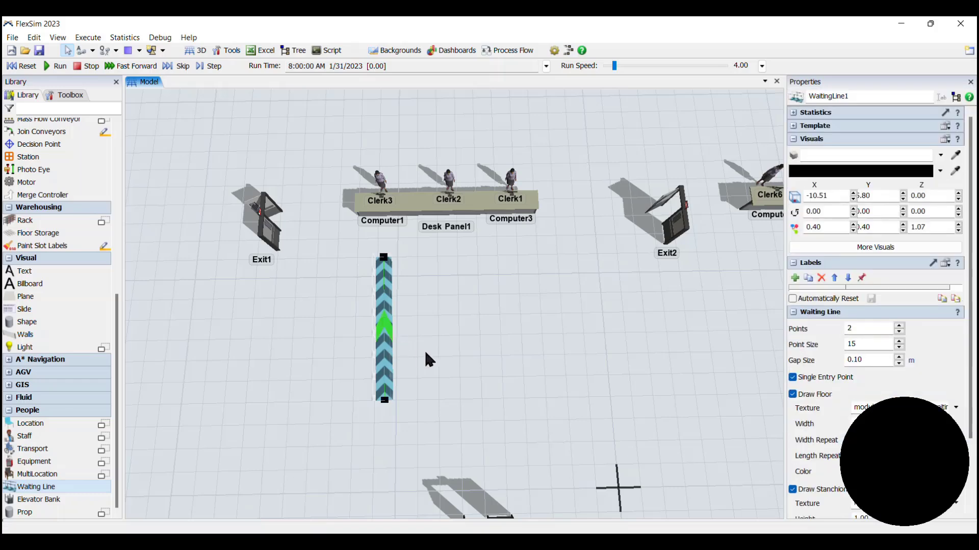
{"action": "key", "text": "ctrl+c"}
{"action": "key", "text": "ctrl+v"}
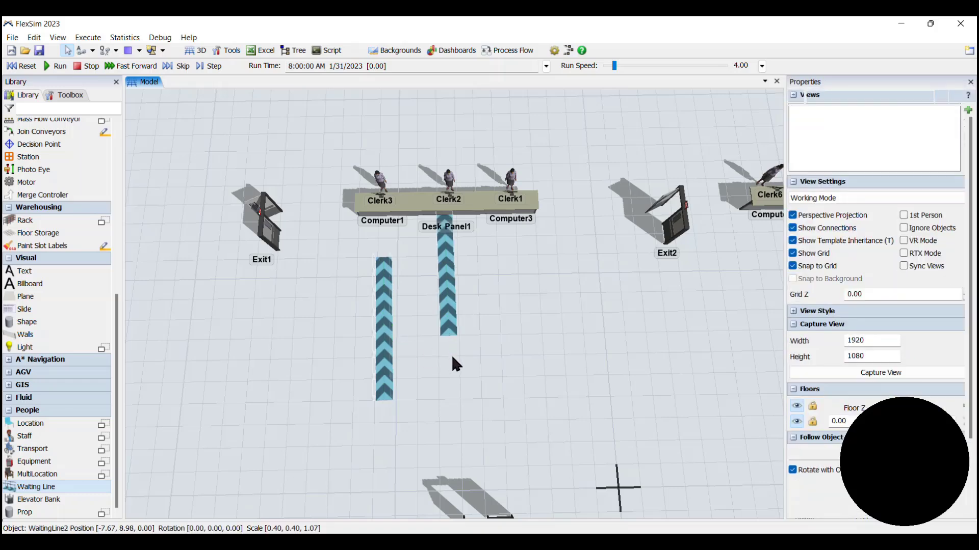
{"action": "left_click_drag", "start_coordinate": [451, 316], "coordinate": [451, 360]}
{"action": "left_click", "coordinate": [513, 286]}
{"action": "key", "text": "ctrl+v"}
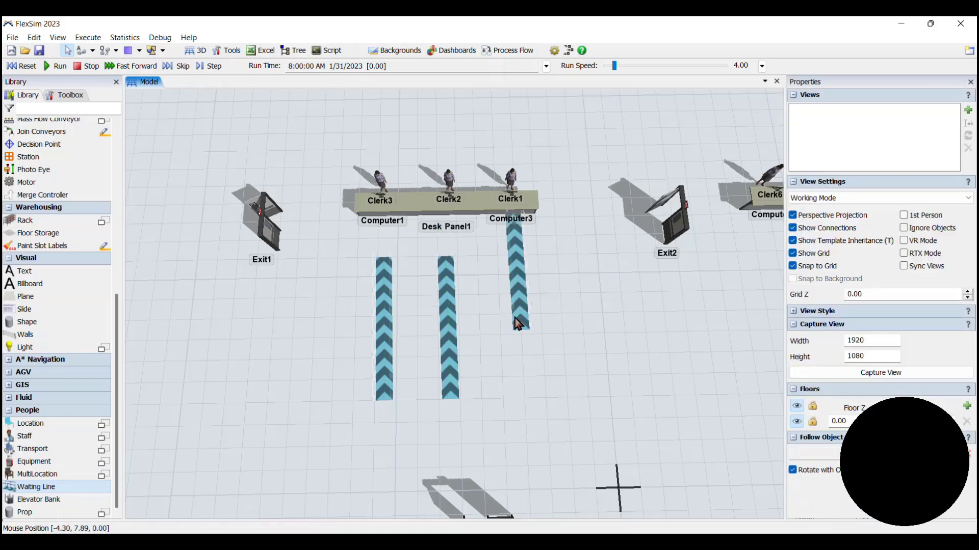
{"action": "left_click_drag", "start_coordinate": [516, 316], "coordinate": [513, 352]}
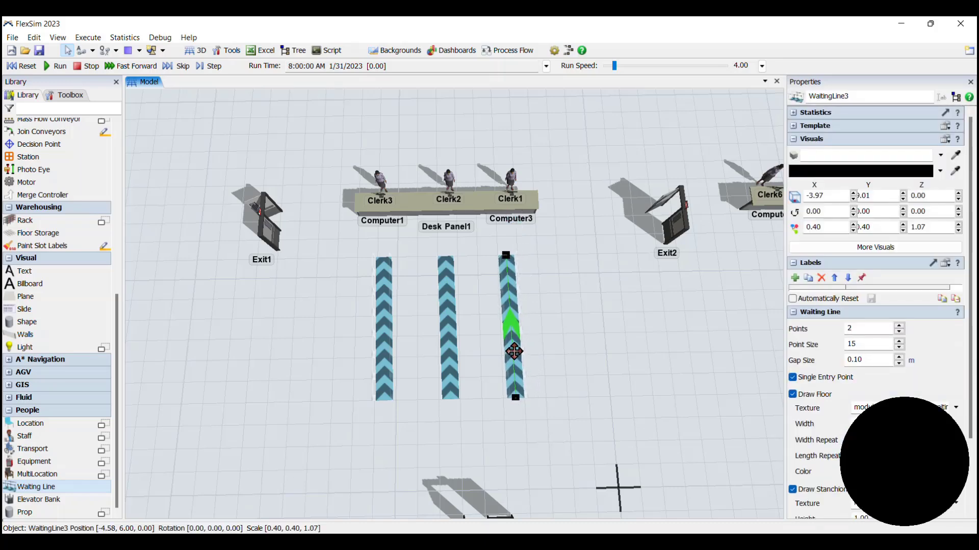
{"action": "left_click", "coordinate": [556, 351]}
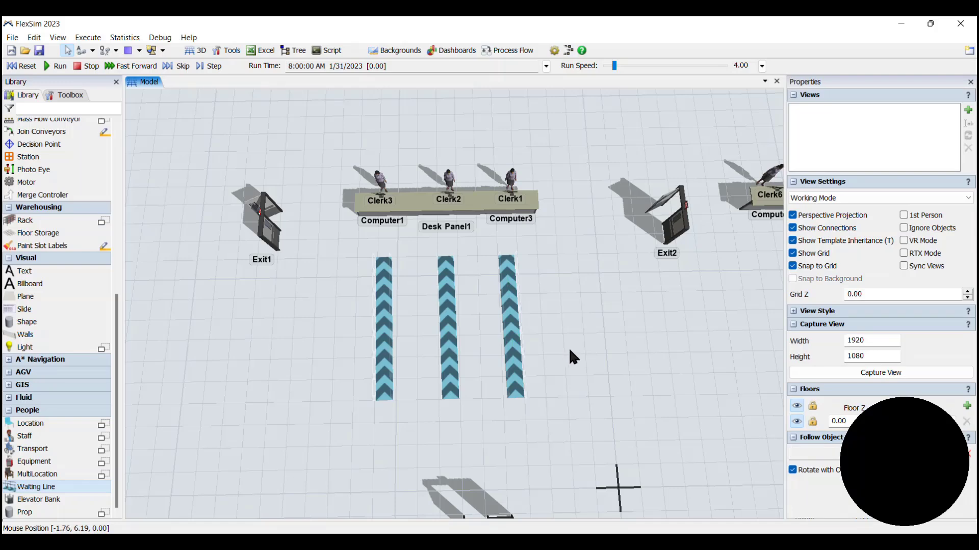
Step: Add a Person Process Flow to the model and look through its Arrivals and Person Flow views
{"action": "left_click_drag", "start_coordinate": [567, 347], "coordinate": [548, 308]}
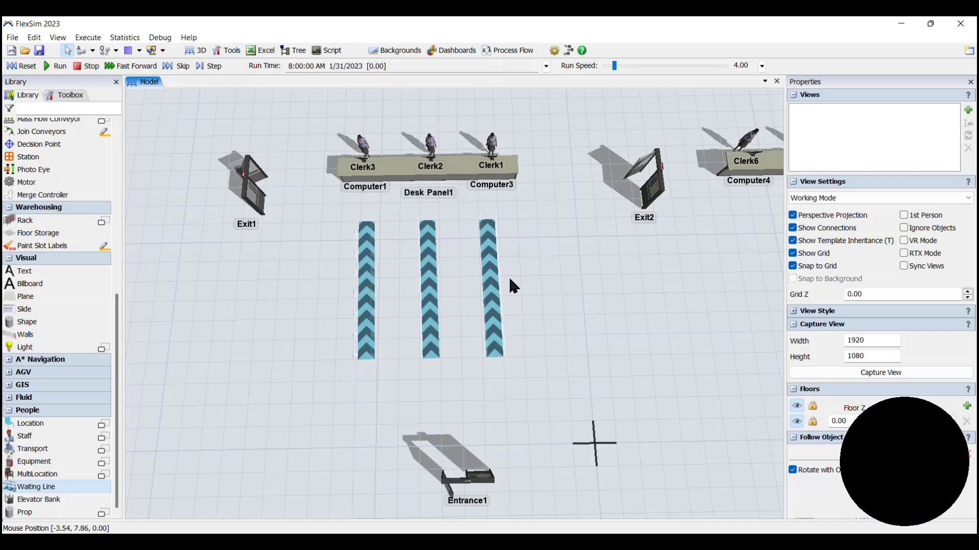
{"action": "left_click_drag", "start_coordinate": [508, 276], "coordinate": [592, 302]}
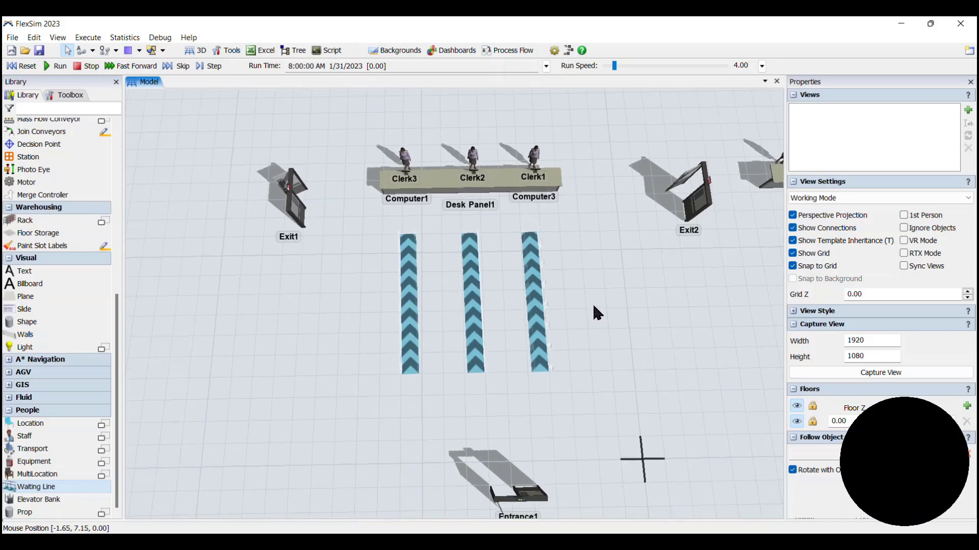
{"action": "left_click", "coordinate": [488, 50]}
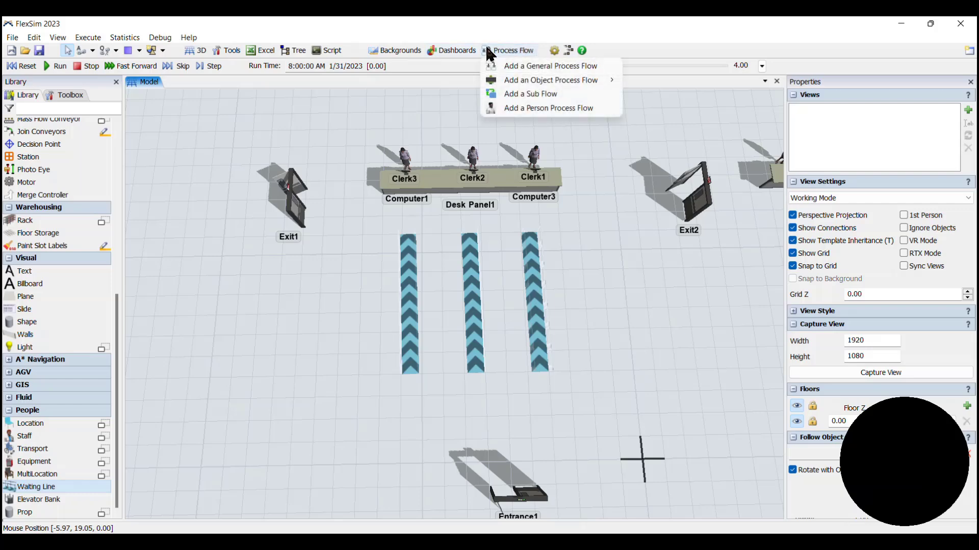
{"action": "left_click", "coordinate": [518, 109]}
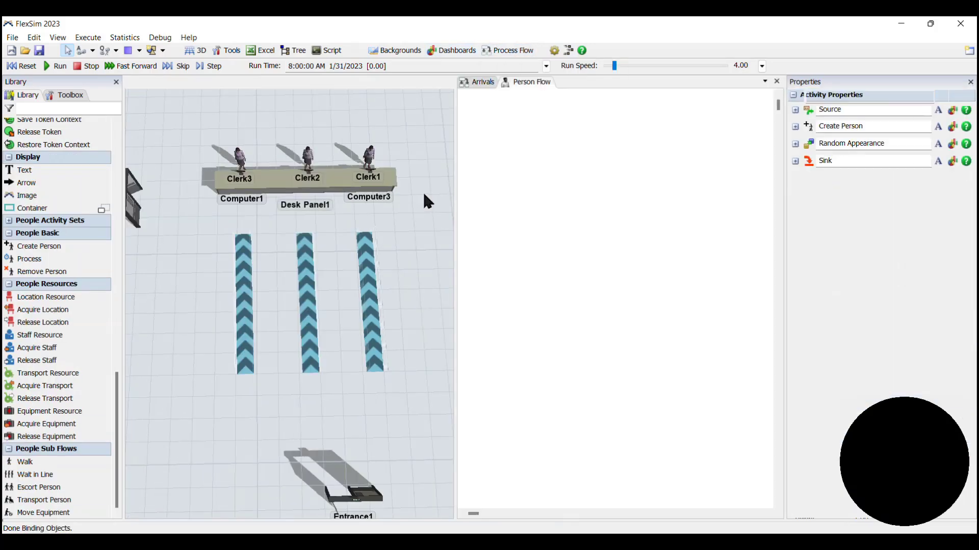
{"action": "left_click", "coordinate": [475, 82]}
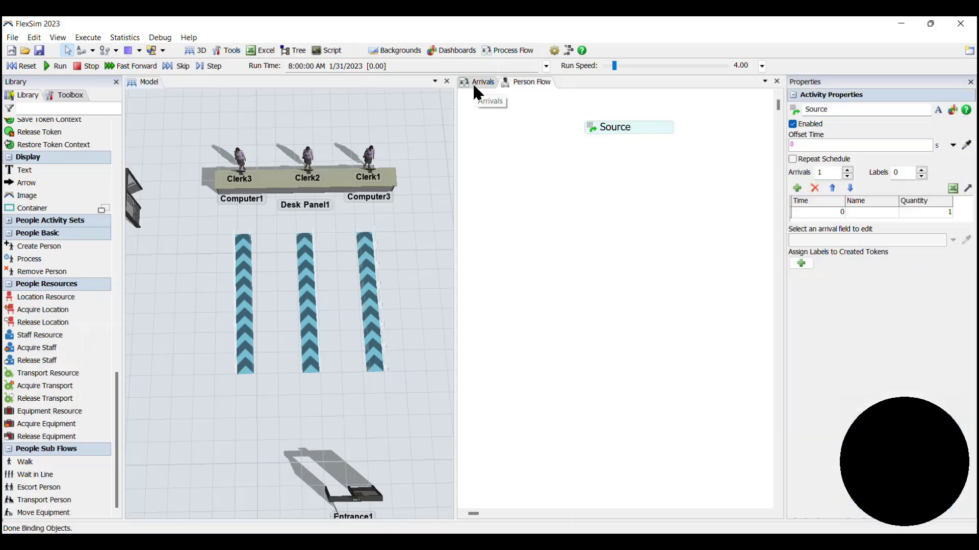
{"action": "left_click_drag", "start_coordinate": [373, 122], "coordinate": [392, 119]}
{"action": "left_click", "coordinate": [476, 81]}
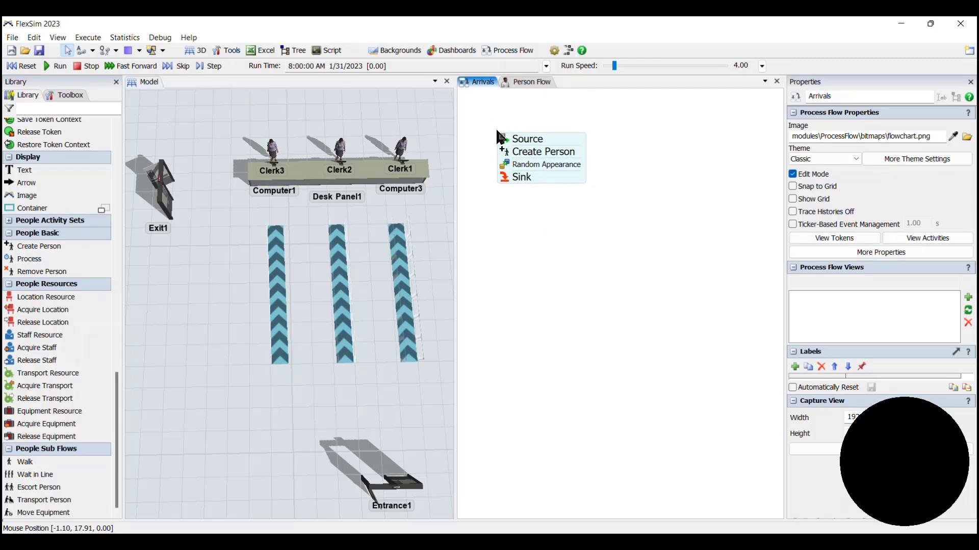
{"action": "left_click", "coordinate": [528, 82]}
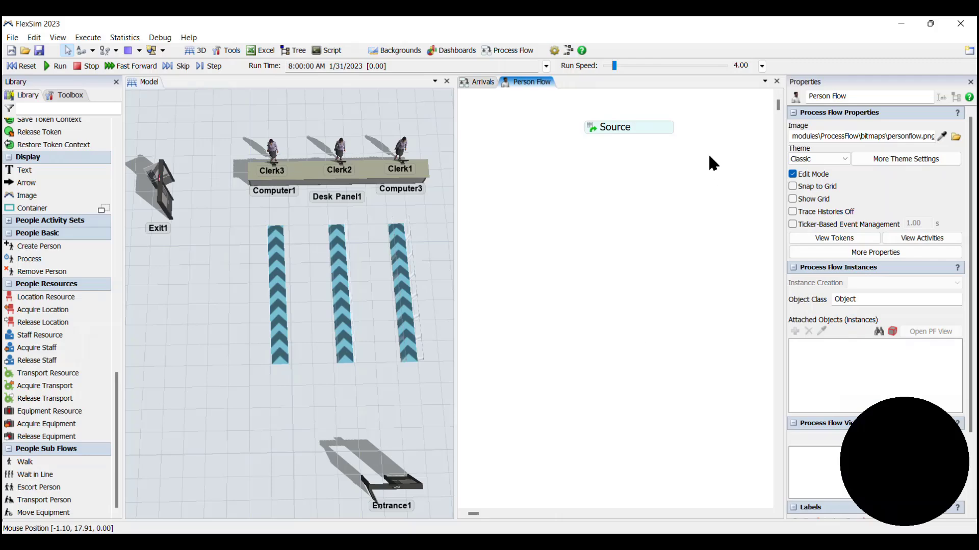
Step: Detach the default Source from the activity block in the Arrivals flow and delete it
{"action": "left_click", "coordinate": [493, 83]}
{"action": "left_click_drag", "start_coordinate": [506, 126], "coordinate": [527, 210]}
{"action": "scroll", "coordinate": [527, 209], "scroll_direction": "up", "scroll_amount": 3}
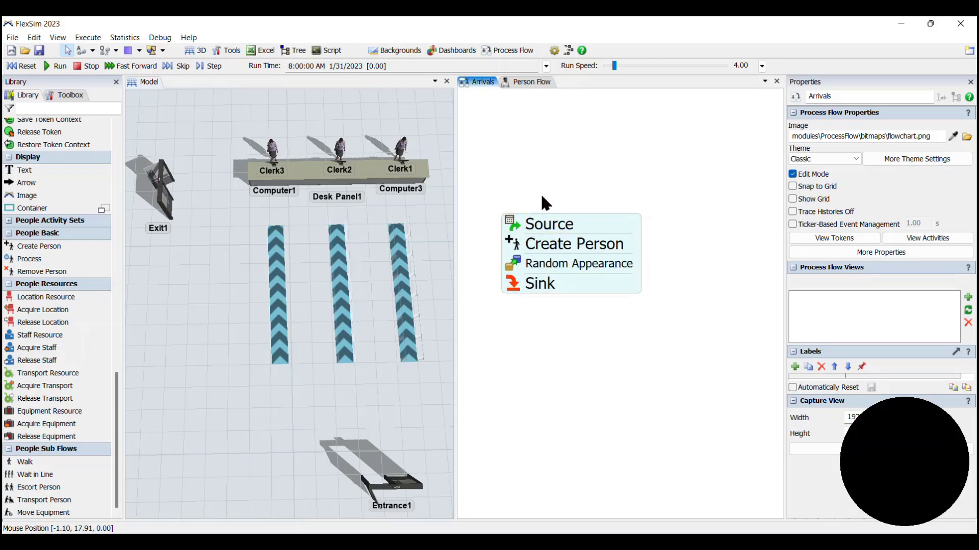
{"action": "left_click", "coordinate": [512, 243]}
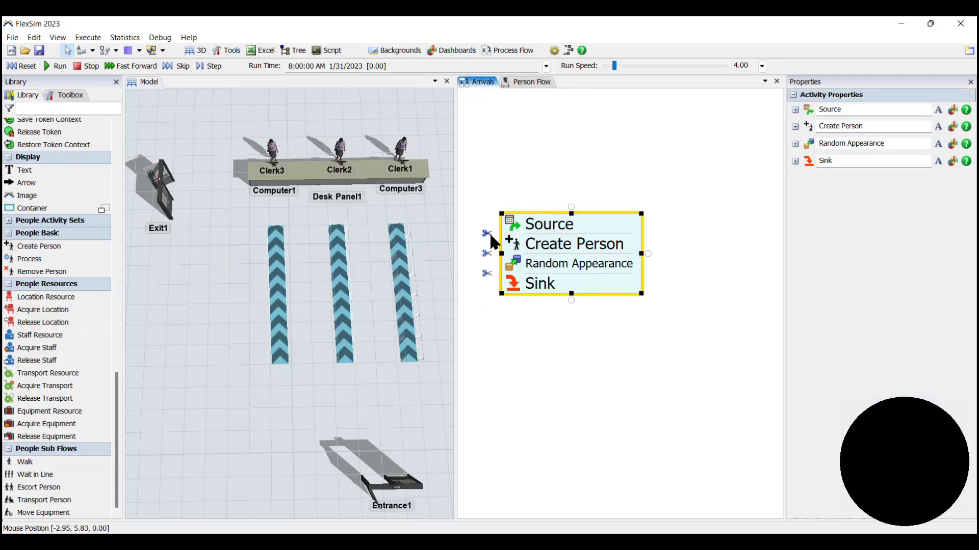
{"action": "left_click_drag", "start_coordinate": [520, 225], "coordinate": [560, 184]}
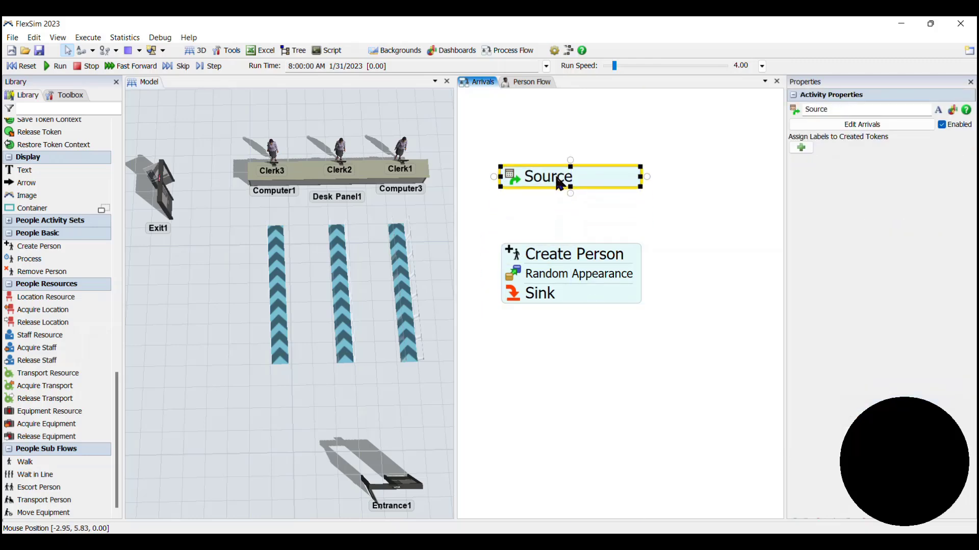
{"action": "key", "text": "Delete"}
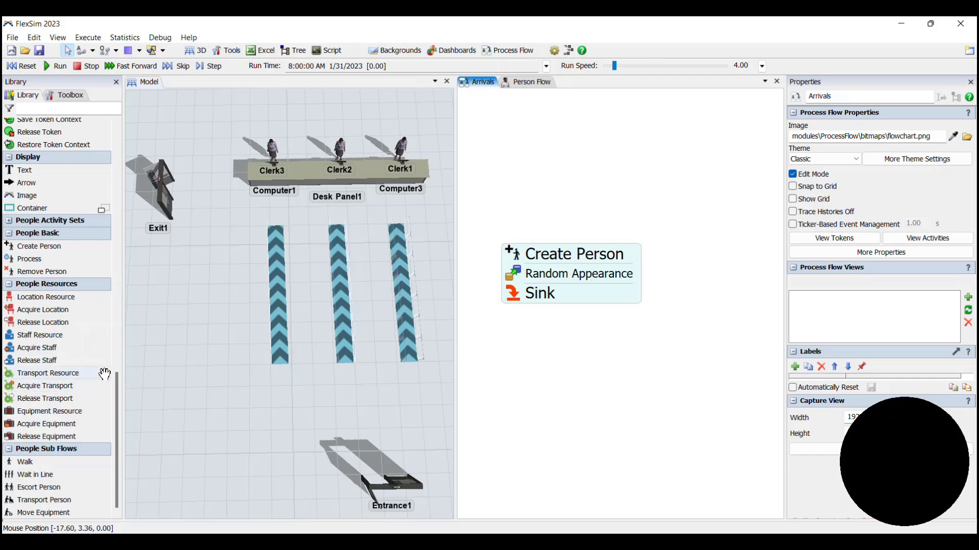
Step: Add an Inter-Arrival Source to the Arrivals flow and snap it on top of the Create Person activity
{"action": "scroll", "coordinate": [119, 324], "scroll_direction": "up", "scroll_amount": 2}
{"action": "scroll", "coordinate": [118, 330], "scroll_direction": "up", "scroll_amount": 10}
{"action": "left_click", "coordinate": [47, 137]}
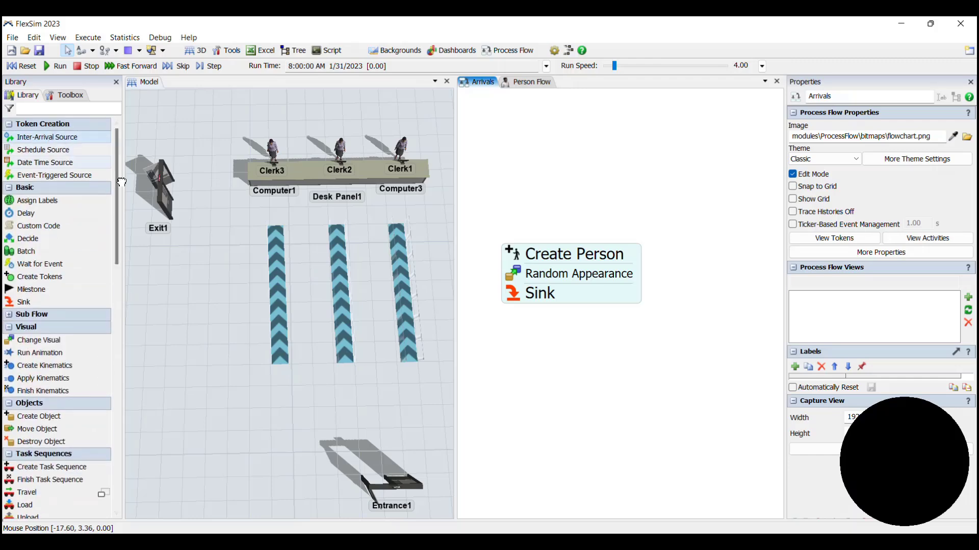
{"action": "left_click", "coordinate": [508, 189]}
{"action": "left_click_drag", "start_coordinate": [564, 203], "coordinate": [557, 235]}
Step: Set the scale of the Source's exponential inter-arrival time to 20 seconds
{"action": "double_click", "coordinate": [557, 234]}
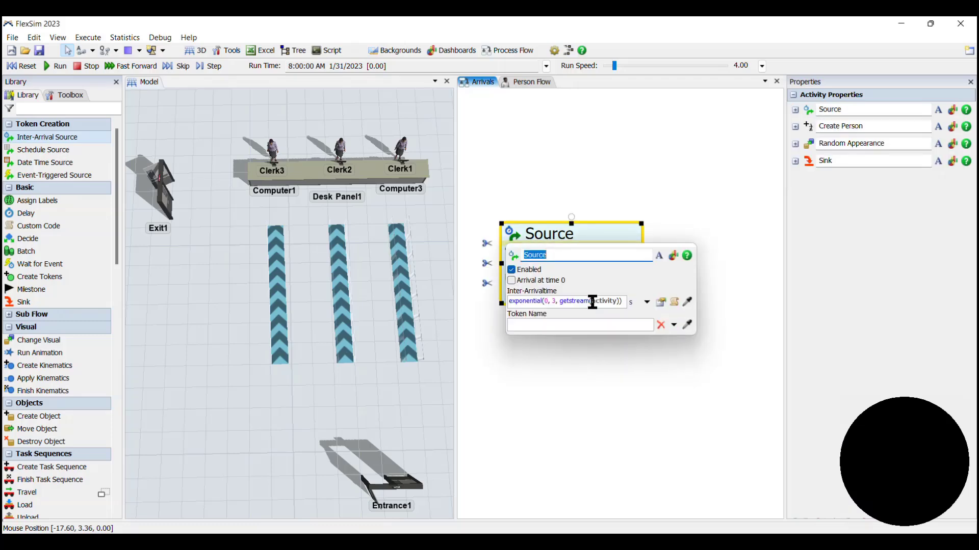
{"action": "left_click", "coordinate": [657, 302]}
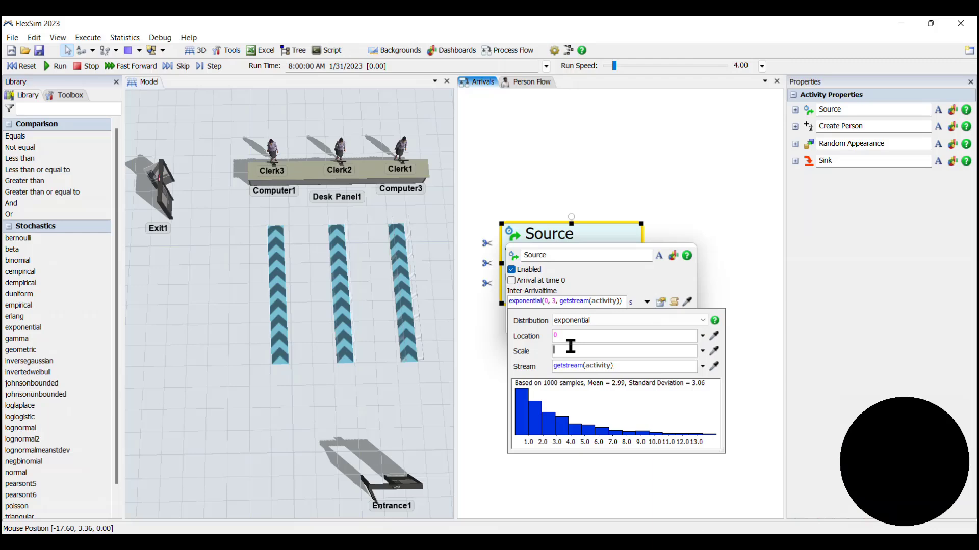
{"action": "left_click", "coordinate": [613, 284]}
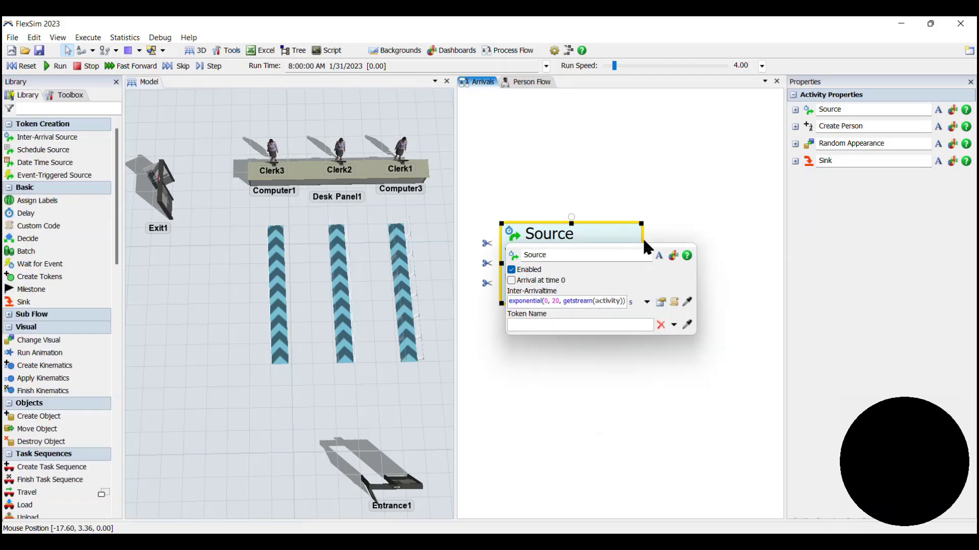
{"action": "left_click", "coordinate": [654, 194]}
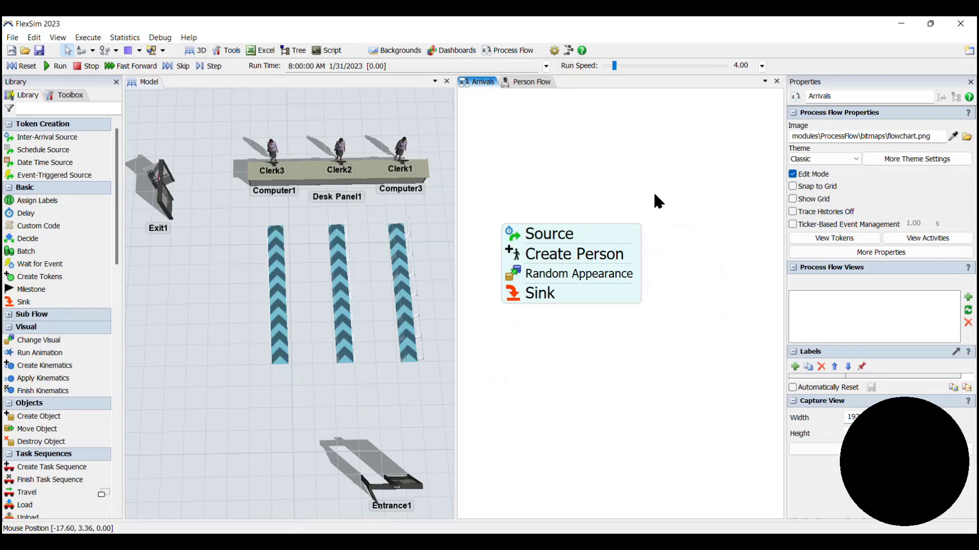
Step: Set the Create Person activity's destination to Entrance1 by sampling the entrance door in the model
{"action": "left_click", "coordinate": [518, 260]}
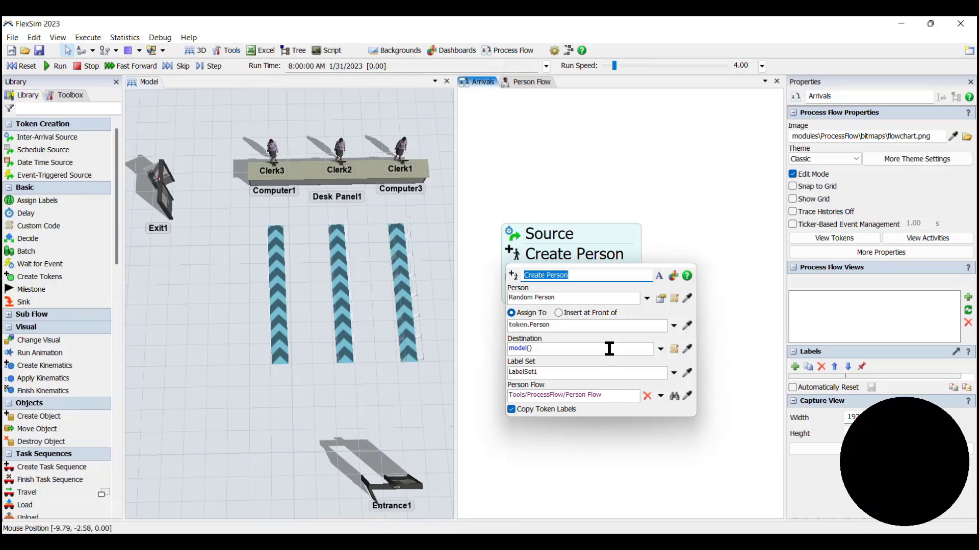
{"action": "left_click", "coordinate": [687, 349]}
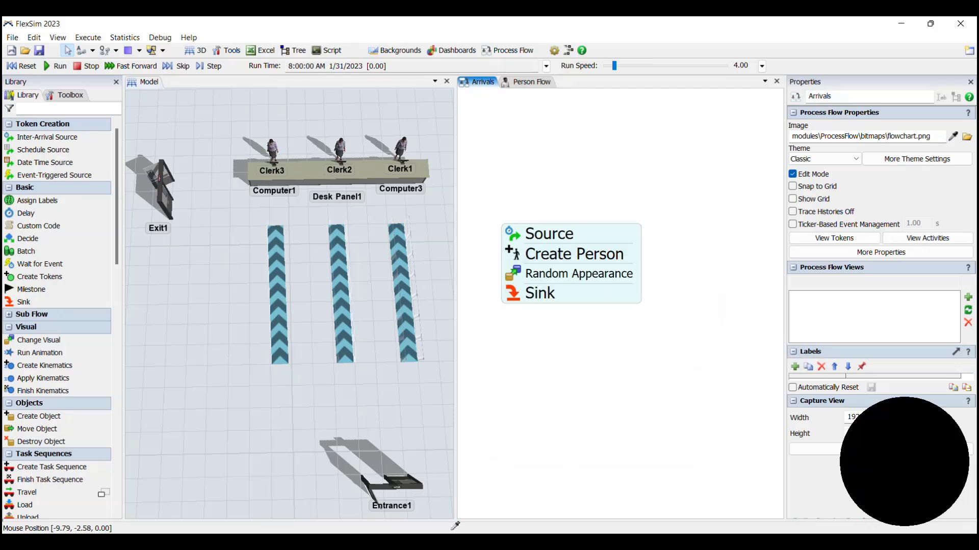
{"action": "left_click", "coordinate": [413, 490]}
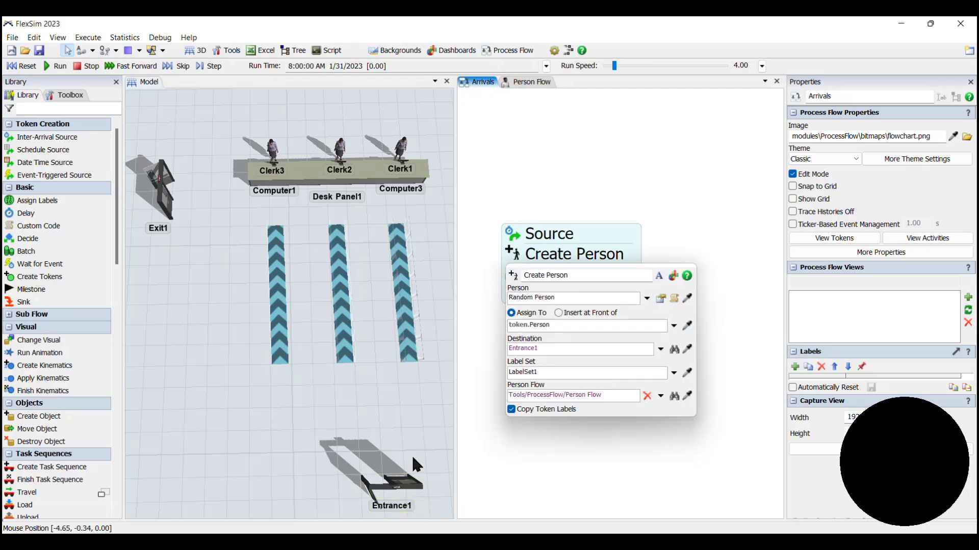
{"action": "left_click", "coordinate": [503, 441]}
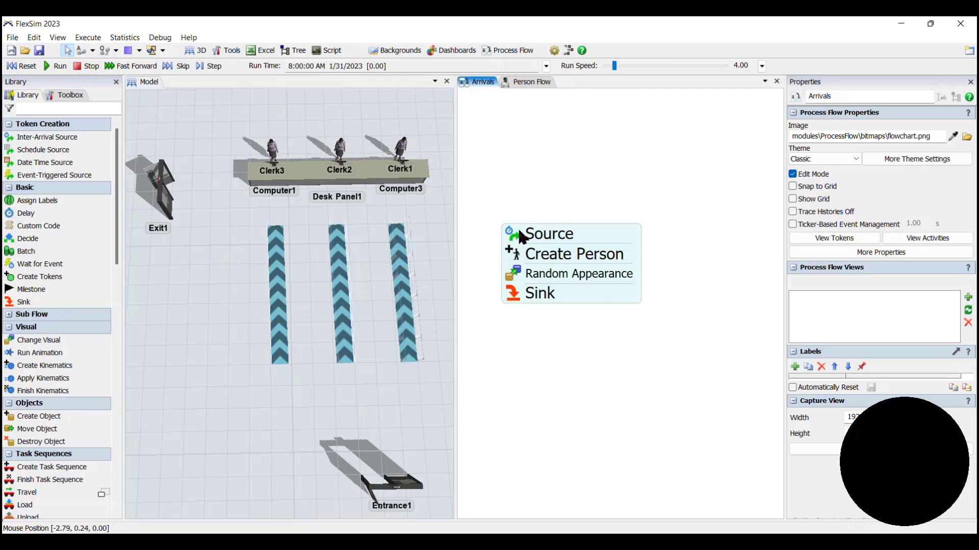
Step: Add a Resource shared asset to the Person Flow, beside the Source activity
{"action": "left_click", "coordinate": [535, 83]}
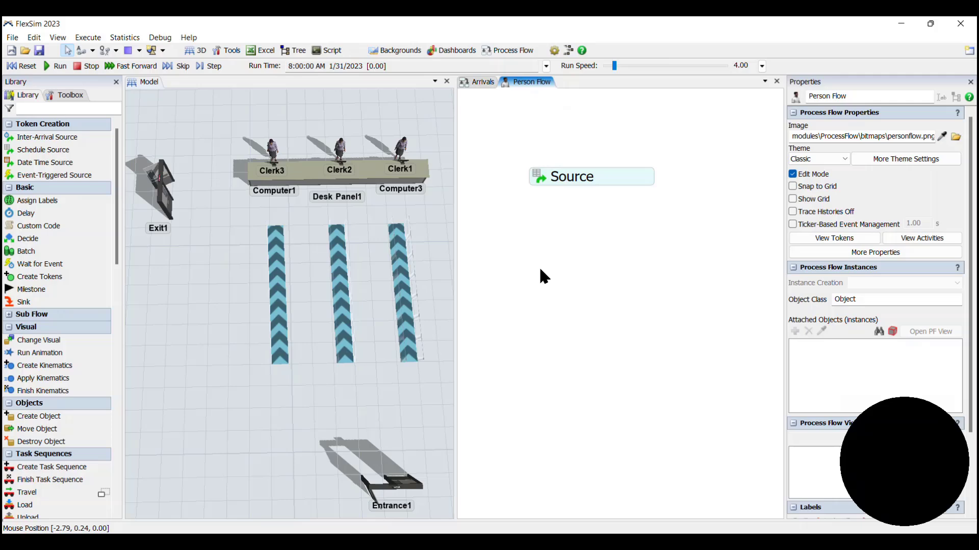
{"action": "scroll", "coordinate": [51, 418], "scroll_direction": "down", "scroll_amount": 4}
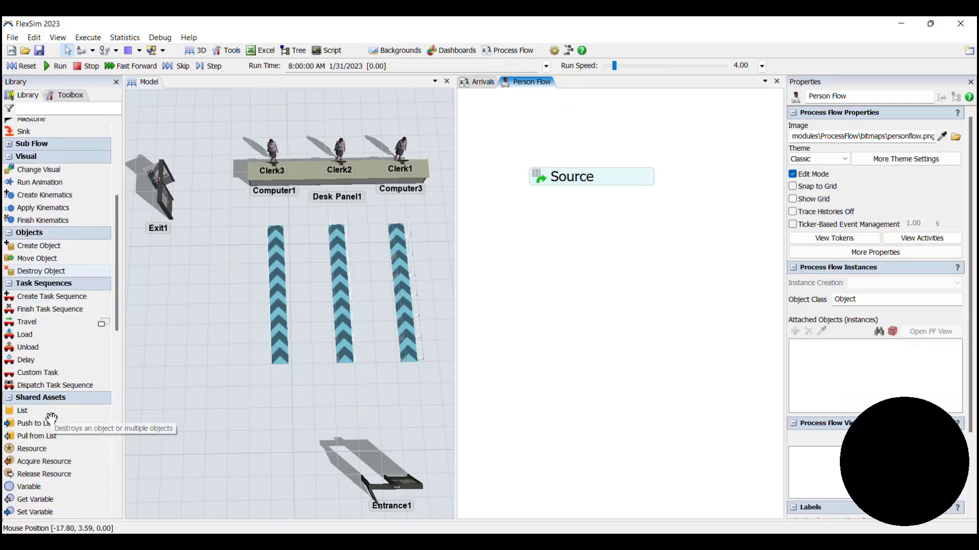
{"action": "scroll", "coordinate": [51, 419], "scroll_direction": "down", "scroll_amount": 2}
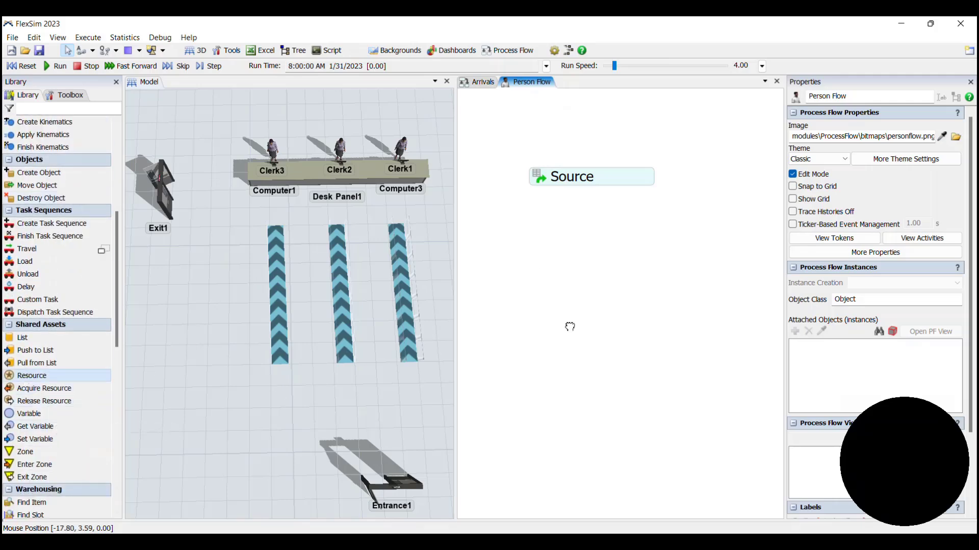
{"action": "left_click", "coordinate": [683, 186]}
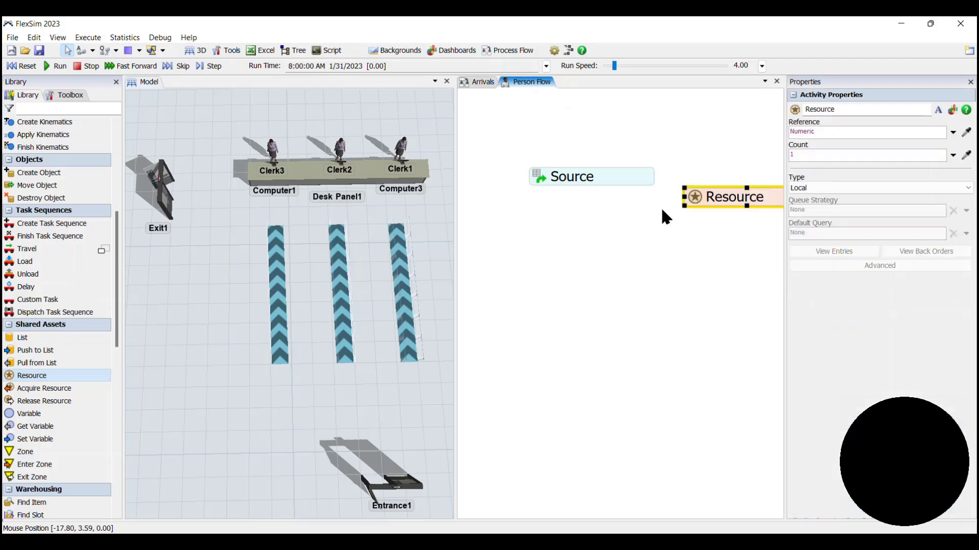
Step: Add an Acquire Resource and a Release Resource activity below the Source in the Person Flow
{"action": "left_click", "coordinate": [34, 387]}
{"action": "left_click", "coordinate": [525, 213]}
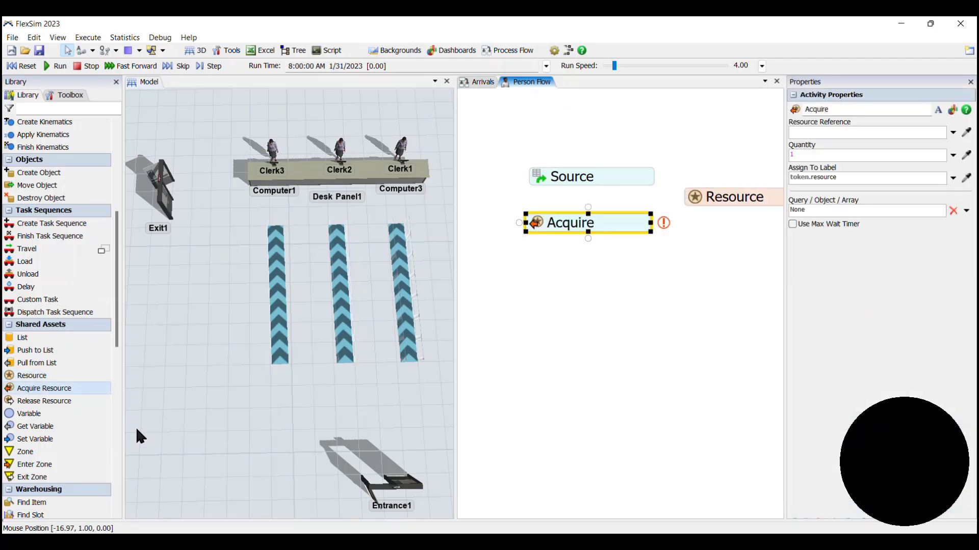
{"action": "left_click", "coordinate": [46, 400]}
{"action": "left_click", "coordinate": [548, 258]}
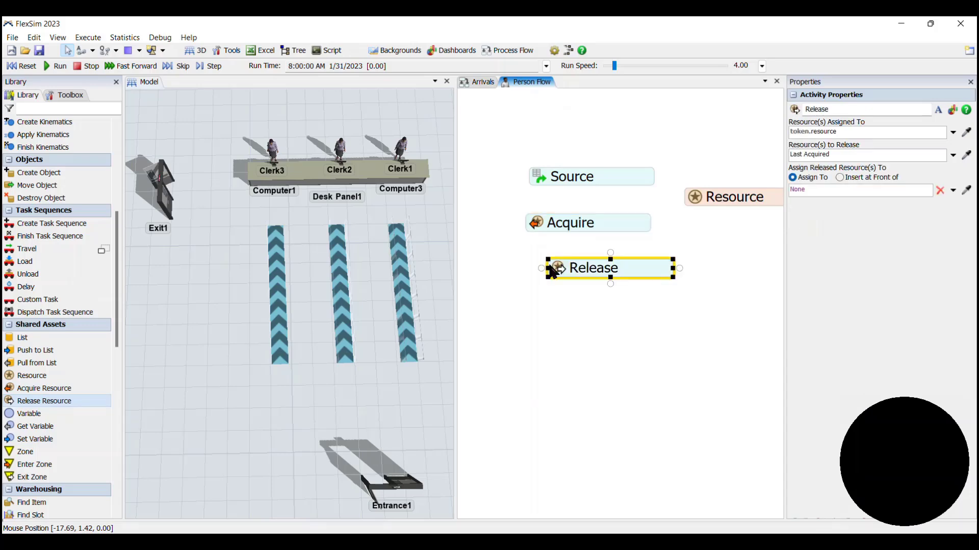
Step: Snap the Acquire activity beneath the Source, link it to the Resource, and align the Resource level with it
{"action": "left_click_drag", "start_coordinate": [585, 319], "coordinate": [556, 355]}
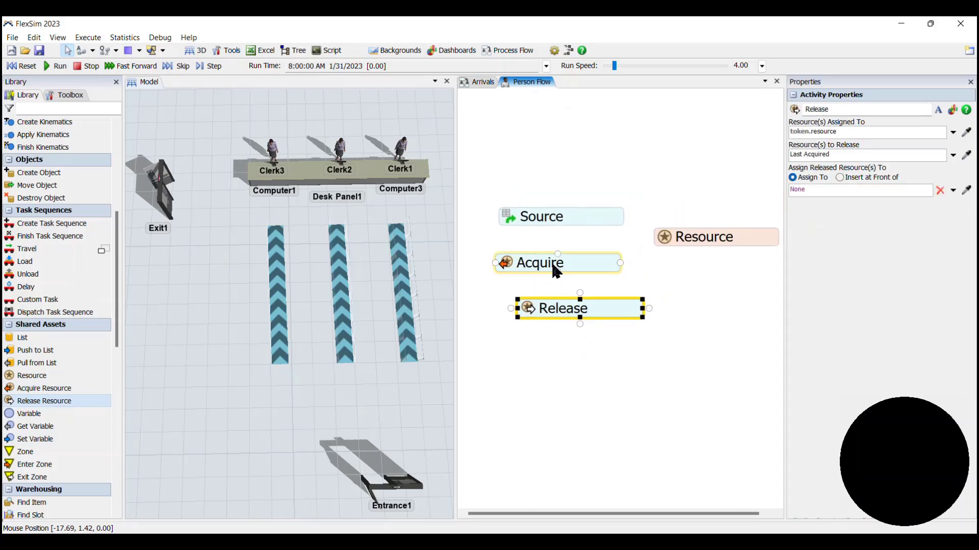
{"action": "left_click_drag", "start_coordinate": [552, 264], "coordinate": [557, 240]}
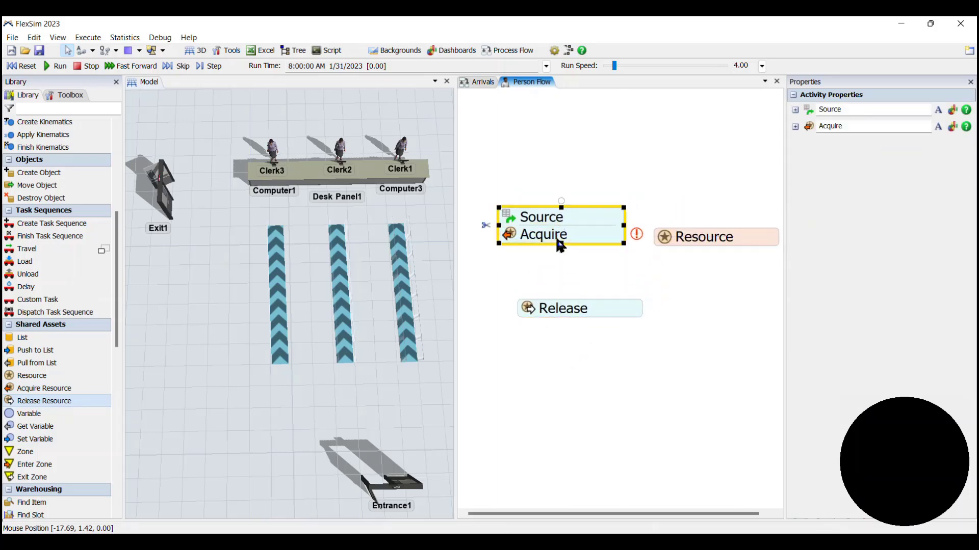
{"action": "left_click", "coordinate": [636, 234]}
{"action": "left_click", "coordinate": [687, 239]}
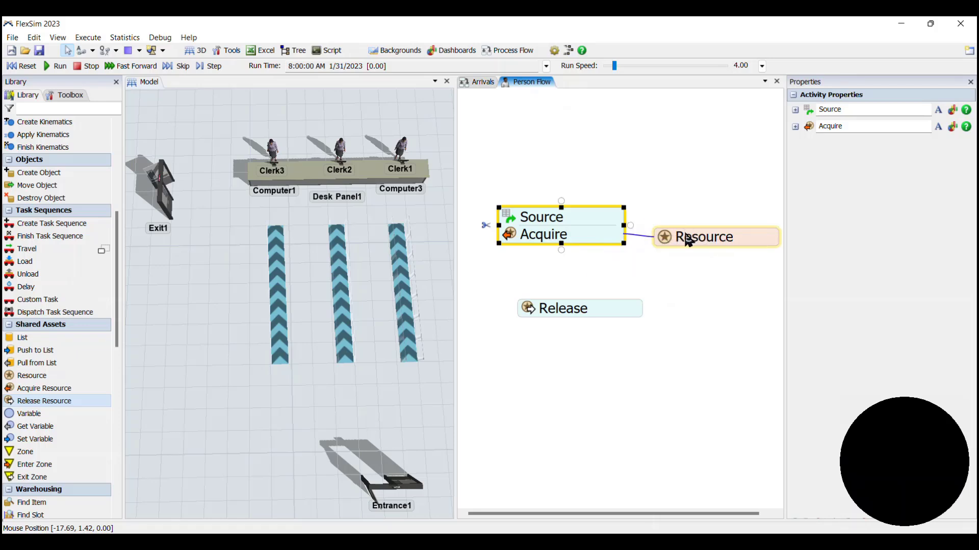
{"action": "left_click", "coordinate": [687, 238]}
{"action": "left_click", "coordinate": [705, 200]}
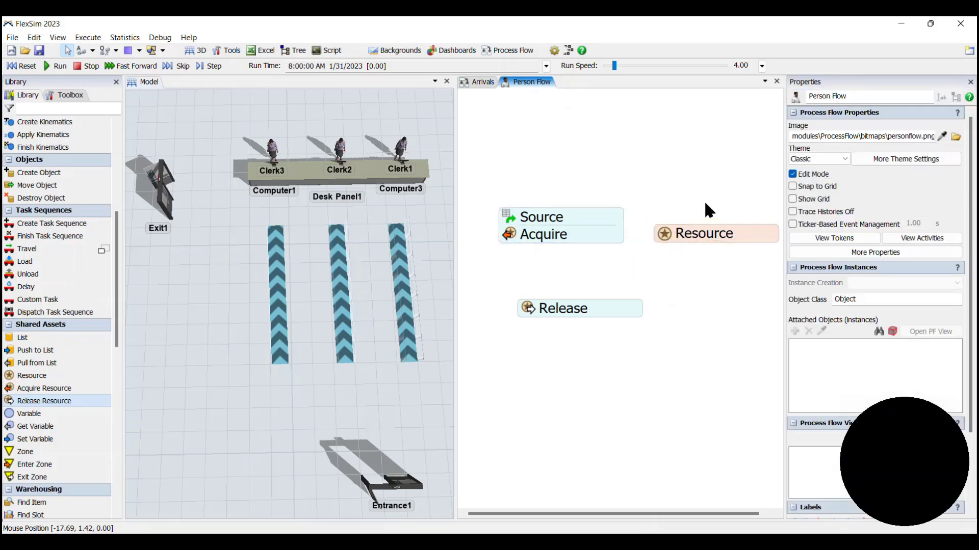
Step: Create a new group of the Other Group type for the model objects
{"action": "double_click", "coordinate": [664, 236]}
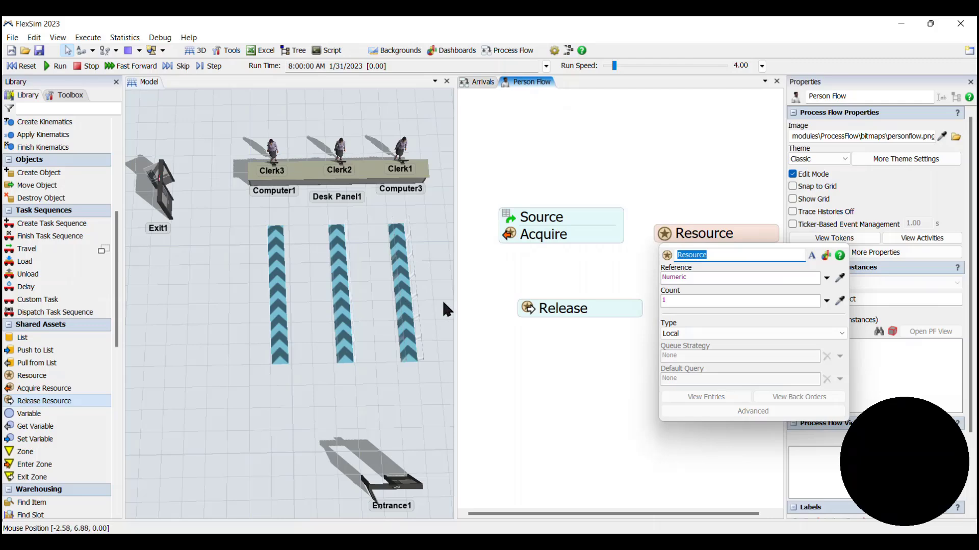
{"action": "left_click", "coordinate": [608, 265]}
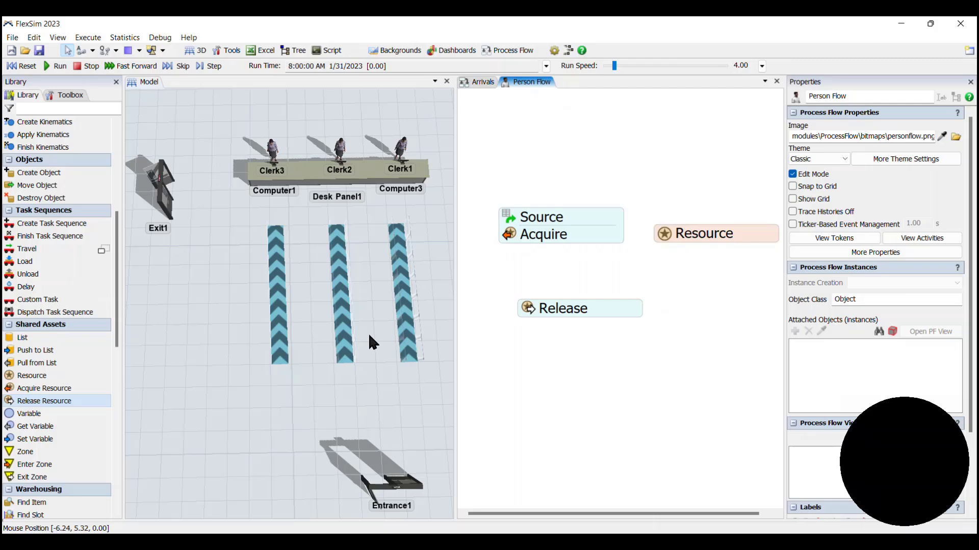
{"action": "left_click", "coordinate": [51, 96]}
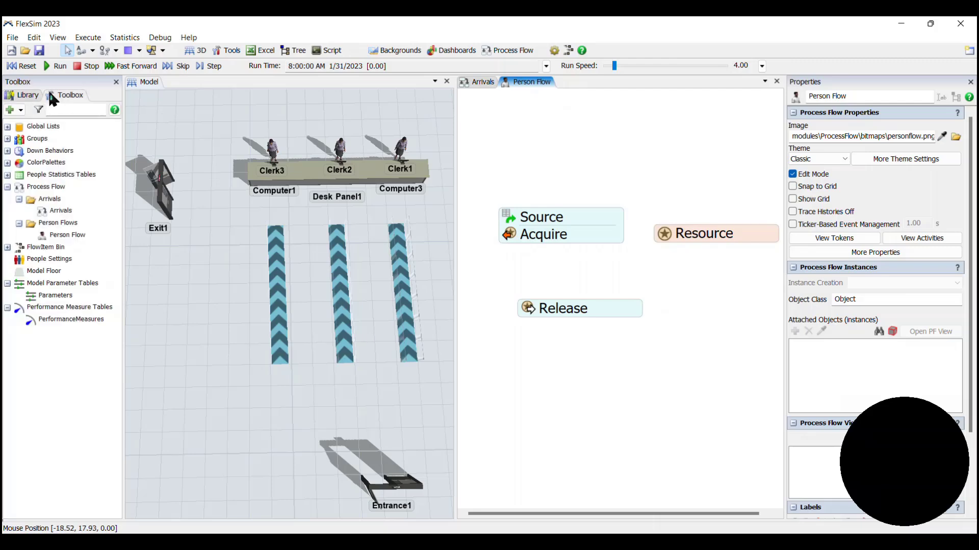
{"action": "left_click", "coordinate": [25, 109]}
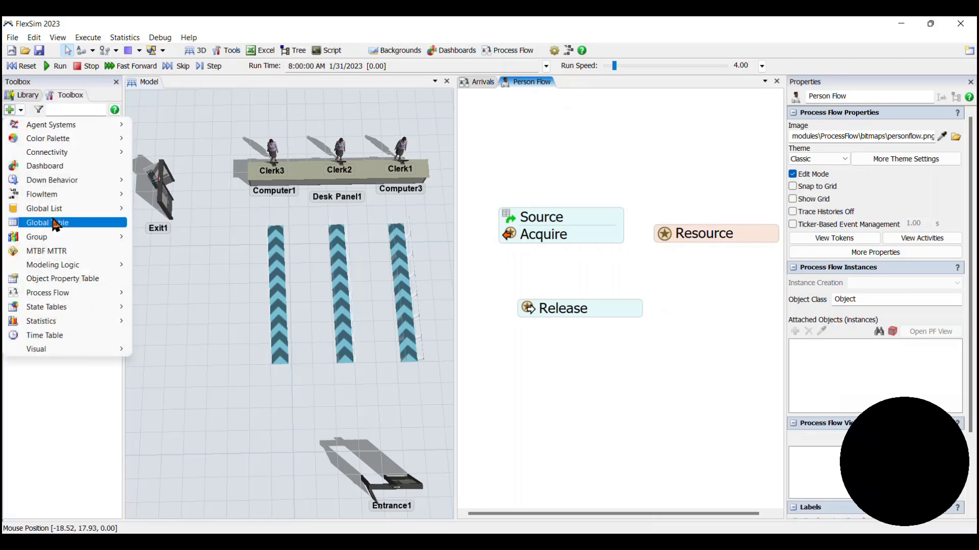
{"action": "mouse_move", "coordinate": [56, 241]}
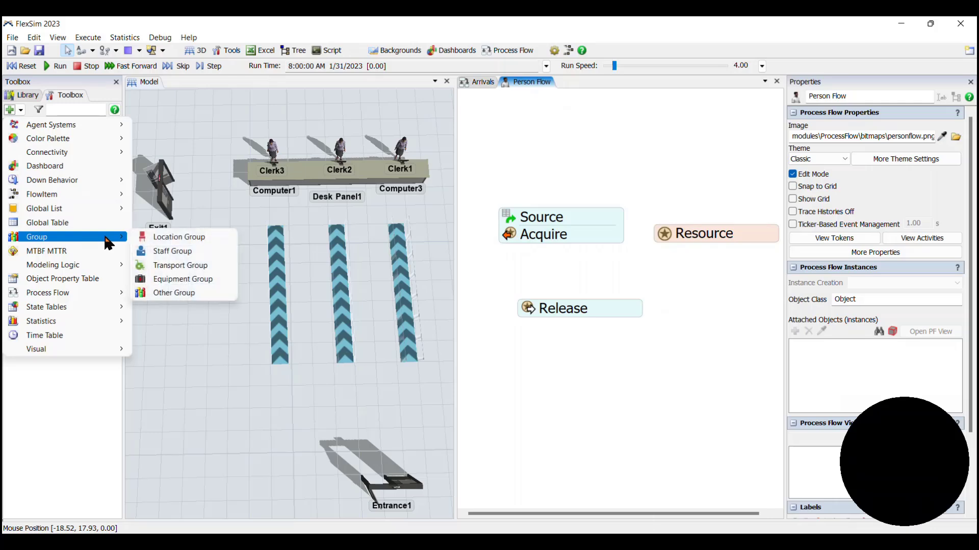
{"action": "left_click", "coordinate": [154, 294]}
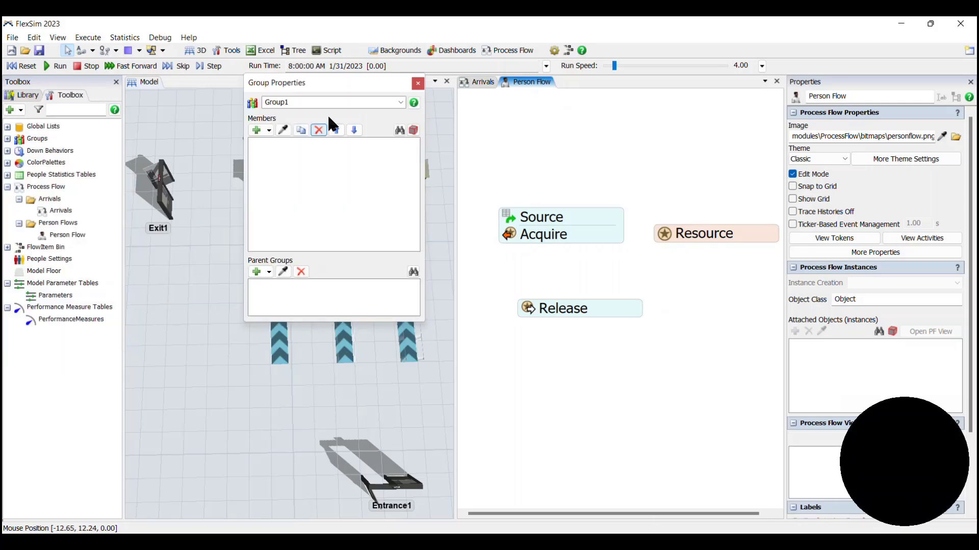
Step: Add WaitingLine1, WaitingLine2 and WaitingLine3 as members of the new group by sampling them in the model
{"action": "left_click_drag", "start_coordinate": [312, 87], "coordinate": [507, 183]}
{"action": "left_click", "coordinate": [477, 227]}
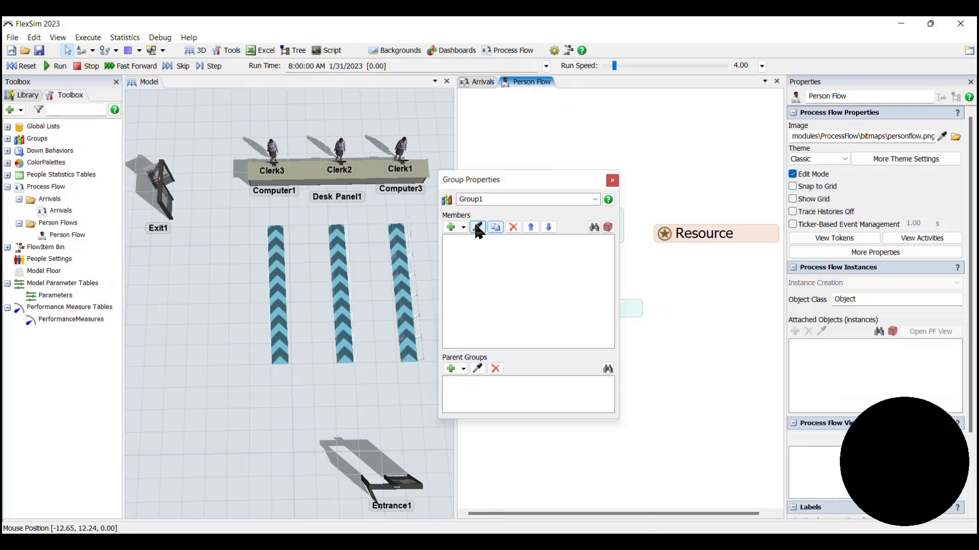
{"action": "left_click", "coordinate": [277, 311]}
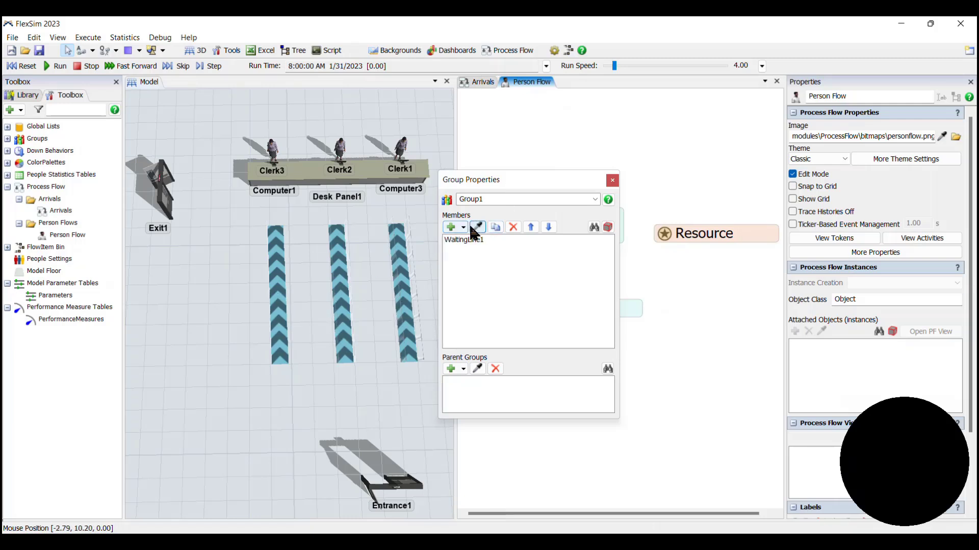
{"action": "left_click", "coordinate": [477, 227]}
{"action": "left_click", "coordinate": [339, 288]}
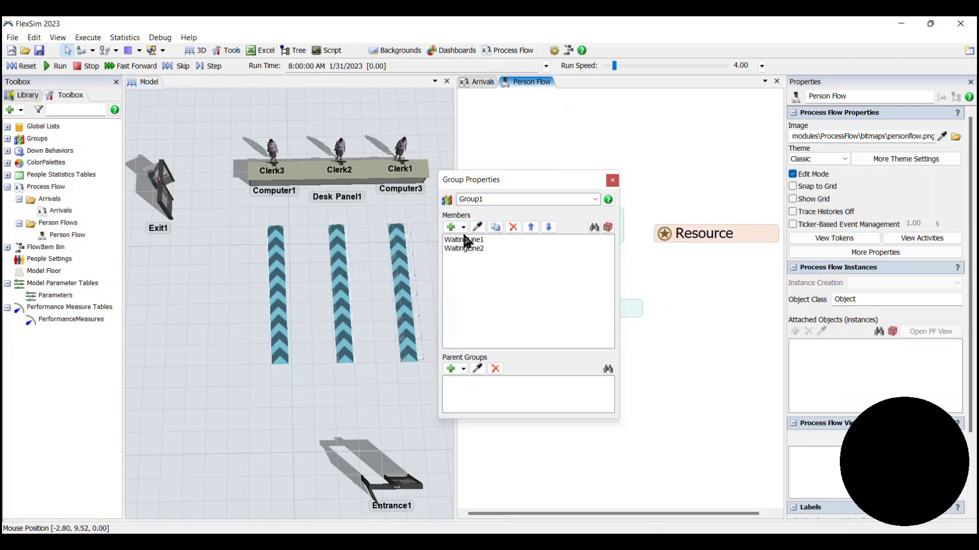
{"action": "left_click", "coordinate": [403, 278]}
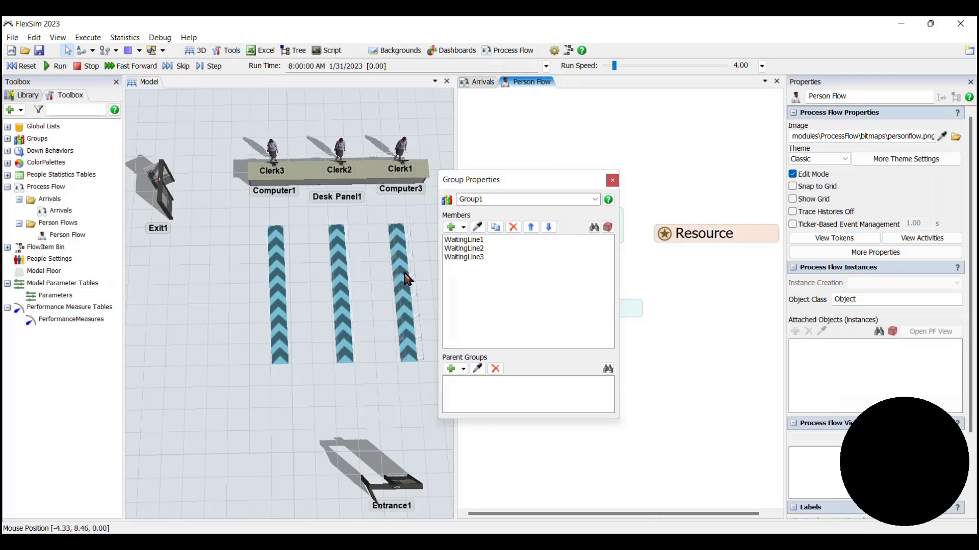
Step: Rename the group as WaiingLines and close its properties
{"action": "double_click", "coordinate": [491, 198]}
{"action": "type", "text": "WaiingLines"}
{"action": "left_click", "coordinate": [612, 181]}
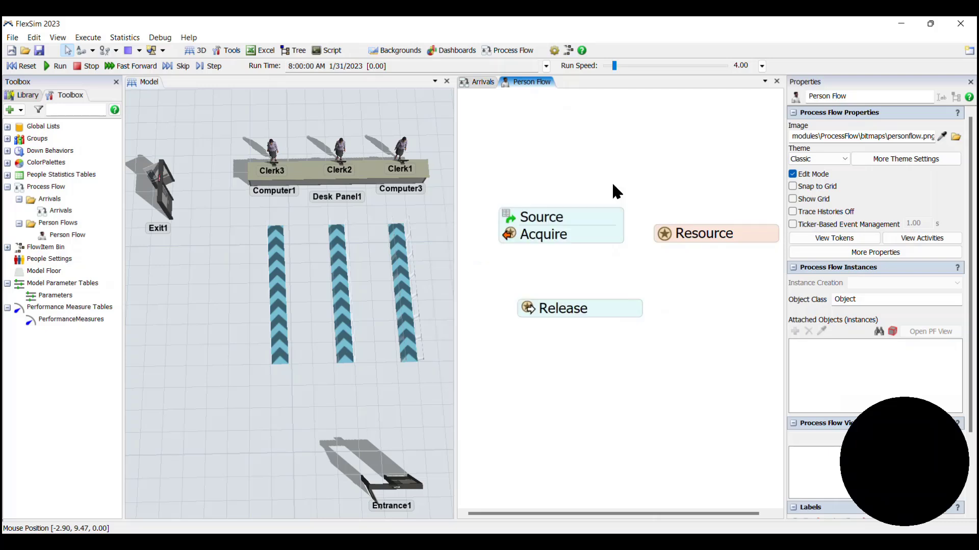
Step: Set the Resource's reference to the WaiingLines group
{"action": "double_click", "coordinate": [663, 235]}
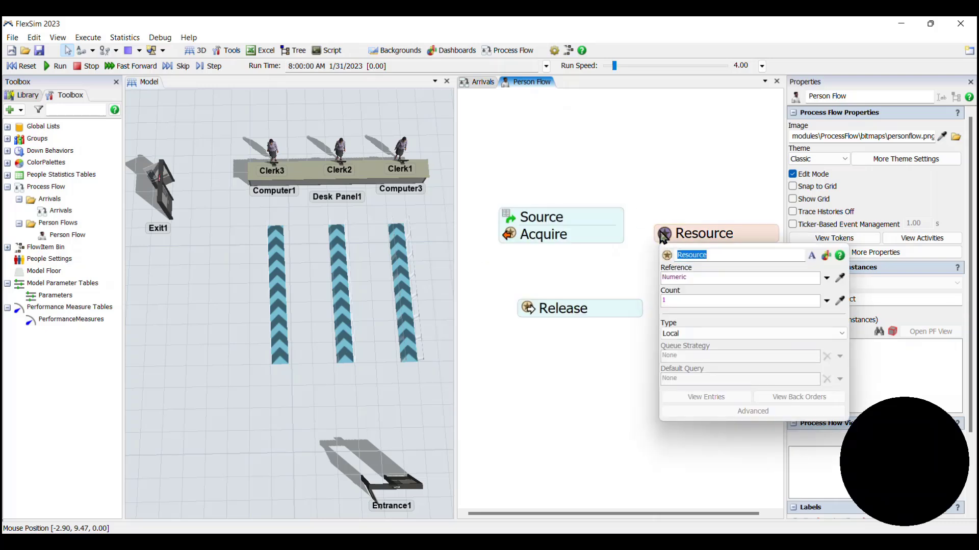
{"action": "left_click", "coordinate": [825, 278]}
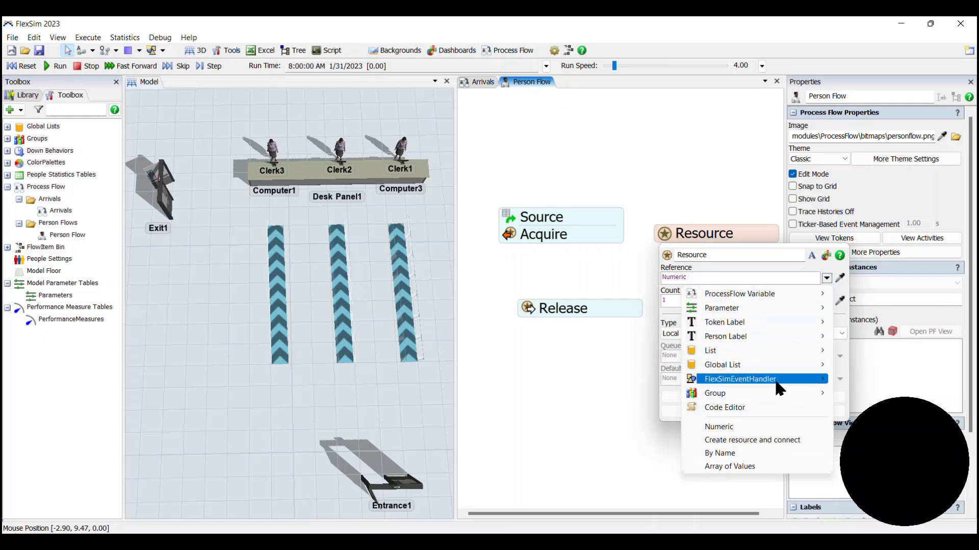
{"action": "mouse_move", "coordinate": [778, 393]}
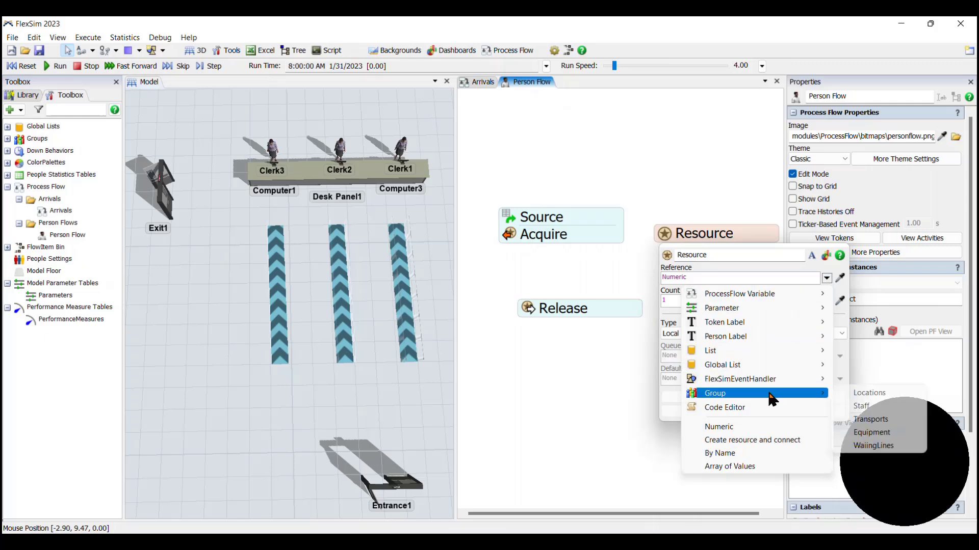
{"action": "left_click", "coordinate": [873, 446]}
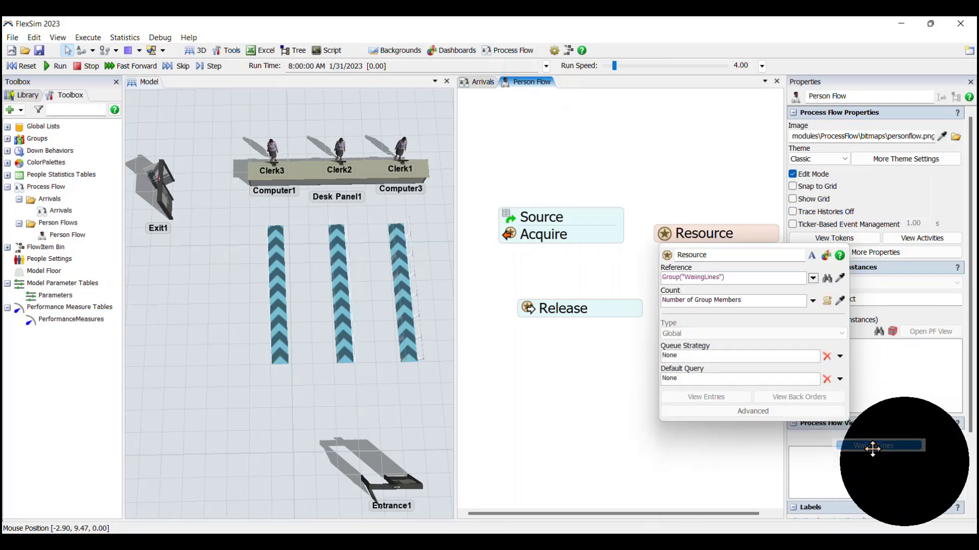
{"action": "left_click", "coordinate": [738, 438]}
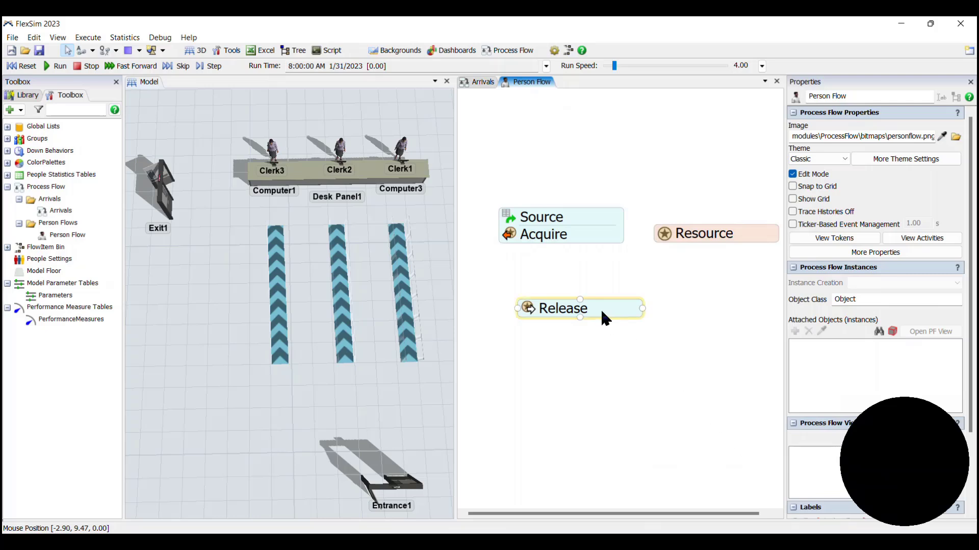
Step: Align the Release activity under the Source block and set the Acquire activity's Assign To Label to token.Line
{"action": "left_click_drag", "start_coordinate": [601, 307], "coordinate": [582, 303]}
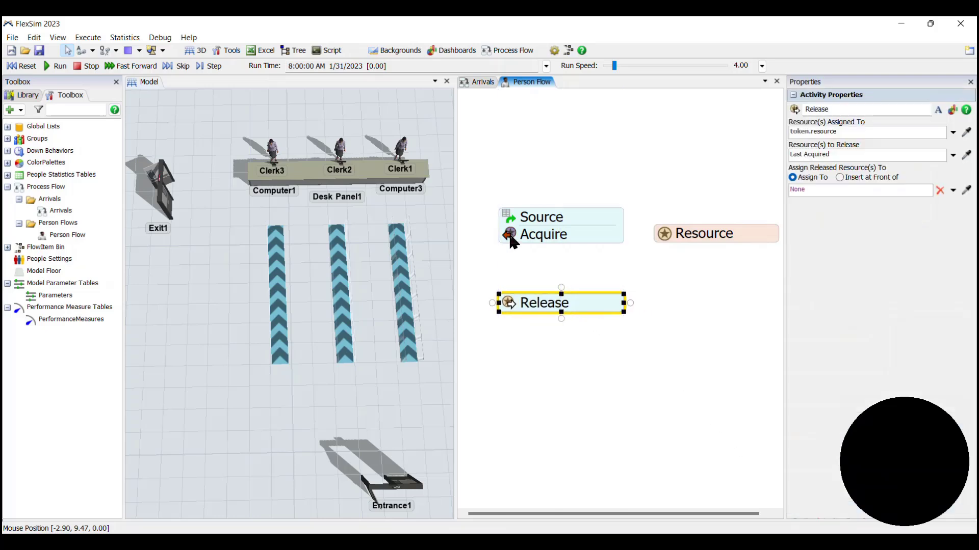
{"action": "double_click", "coordinate": [509, 240]}
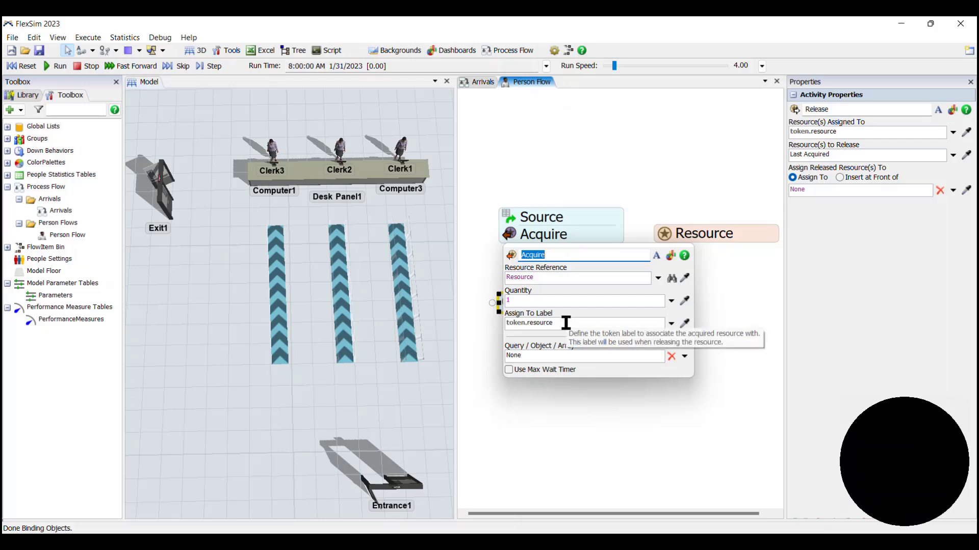
{"action": "double_click", "coordinate": [563, 323]}
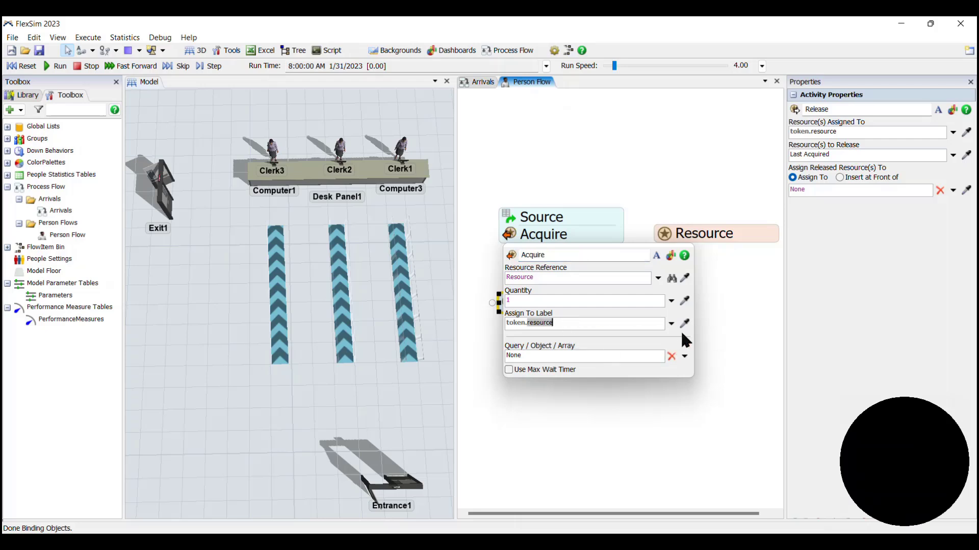
{"action": "type", "text": "Line"}
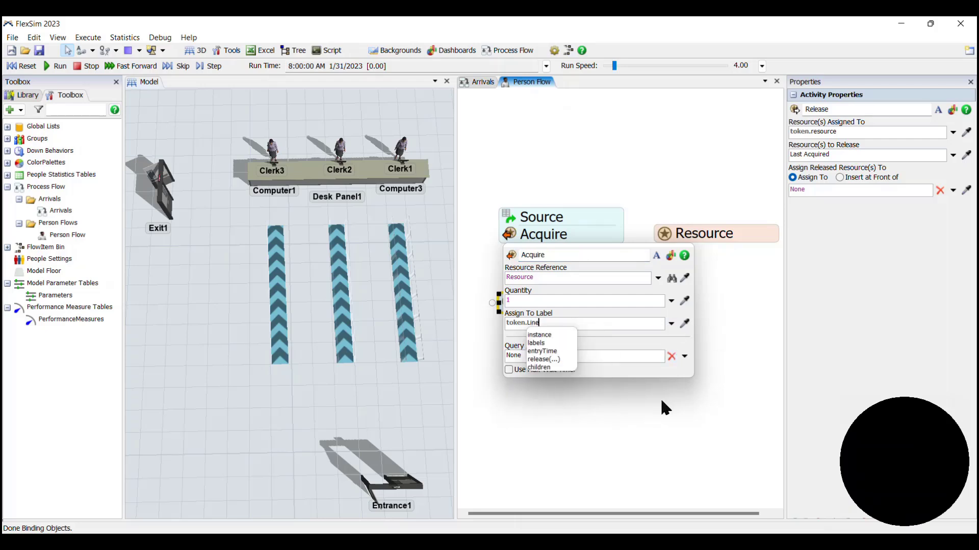
{"action": "left_click", "coordinate": [651, 336]}
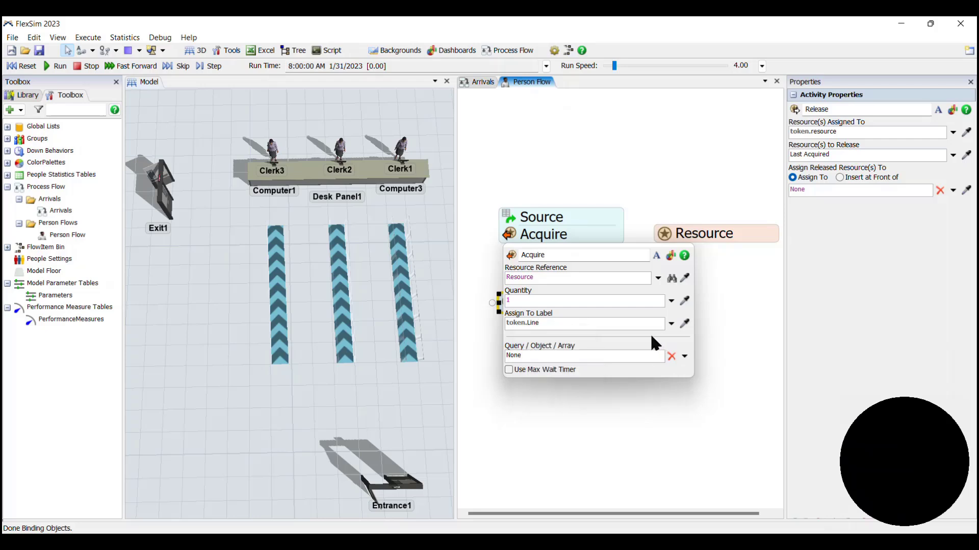
{"action": "left_click", "coordinate": [641, 399]}
Step: Snap the Release activity beneath Acquire and set its Resource(s) Assigned To label to token.Line
{"action": "left_click", "coordinate": [601, 298]}
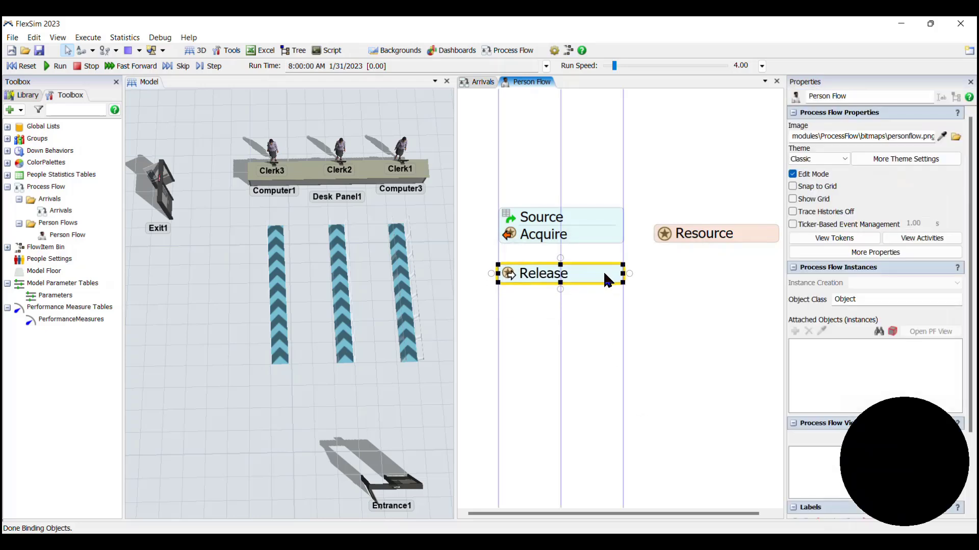
{"action": "left_click", "coordinate": [505, 252]}
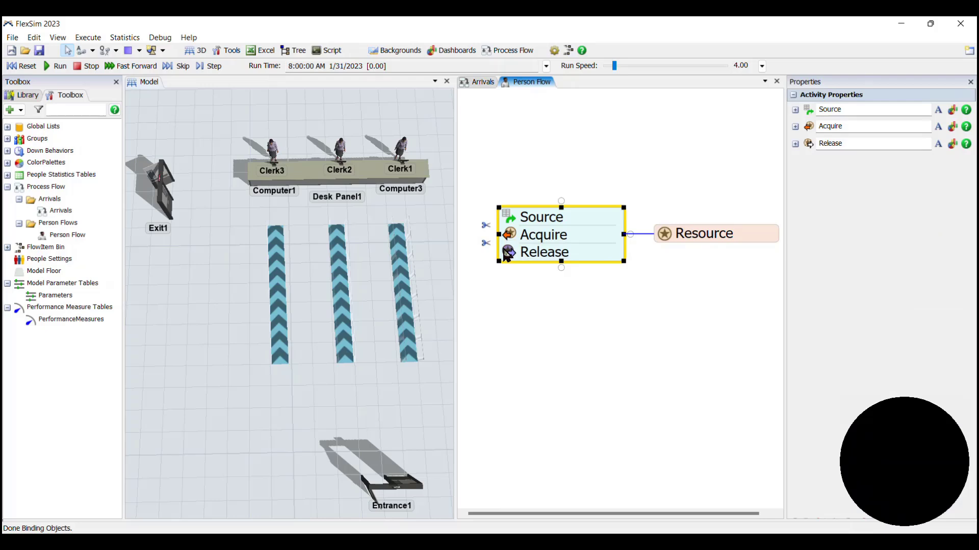
{"action": "double_click", "coordinate": [506, 253]}
{"action": "left_click", "coordinate": [571, 294]}
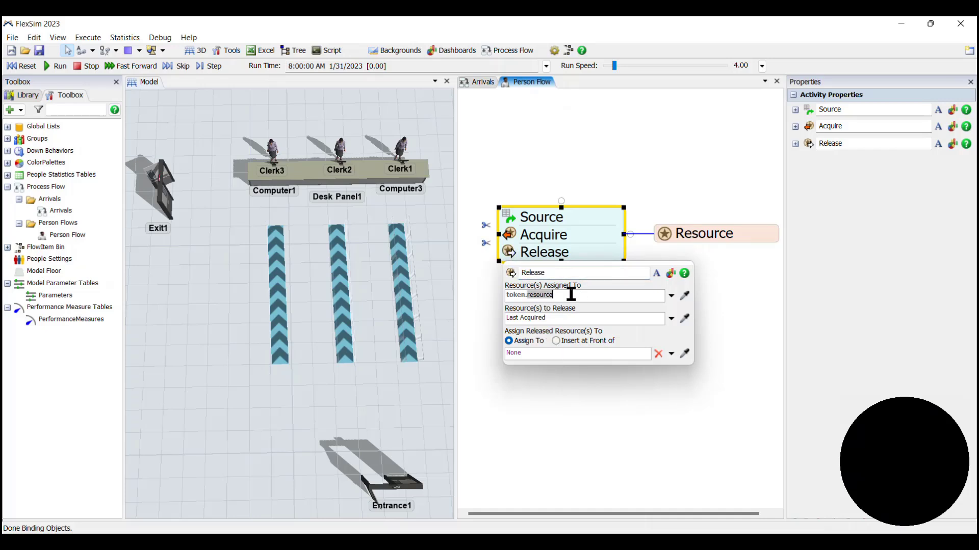
{"action": "type", "text": "Line"}
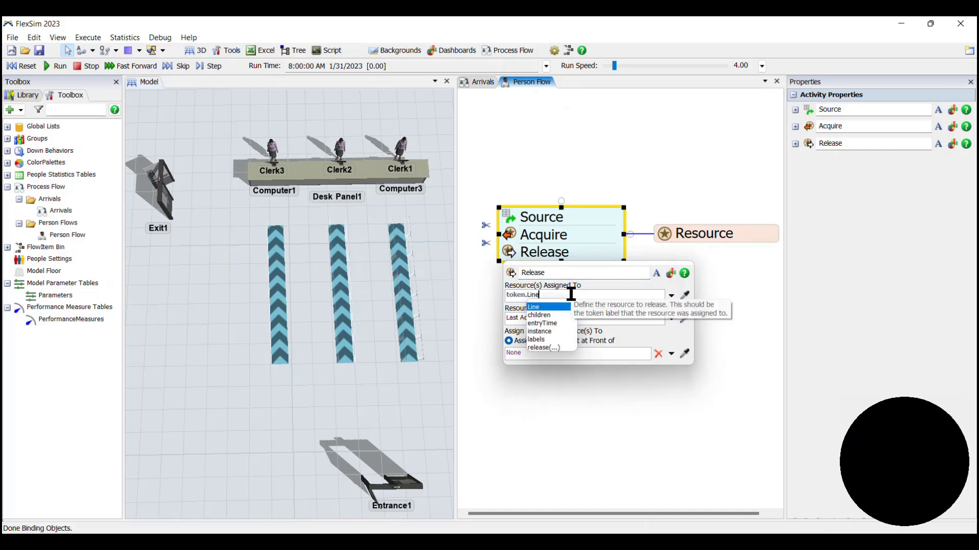
Step: Set the Release activity's Assign Released Resource(s) To label to token.Line and close its properties
{"action": "left_click", "coordinate": [605, 346]}
{"action": "left_click_drag", "start_coordinate": [605, 353], "coordinate": [453, 312]}
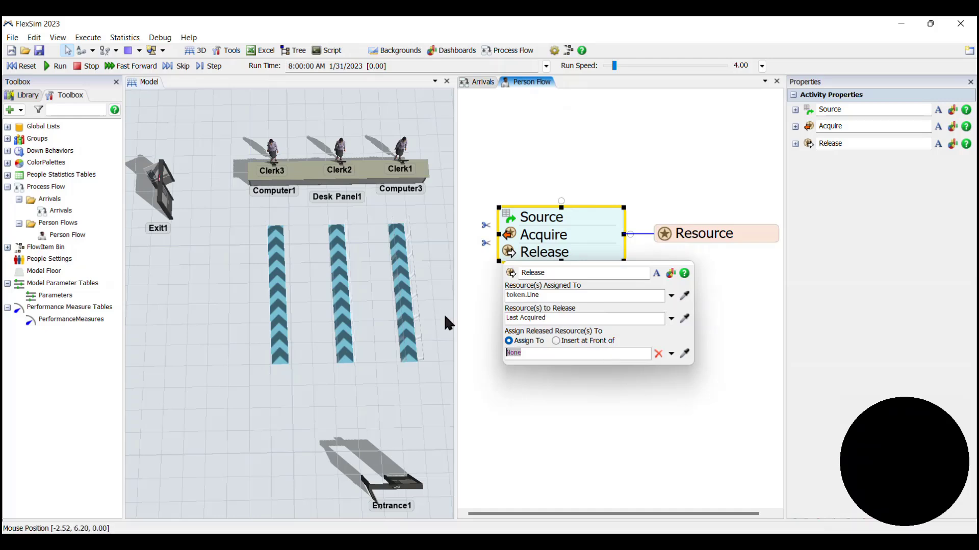
{"action": "type", "text": "tok"}
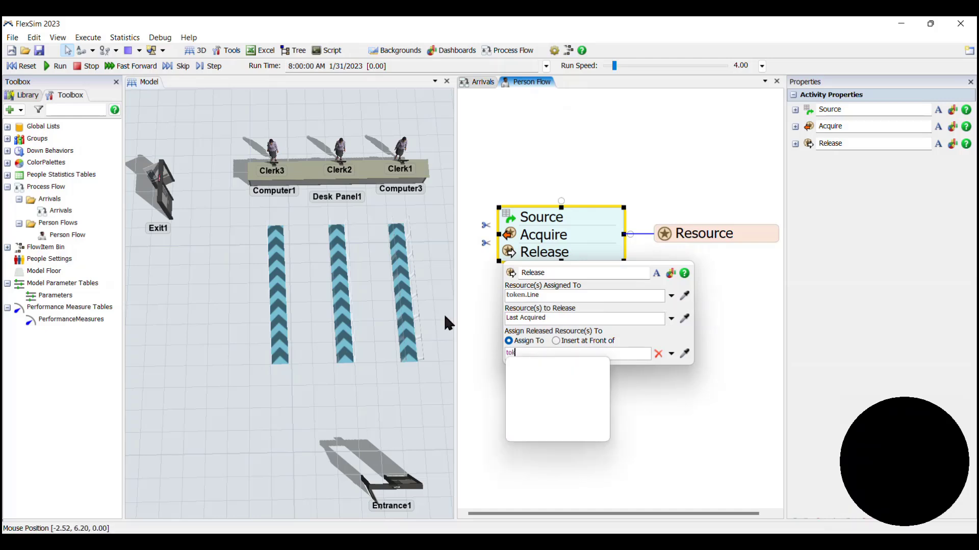
{"action": "type", "text": "en.Line"}
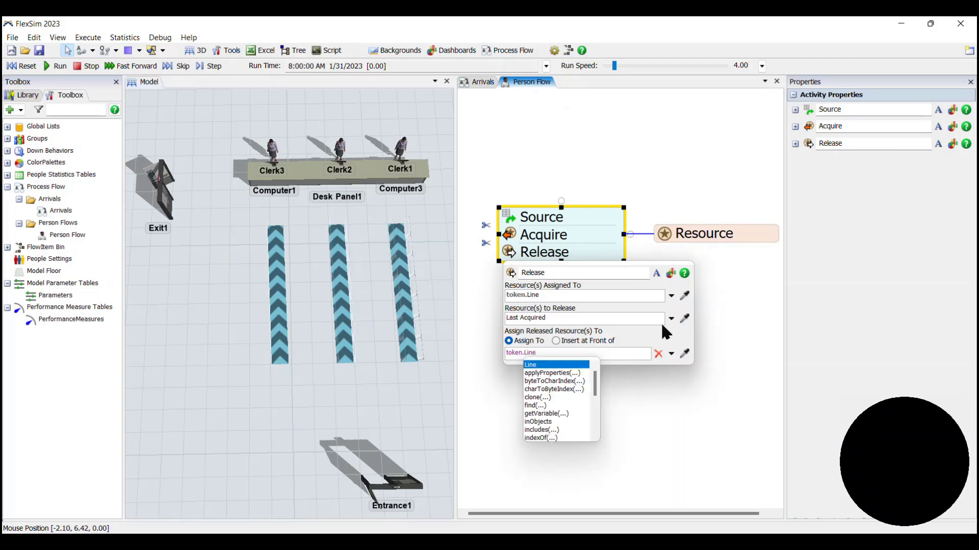
{"action": "left_click", "coordinate": [636, 378]}
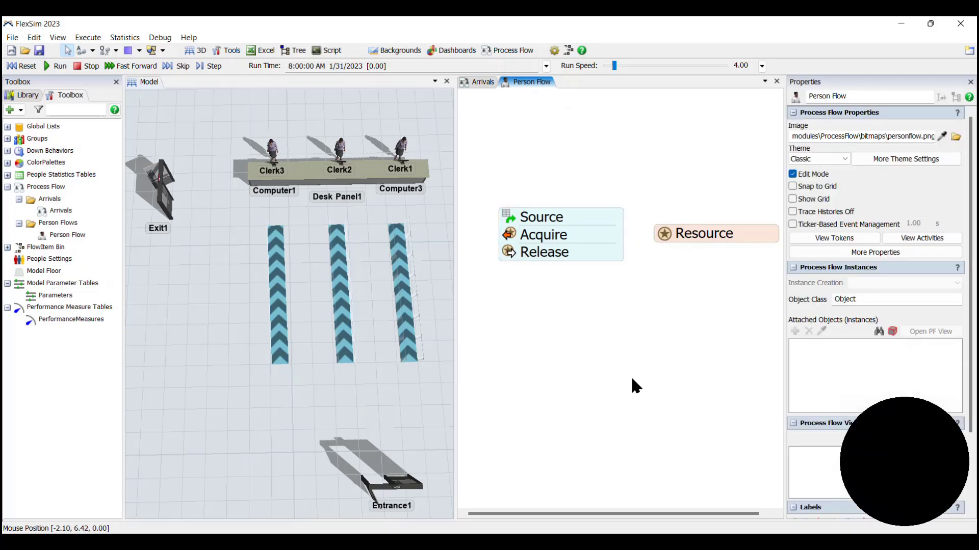
Step: Add a Wait in Line activity and snap it beneath the Release activity
{"action": "left_click", "coordinate": [28, 95]}
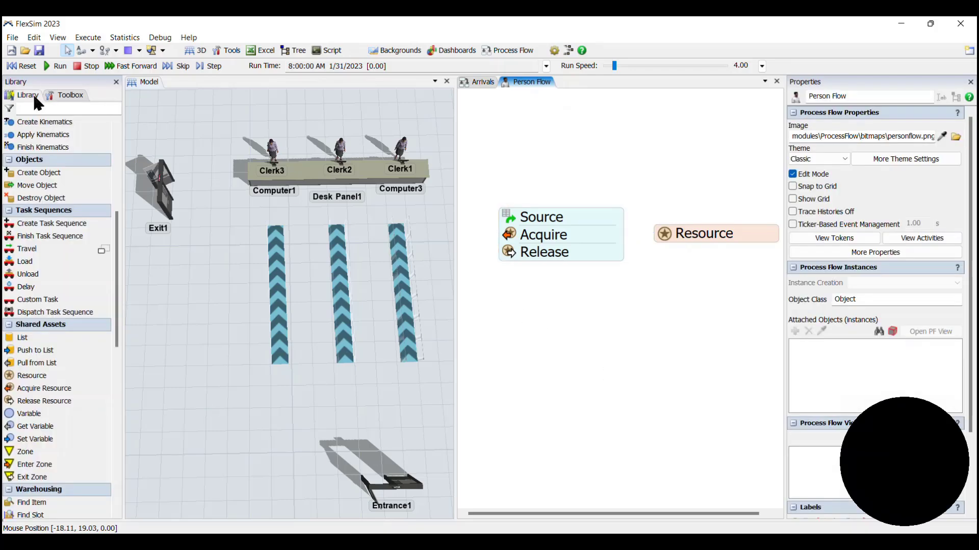
{"action": "scroll", "coordinate": [67, 388], "scroll_direction": "down", "scroll_amount": 12}
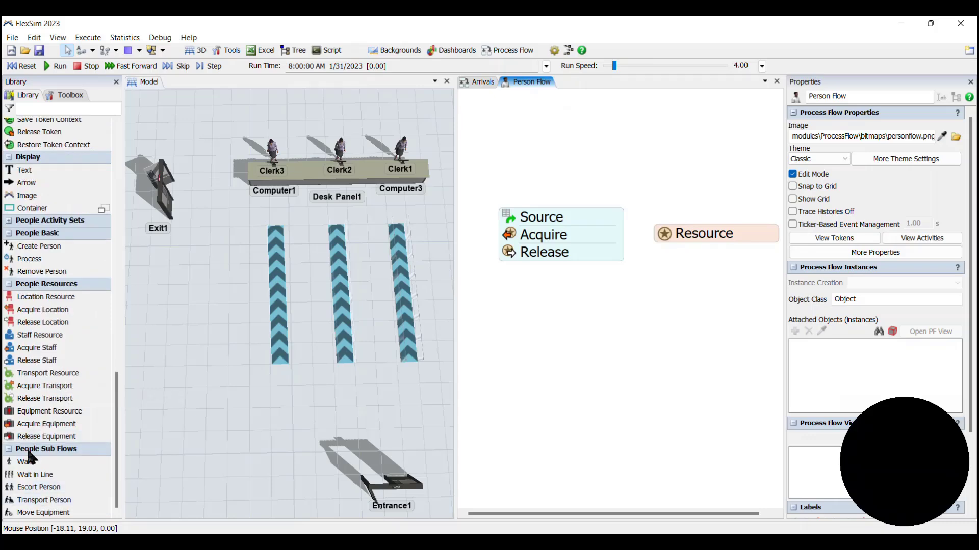
{"action": "left_click", "coordinate": [35, 475]}
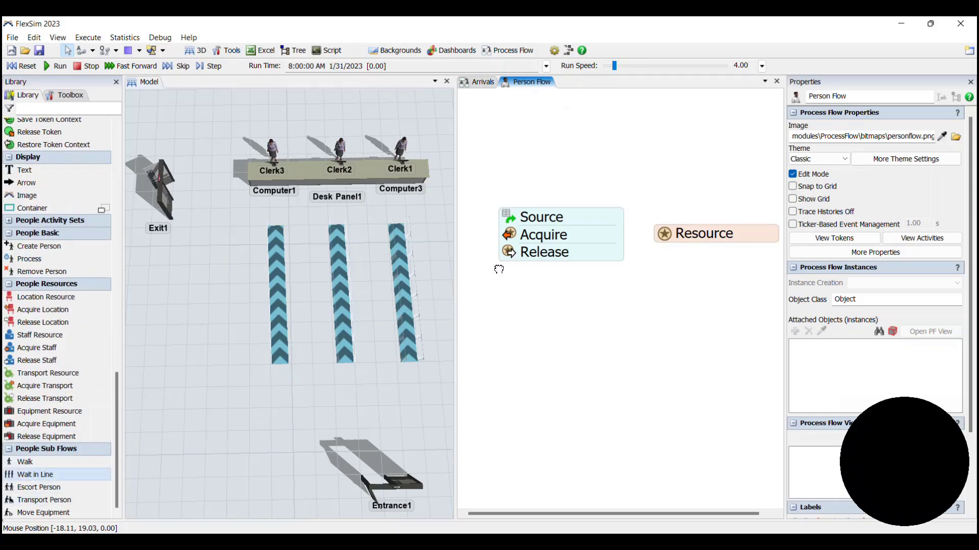
{"action": "left_click", "coordinate": [518, 271]}
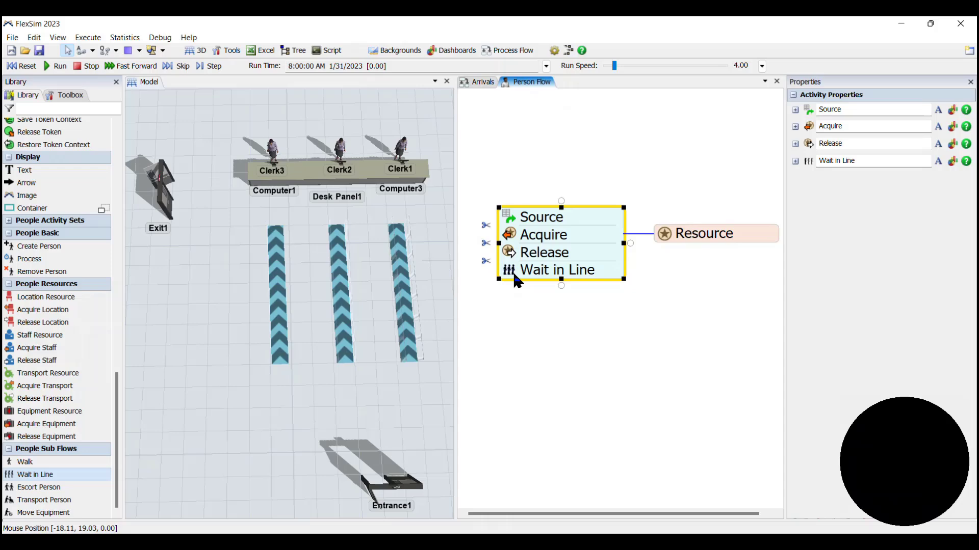
Step: Change the Wait in Line activity's Waiting Line reference from the Locations label to the token's line label
{"action": "double_click", "coordinate": [517, 280]}
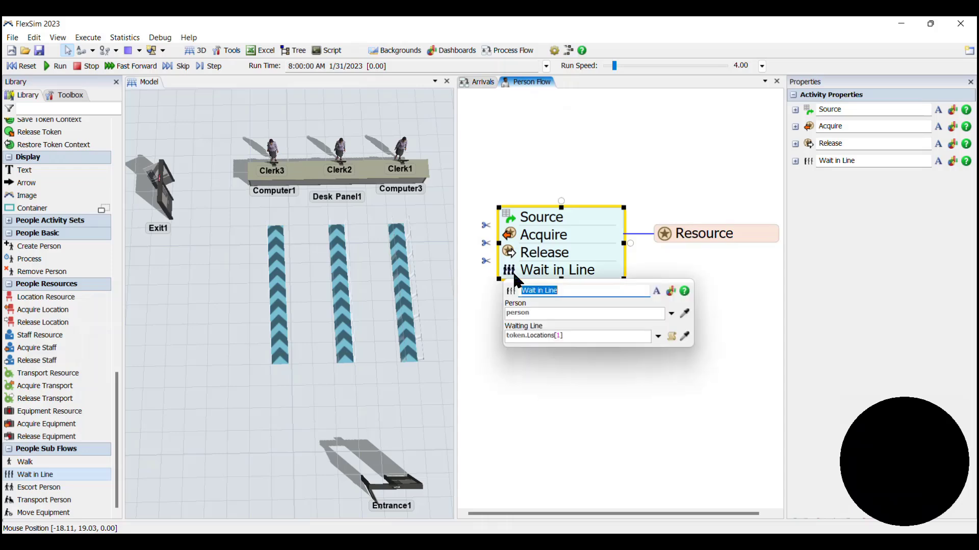
{"action": "left_click", "coordinate": [589, 335]}
{"action": "key", "text": "BackSpace"}
{"action": "key", "text": "BackSpace"}
{"action": "key", "text": "BackSpace"}
{"action": "key", "text": "BackSpace"}
{"action": "key", "text": "BackSpace"}
{"action": "key", "text": "BackSpace"}
{"action": "key", "text": "BackSpace"}
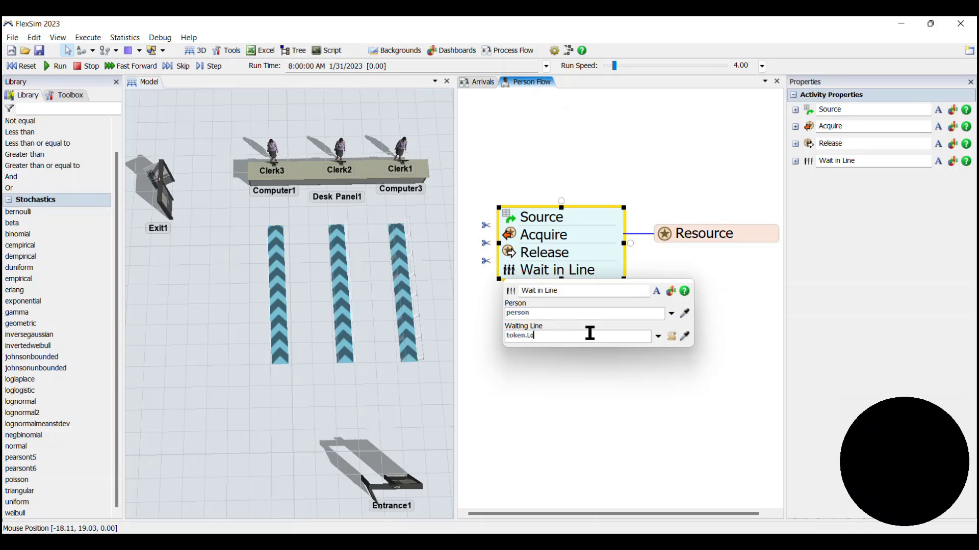
{"action": "type", "text": "e"}
{"action": "left_click", "coordinate": [525, 404]}
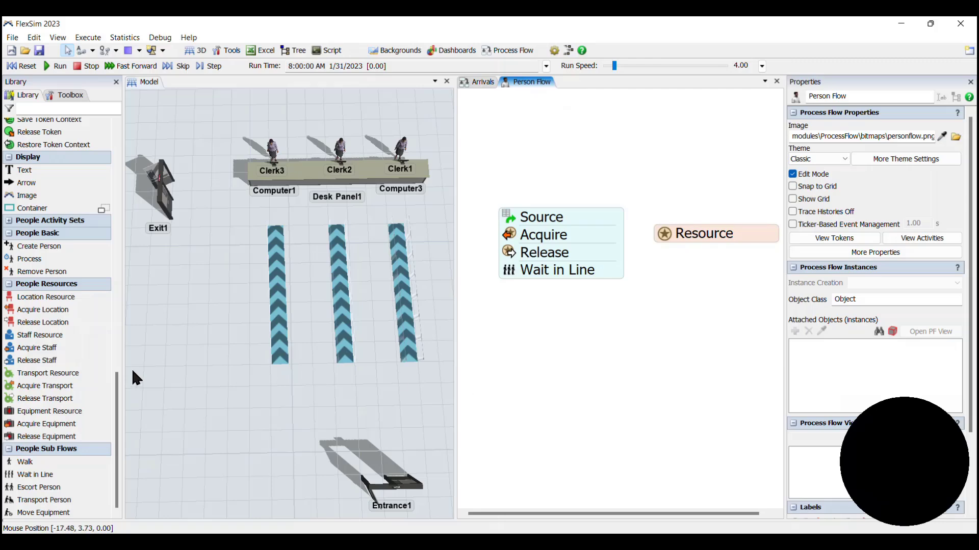
Step: Add a Location Resource, an Acquire Location snapped beneath Wait in Line, and a separate Release Location to the person flow
{"action": "left_click_drag", "start_coordinate": [78, 299], "coordinate": [693, 288]}
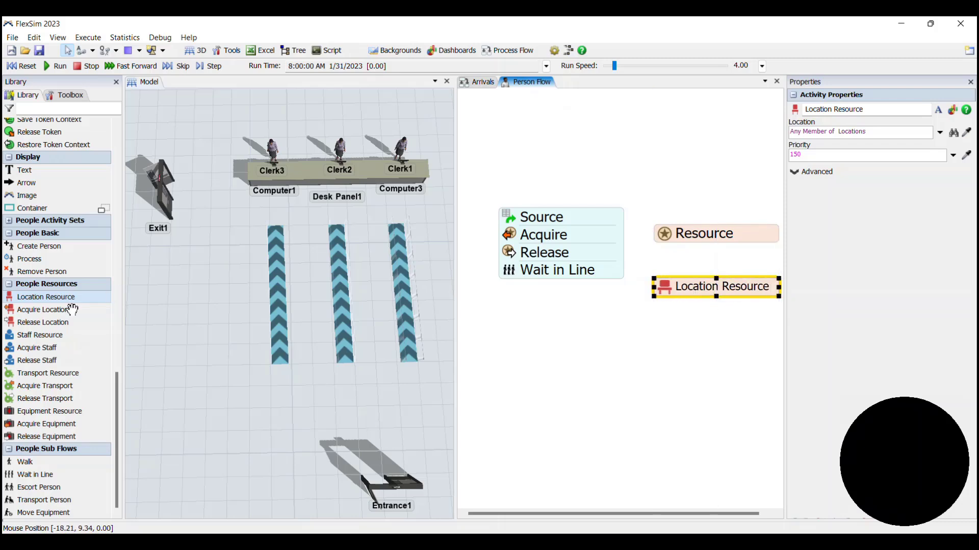
{"action": "left_click_drag", "start_coordinate": [35, 310], "coordinate": [551, 287]}
{"action": "left_click_drag", "start_coordinate": [98, 326], "coordinate": [548, 461]}
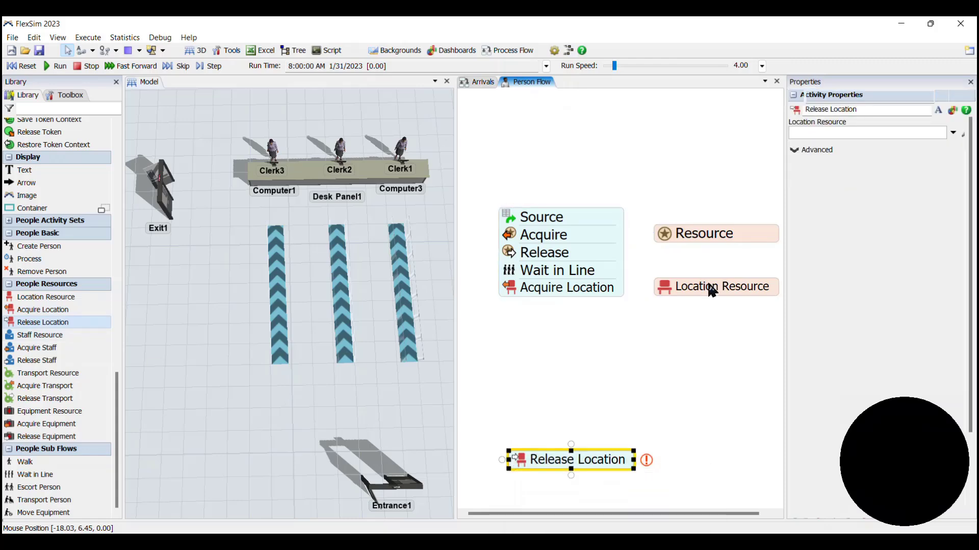
Step: Rename the Location Resource as Telling Stations
{"action": "left_click", "coordinate": [713, 291]}
{"action": "double_click", "coordinate": [714, 292]}
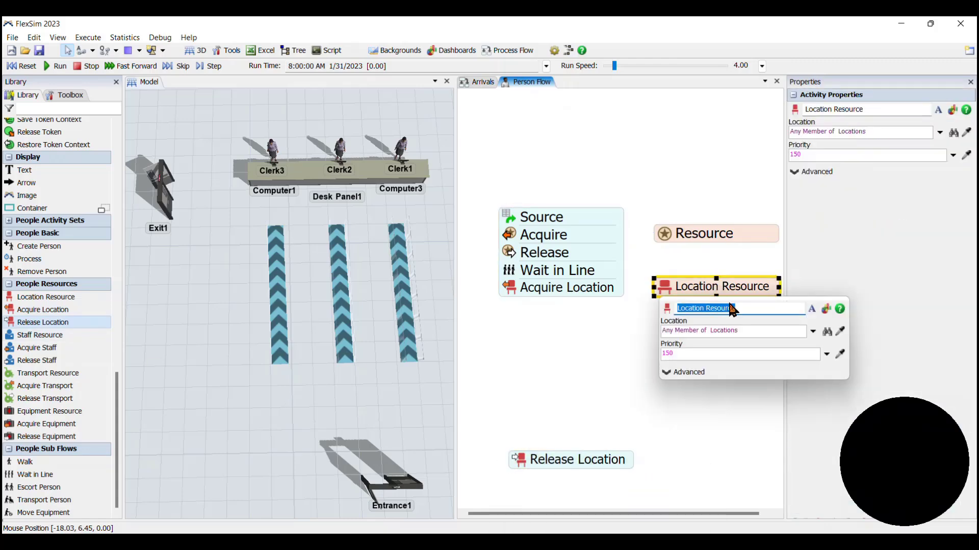
{"action": "type", "text": "Telling Stations"}
{"action": "key", "text": "Return"}
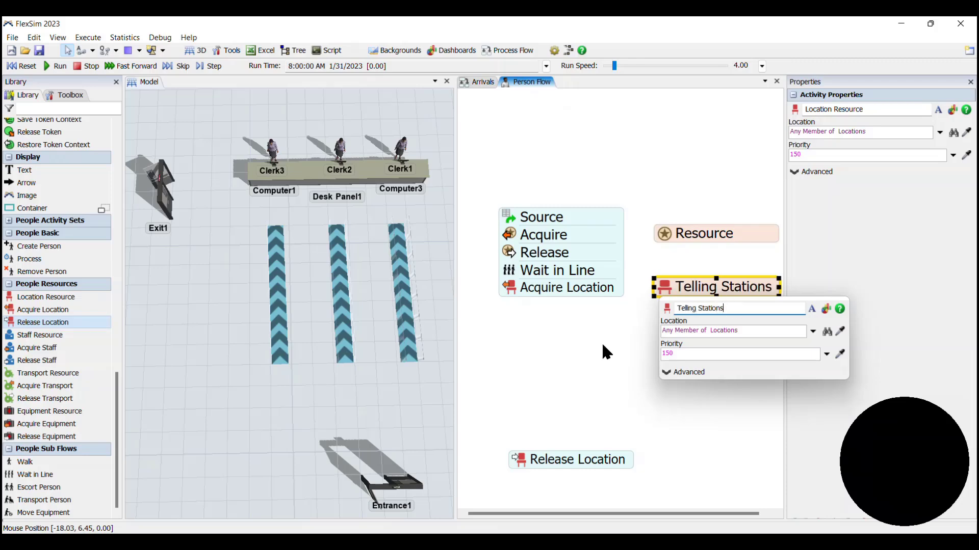
Step: Link the Acquire Location and Release Location activities to the Telling Stations resource
{"action": "left_click", "coordinate": [590, 294]}
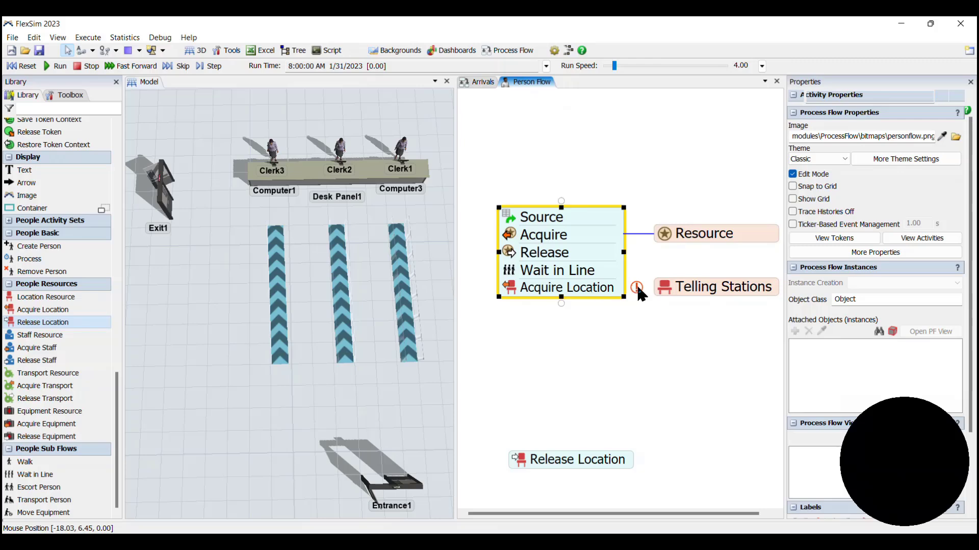
{"action": "left_click", "coordinate": [580, 466]}
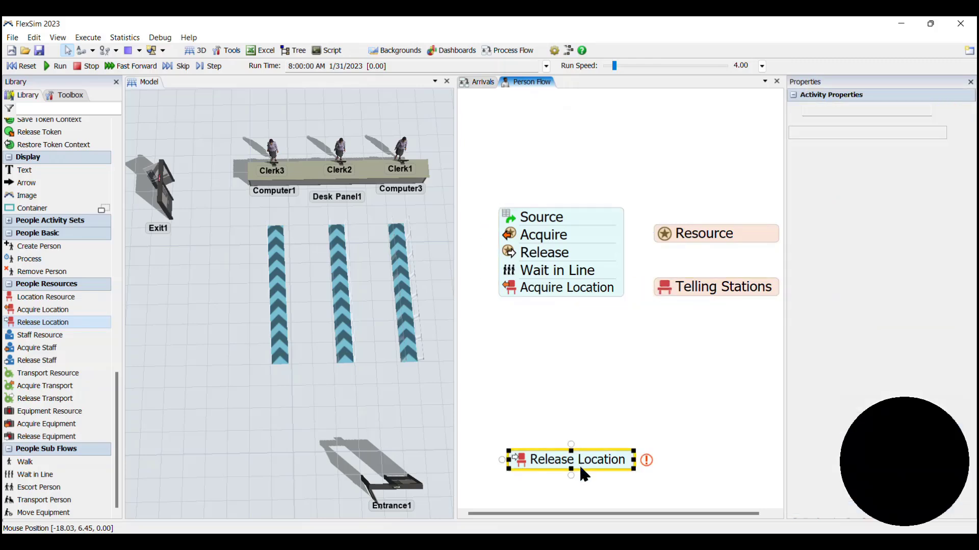
{"action": "left_click", "coordinate": [646, 461]}
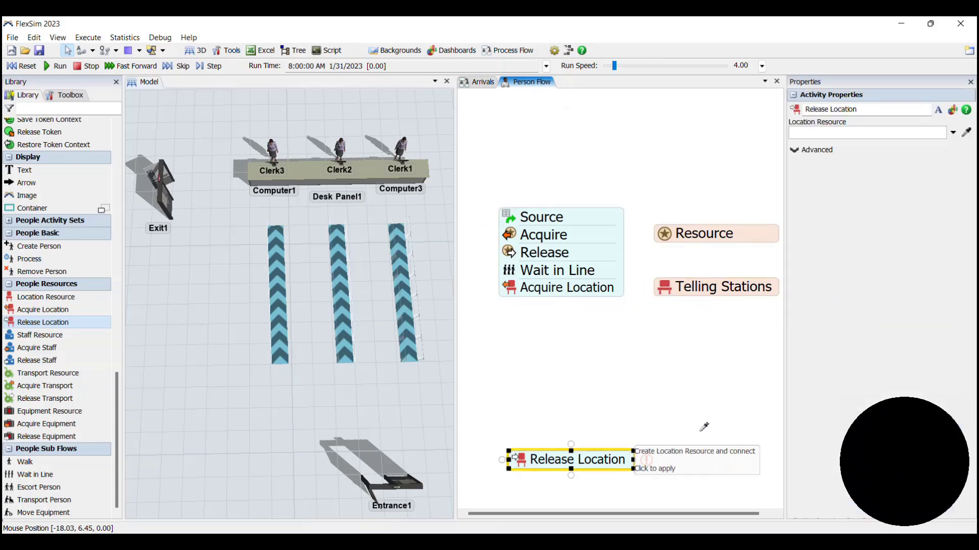
{"action": "left_click", "coordinate": [704, 287]}
{"action": "left_click", "coordinate": [695, 371]}
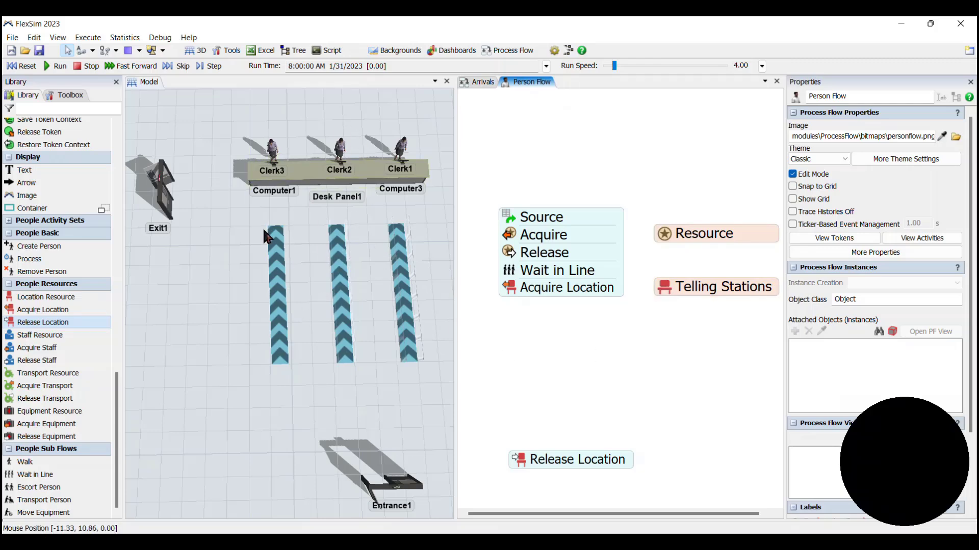
Step: Set the Telling Stations resource's Location to By Case with token.Line as the case function
{"action": "left_click", "coordinate": [668, 288]}
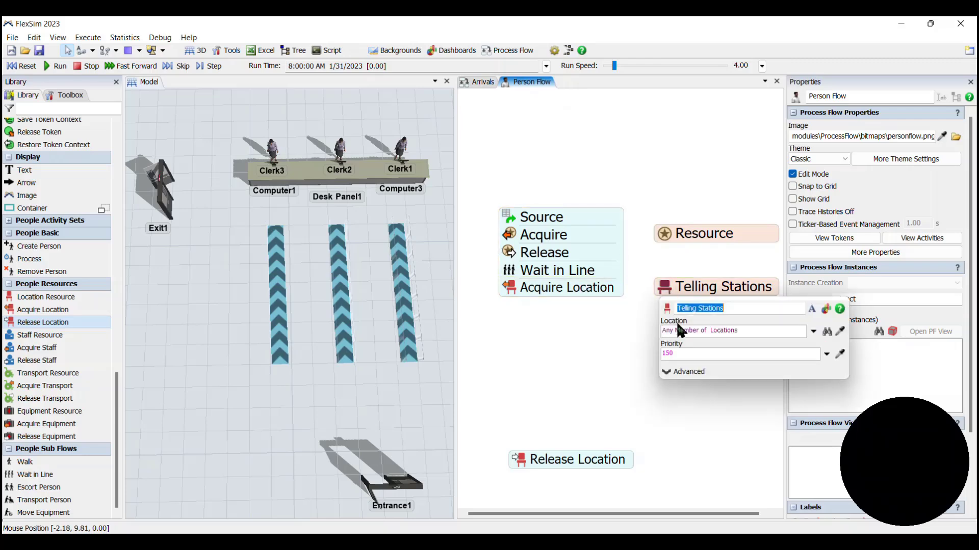
{"action": "left_click", "coordinate": [812, 329]}
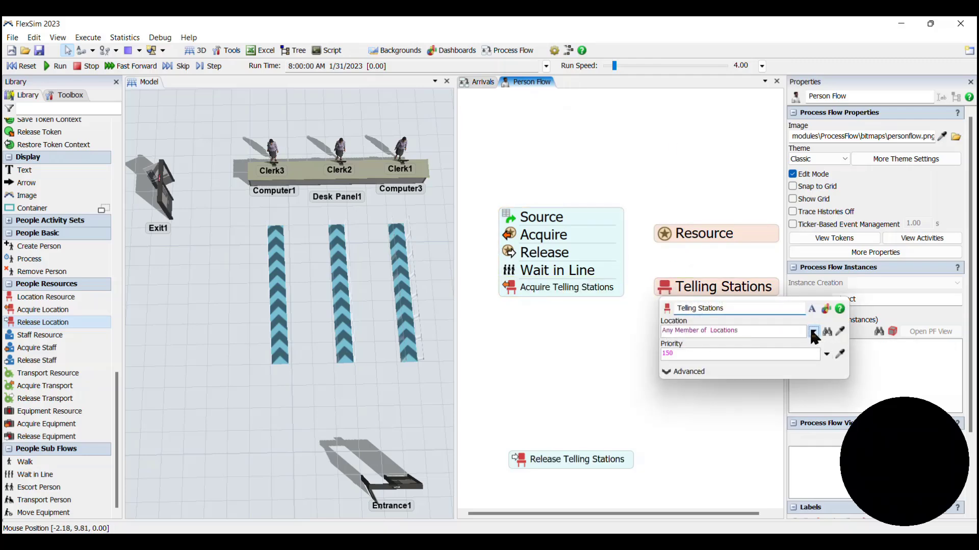
{"action": "left_click", "coordinate": [753, 288]}
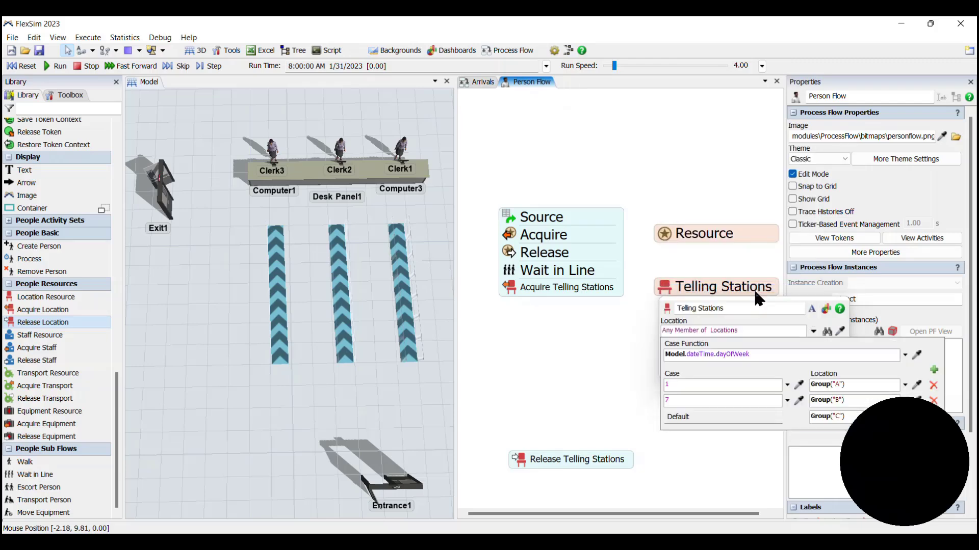
{"action": "left_click", "coordinate": [768, 353]}
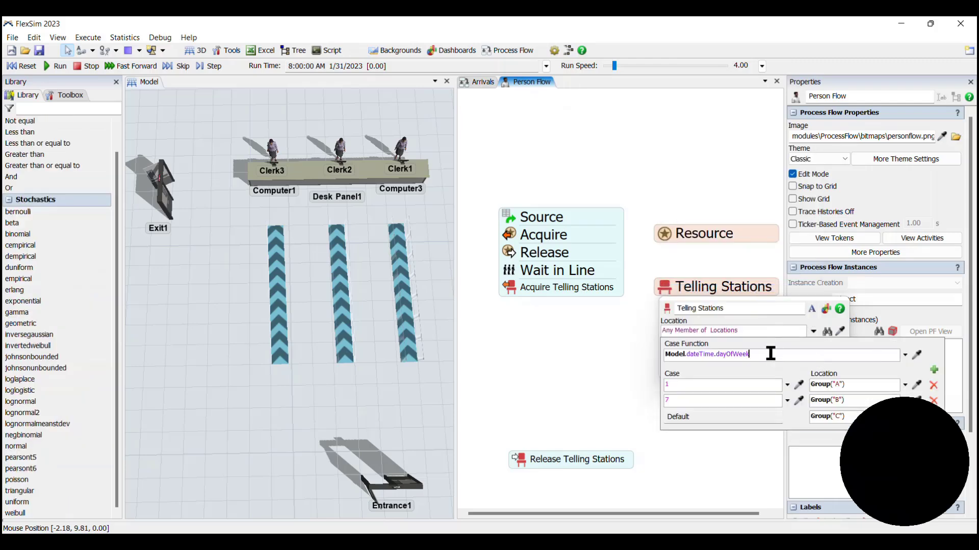
{"action": "key", "text": "ctrl+a"}
{"action": "type", "text": "token"}
{"action": "type", "text": ".type"}
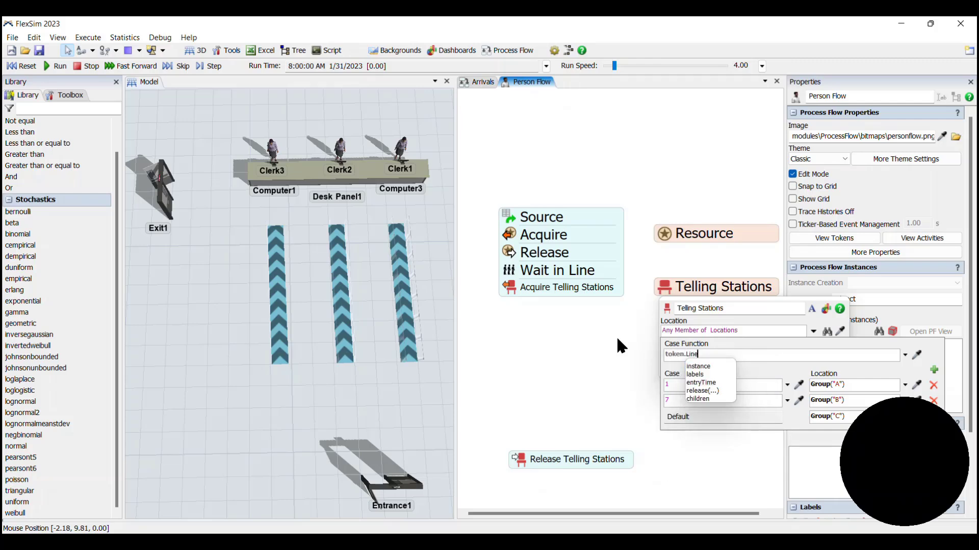
{"action": "left_click", "coordinate": [745, 367]}
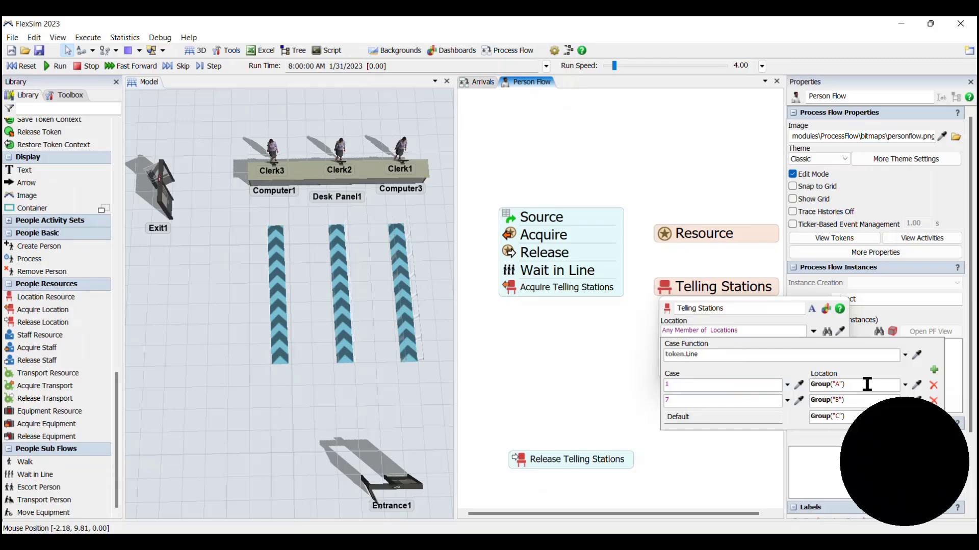
Step: Define the first case as Model.find("WaitingLine1") and sample Computer1 in the 3D model as its location
{"action": "left_click", "coordinate": [718, 387]}
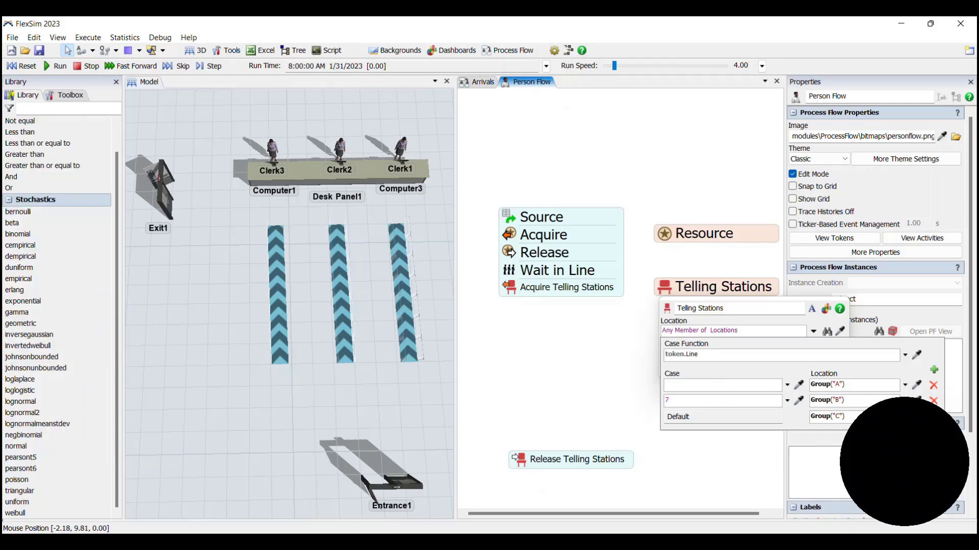
{"action": "type", "text": "Model.find(\"WaitingLine1"}
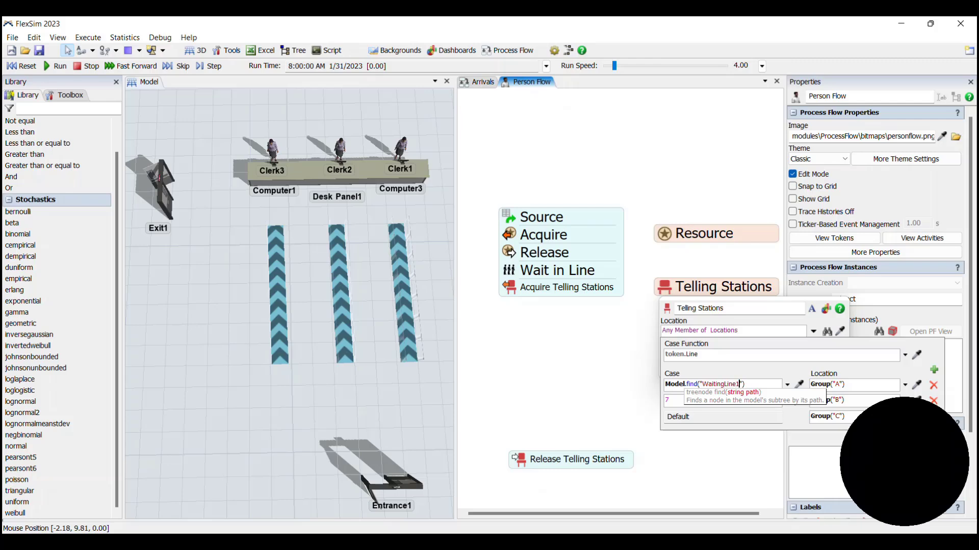
{"action": "left_click", "coordinate": [881, 380]}
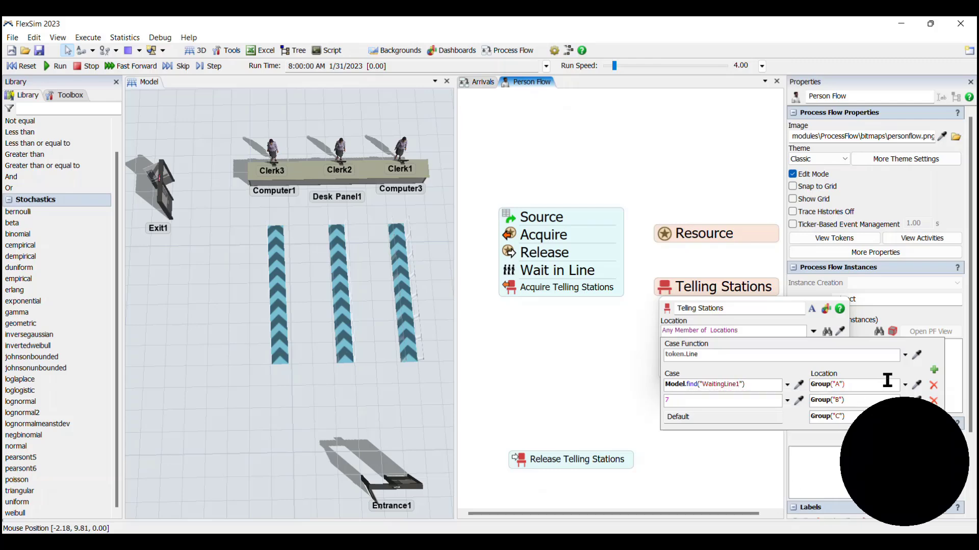
{"action": "left_click", "coordinate": [917, 385]}
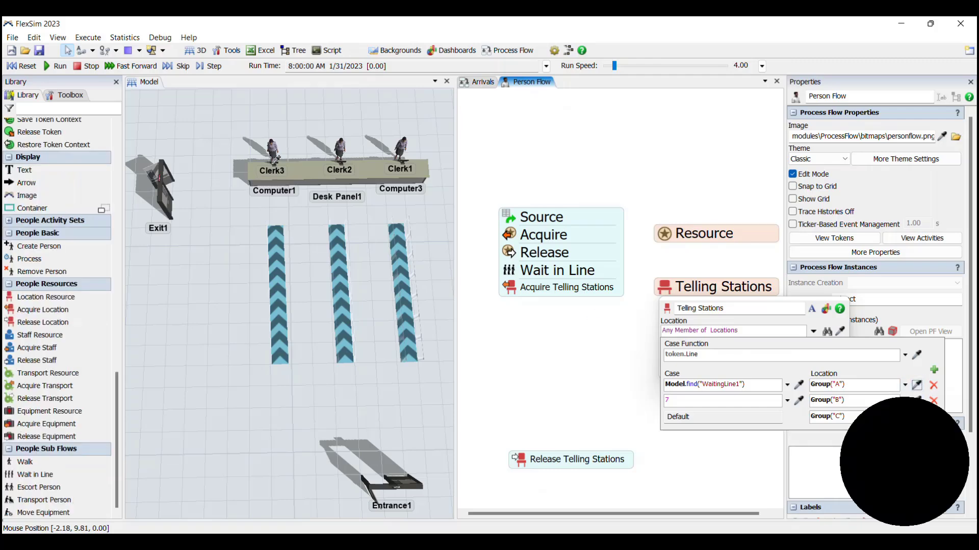
{"action": "left_click", "coordinate": [274, 175]}
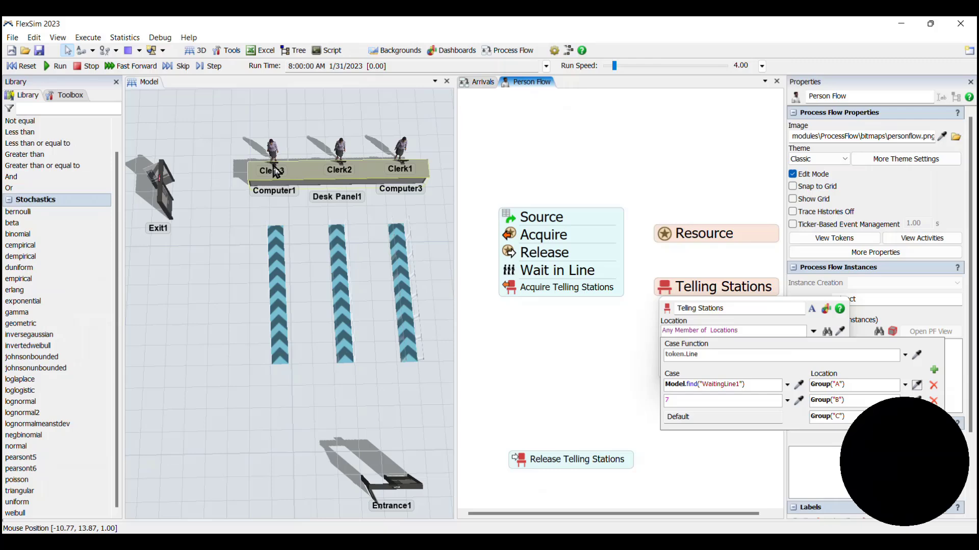
{"action": "left_click", "coordinate": [742, 414]}
Step: Set the second case to Model.find("WaitingLine2") and reopen the By Case settings of Telling Stations
{"action": "left_click", "coordinate": [747, 399]}
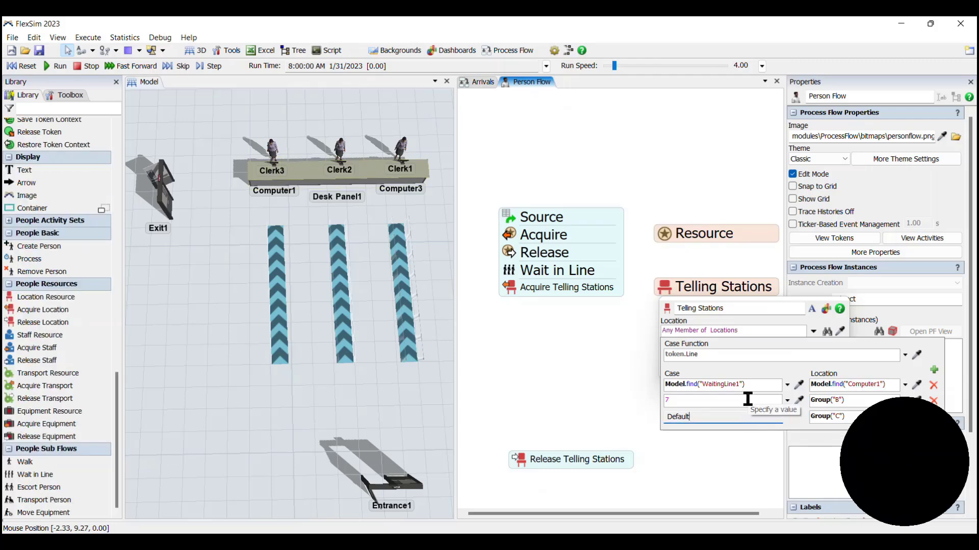
{"action": "type", "text": "Mode."}
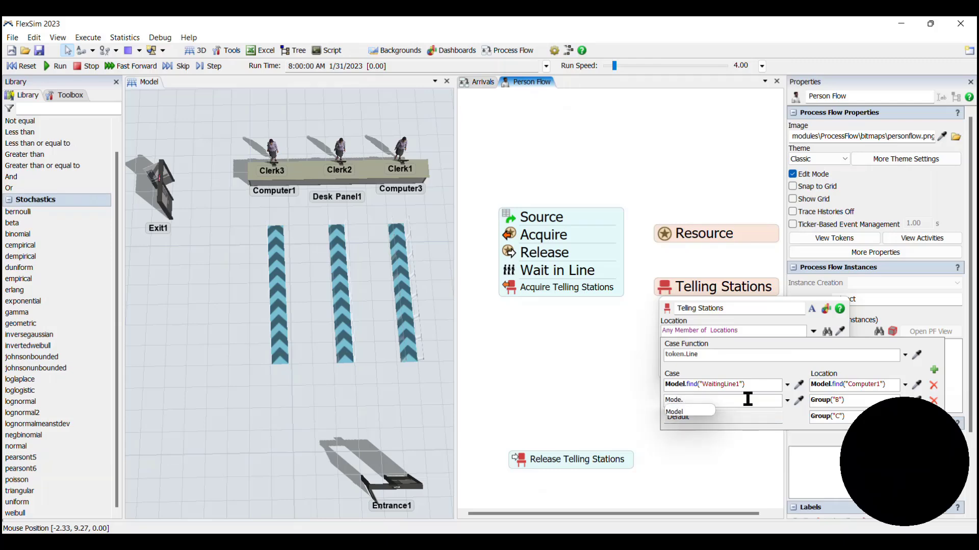
{"action": "key", "text": "BackSpace"}
{"action": "type", "text": "l.find(\"WaitingLine2"}
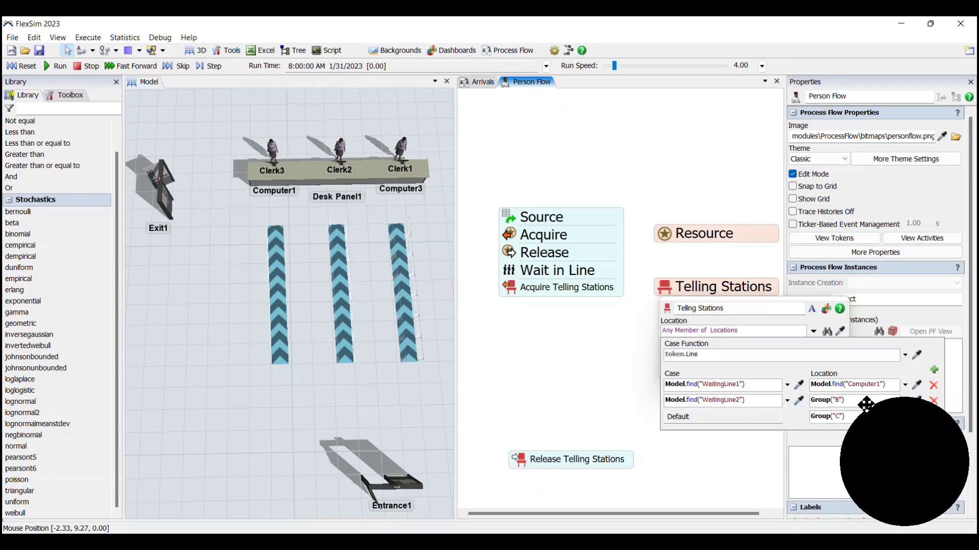
{"action": "left_click_drag", "start_coordinate": [873, 419], "coordinate": [49, 52]}
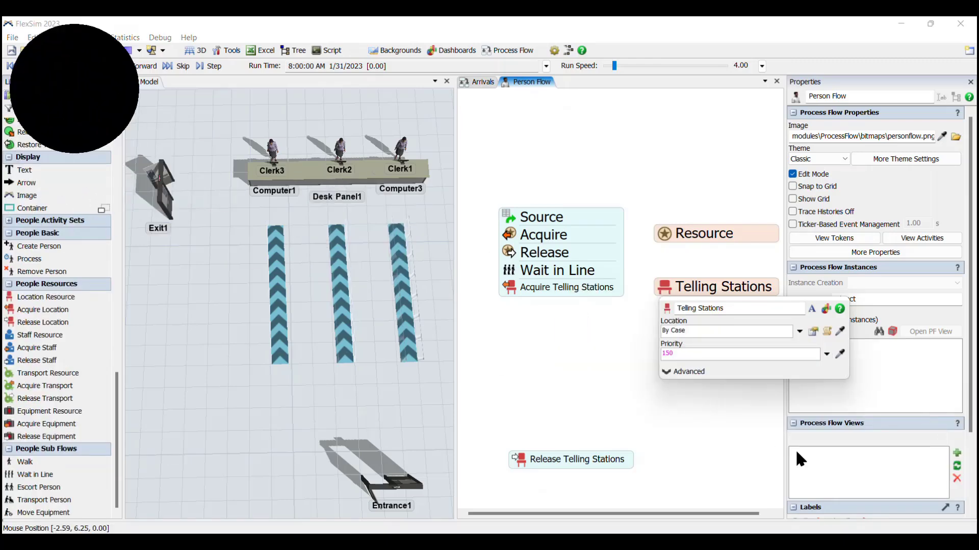
{"action": "left_click", "coordinate": [812, 332]}
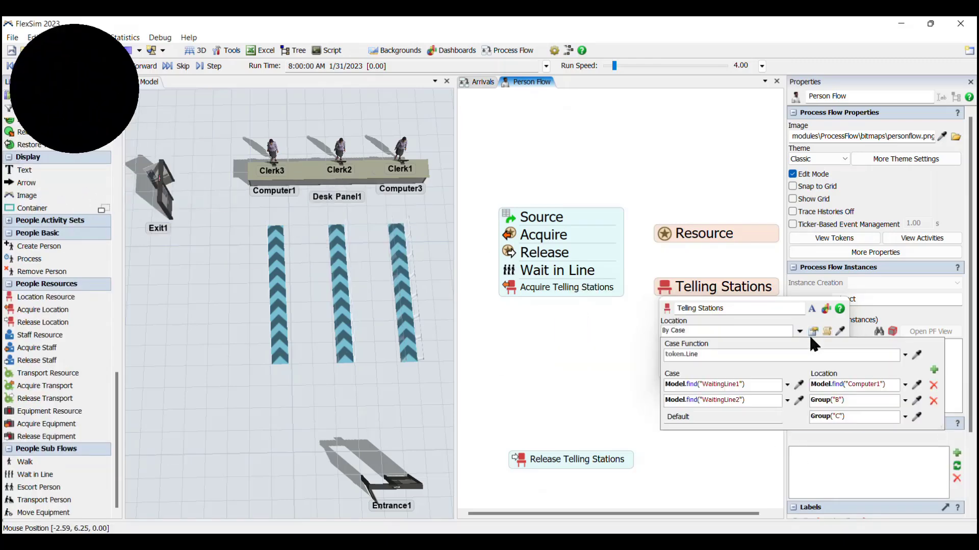
Step: Sample Computer2 as the second case's location, and add a third case Model.find("WaitingLine3") with Computer3 as its location
{"action": "left_click", "coordinate": [917, 401]}
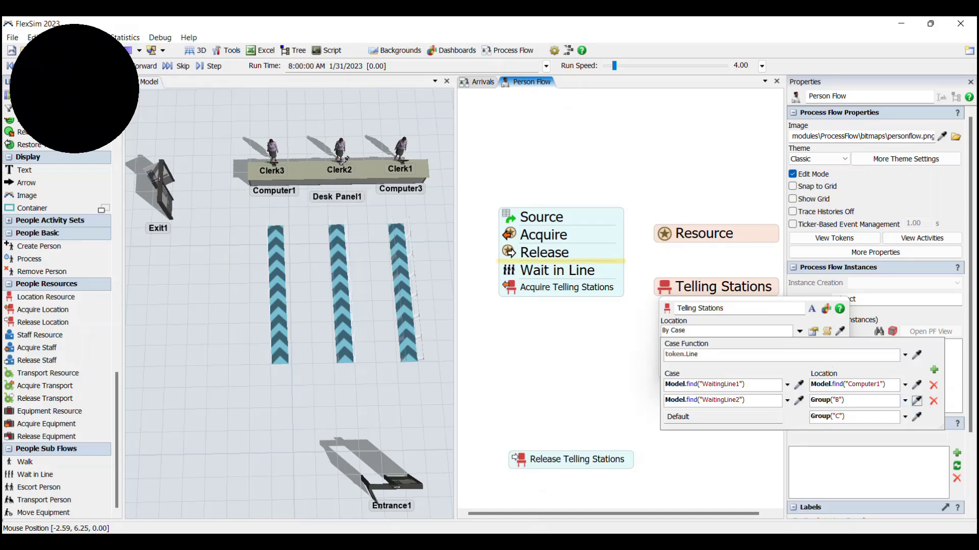
{"action": "left_click", "coordinate": [340, 161]}
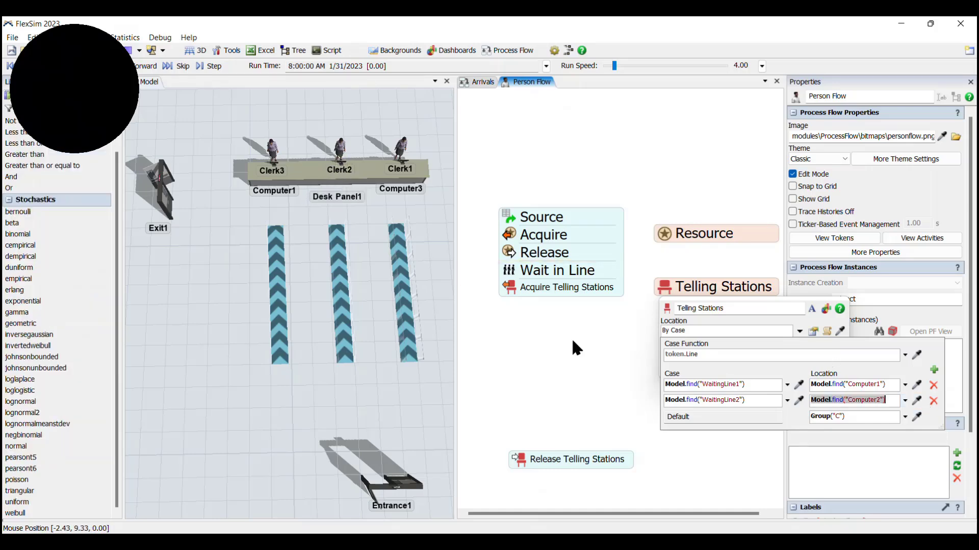
{"action": "left_click", "coordinate": [933, 369]}
{"action": "left_click", "coordinate": [740, 416]}
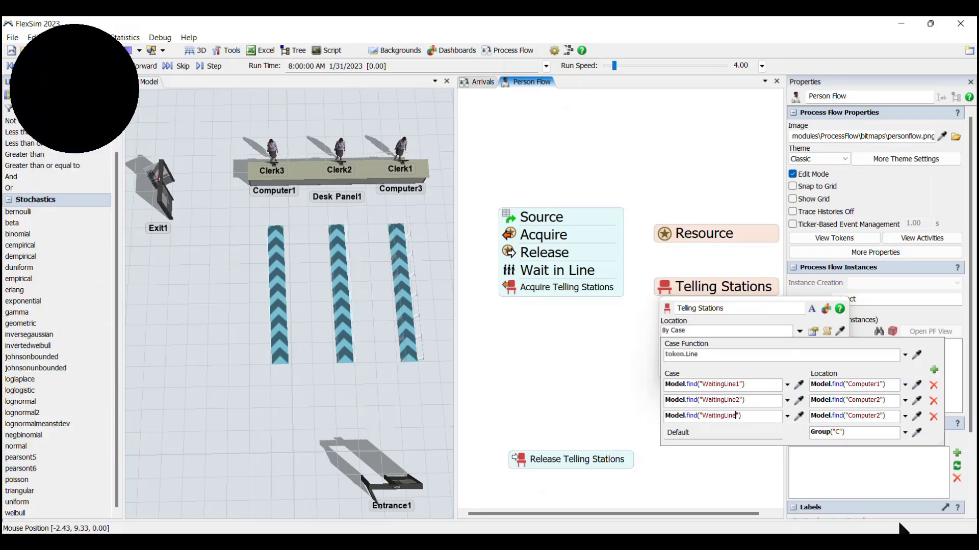
{"action": "left_click", "coordinate": [916, 417]}
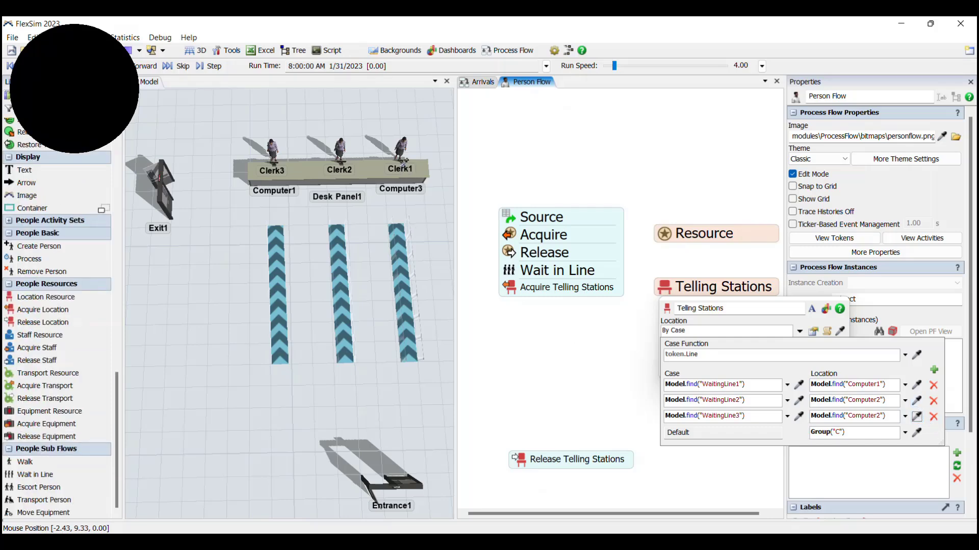
{"action": "left_click", "coordinate": [404, 171]}
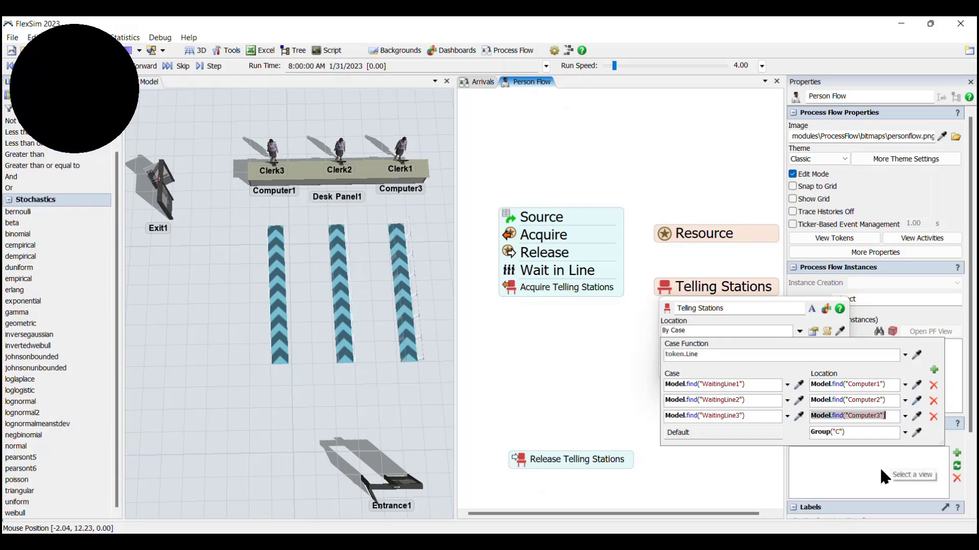
Step: Sample Computer3 in the 3D model as the default location and close the Telling Stations settings
{"action": "left_click", "coordinate": [897, 432]}
{"action": "left_click", "coordinate": [918, 431]}
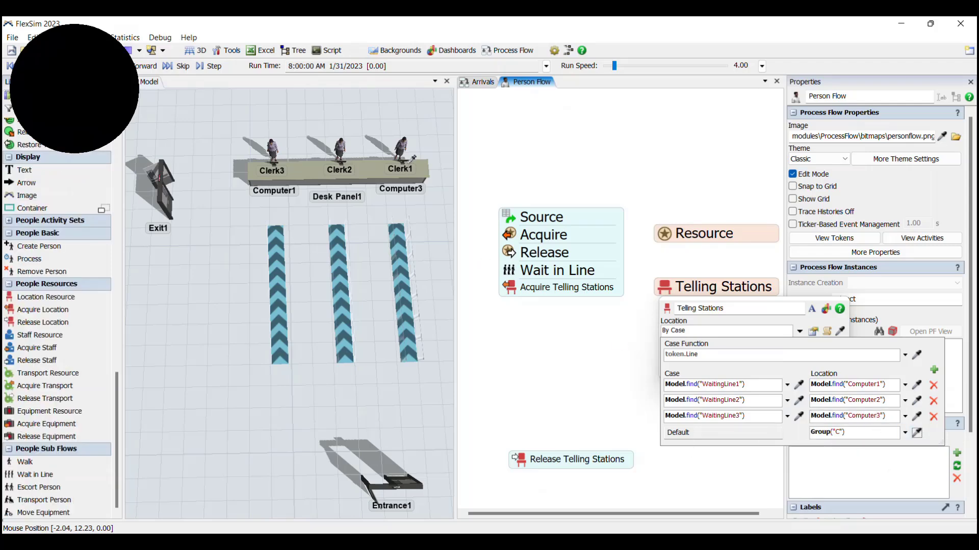
{"action": "left_click", "coordinate": [408, 158]}
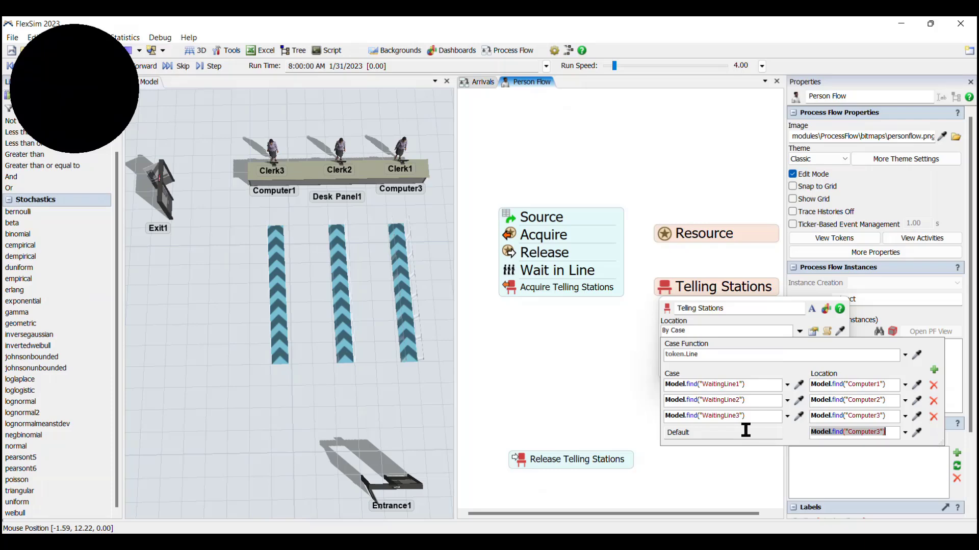
{"action": "left_click", "coordinate": [574, 361]}
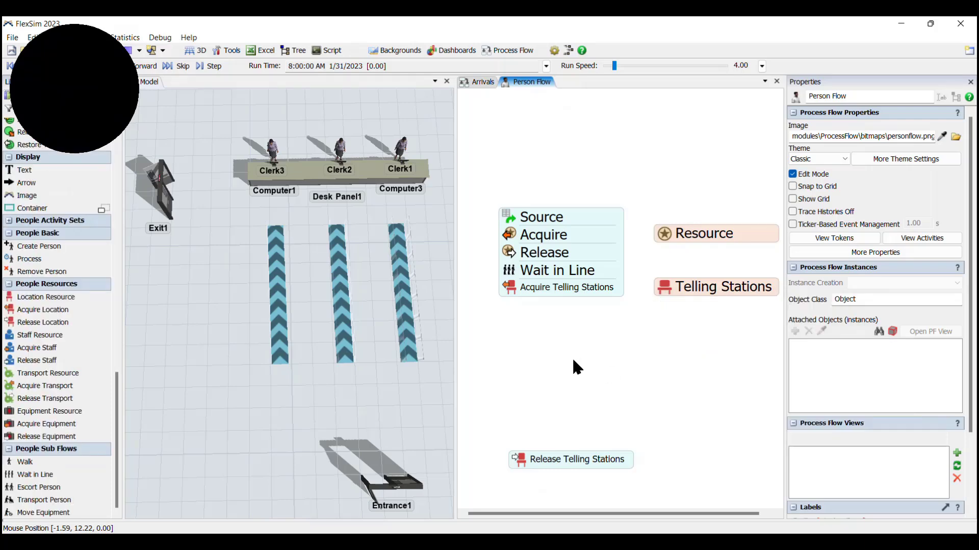
Step: Add a Staff Resource to the process flow directly below Telling Stations
{"action": "left_click", "coordinate": [38, 336]}
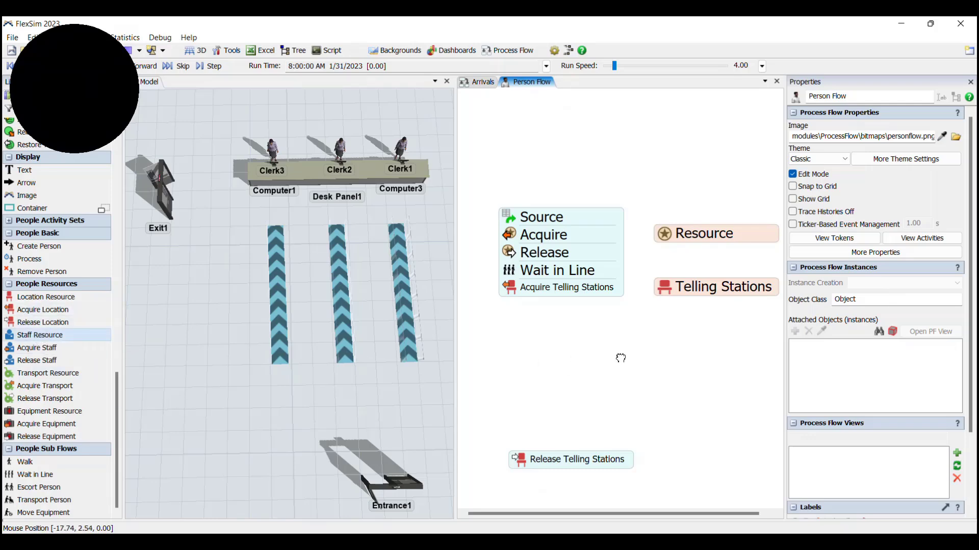
{"action": "left_click", "coordinate": [649, 352]}
{"action": "left_click_drag", "start_coordinate": [649, 352], "coordinate": [658, 329]}
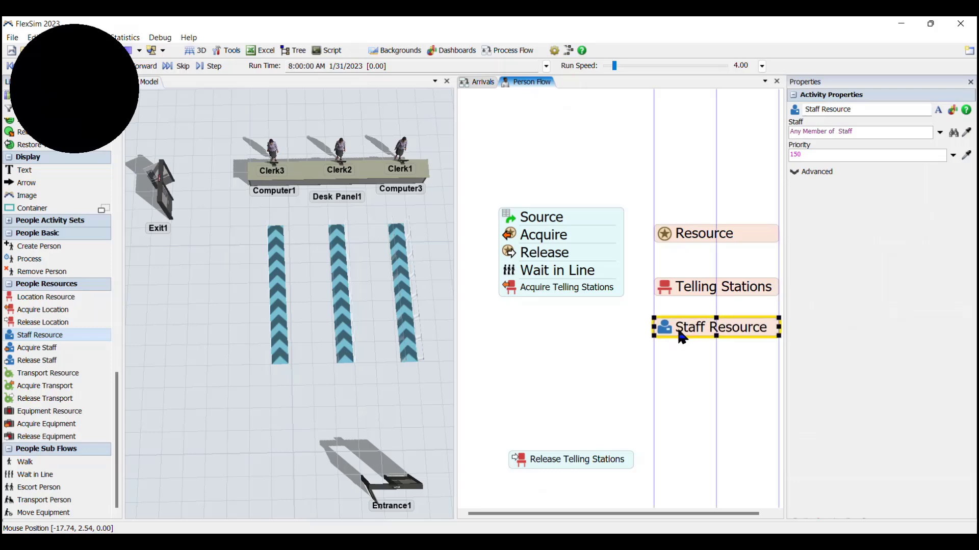
Step: Add Acquire Staff below Acquire Telling Stations and Release Staff below Release Telling Stations, attaching each to its activity block
{"action": "left_click", "coordinate": [32, 348]}
{"action": "left_click", "coordinate": [505, 312]}
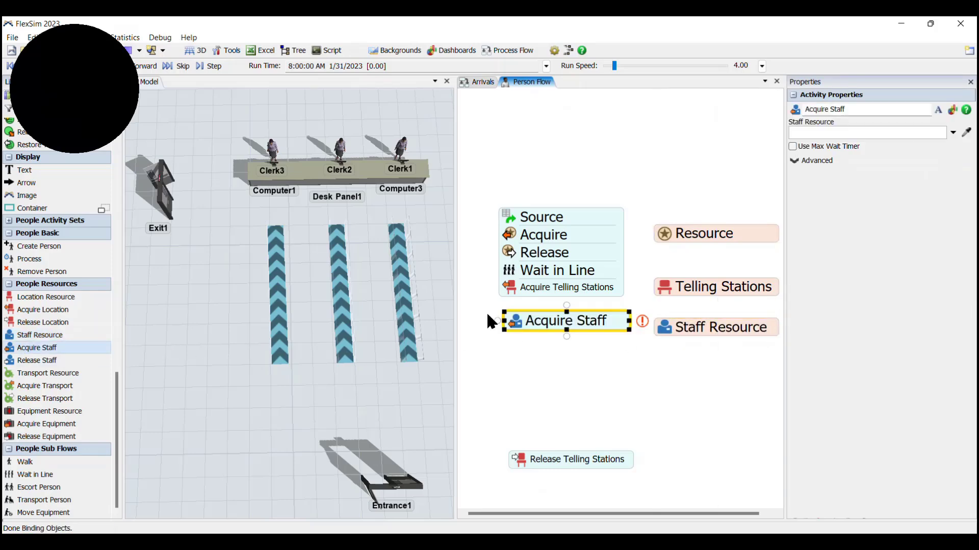
{"action": "left_click", "coordinate": [37, 361]}
{"action": "left_click", "coordinate": [520, 416]}
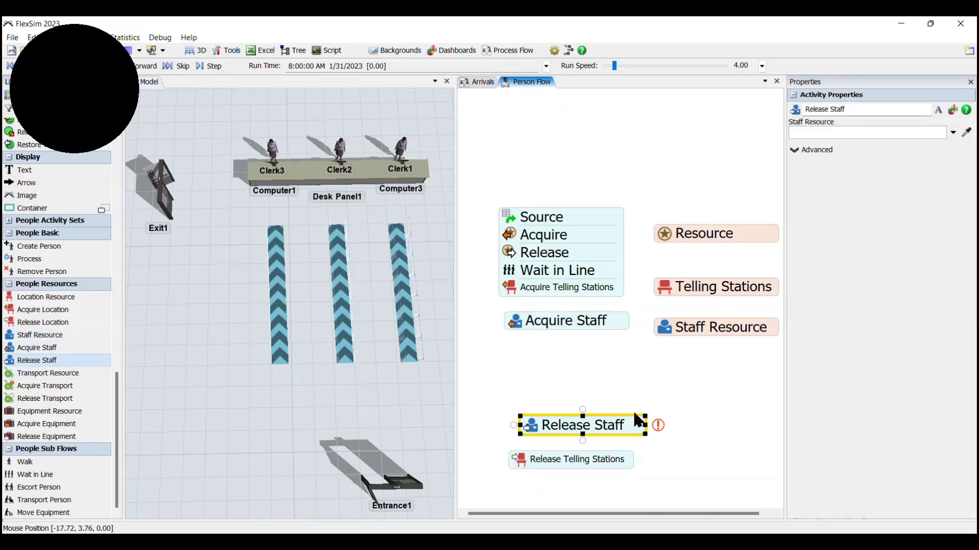
{"action": "left_click_drag", "start_coordinate": [598, 332], "coordinate": [590, 317]}
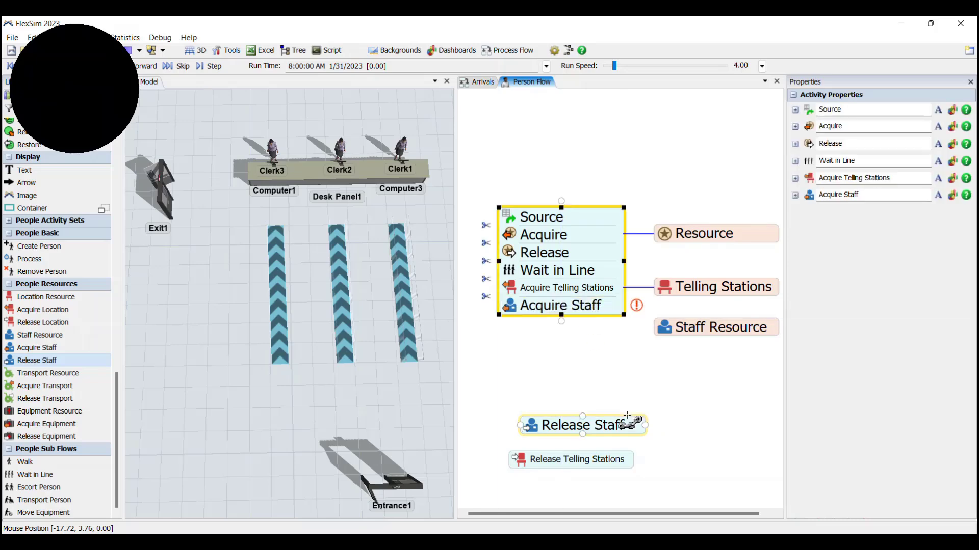
{"action": "left_click_drag", "start_coordinate": [626, 427], "coordinate": [610, 465]}
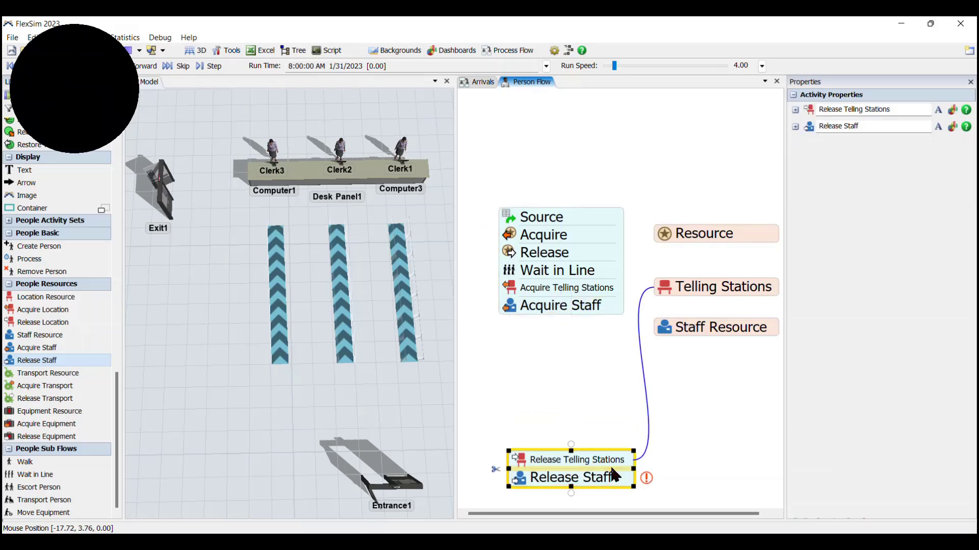
{"action": "left_click", "coordinate": [595, 307]}
{"action": "left_click_drag", "start_coordinate": [636, 305], "coordinate": [643, 366]}
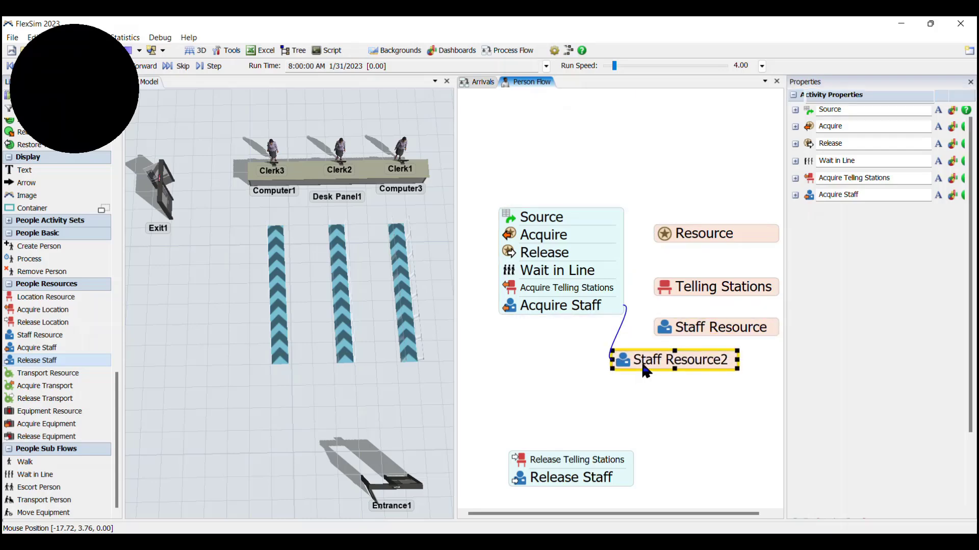
{"action": "key", "text": "Delete"}
Step: Link the Acquire Staff and Release Staff activities to the Staff Resource below Telling Stations
{"action": "left_click", "coordinate": [610, 304]}
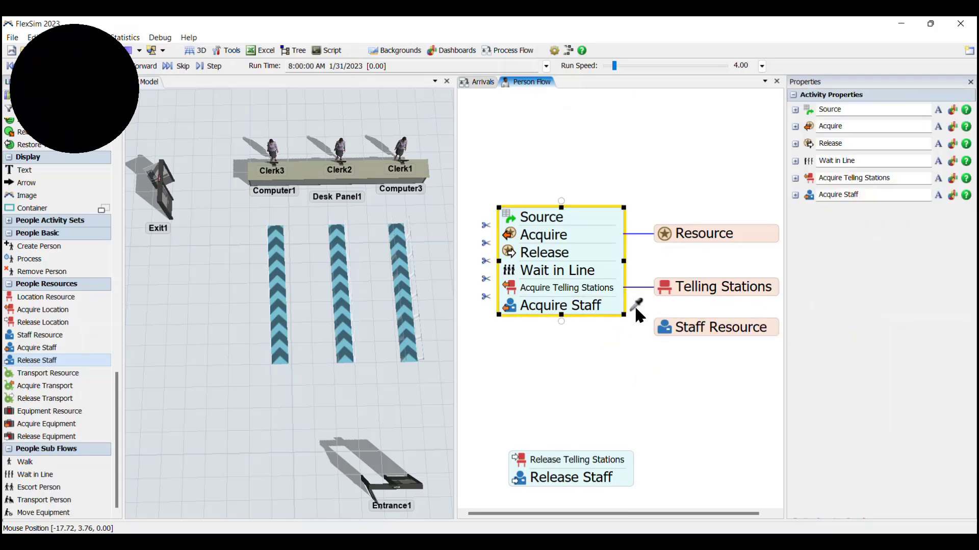
{"action": "left_click_drag", "start_coordinate": [636, 305], "coordinate": [664, 328]}
{"action": "left_click", "coordinate": [575, 479]}
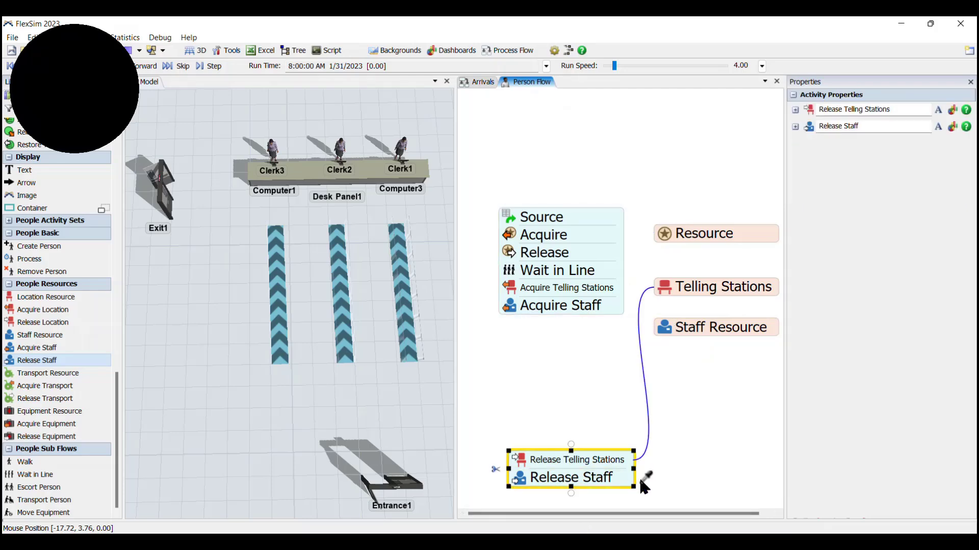
{"action": "left_click_drag", "start_coordinate": [640, 476], "coordinate": [669, 339]}
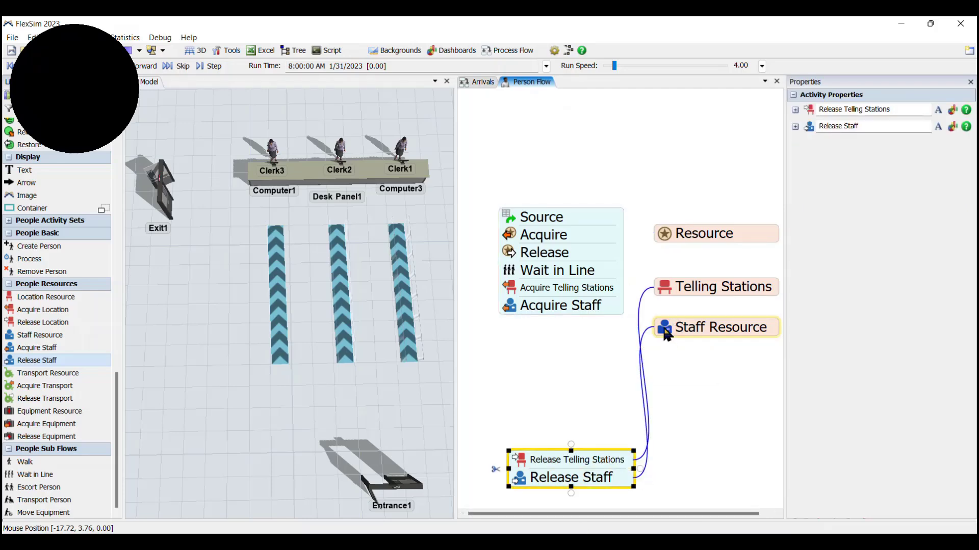
Step: Set the Staff Resource's Staff option to By Case with token.Line as the case function
{"action": "double_click", "coordinate": [669, 339]}
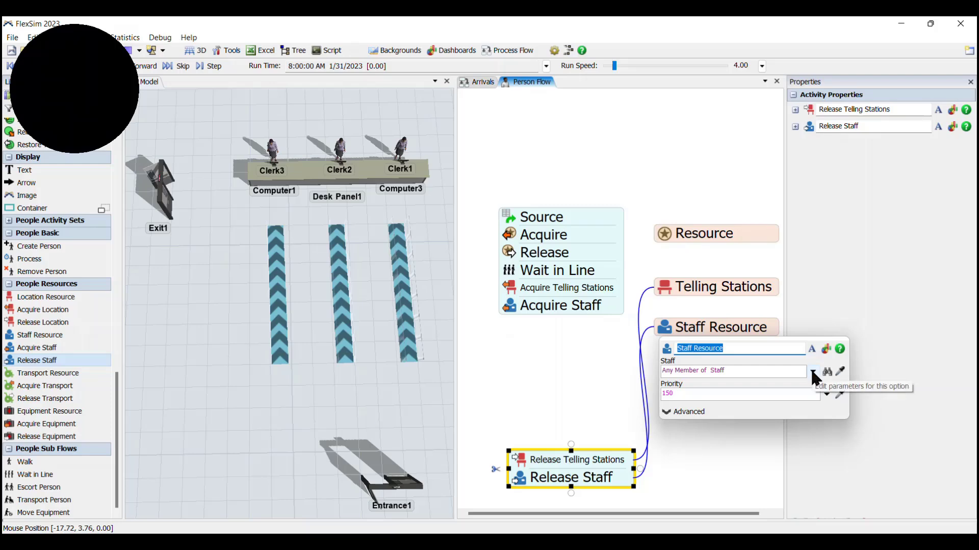
{"action": "left_click", "coordinate": [813, 372]}
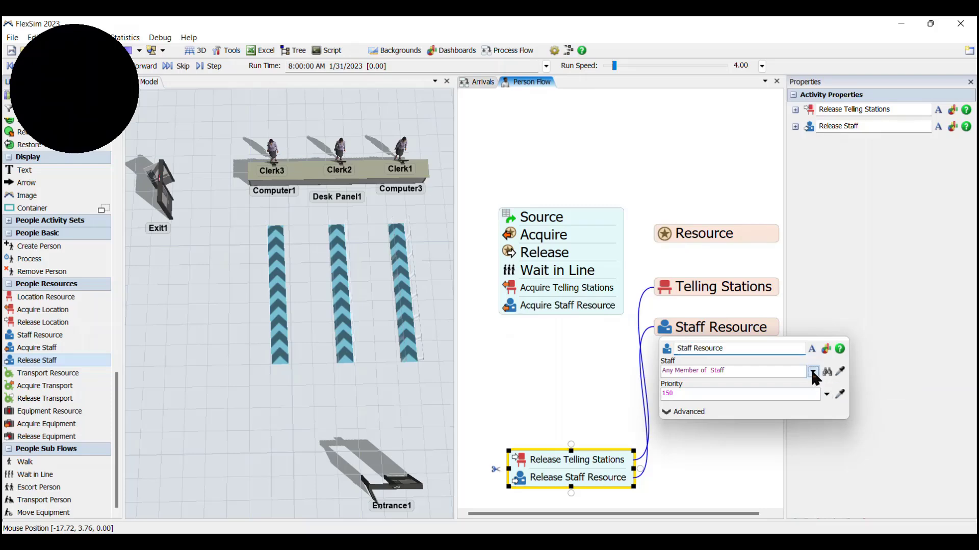
{"action": "left_click", "coordinate": [759, 329]}
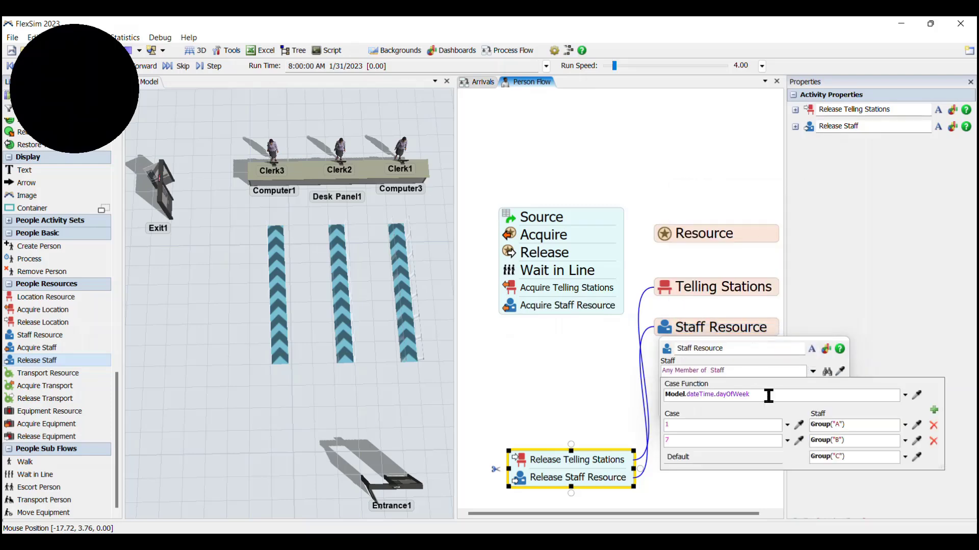
{"action": "left_click", "coordinate": [736, 394]}
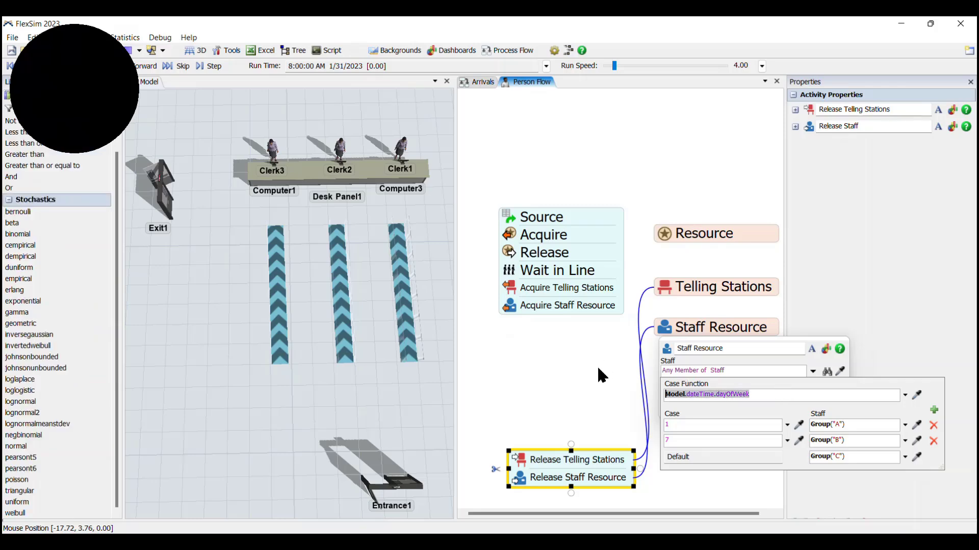
{"action": "type", "text": "token."}
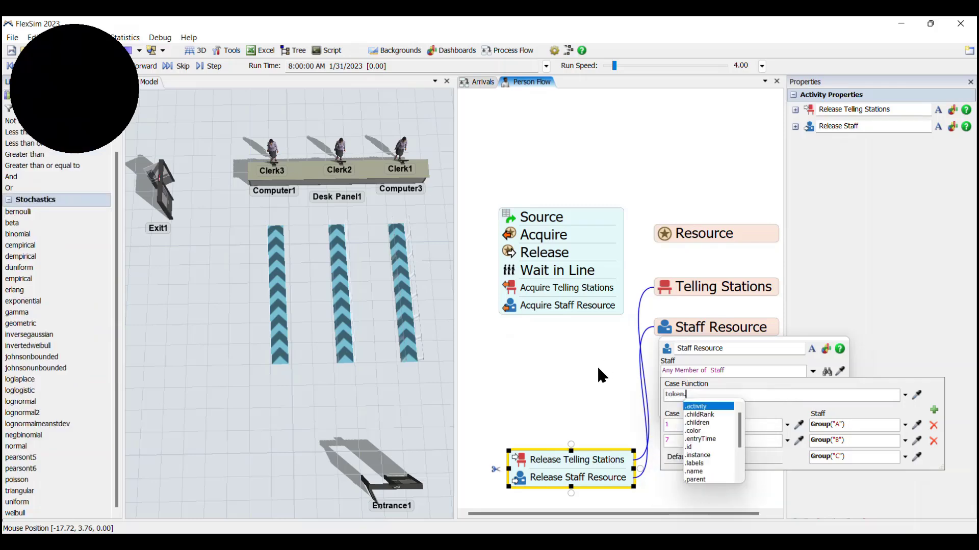
{"action": "type", "text": "Line"}
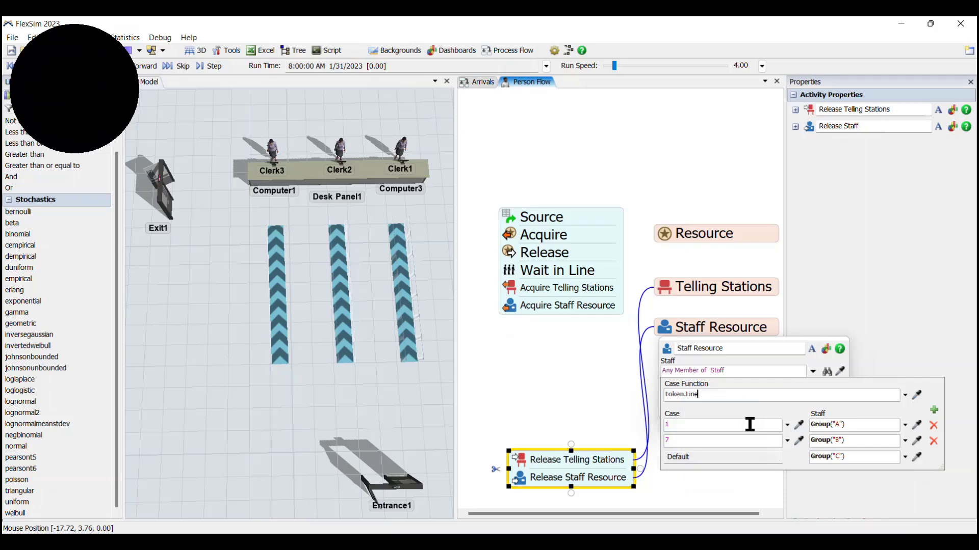
Step: Define the first staff case as Model.find("WaitingLine1") and sample Clerk3 in the 3D model as its staff
{"action": "left_click", "coordinate": [750, 424]}
{"action": "type", "text": "Mode"}
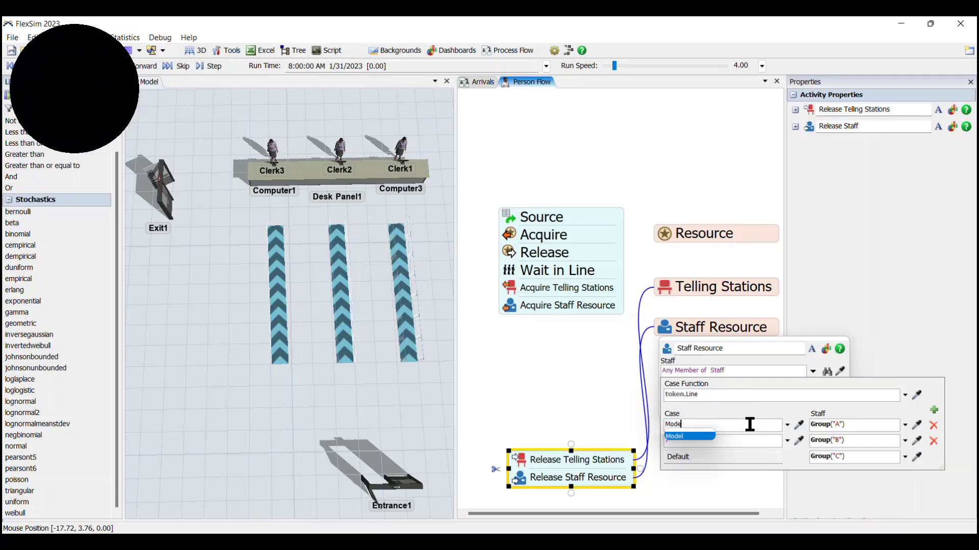
{"action": "type", "text": "l.find(\"WaitingLine1"}
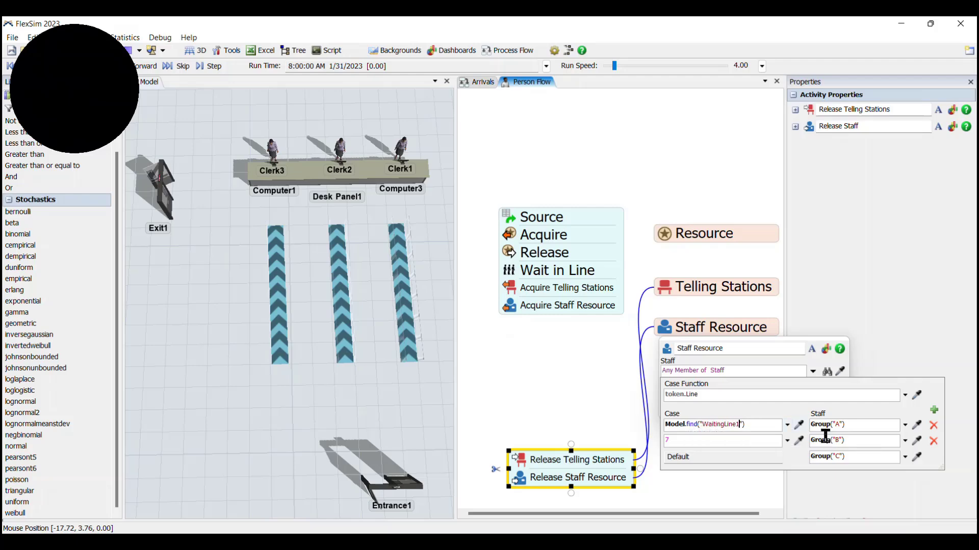
{"action": "left_click", "coordinate": [917, 425]}
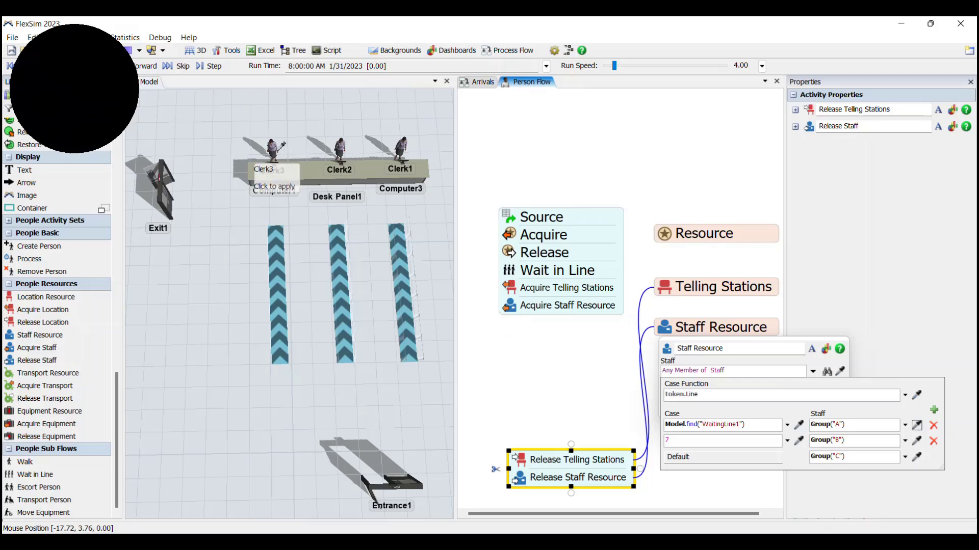
{"action": "left_click", "coordinate": [273, 153]}
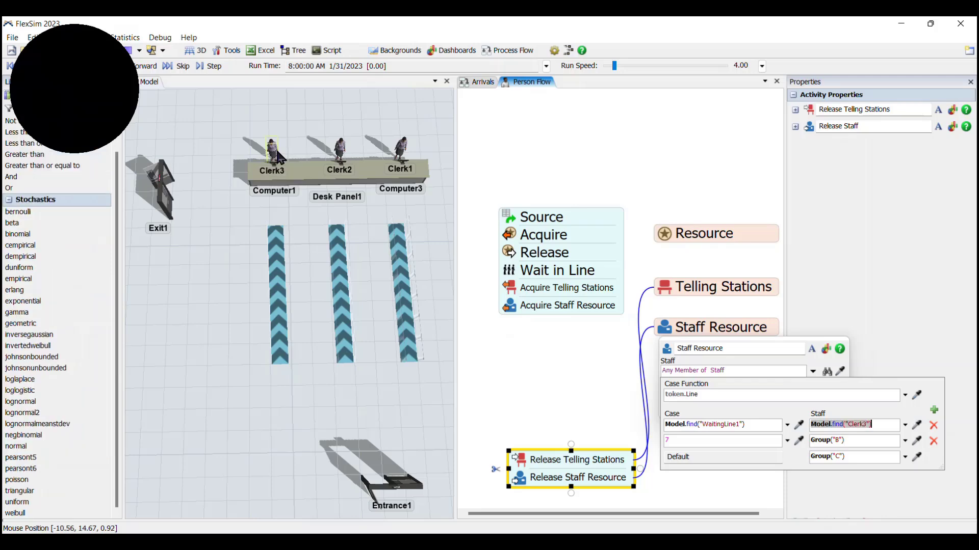
Step: Set the second staff case to Model.find("WaitingLine2") by copying the first case, and sample Clerk2 as its staff
{"action": "left_click", "coordinate": [717, 439]}
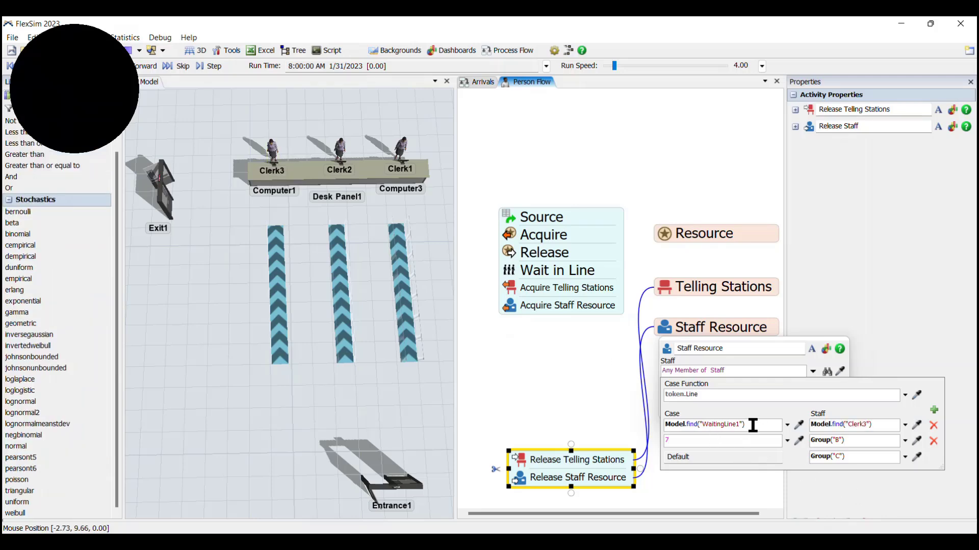
{"action": "left_click_drag", "start_coordinate": [752, 425], "coordinate": [642, 400]}
{"action": "key", "text": "ctrl+c"}
{"action": "left_click", "coordinate": [686, 442]}
{"action": "key", "text": "ctrl+v"}
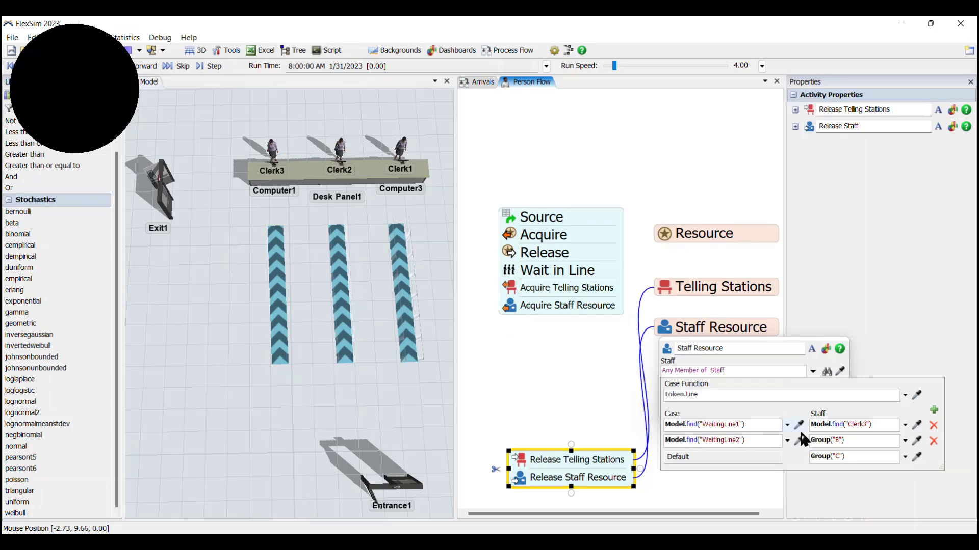
{"action": "left_click", "coordinate": [916, 444]}
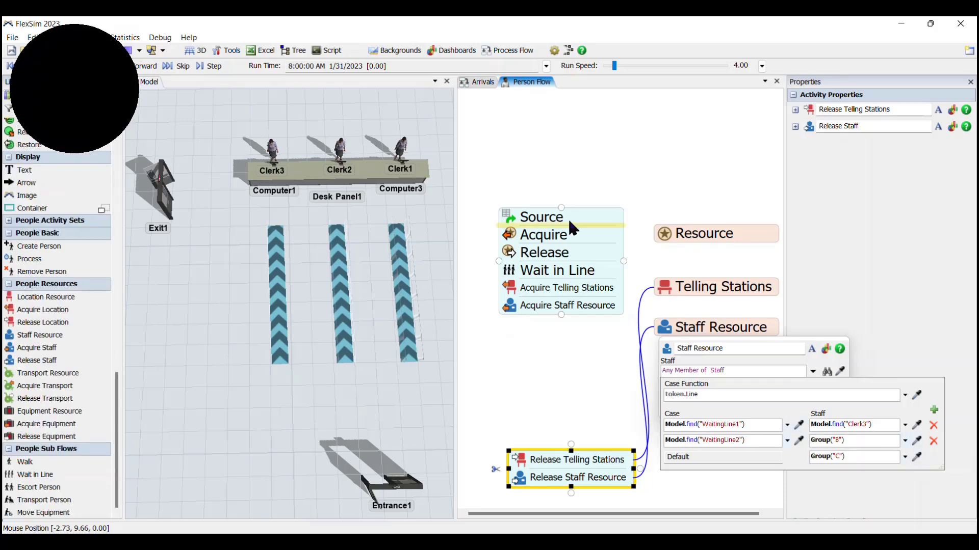
{"action": "left_click", "coordinate": [355, 165]}
{"action": "left_click", "coordinate": [916, 442]}
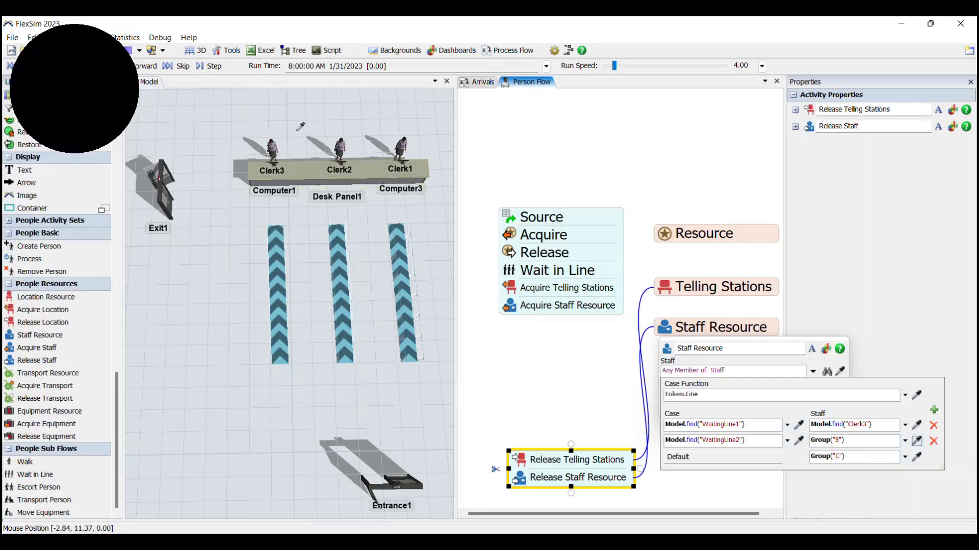
{"action": "left_click", "coordinate": [340, 150]}
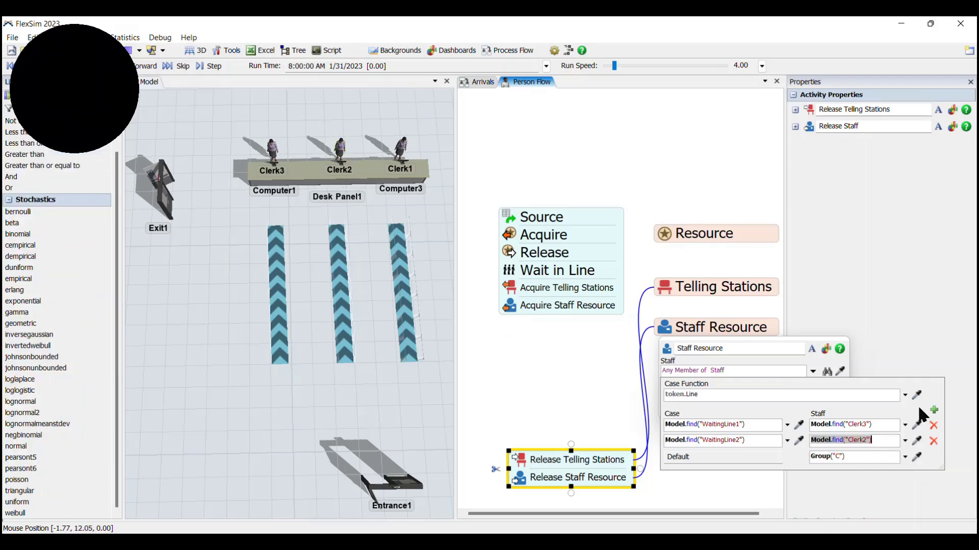
Step: Add a third staff case for Model.find("WaitingLine3") and sample Clerk1 in the 3D model as its staff
{"action": "left_click", "coordinate": [934, 410]}
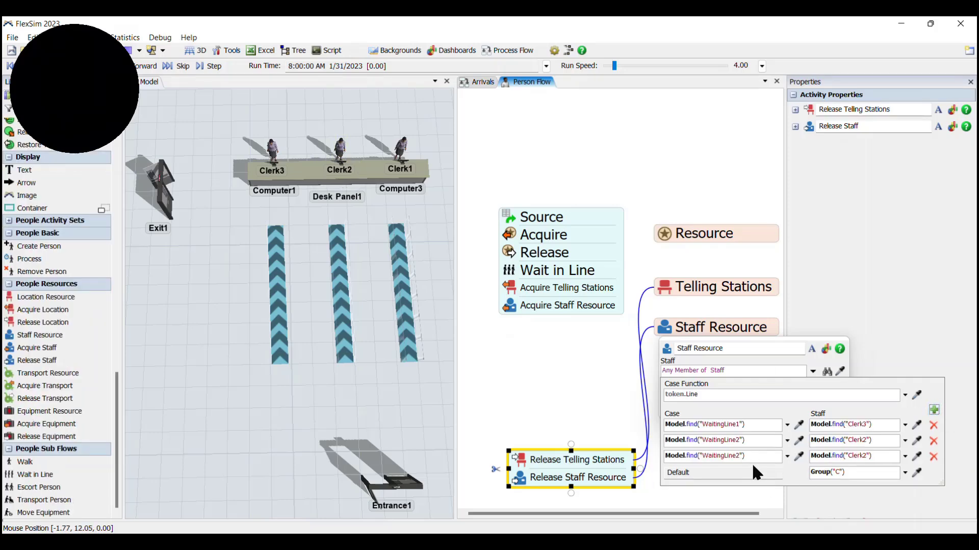
{"action": "left_click", "coordinate": [738, 456]}
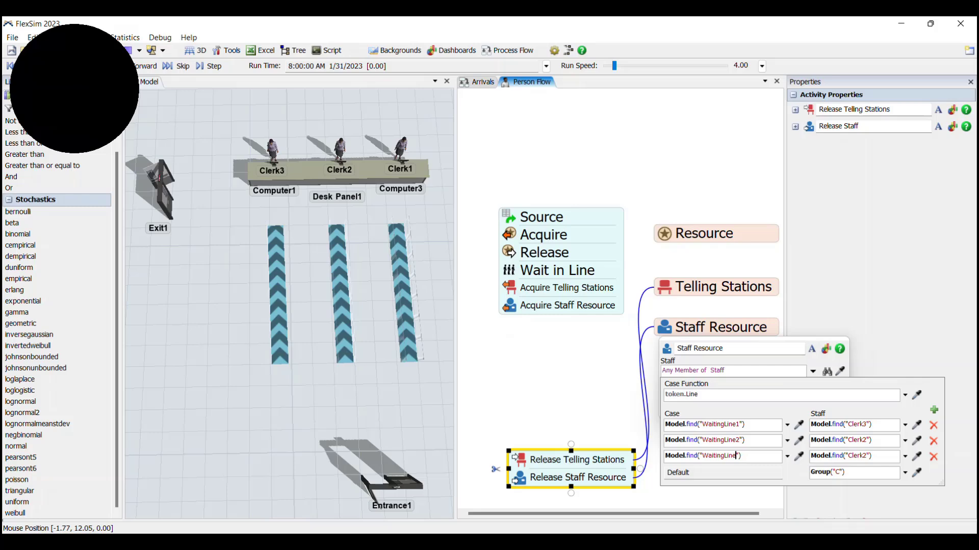
{"action": "left_click", "coordinate": [916, 455]}
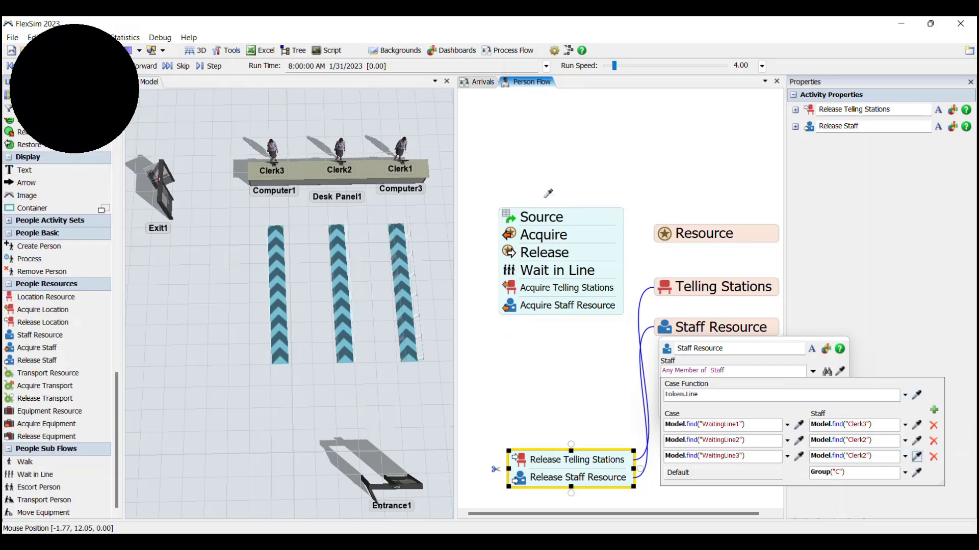
{"action": "left_click", "coordinate": [411, 151]}
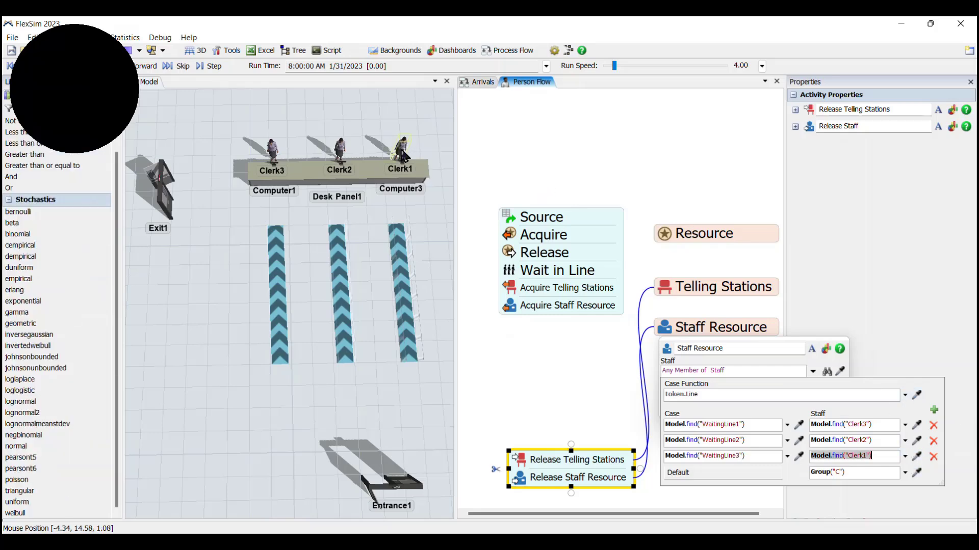
Step: Sample Clerk1 in the 3D model as the Staff Resource's default staff and close its properties
{"action": "left_click", "coordinate": [917, 473]}
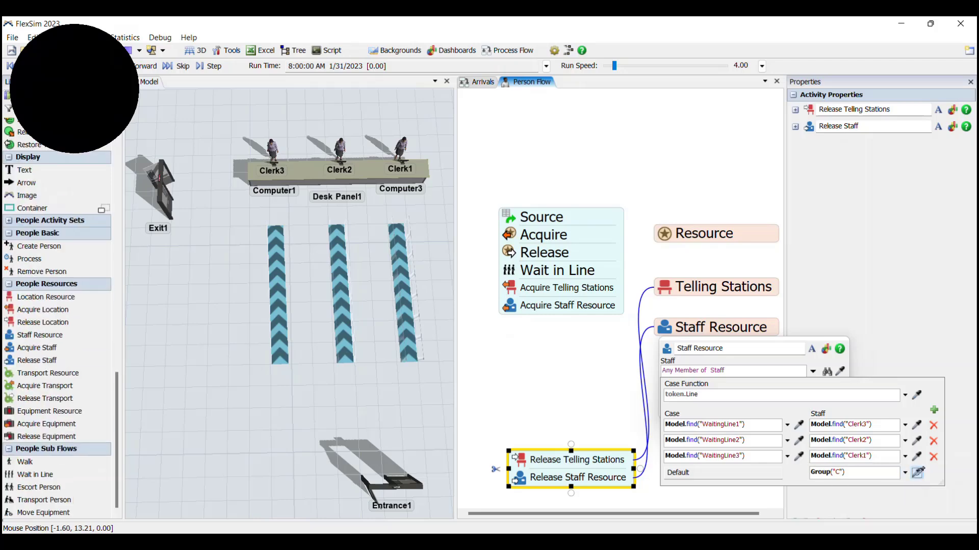
{"action": "left_click", "coordinate": [412, 138]}
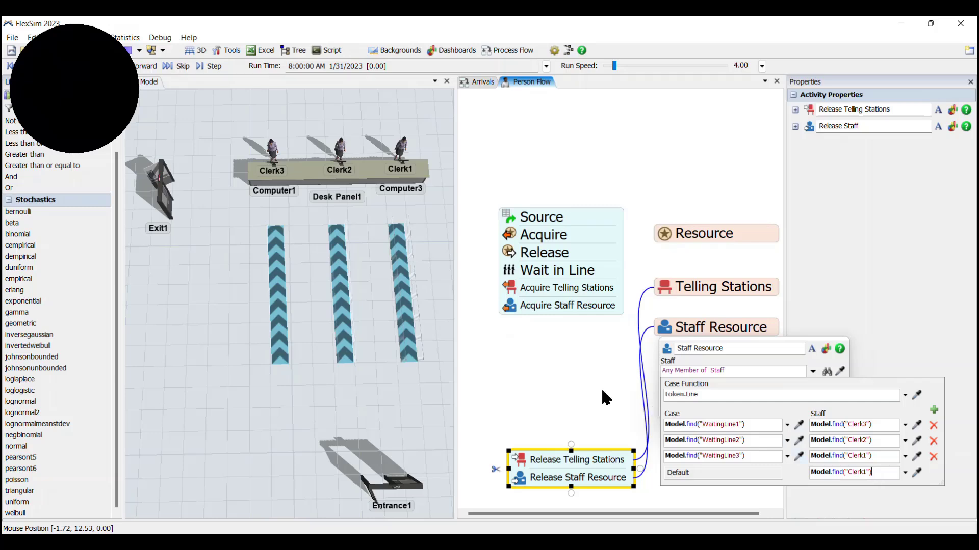
{"action": "left_click", "coordinate": [557, 379]}
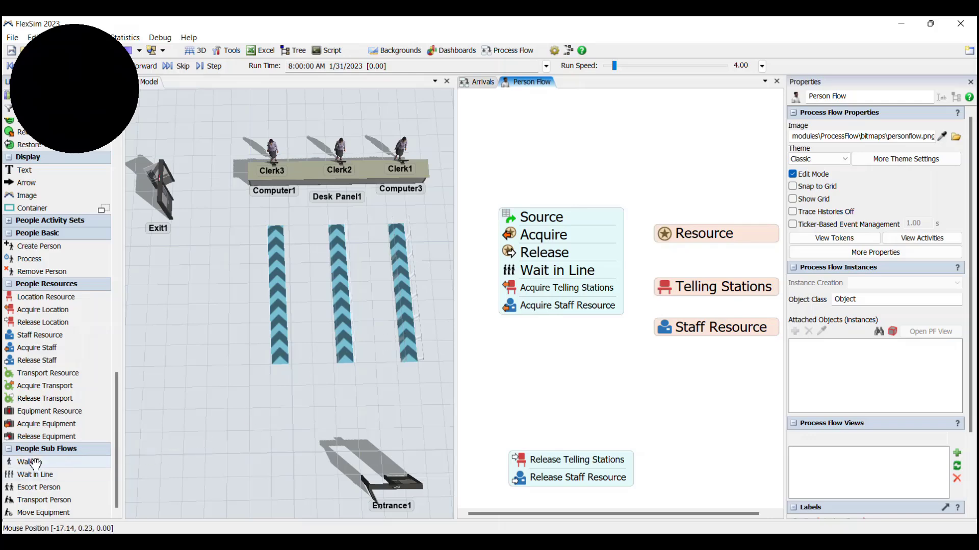
Step: Add a Walk activity below Acquire Staff Resource, keeping person.Locations[1] as its destination
{"action": "left_click_drag", "start_coordinate": [21, 462], "coordinate": [536, 327]}
{"action": "left_click", "coordinate": [510, 327]}
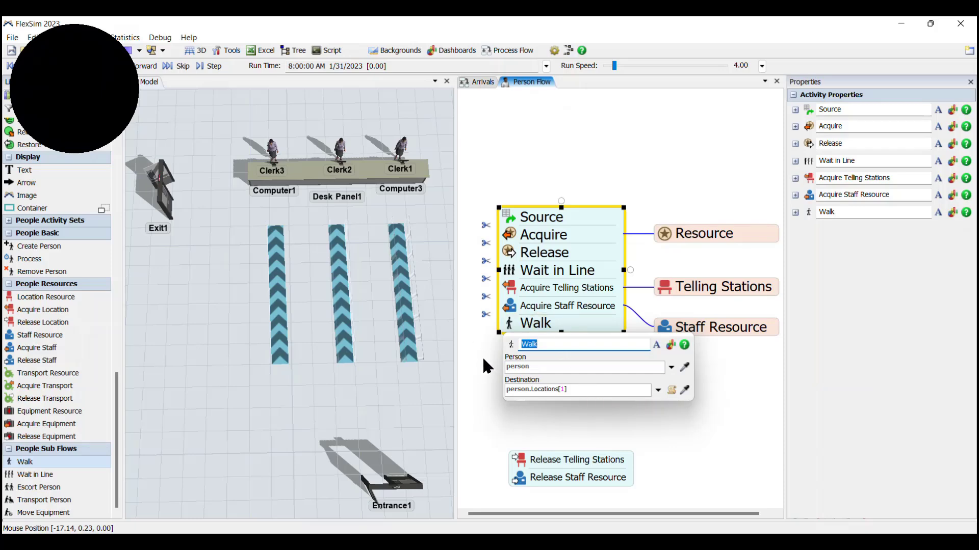
{"action": "left_click", "coordinate": [523, 423]}
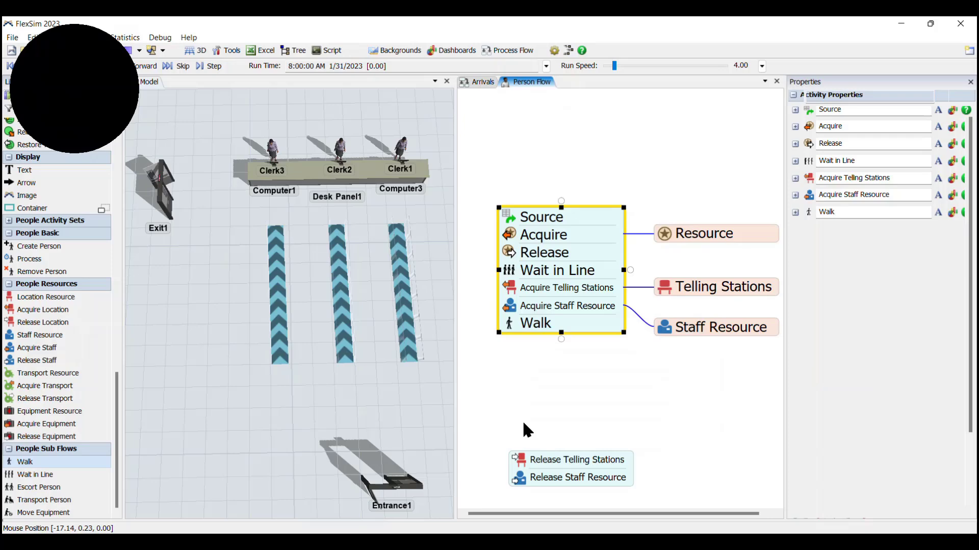
Step: Add a people Process activity below Walk and set its exponential process time's scale to 45
{"action": "left_click_drag", "start_coordinate": [15, 258], "coordinate": [542, 359]}
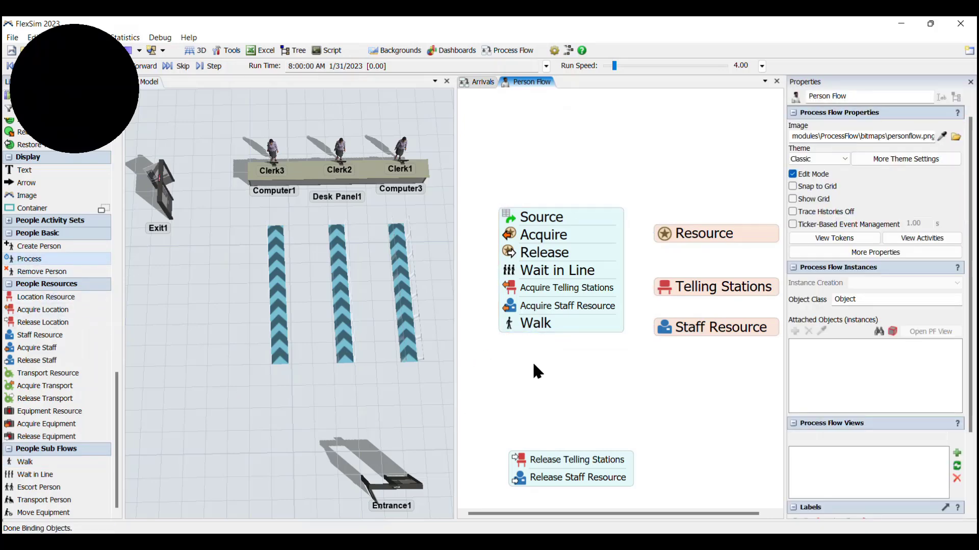
{"action": "left_click", "coordinate": [515, 346]}
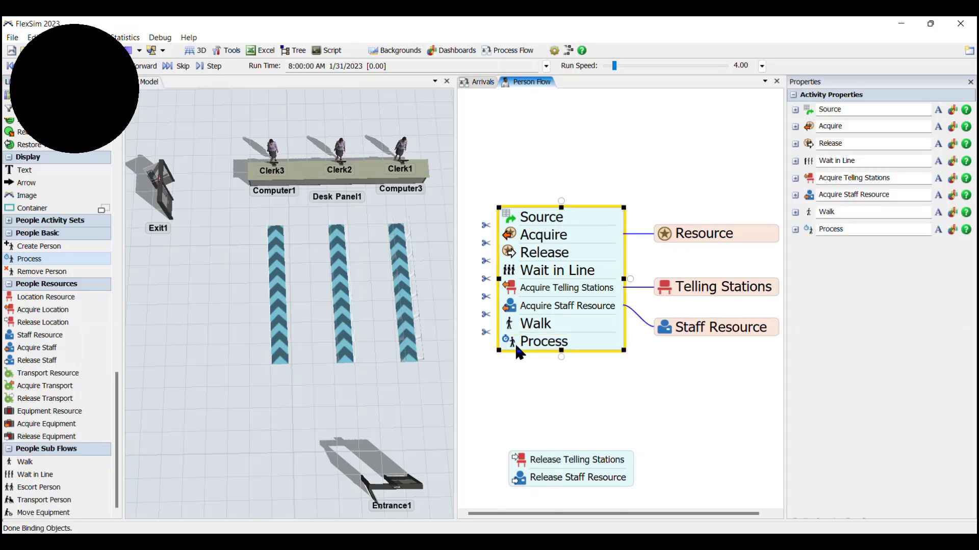
{"action": "double_click", "coordinate": [515, 343]}
{"action": "left_click", "coordinate": [657, 337]}
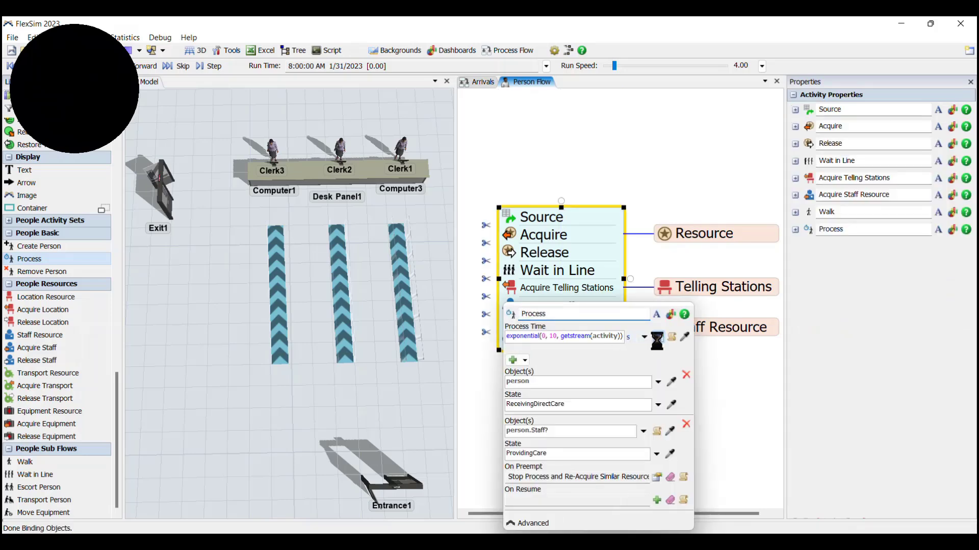
{"action": "left_click", "coordinate": [582, 383]}
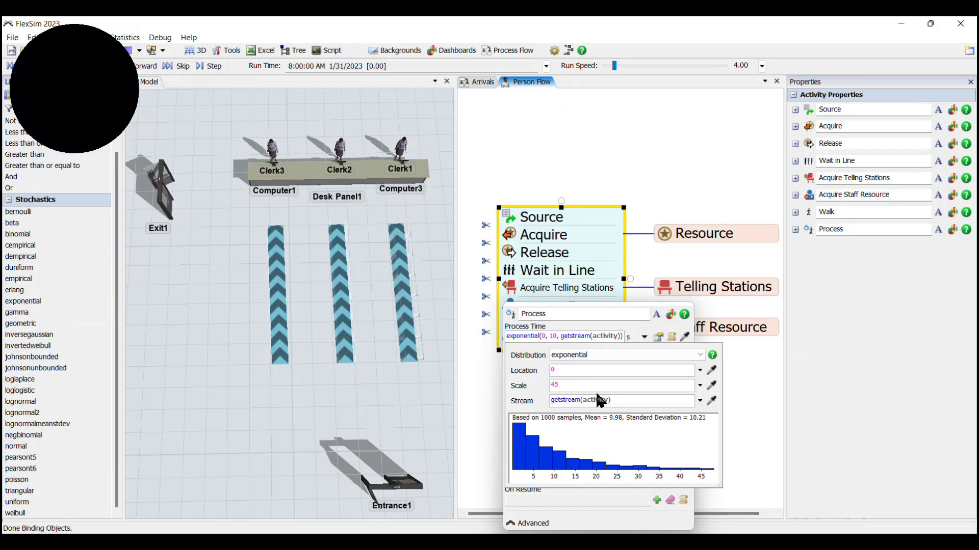
{"action": "left_click", "coordinate": [594, 433]}
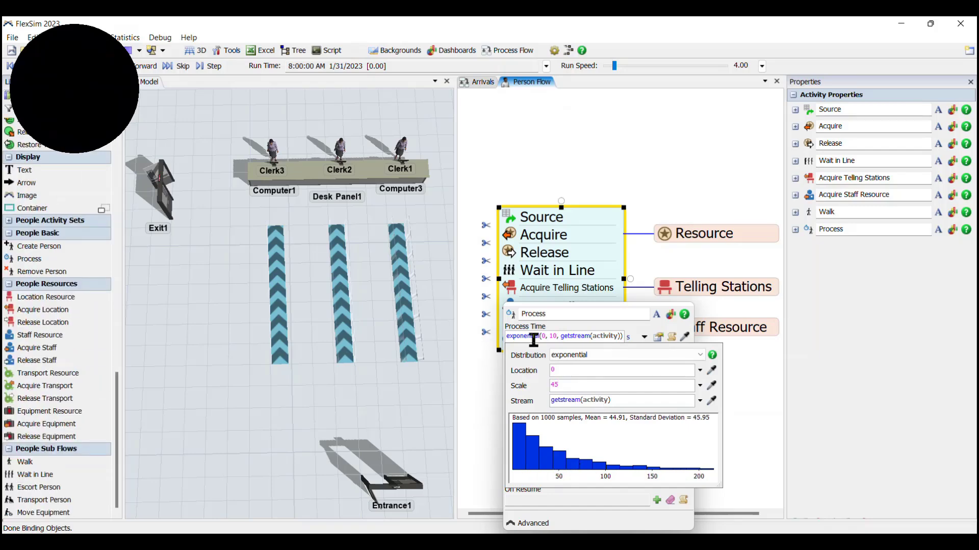
{"action": "left_click", "coordinate": [491, 396]}
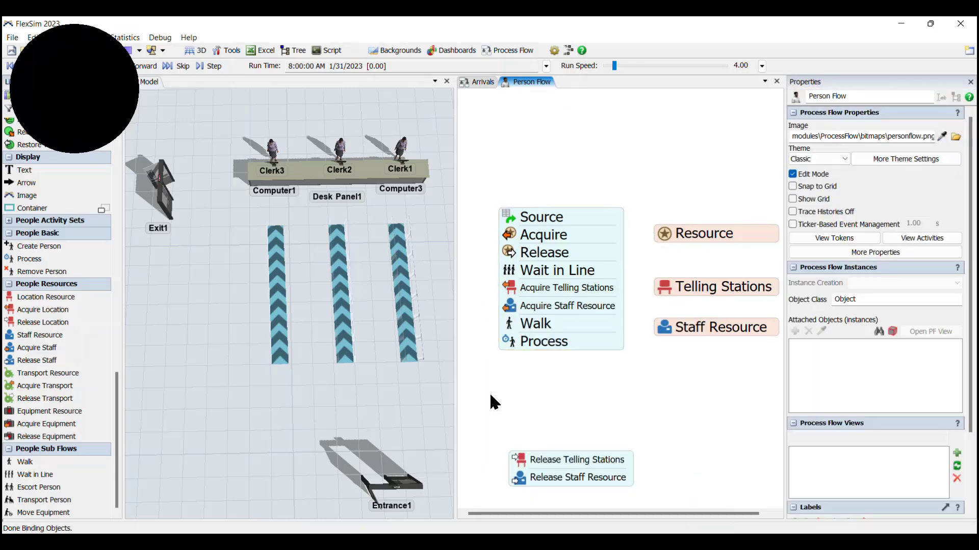
Step: Attach the Release Telling Stations and Release Staff Resource block directly below the Process activity
{"action": "left_click", "coordinate": [617, 457]}
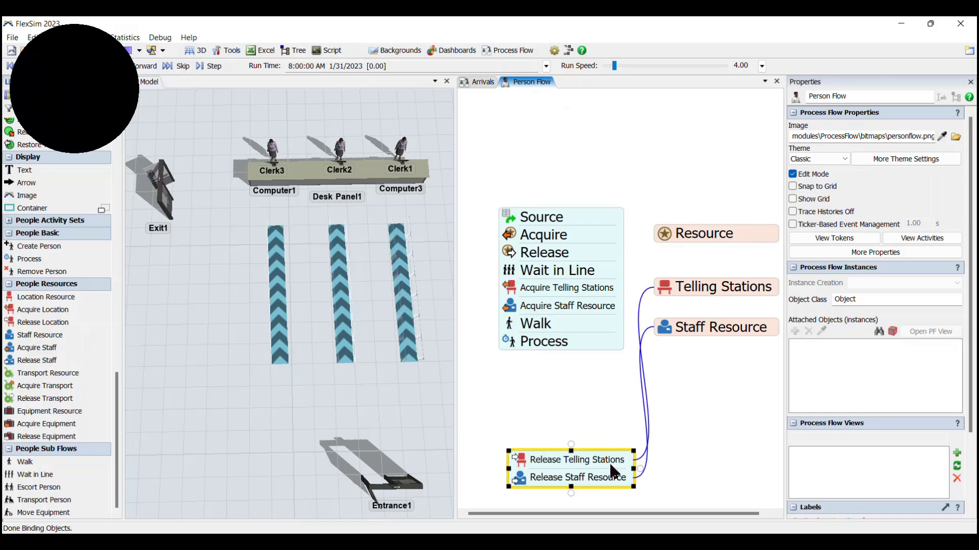
{"action": "left_click_drag", "start_coordinate": [609, 460], "coordinate": [595, 363]}
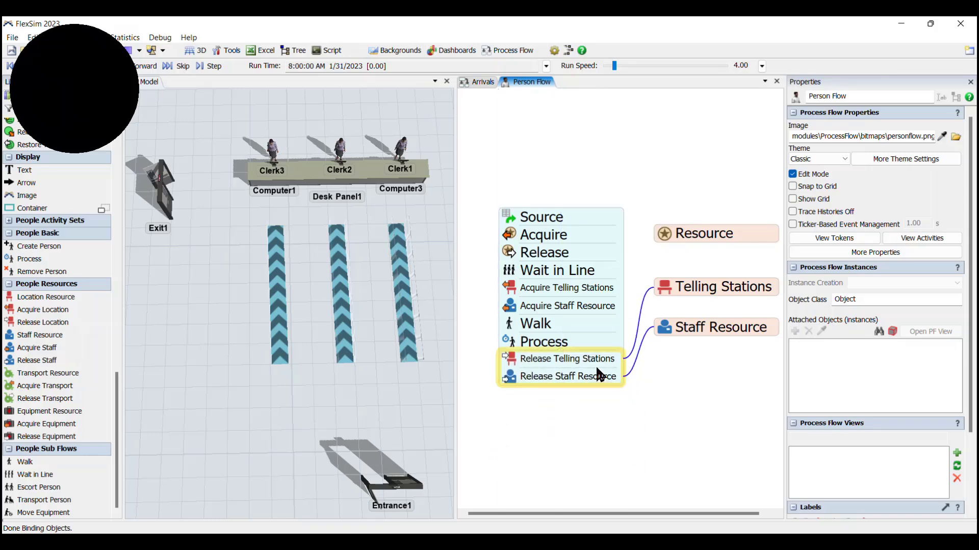
{"action": "left_click", "coordinate": [594, 363]}
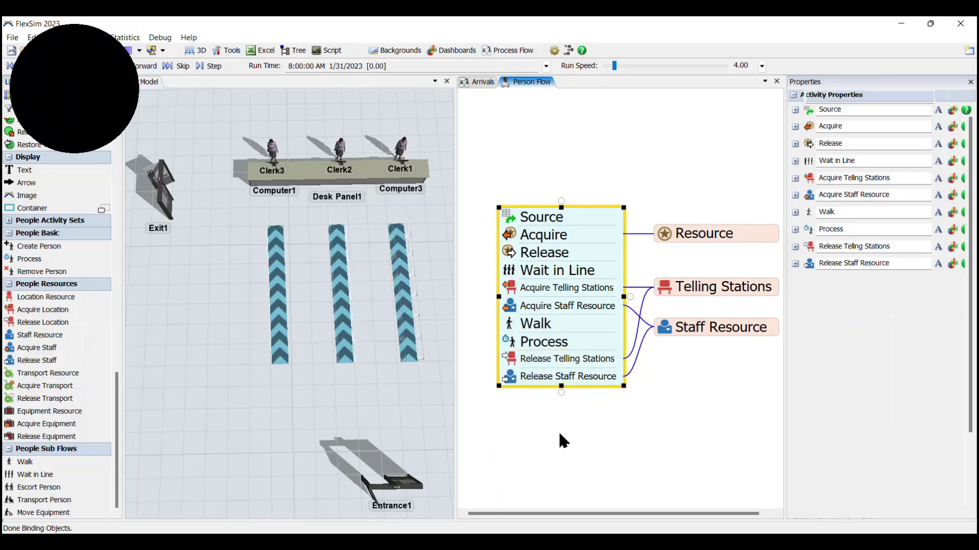
{"action": "left_click", "coordinate": [558, 431]}
Step: Add a second Walk activity below Release Staff Resource and sample Exit1 in the 3D model as its destination
{"action": "left_click", "coordinate": [9, 461]}
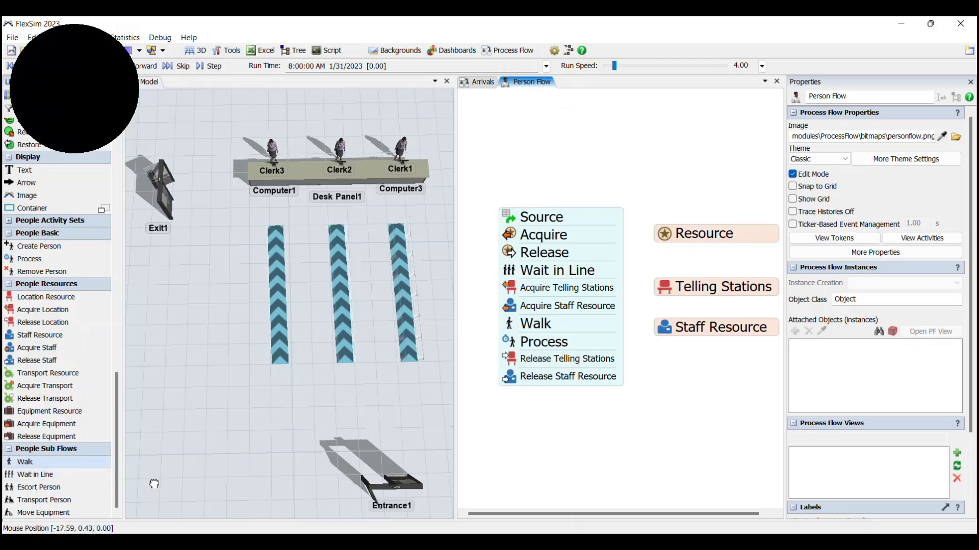
{"action": "left_click", "coordinate": [511, 410]}
{"action": "left_click_drag", "start_coordinate": [536, 425], "coordinate": [531, 402]}
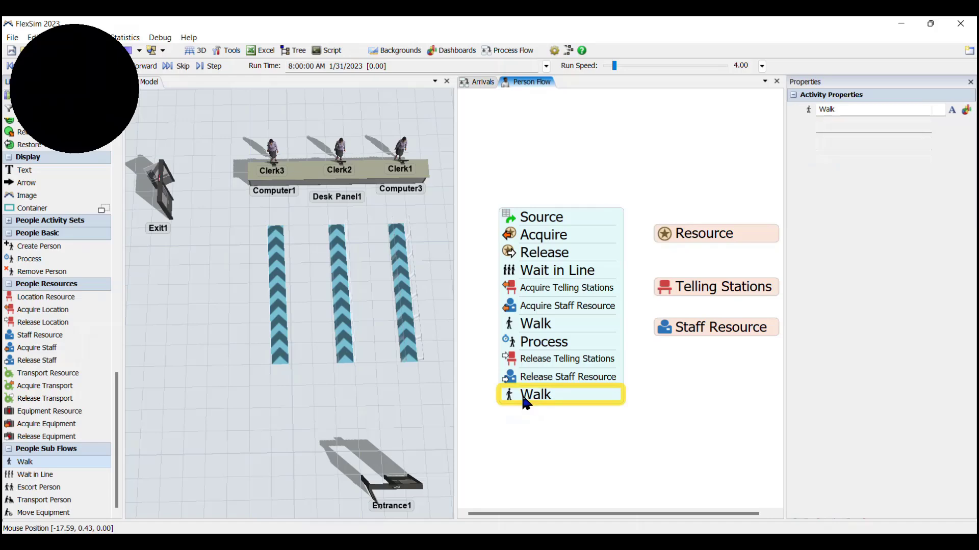
{"action": "left_click", "coordinate": [530, 400]}
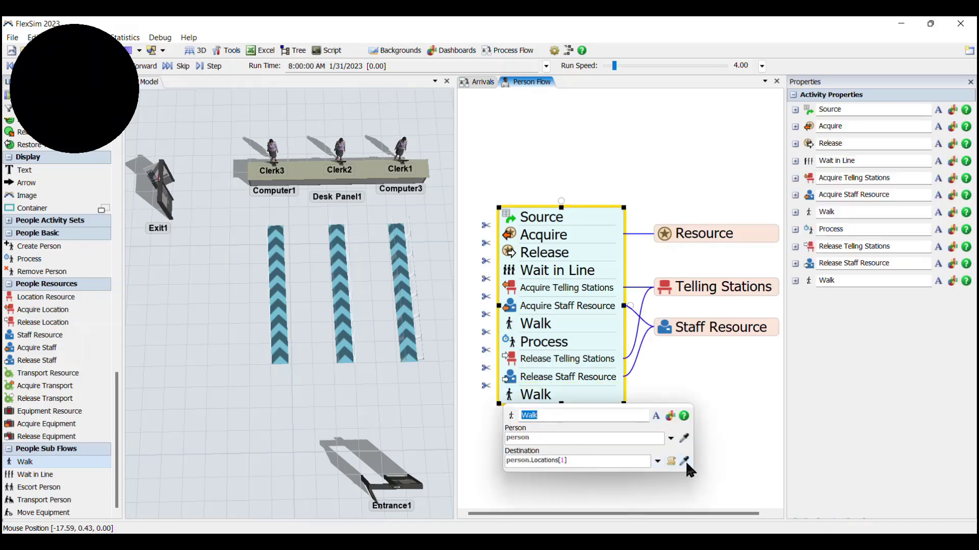
{"action": "left_click", "coordinate": [684, 461]}
{"action": "left_click", "coordinate": [172, 203]}
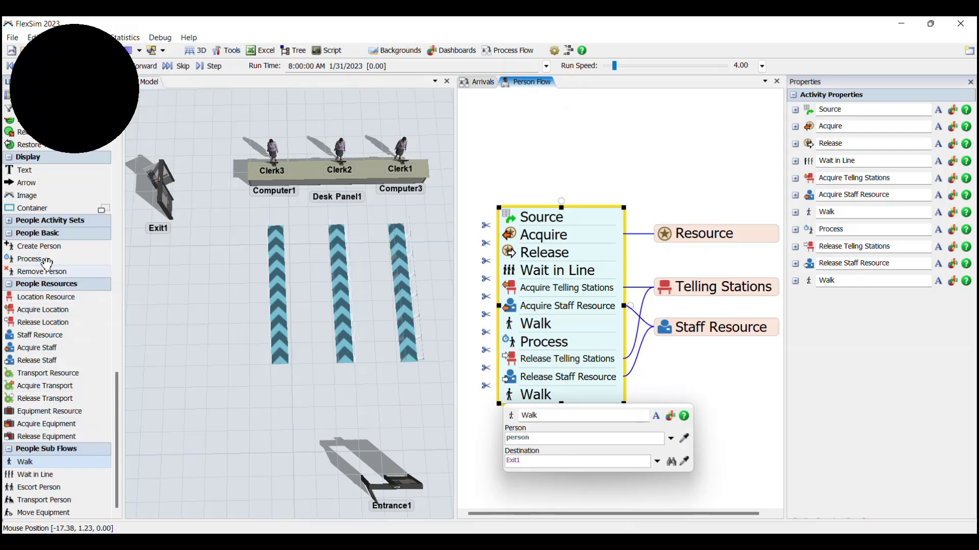
Step: Add a Remove Person activity and attach it to the end of the flow, below the final Walk
{"action": "left_click_drag", "start_coordinate": [38, 269], "coordinate": [478, 433]}
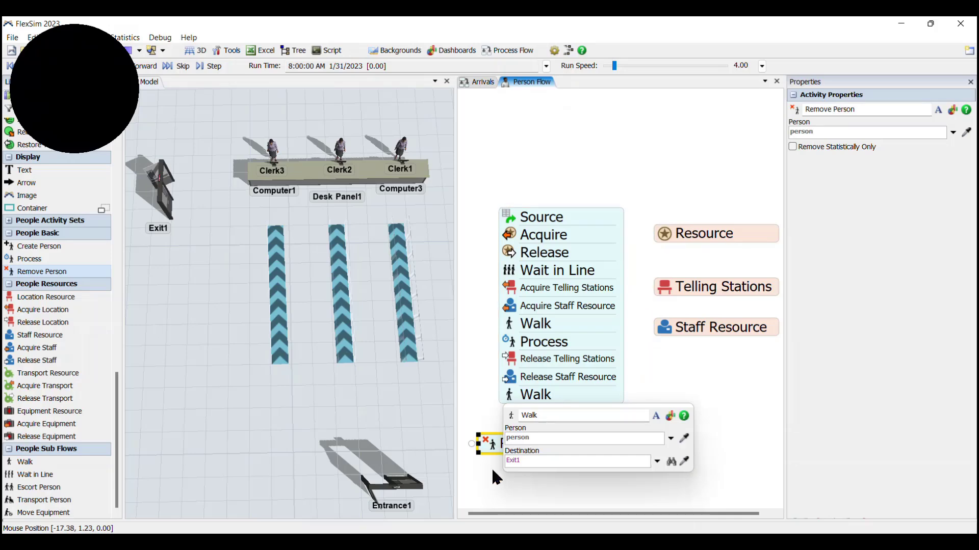
{"action": "left_click_drag", "start_coordinate": [514, 467], "coordinate": [574, 398]}
{"action": "left_click_drag", "start_coordinate": [574, 434], "coordinate": [574, 440]}
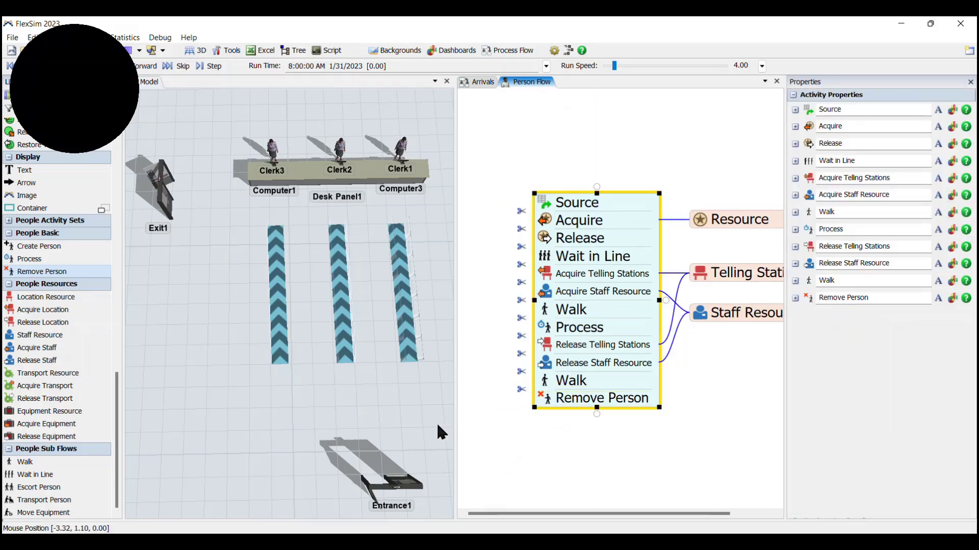
Step: Reset and run the simulation until a customer is being served at the counter, and pause it there
{"action": "left_click", "coordinate": [436, 411]}
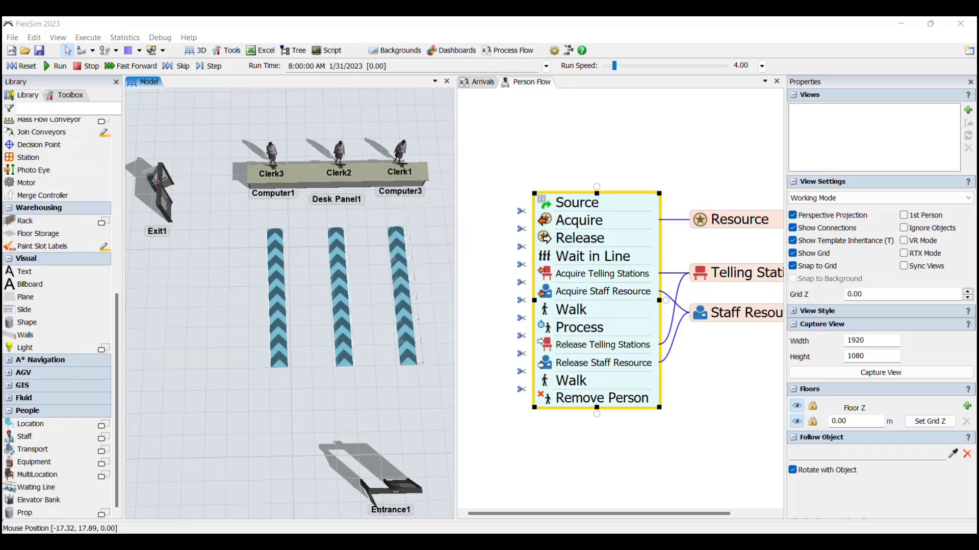
{"action": "left_click", "coordinate": [17, 67]}
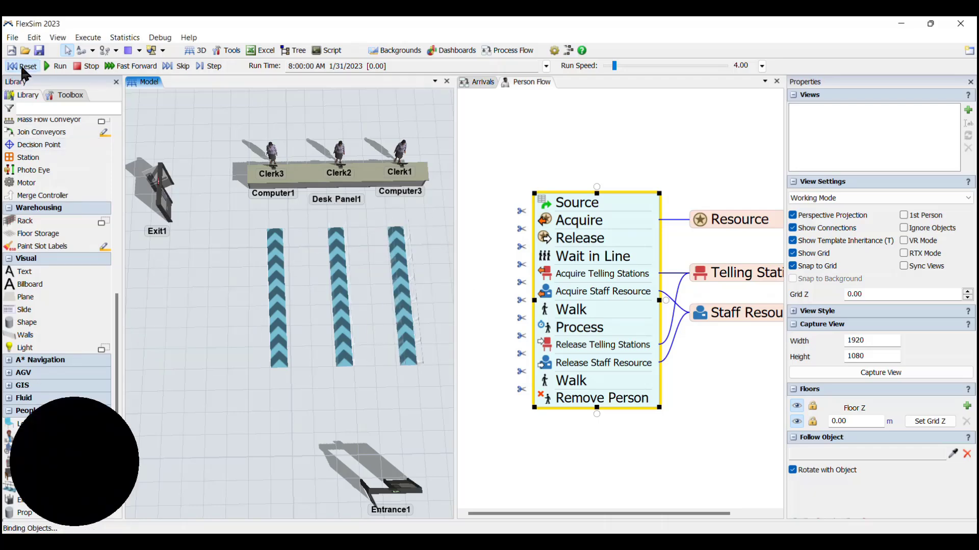
{"action": "left_click", "coordinate": [46, 66]}
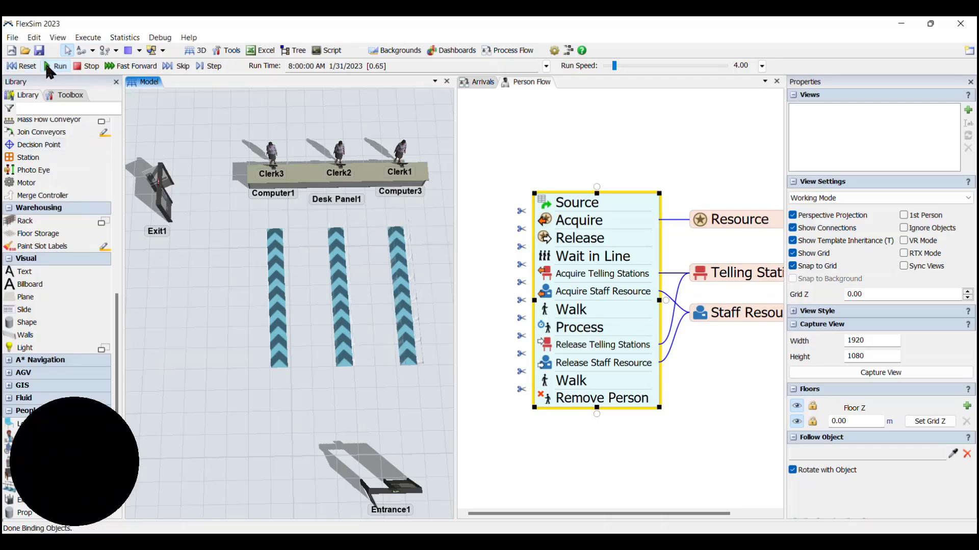
{"action": "left_click", "coordinate": [205, 63]}
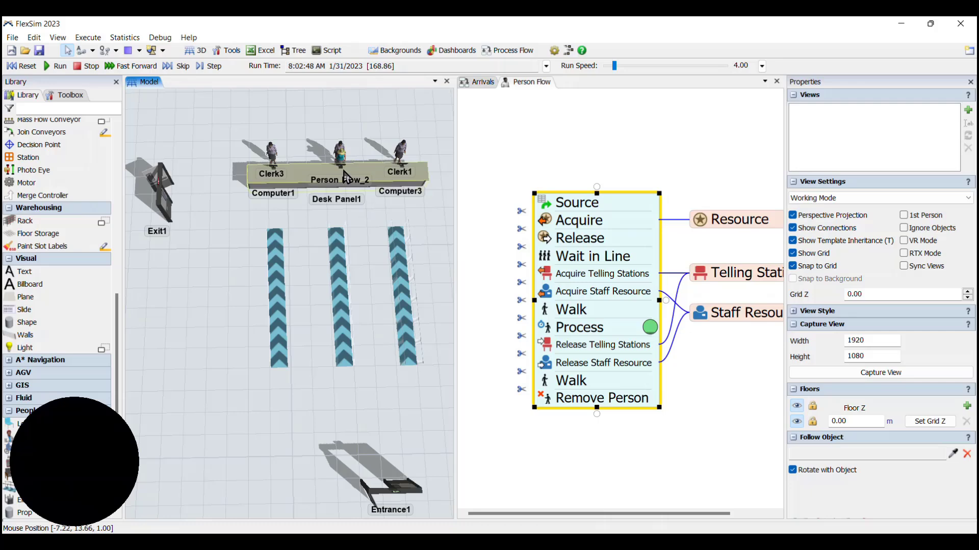
Step: Examine where the served customer stands relative to the desk and the clerk, and reset the simulation
{"action": "right_click_drag", "start_coordinate": [365, 207], "coordinate": [279, 173]}
{"action": "scroll", "coordinate": [279, 176], "scroll_direction": "up", "scroll_amount": 3}
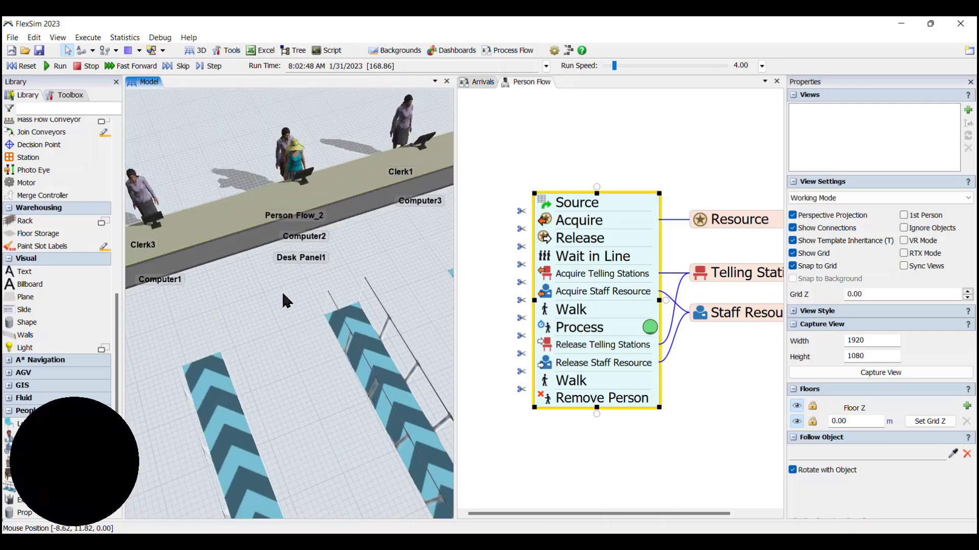
{"action": "scroll", "coordinate": [282, 292], "scroll_direction": "down", "scroll_amount": 1}
{"action": "left_click_drag", "start_coordinate": [280, 298], "coordinate": [275, 316]}
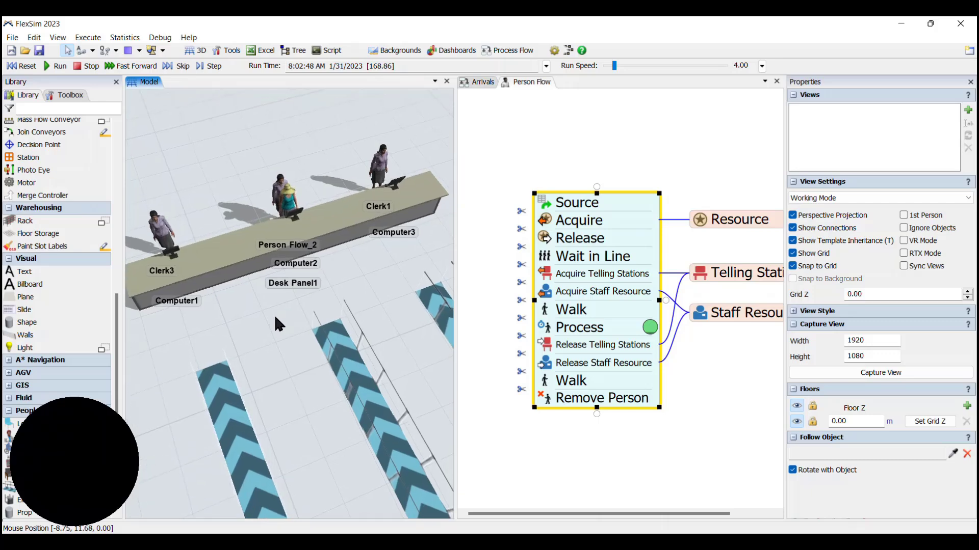
{"action": "left_click", "coordinate": [33, 63]}
Step: Open the Enter Instructions of Computer1 and set its template to Custom
{"action": "scroll", "coordinate": [306, 117], "scroll_direction": "up", "scroll_amount": 2}
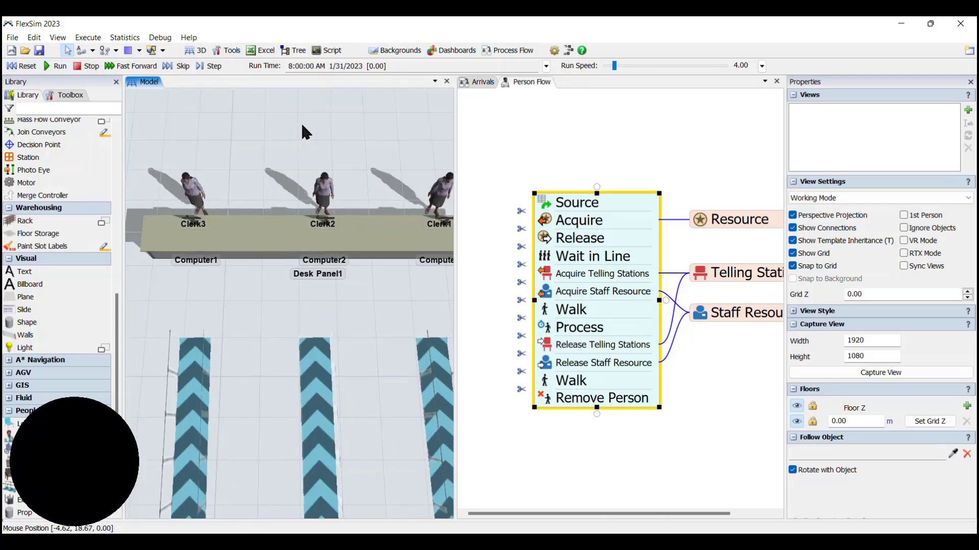
{"action": "left_click", "coordinate": [192, 227]}
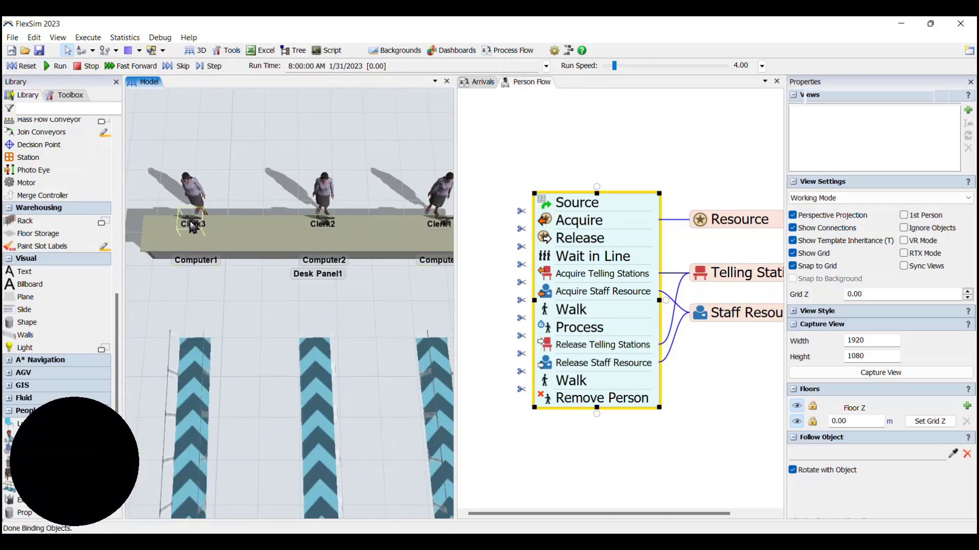
{"action": "left_click", "coordinate": [191, 227]}
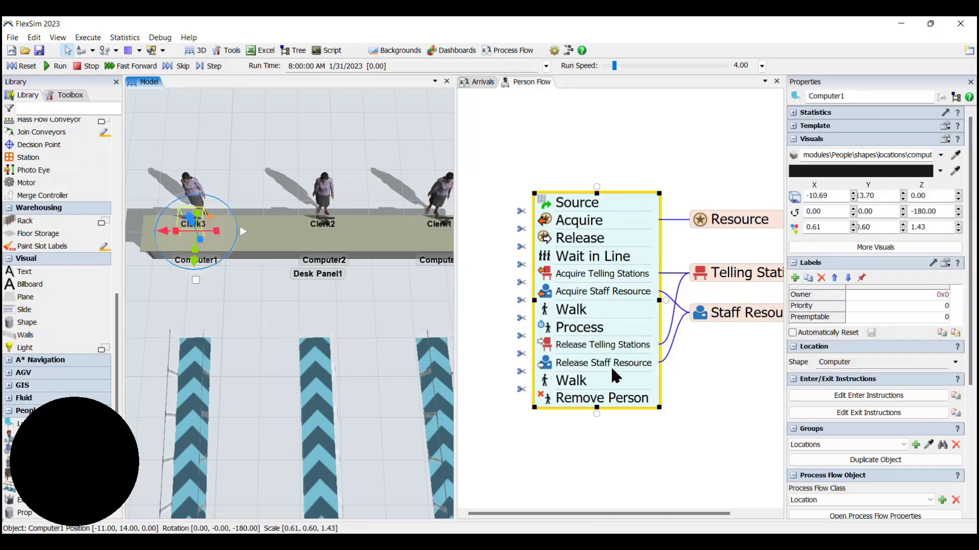
{"action": "left_click", "coordinate": [854, 398]}
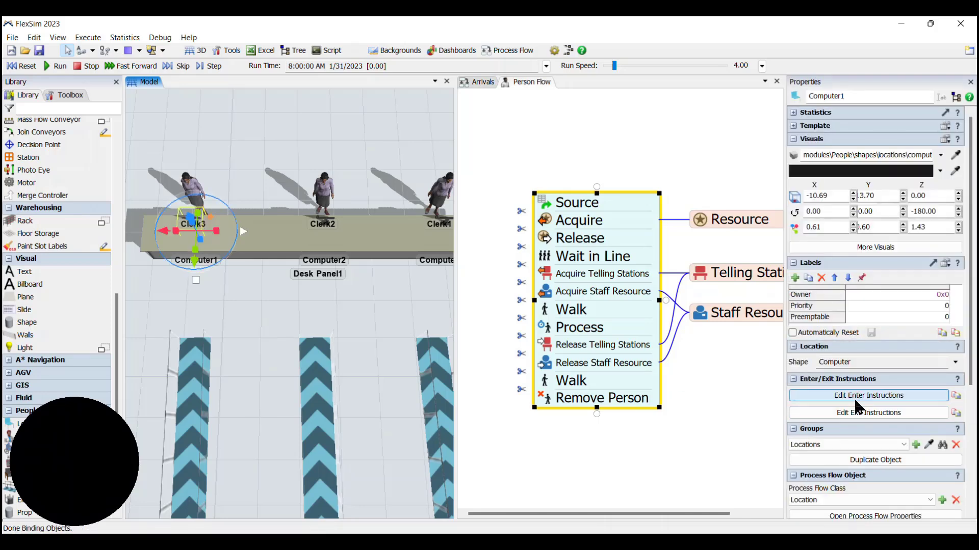
{"action": "left_click_drag", "start_coordinate": [209, 43], "coordinate": [659, 77]}
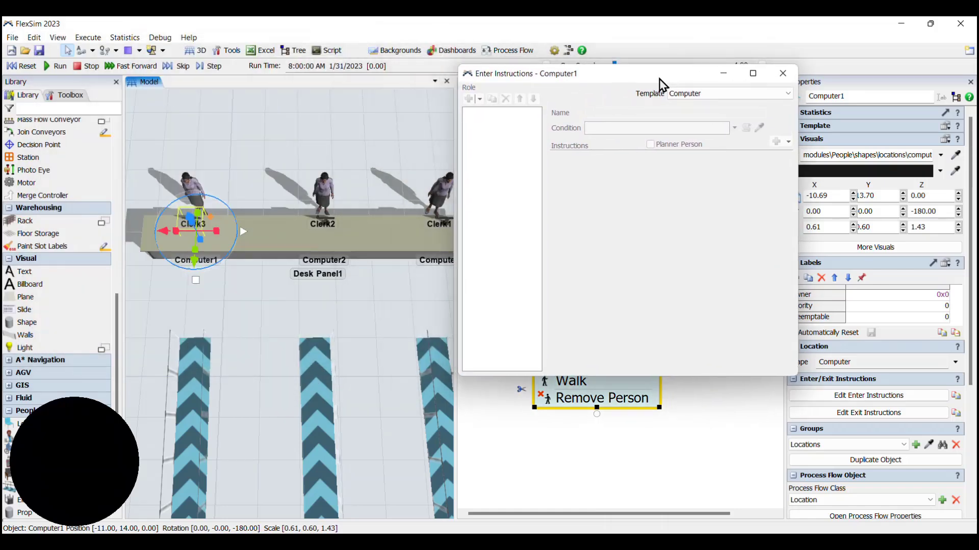
{"action": "left_click", "coordinate": [697, 94]}
{"action": "left_click", "coordinate": [712, 354]}
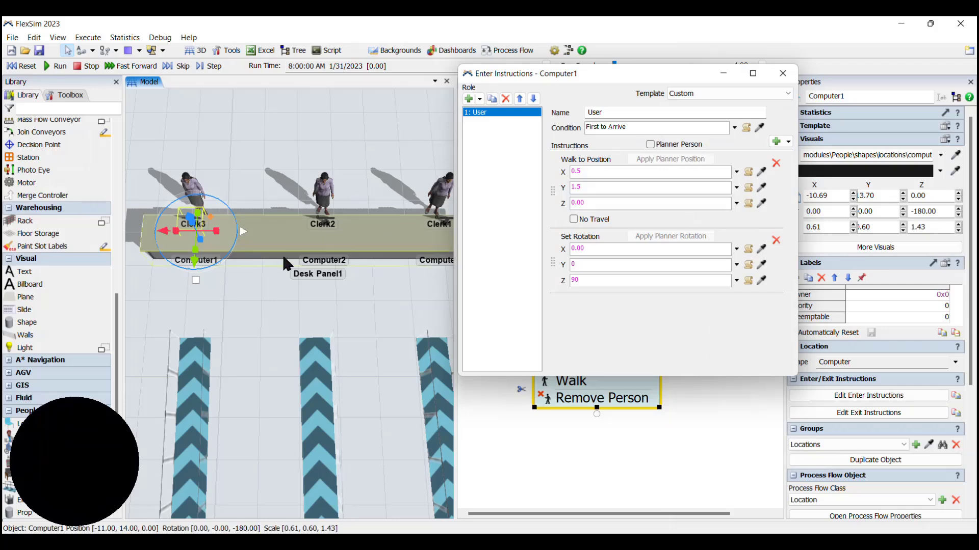
Step: Enable the Planner Person for Computer1's User role and place it on the customer side of the desk, rotated to -90 about Z, facing Clerk3
{"action": "left_click", "coordinate": [287, 318]}
{"action": "left_click_drag", "start_coordinate": [319, 320], "coordinate": [347, 323]}
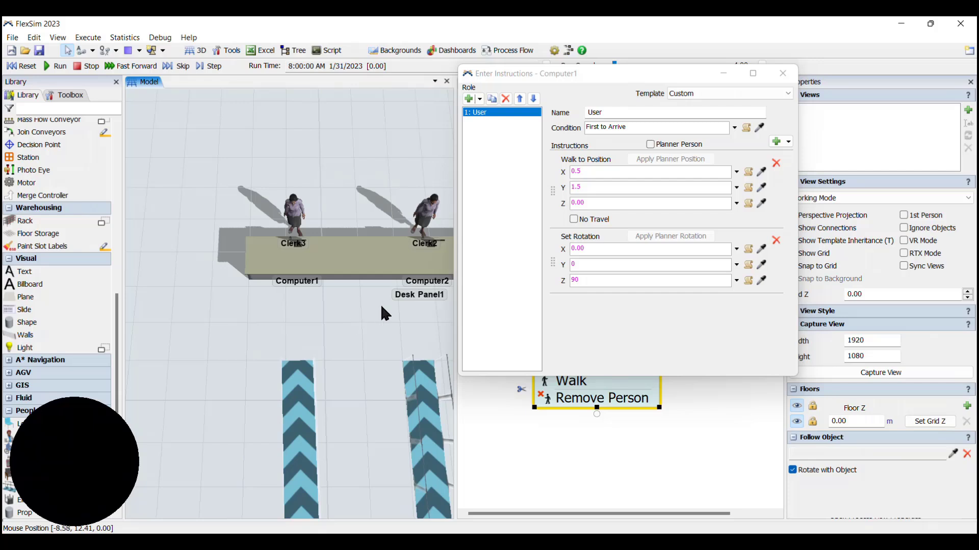
{"action": "left_click", "coordinate": [667, 148]}
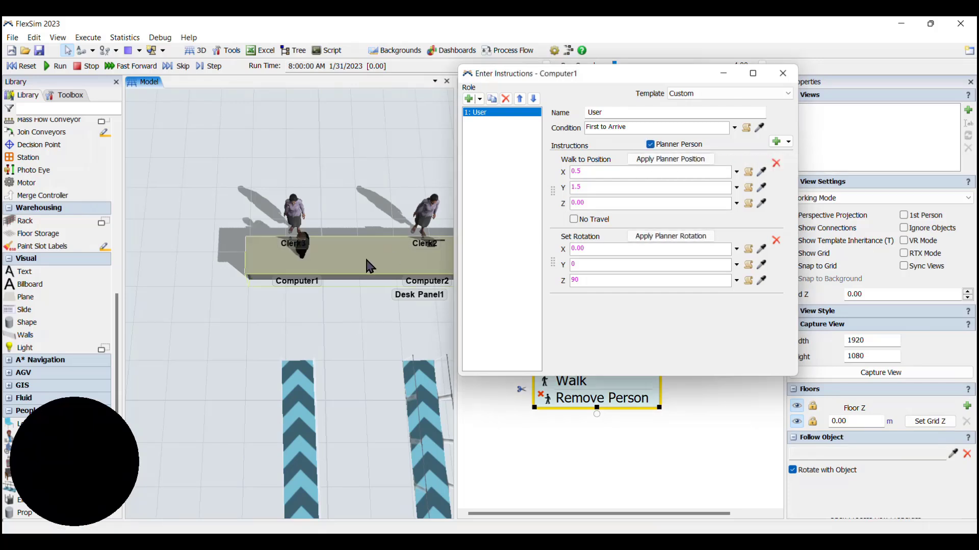
{"action": "left_click", "coordinate": [305, 256]}
{"action": "left_click_drag", "start_coordinate": [304, 256], "coordinate": [269, 322]}
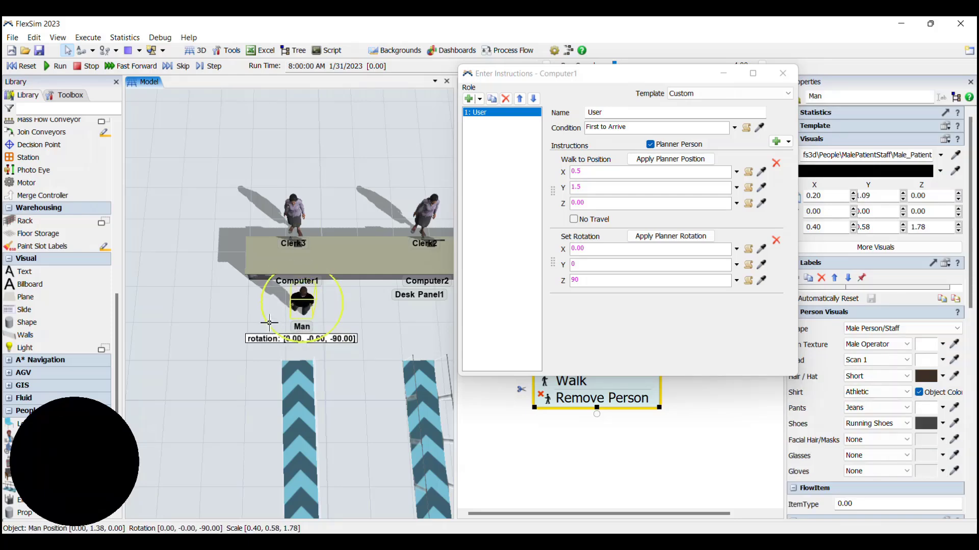
{"action": "left_click", "coordinate": [323, 323]}
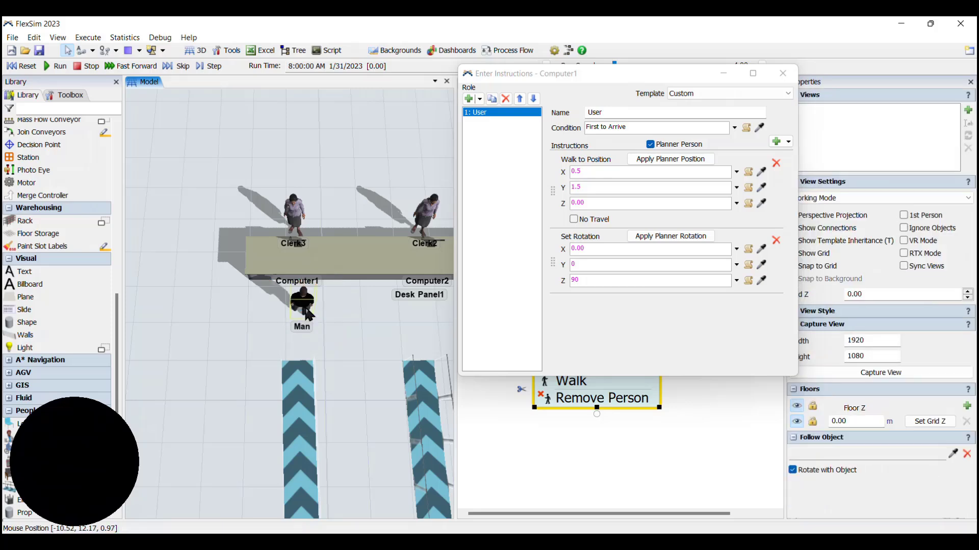
{"action": "mouse_move", "coordinate": [305, 314]}
{"action": "left_mouse_down"}
{"action": "mouse_move", "coordinate": [325, 298]}
{"action": "mouse_move", "coordinate": [299, 284]}
{"action": "mouse_move", "coordinate": [301, 303]}
{"action": "left_mouse_up"}
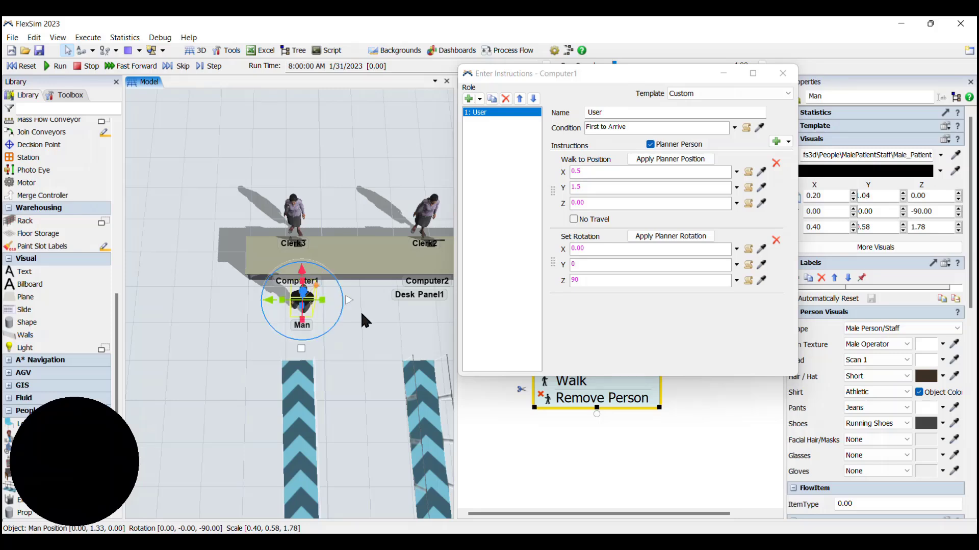
{"action": "left_click", "coordinate": [364, 311]}
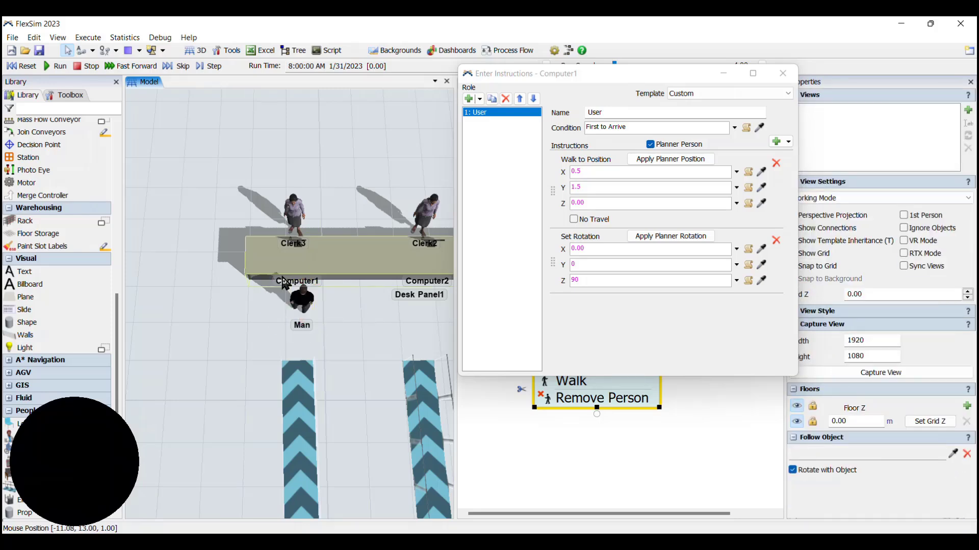
{"action": "left_click", "coordinate": [293, 329]}
{"action": "mouse_move", "coordinate": [284, 332]}
{"action": "left_mouse_down"}
{"action": "mouse_move", "coordinate": [277, 328]}
{"action": "mouse_move", "coordinate": [284, 332]}
{"action": "left_mouse_up"}
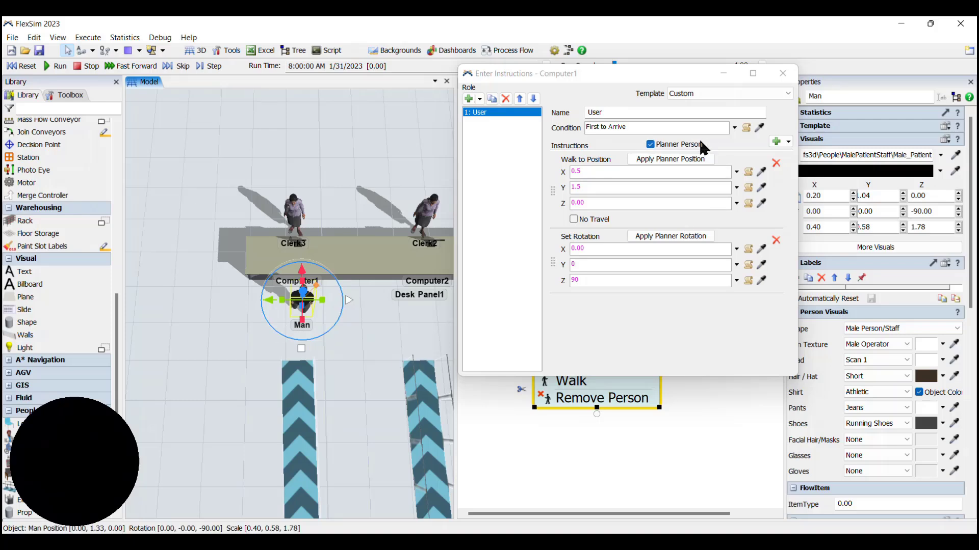
Step: Apply the planner's position and rotation to Computer1's Enter Instructions, close them, and reset the simulation
{"action": "left_click", "coordinate": [648, 157]}
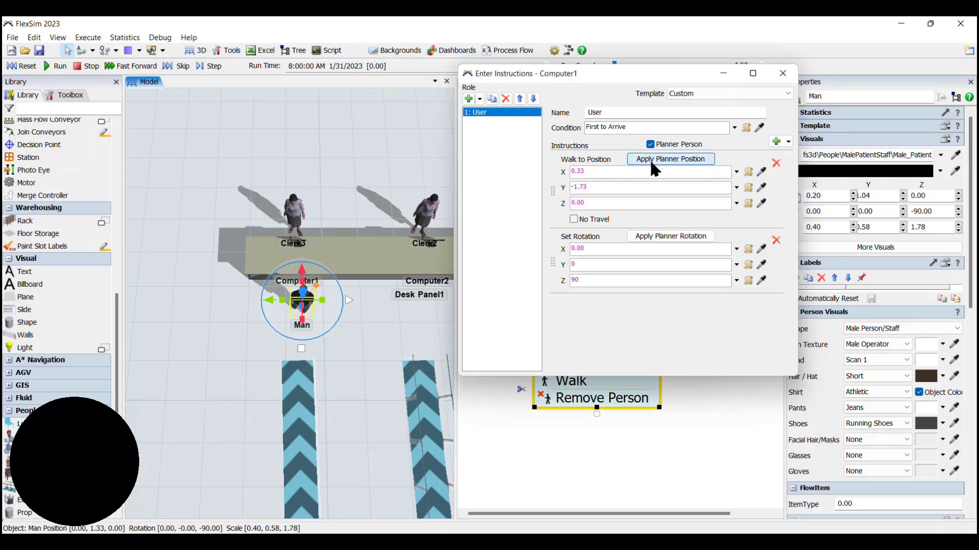
{"action": "left_click", "coordinate": [657, 240]}
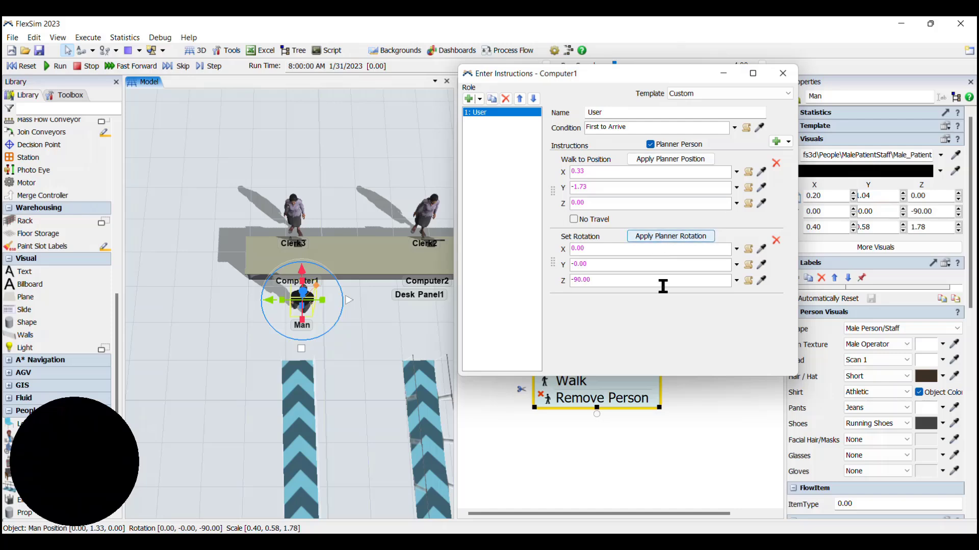
{"action": "left_click", "coordinate": [782, 72]}
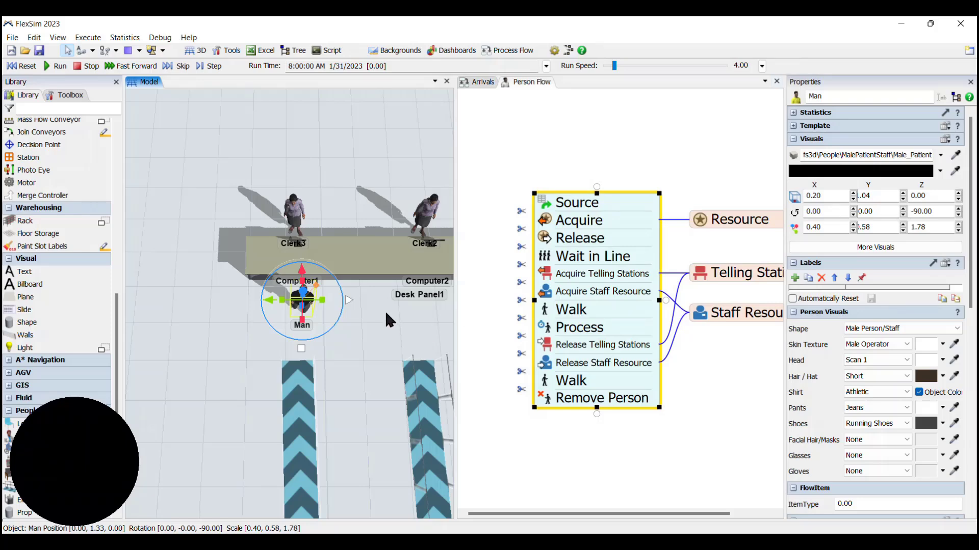
{"action": "left_click", "coordinate": [368, 301]}
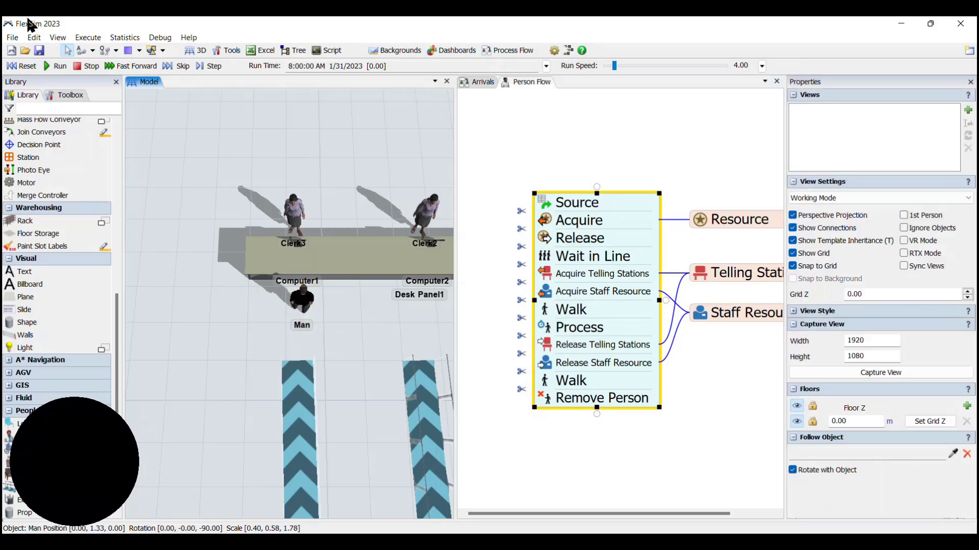
{"action": "left_click", "coordinate": [21, 66]}
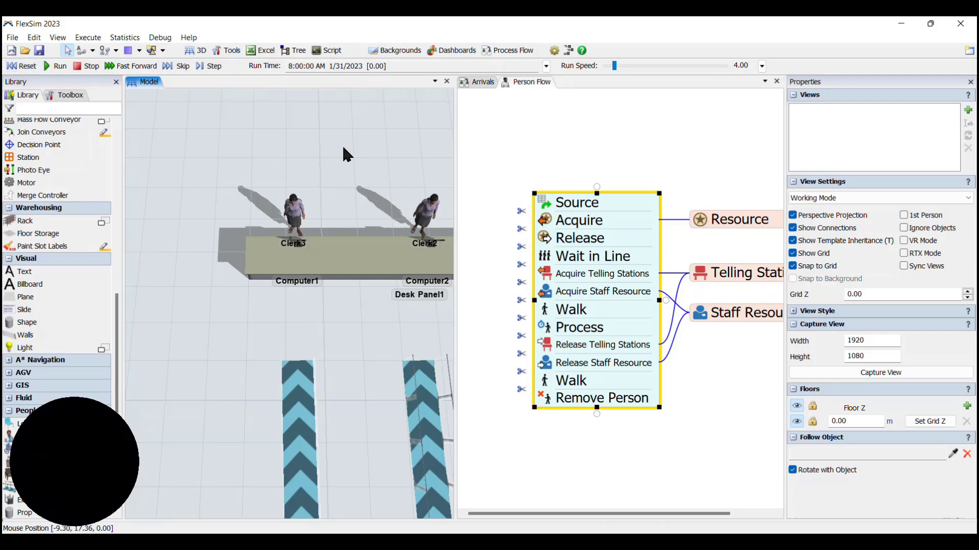
Step: Select Computer2 through Computer6 together across both desks in the 3D model
{"action": "scroll", "coordinate": [343, 148], "scroll_direction": "down", "scroll_amount": 2}
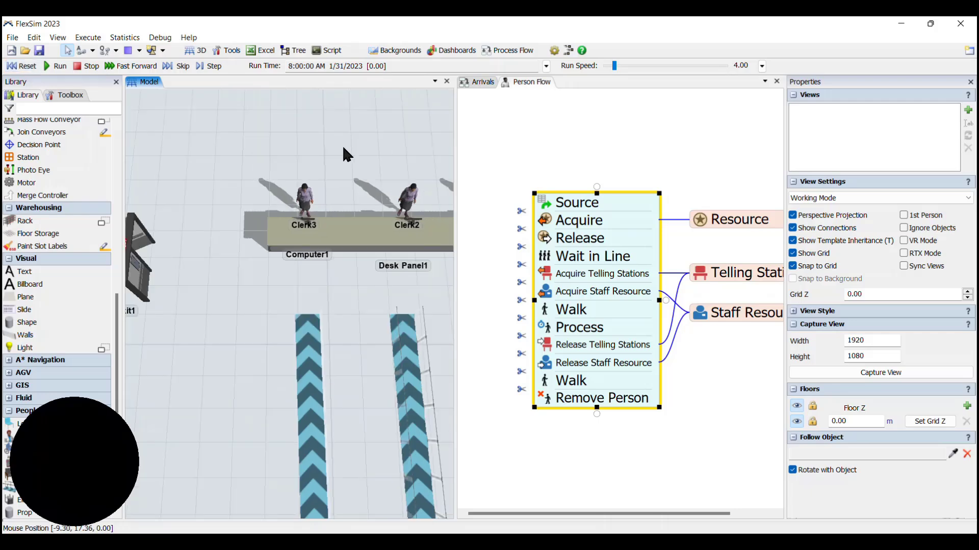
{"action": "left_click_drag", "start_coordinate": [378, 157], "coordinate": [277, 177]}
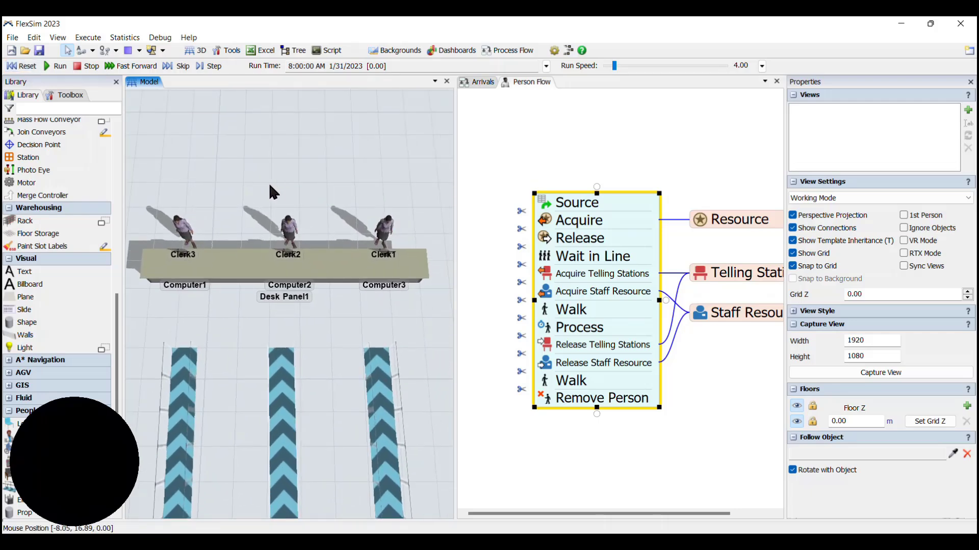
{"action": "scroll", "coordinate": [267, 181], "scroll_direction": "up", "scroll_amount": 2}
{"action": "left_click", "coordinate": [299, 279], "text": "shift"}
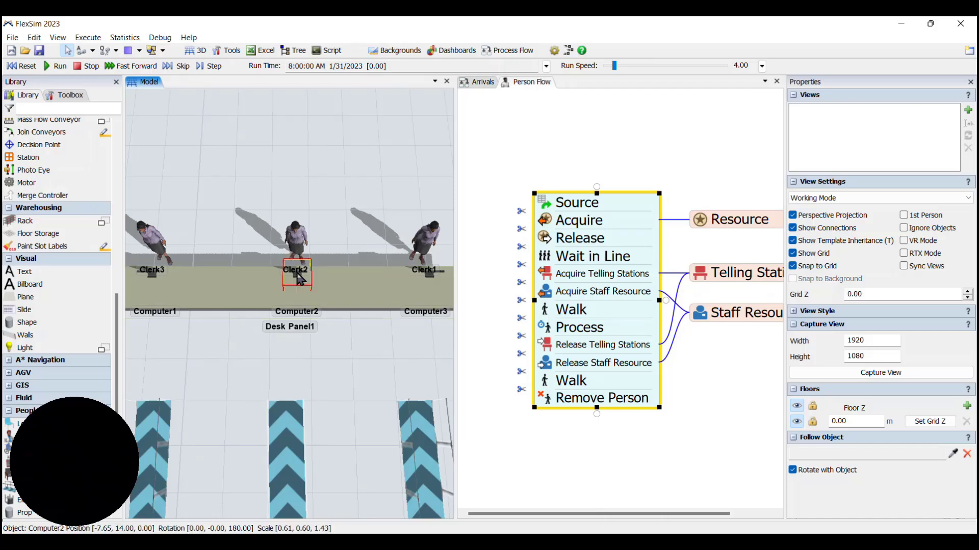
{"action": "left_click", "coordinate": [429, 275], "text": "shift"}
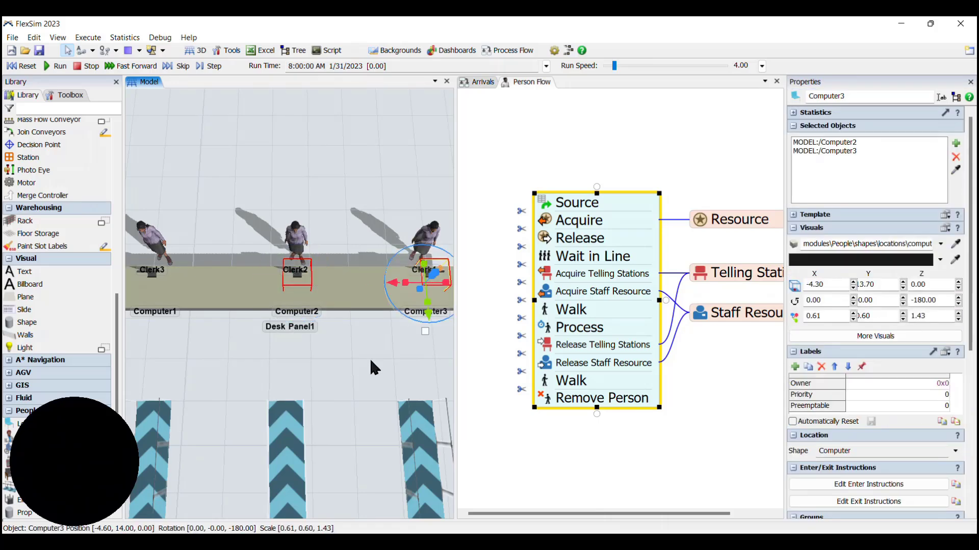
{"action": "left_click", "coordinate": [383, 356]}
{"action": "scroll", "coordinate": [382, 355], "scroll_direction": "down", "scroll_amount": 1}
{"action": "left_click_drag", "start_coordinate": [382, 355], "coordinate": [175, 376]}
{"action": "left_click_drag", "start_coordinate": [429, 386], "coordinate": [220, 411]}
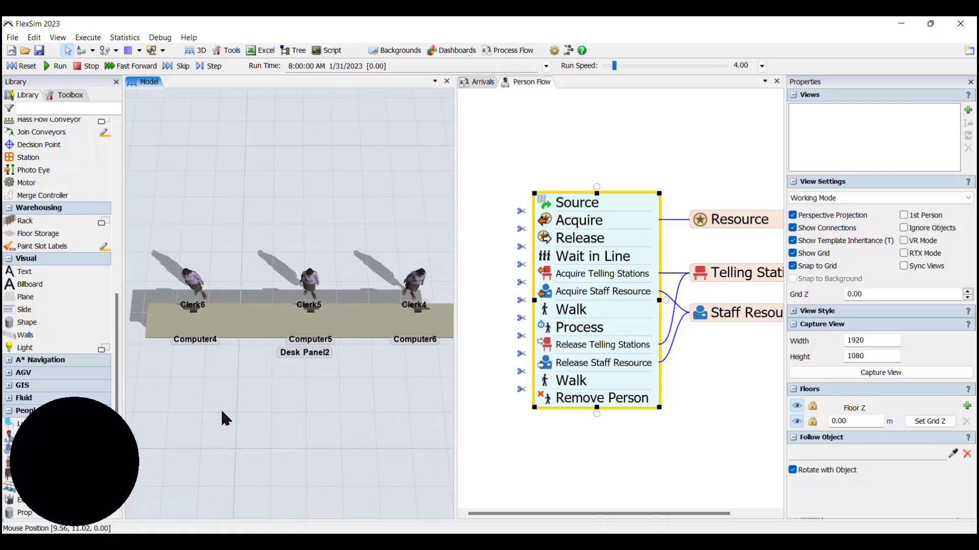
{"action": "left_click", "coordinate": [193, 313], "text": "shift"}
{"action": "left_click", "coordinate": [311, 308], "text": "shift"}
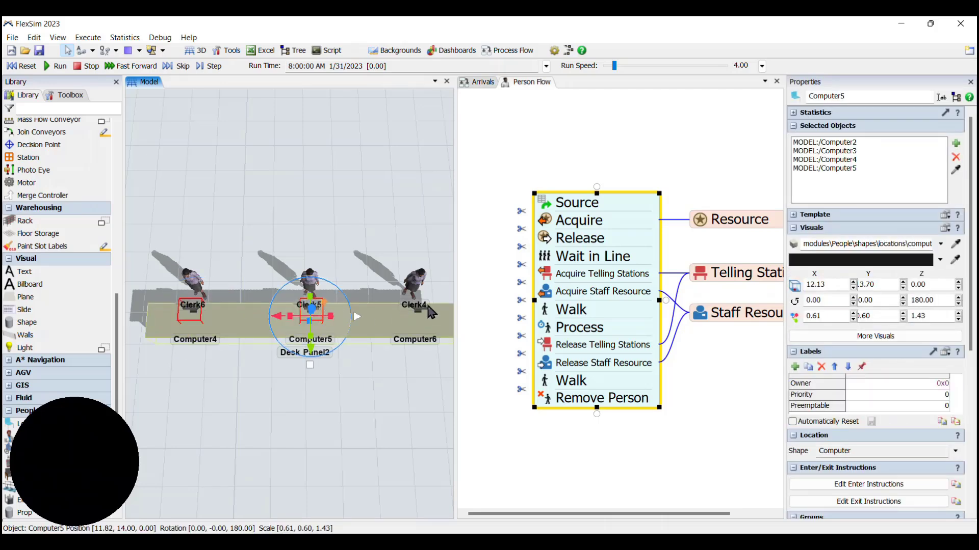
{"action": "left_click", "coordinate": [417, 312], "text": "shift"}
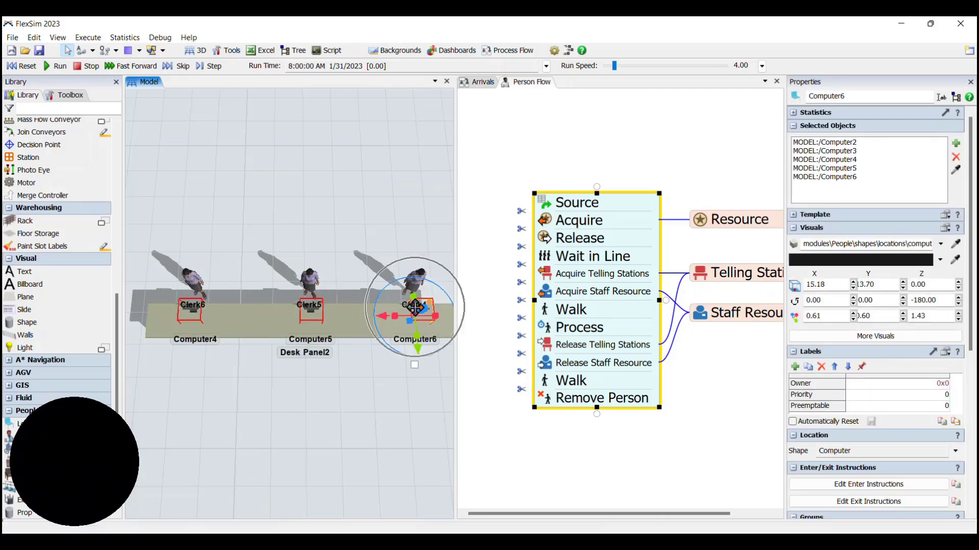
Step: Add Computer1 as the last object in the selection, copy its Enter Instructions to all selected computers, and clear the selection
{"action": "left_click", "coordinate": [363, 389]}
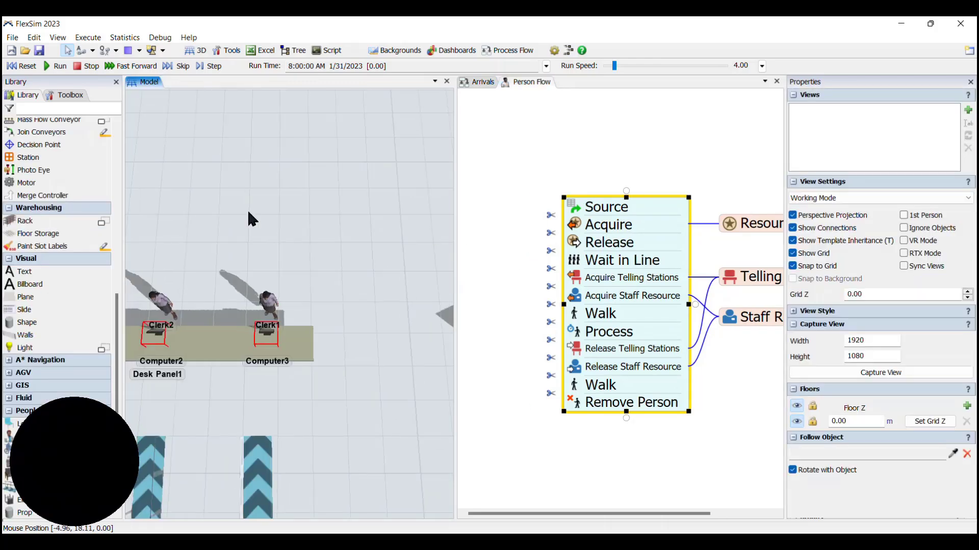
{"action": "scroll", "coordinate": [246, 208], "scroll_direction": "up", "scroll_amount": 2}
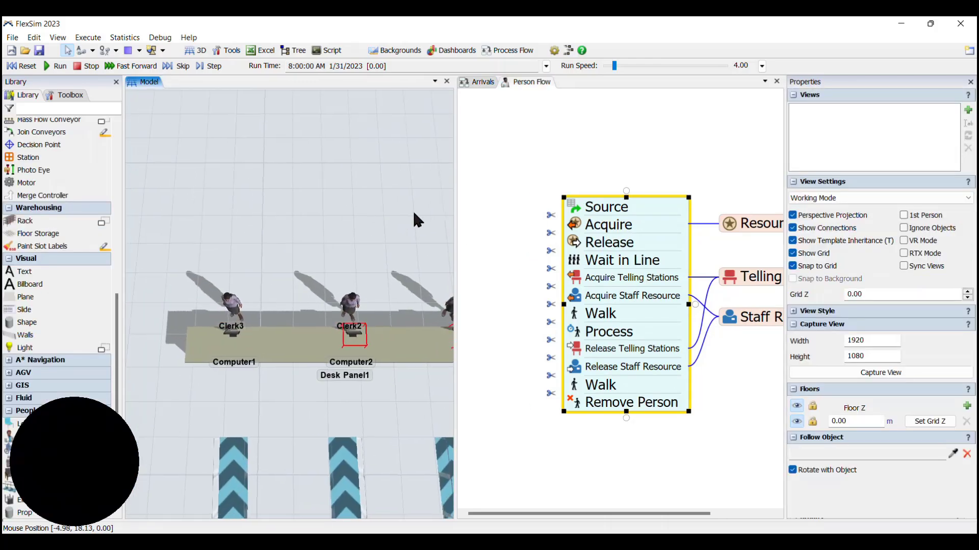
{"action": "left_click", "coordinate": [239, 339]}
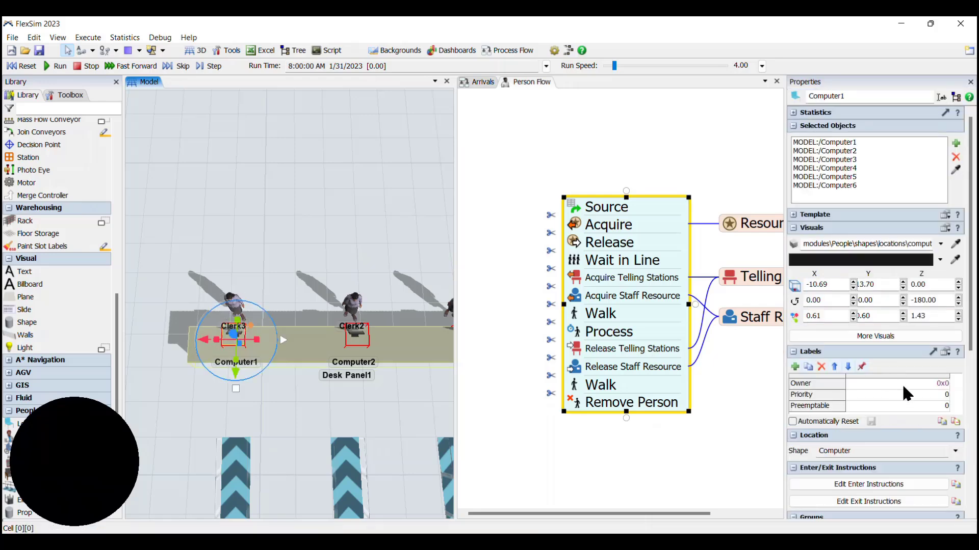
{"action": "left_click", "coordinate": [956, 485]}
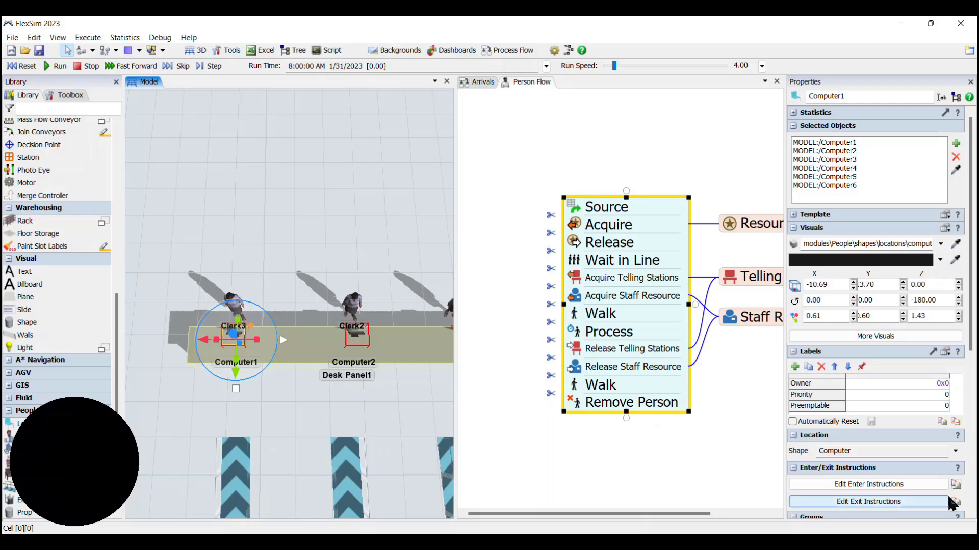
{"action": "left_click", "coordinate": [394, 397], "text": "shift"}
Step: Reset and start the simulation, and advance it event by event until a customer is being served at Computer1
{"action": "scroll", "coordinate": [394, 398], "scroll_direction": "down", "scroll_amount": 5}
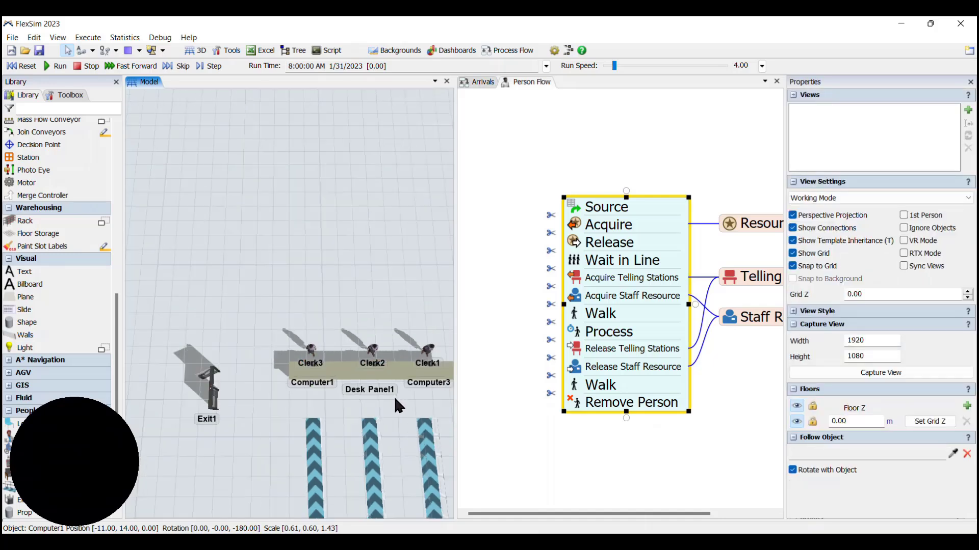
{"action": "left_click_drag", "start_coordinate": [395, 399], "coordinate": [326, 299]}
{"action": "scroll", "coordinate": [326, 302], "scroll_direction": "up", "scroll_amount": 3}
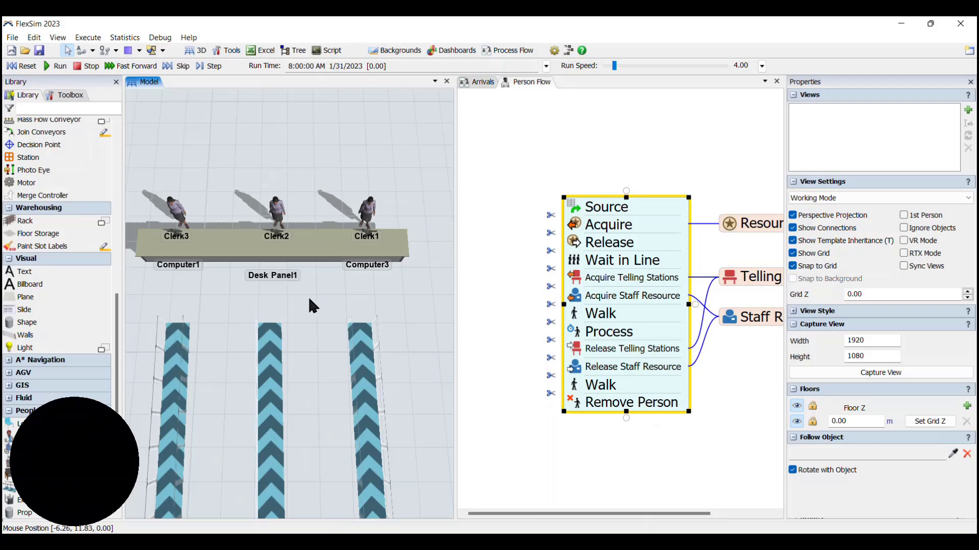
{"action": "scroll", "coordinate": [321, 288], "scroll_direction": "up", "scroll_amount": 2}
{"action": "left_click", "coordinate": [26, 66]}
{"action": "left_click", "coordinate": [54, 66]}
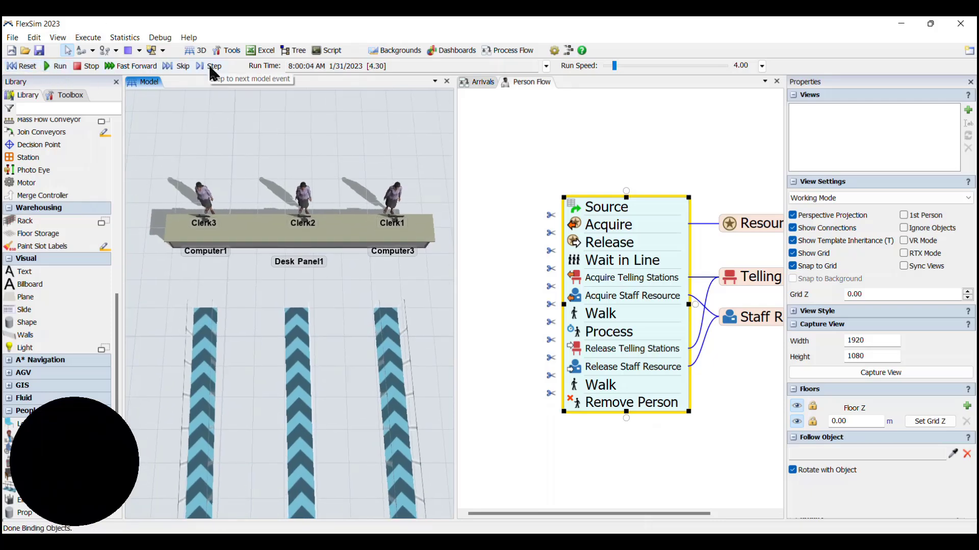
{"action": "left_click", "coordinate": [208, 64]}
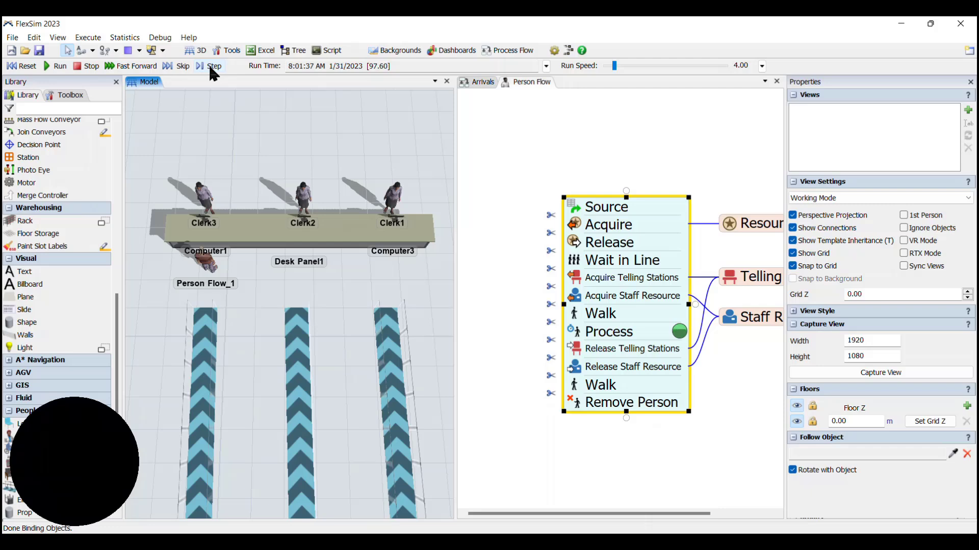
Step: Keep stepping through the model events until the next customer is being served at Computer2, checking the standing position
{"action": "left_click", "coordinate": [210, 65]}
{"action": "left_click", "coordinate": [210, 66]}
{"action": "left_click", "coordinate": [209, 66]}
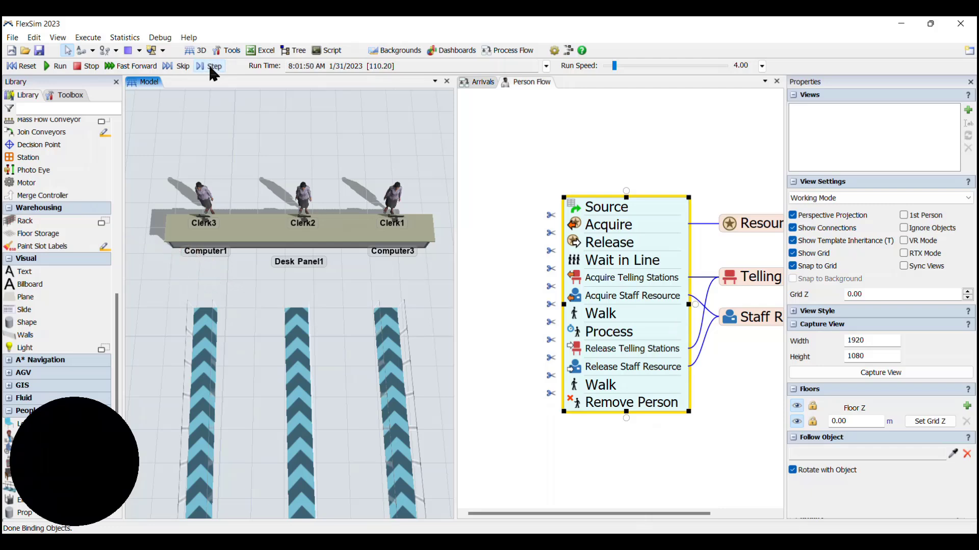
{"action": "left_click", "coordinate": [210, 65]}
{"action": "left_click", "coordinate": [209, 66]}
{"action": "left_click", "coordinate": [210, 65]}
{"action": "left_click", "coordinate": [209, 65]}
{"action": "left_click", "coordinate": [209, 65]}
{"action": "left_click", "coordinate": [209, 65]}
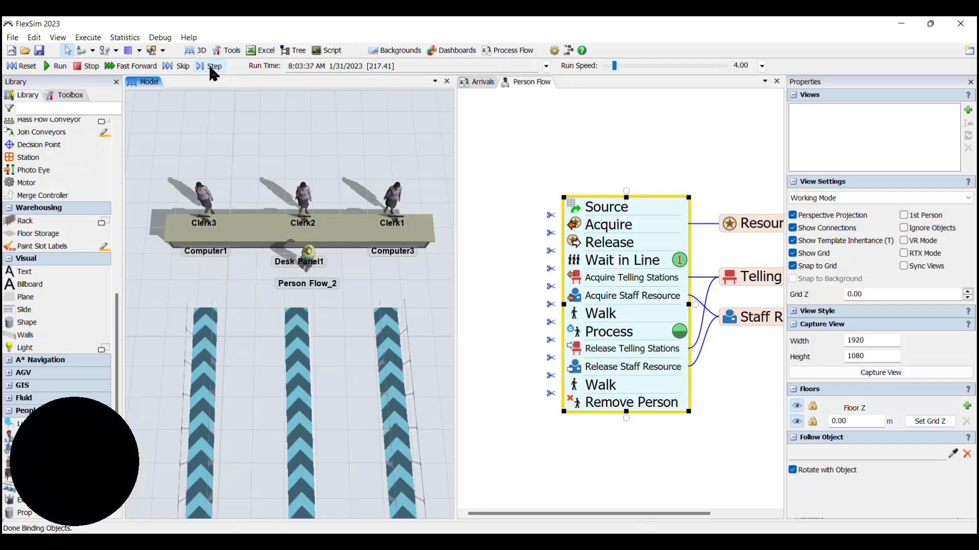
Step: Advance the simulation event by event until customers are served at all three stations of the first desk, checking their standing positions
{"action": "left_click", "coordinate": [210, 65]}
{"action": "left_click", "coordinate": [210, 65]}
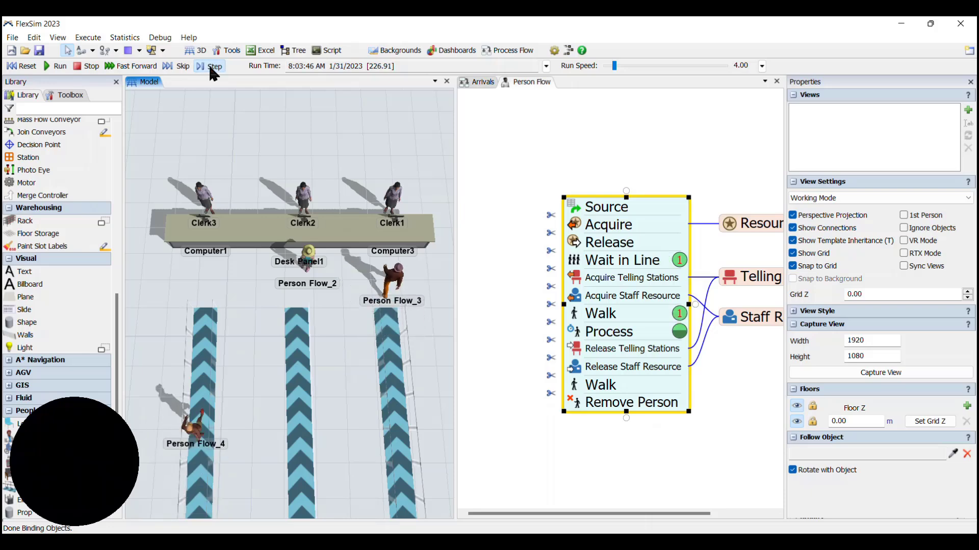
{"action": "left_click", "coordinate": [209, 65]}
{"action": "left_click", "coordinate": [210, 65]}
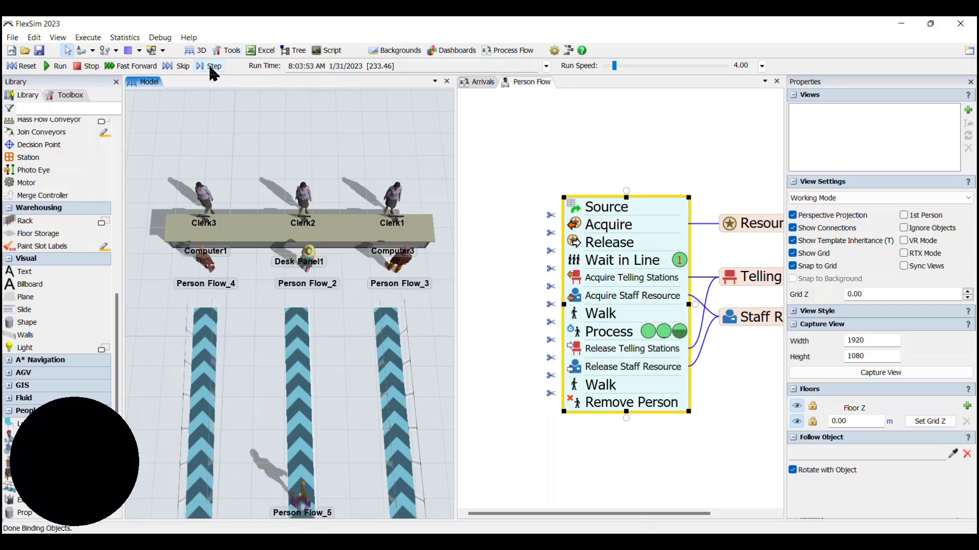
{"action": "left_click", "coordinate": [210, 65]}
{"action": "left_click", "coordinate": [209, 65]}
{"action": "left_click", "coordinate": [209, 66]}
{"action": "left_click", "coordinate": [210, 65]}
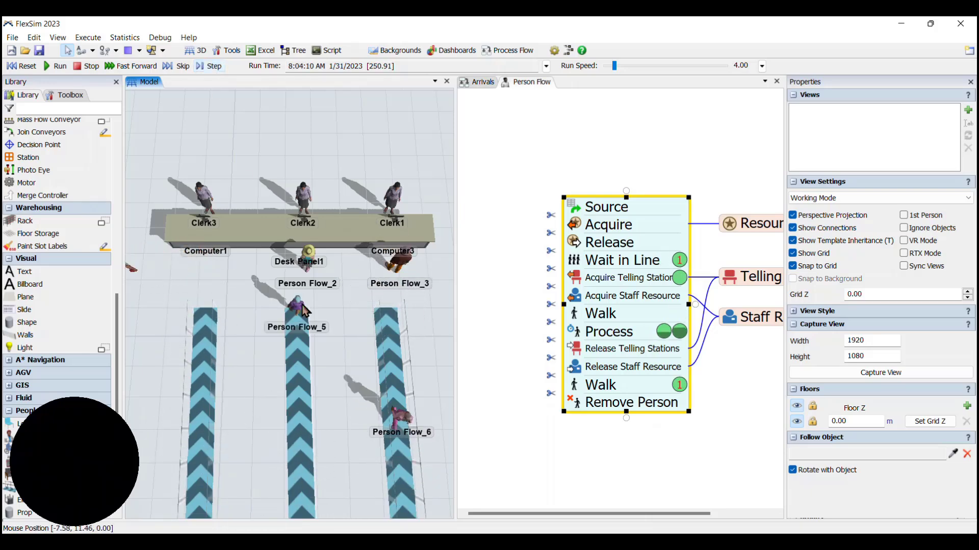
Step: Watch the simulation continue running with customers using all three waiting lines, stop it, and reset the model
{"action": "scroll", "coordinate": [333, 364], "scroll_direction": "down", "scroll_amount": 3}
{"action": "left_click_drag", "start_coordinate": [340, 375], "coordinate": [323, 287]}
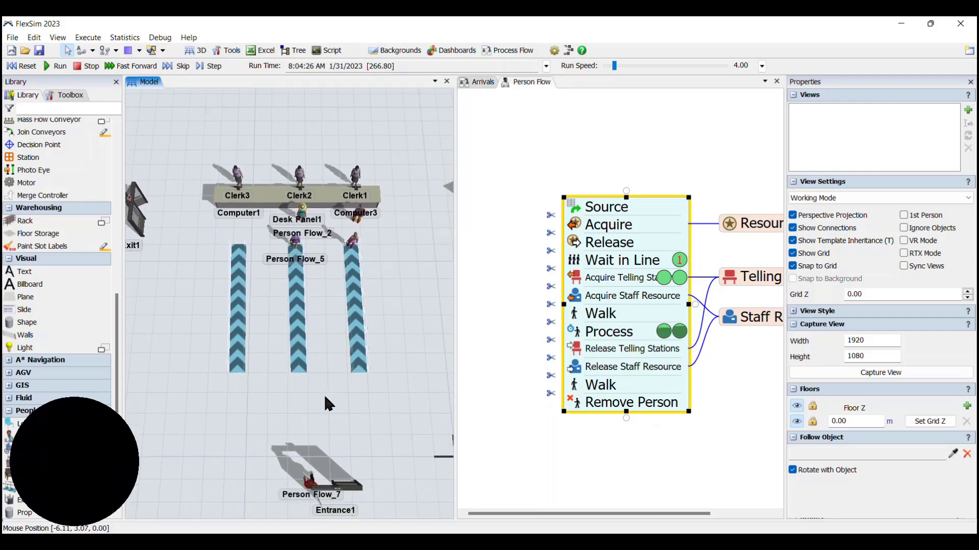
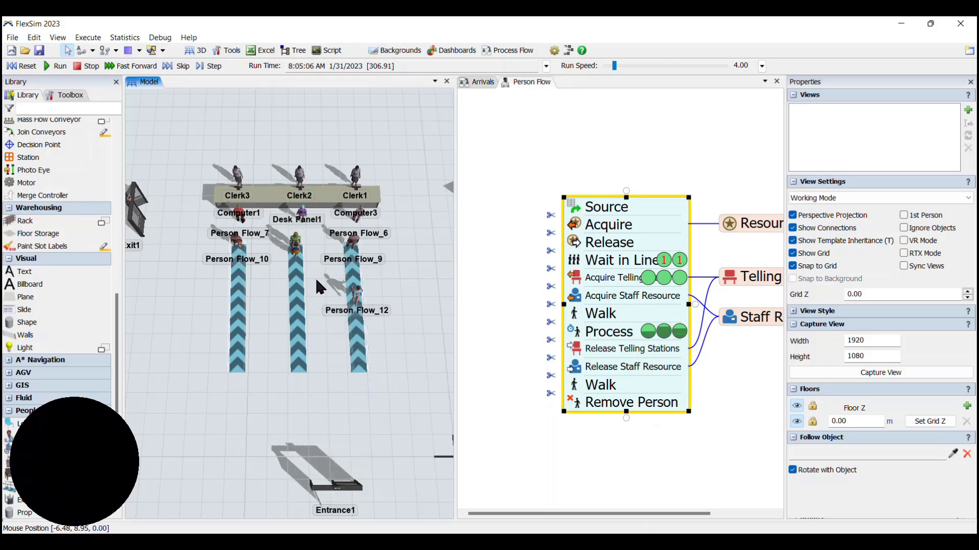
{"action": "left_click", "coordinate": [90, 67]}
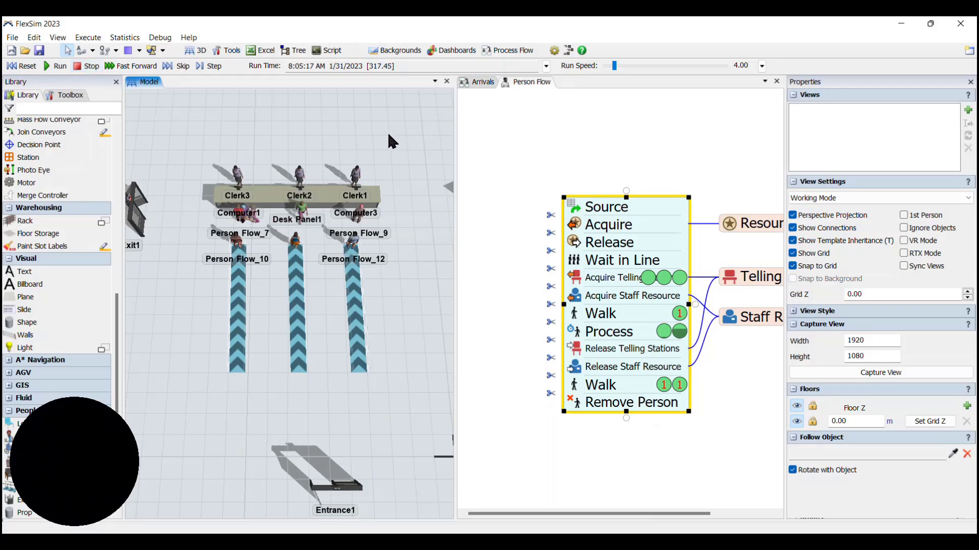
{"action": "left_click_drag", "start_coordinate": [391, 135], "coordinate": [374, 138]}
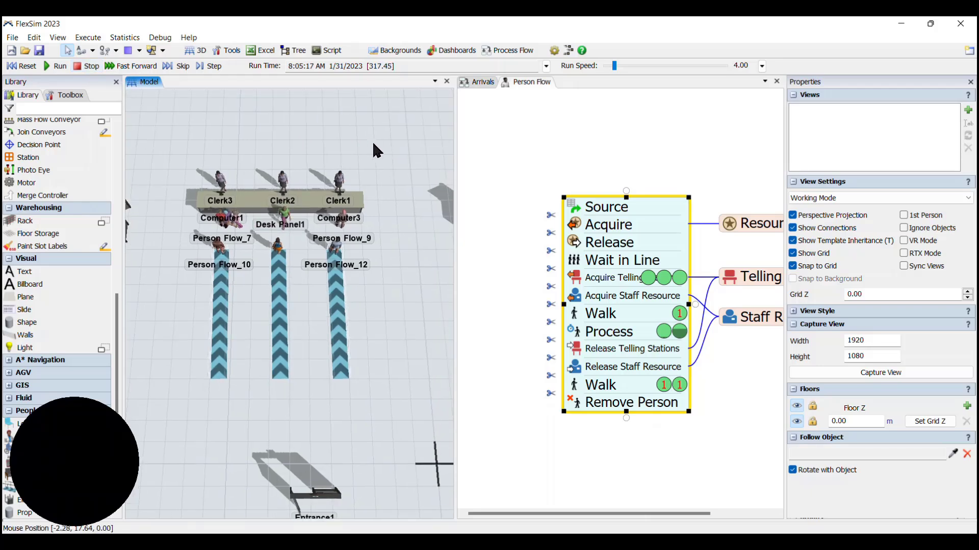
{"action": "scroll", "coordinate": [381, 149], "scroll_direction": "down", "scroll_amount": 3}
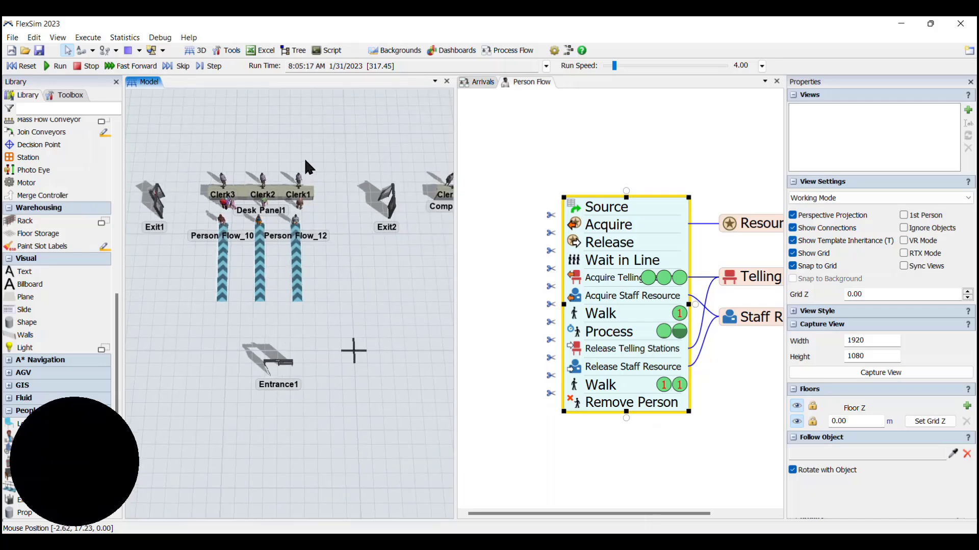
{"action": "left_click_drag", "start_coordinate": [308, 166], "coordinate": [91, 179]}
{"action": "left_click", "coordinate": [26, 66]}
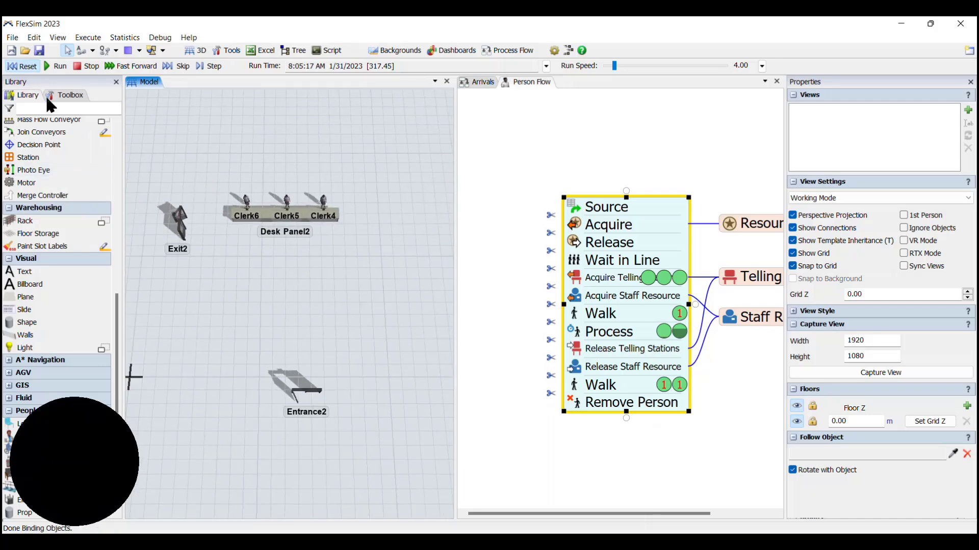
{"action": "scroll", "coordinate": [254, 327], "scroll_direction": "up", "scroll_amount": 1}
{"action": "scroll", "coordinate": [246, 302], "scroll_direction": "up", "scroll_amount": 2}
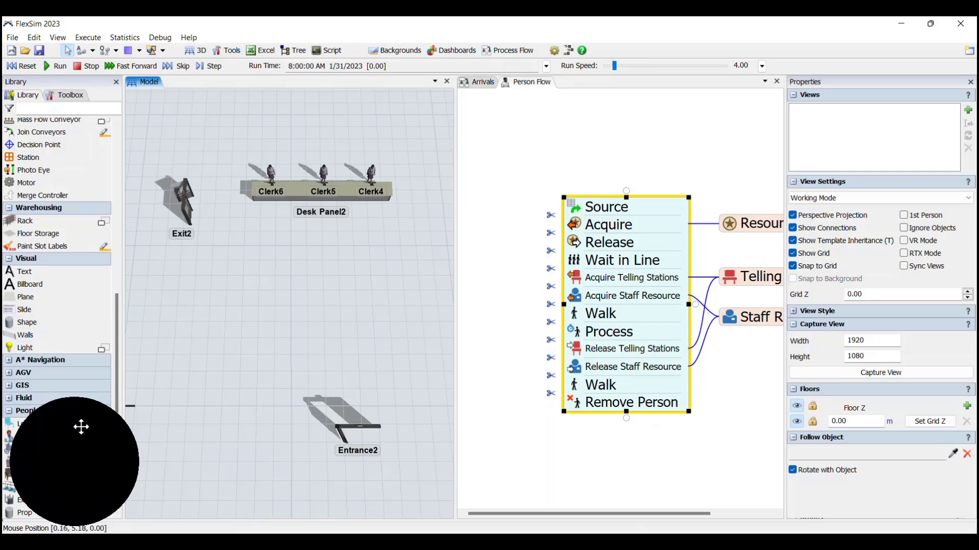
{"action": "left_click_drag", "start_coordinate": [81, 426], "coordinate": [913, 57]}
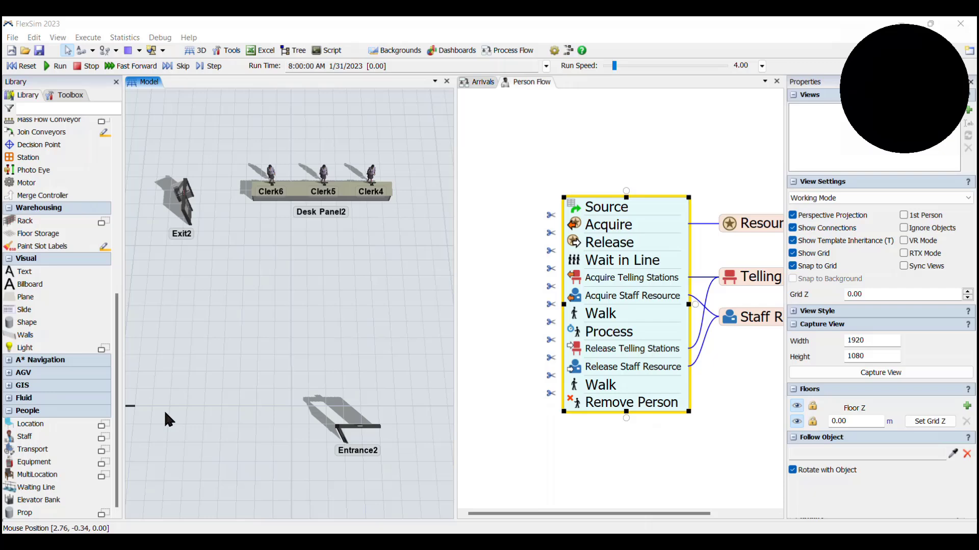
Step: Place a new waiting line between Desk Panel2 and Entrance2, and turn it so that it runs from right to left near the entrance
{"action": "left_click", "coordinate": [50, 488]}
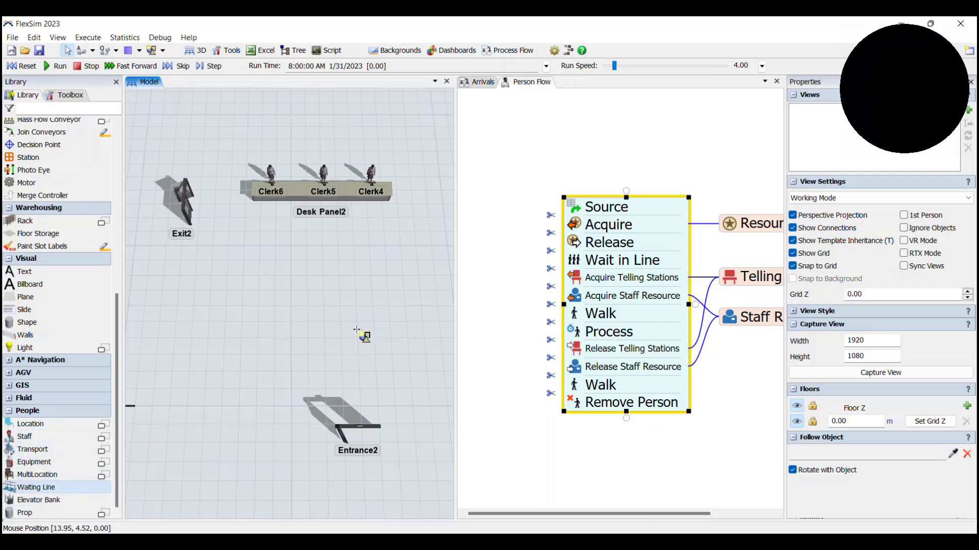
{"action": "left_click", "coordinate": [310, 305]}
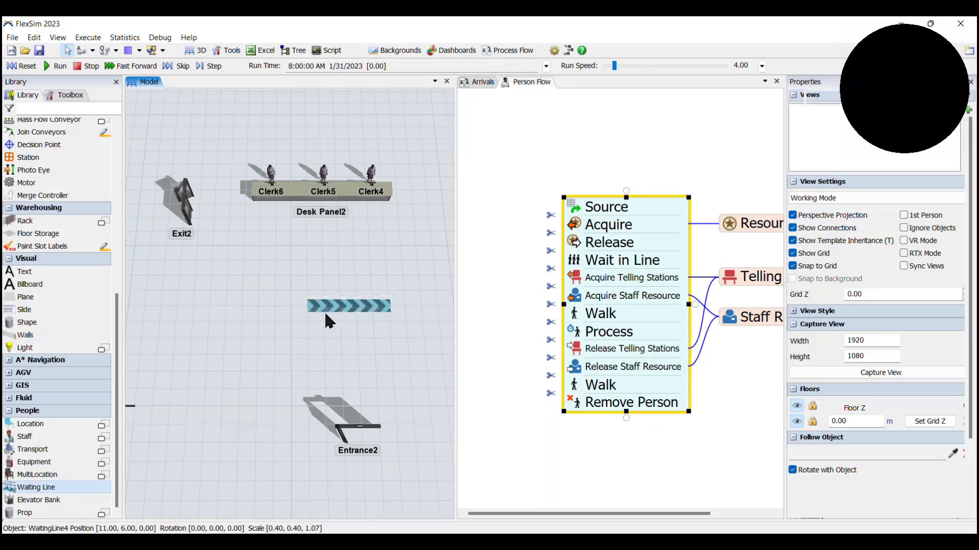
{"action": "left_click_drag", "start_coordinate": [337, 307], "coordinate": [288, 333]}
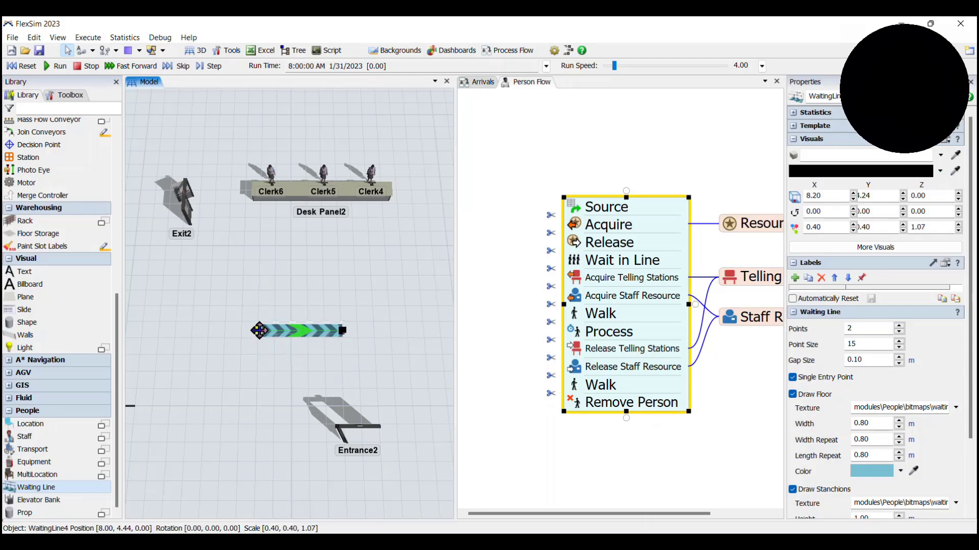
{"action": "left_click_drag", "start_coordinate": [260, 331], "coordinate": [333, 372]}
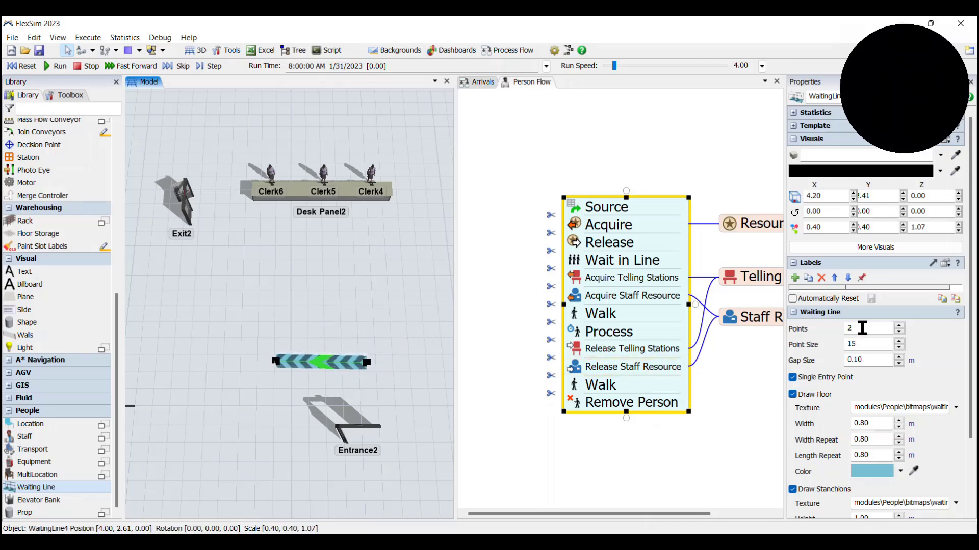
Step: Set the new waiting line to 4 points and arrange them into a C-shaped path that turns back in front of the entrance
{"action": "left_click", "coordinate": [900, 327]}
{"action": "left_click", "coordinate": [900, 327]}
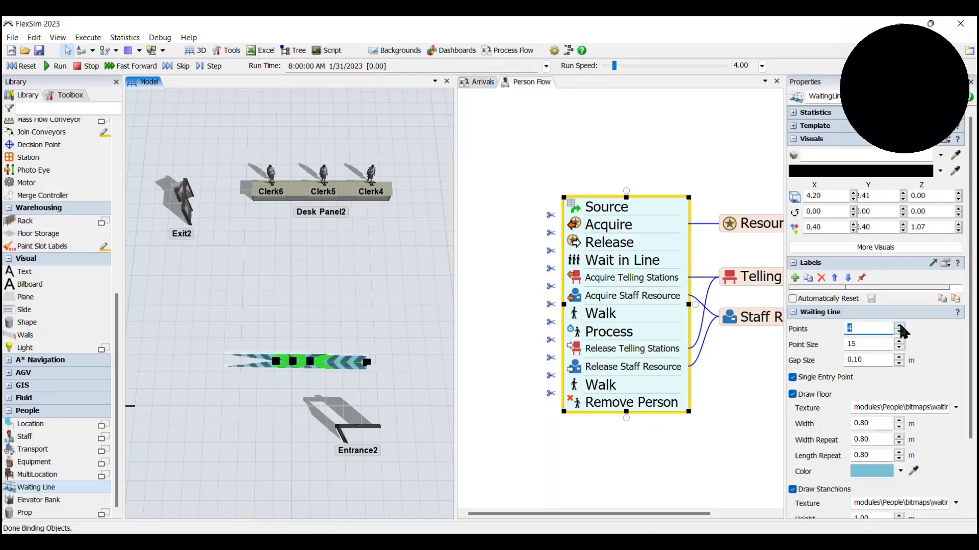
{"action": "left_click", "coordinate": [284, 372]}
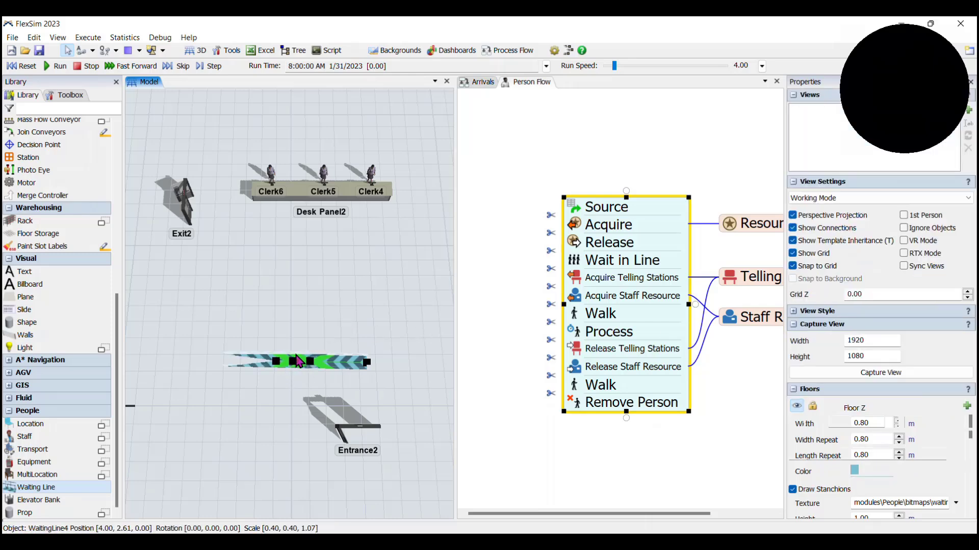
{"action": "left_click", "coordinate": [293, 368]}
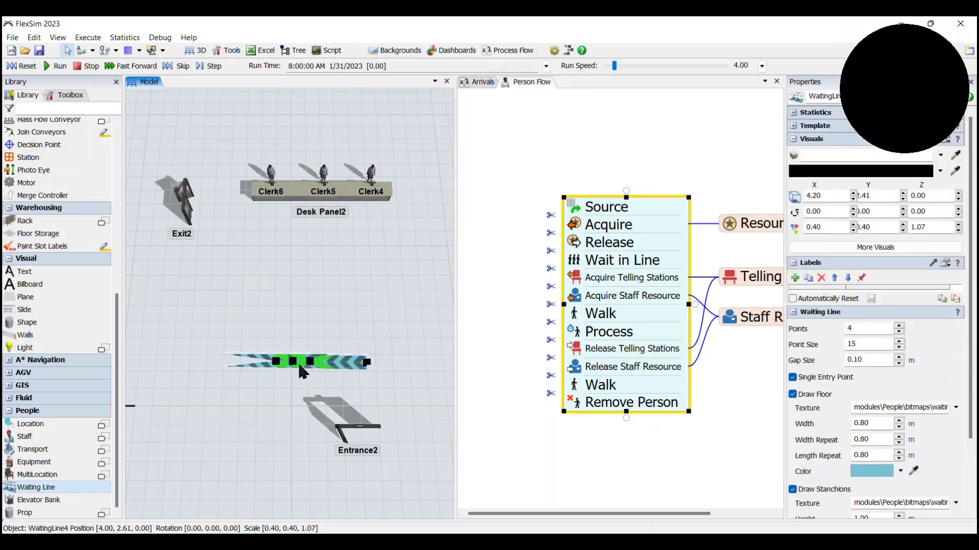
{"action": "left_click_drag", "start_coordinate": [297, 362], "coordinate": [275, 306]}
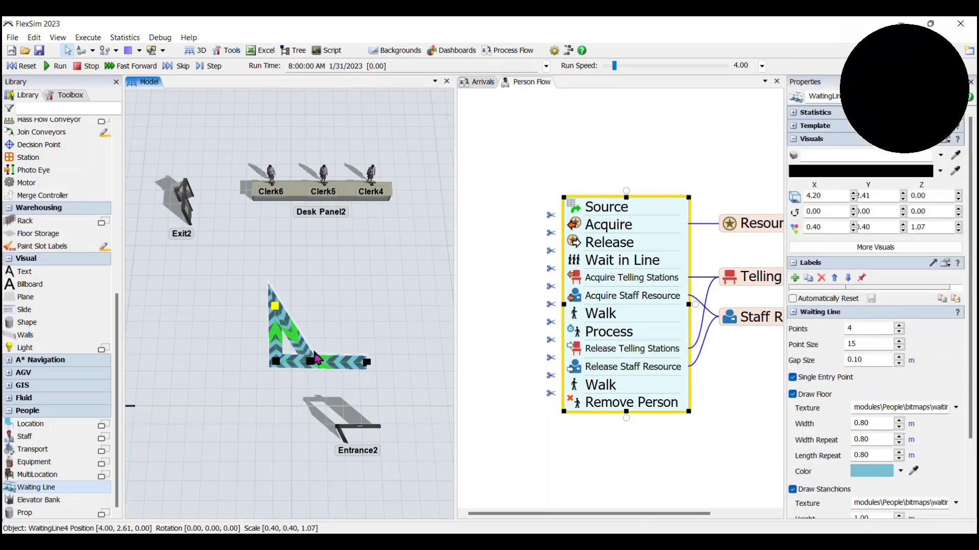
{"action": "left_click_drag", "start_coordinate": [309, 362], "coordinate": [365, 306]}
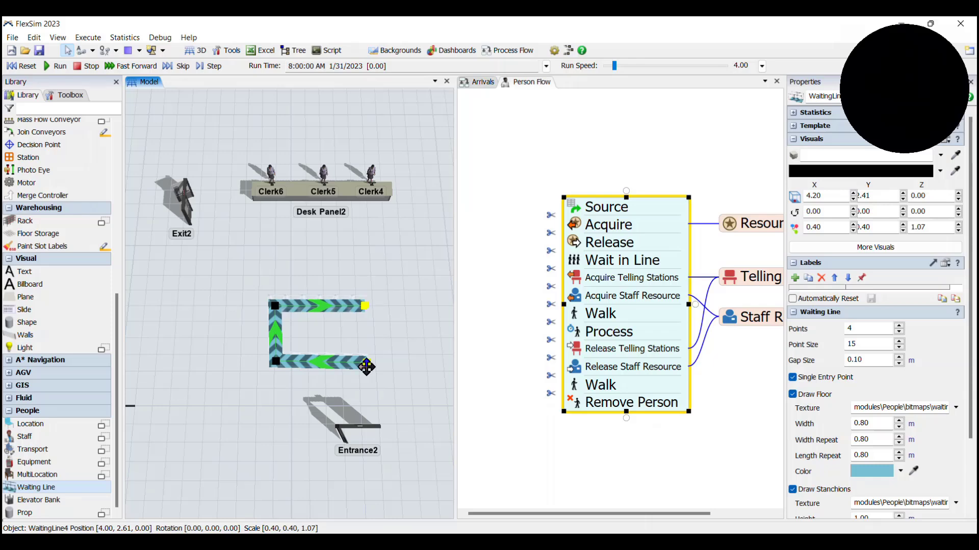
{"action": "left_click_drag", "start_coordinate": [372, 361], "coordinate": [376, 363]}
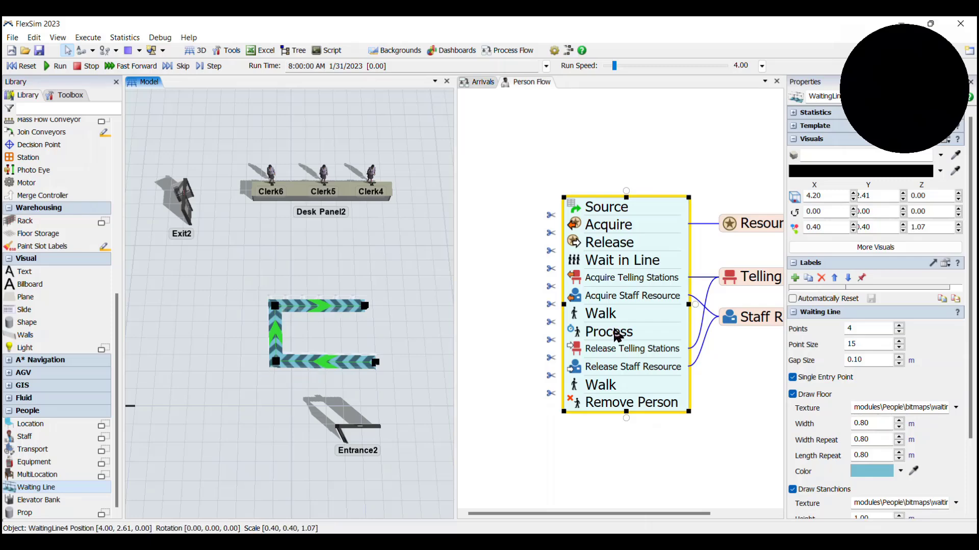
Step: Add a fifth point to the waiting line, place it so the last segment heads toward Desk Panel2, and deselect the line
{"action": "left_click", "coordinate": [898, 325]}
{"action": "left_click_drag", "start_coordinate": [381, 305], "coordinate": [364, 280]}
{"action": "left_click", "coordinate": [415, 323]}
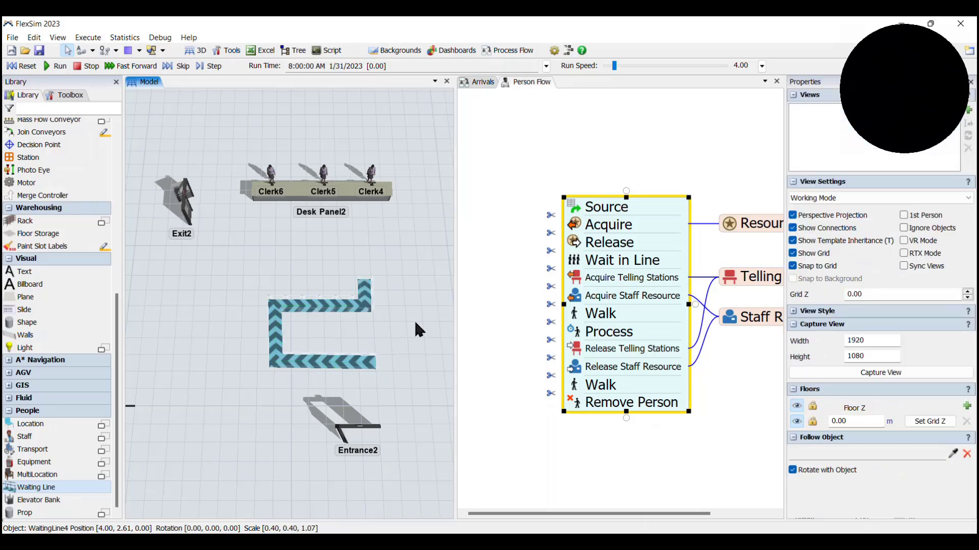
Step: Add a second Person Process Flow for the customers of the second desk
{"action": "left_click", "coordinate": [475, 356]}
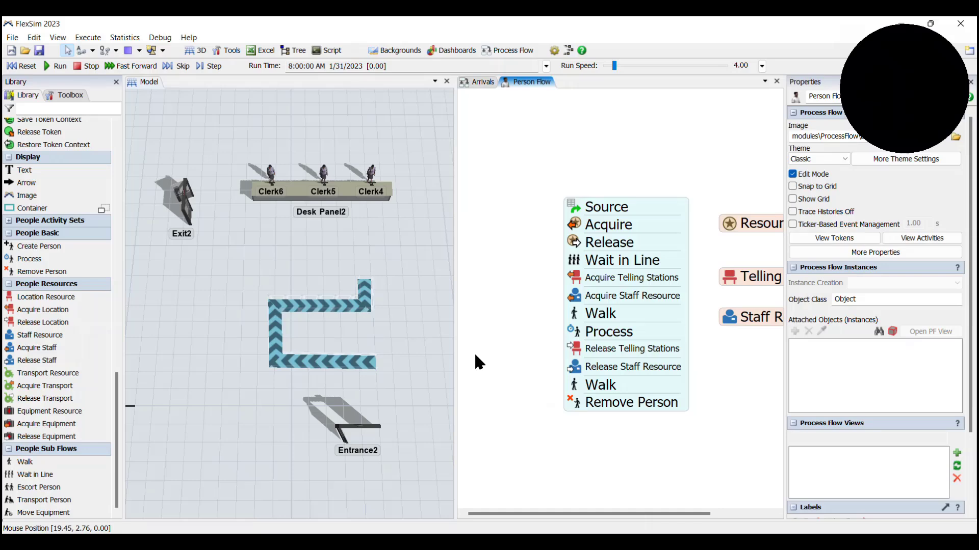
{"action": "left_click", "coordinate": [506, 50]}
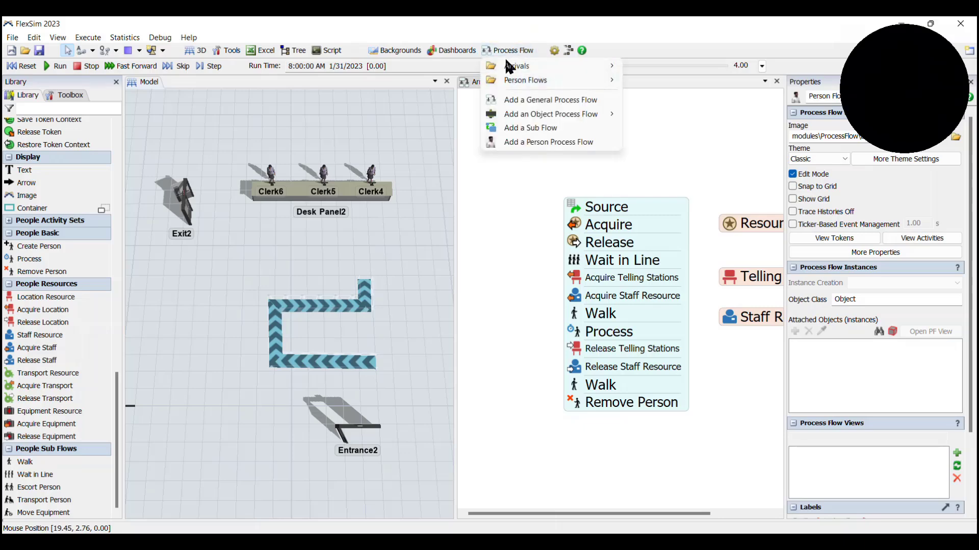
{"action": "left_click", "coordinate": [526, 145]}
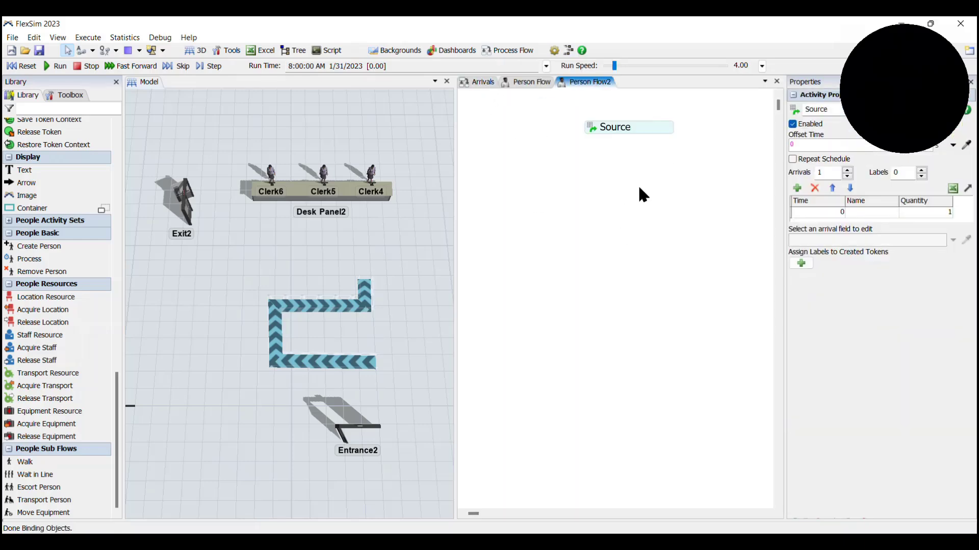
Step: In the Arrivals flow, detach the Date Time Source from the second activity block and delete it
{"action": "left_click", "coordinate": [465, 80]}
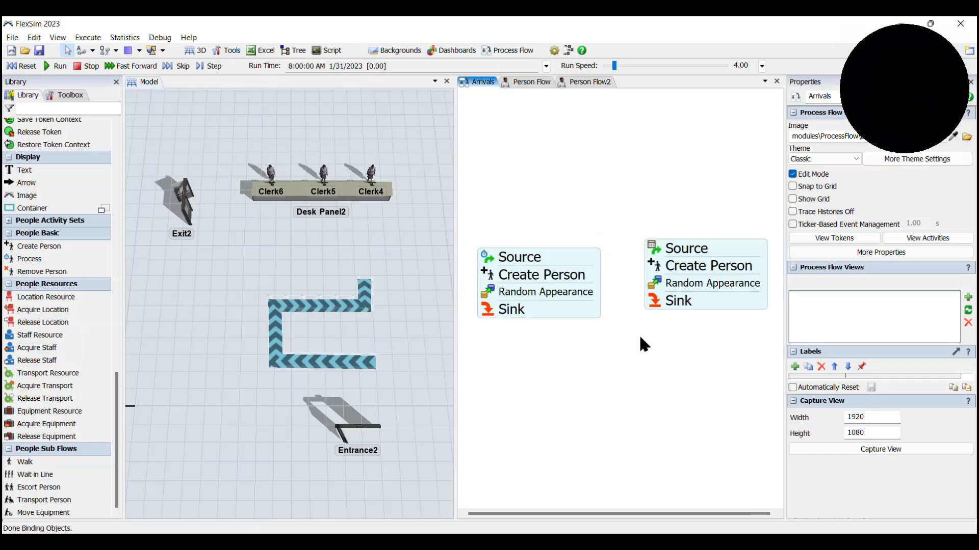
{"action": "left_click", "coordinate": [681, 295]}
{"action": "left_click_drag", "start_coordinate": [681, 294], "coordinate": [671, 302]}
{"action": "left_click", "coordinate": [669, 351]}
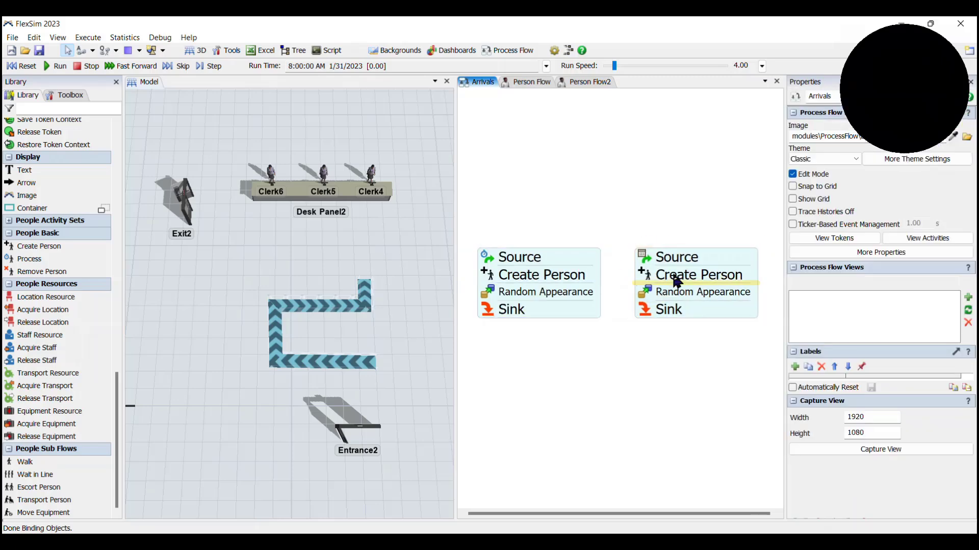
{"action": "left_click", "coordinate": [675, 259]}
{"action": "left_click", "coordinate": [622, 266]}
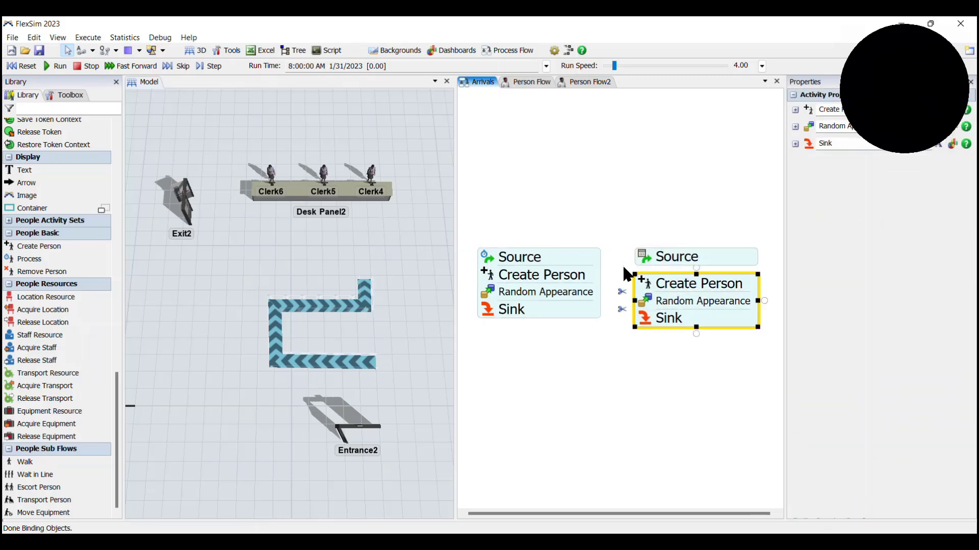
{"action": "left_click", "coordinate": [667, 258]}
{"action": "left_click_drag", "start_coordinate": [669, 264], "coordinate": [666, 225]}
{"action": "key", "text": "Delete"}
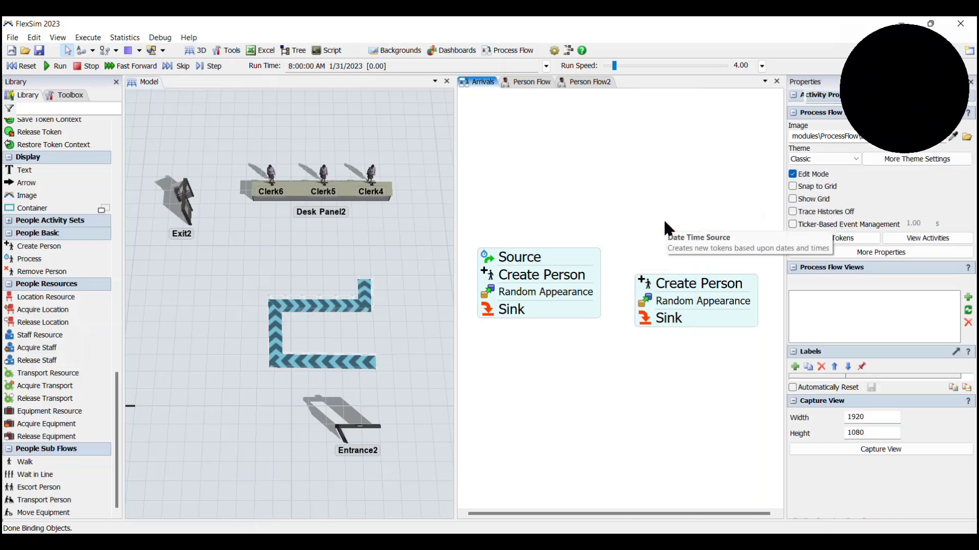
Step: Detach the first block's Source, paste a copy onto the second block, and reattach the original to its own block
{"action": "left_click", "coordinate": [550, 258]}
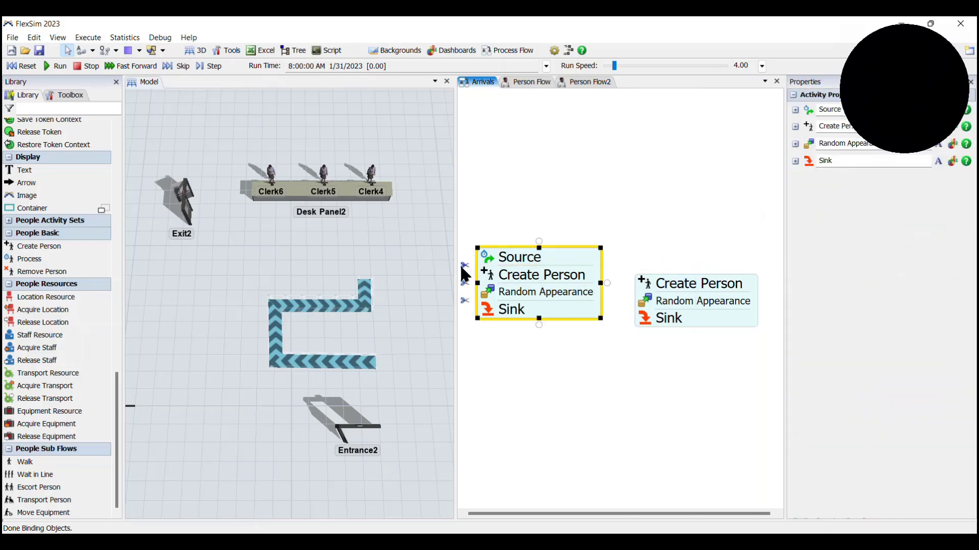
{"action": "left_click", "coordinate": [463, 266]}
{"action": "left_click", "coordinate": [549, 260]}
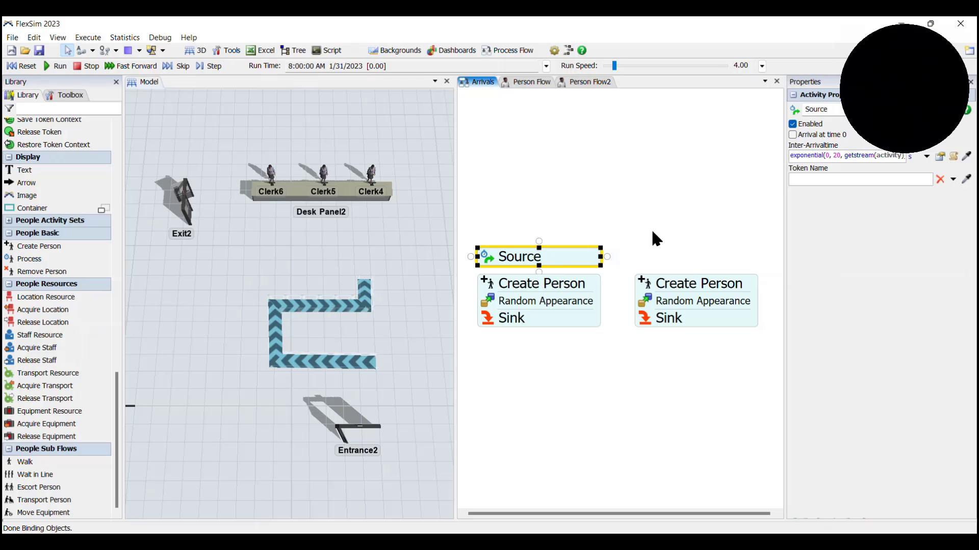
{"action": "left_click", "coordinate": [685, 254]}
{"action": "key", "text": "ctrl+v"}
{"action": "left_click_drag", "start_coordinate": [718, 261], "coordinate": [665, 264]}
{"action": "left_click_drag", "start_coordinate": [531, 254], "coordinate": [536, 264]}
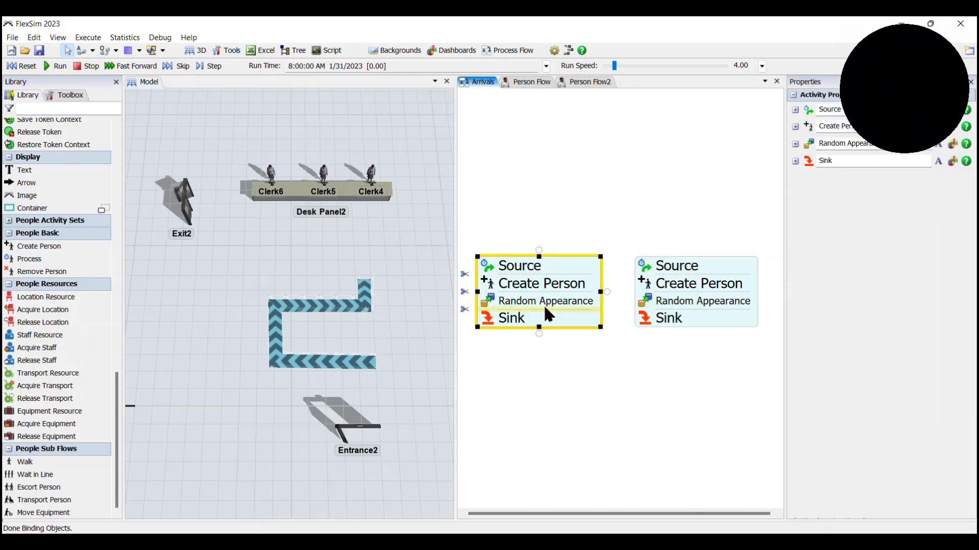
Step: Set the second block's Create Person destination to Entrance2 and its person flow to Person Flow2
{"action": "left_click", "coordinate": [575, 362]}
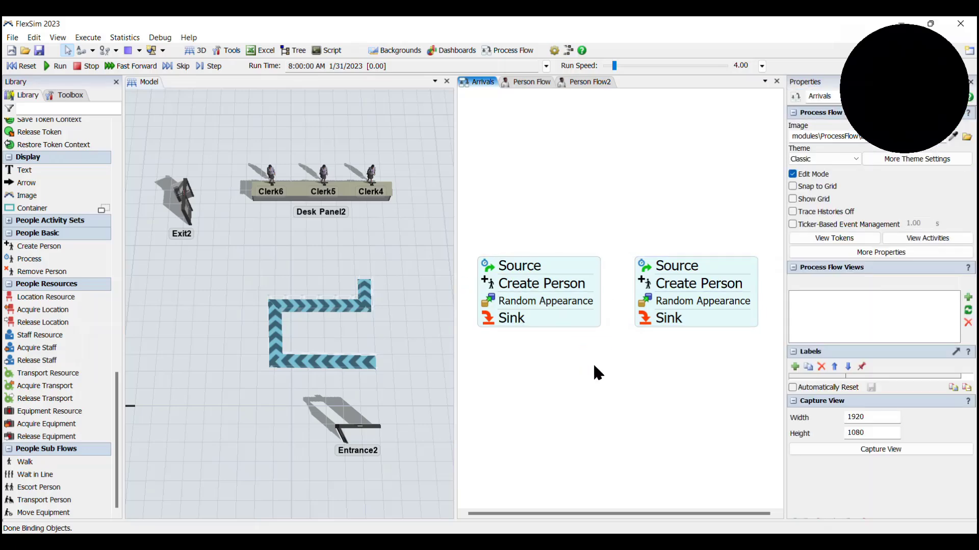
{"action": "double_click", "coordinate": [648, 284]}
{"action": "left_click", "coordinate": [339, 427]}
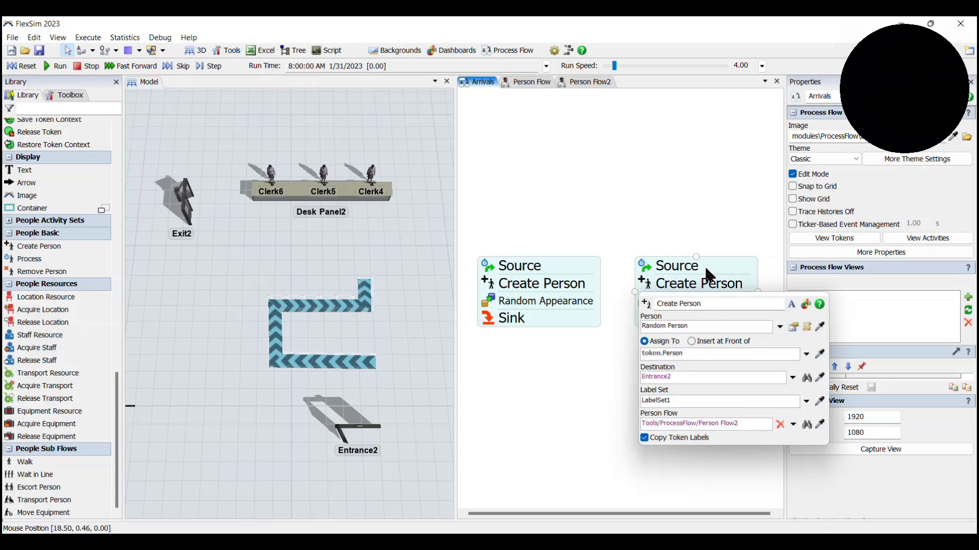
{"action": "left_click", "coordinate": [685, 217]}
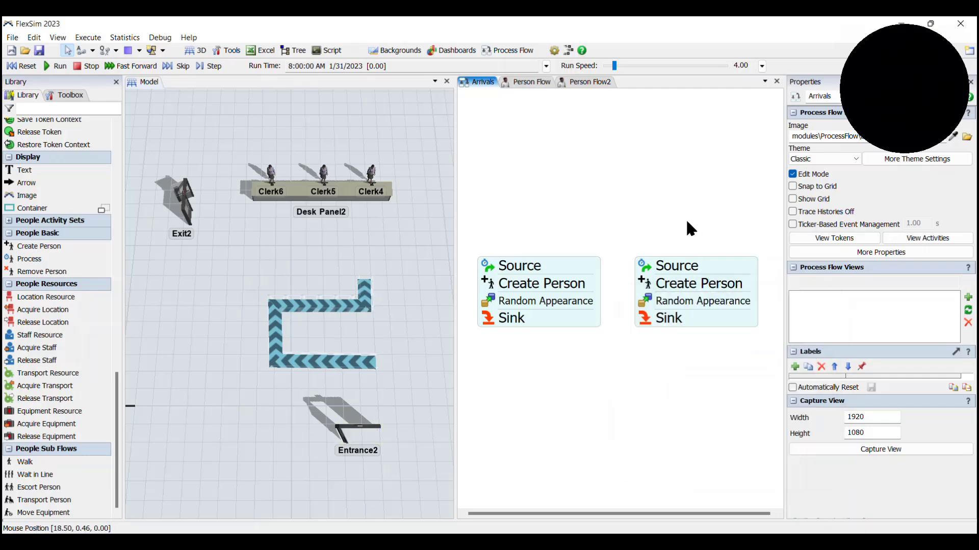
Step: In Person Flow2, add a Wait in Line activity directly below the Source
{"action": "left_click", "coordinate": [579, 82]}
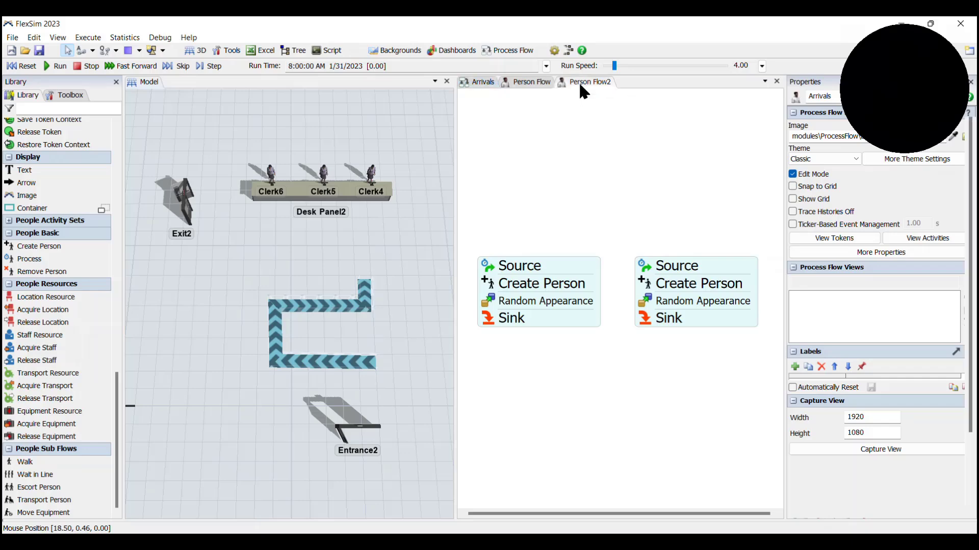
{"action": "left_click", "coordinate": [579, 82]}
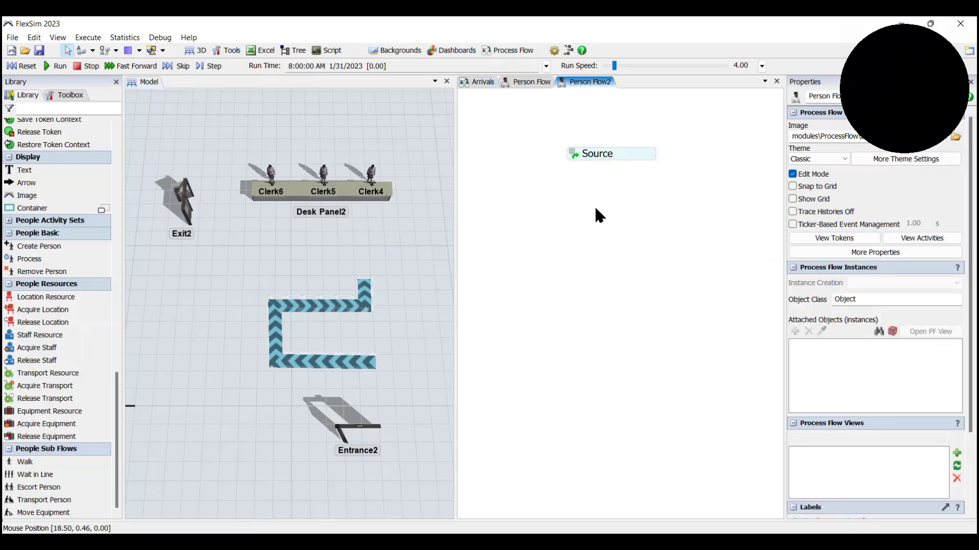
{"action": "scroll", "coordinate": [591, 206], "scroll_direction": "up", "scroll_amount": 3}
{"action": "left_click_drag", "start_coordinate": [597, 183], "coordinate": [591, 233]}
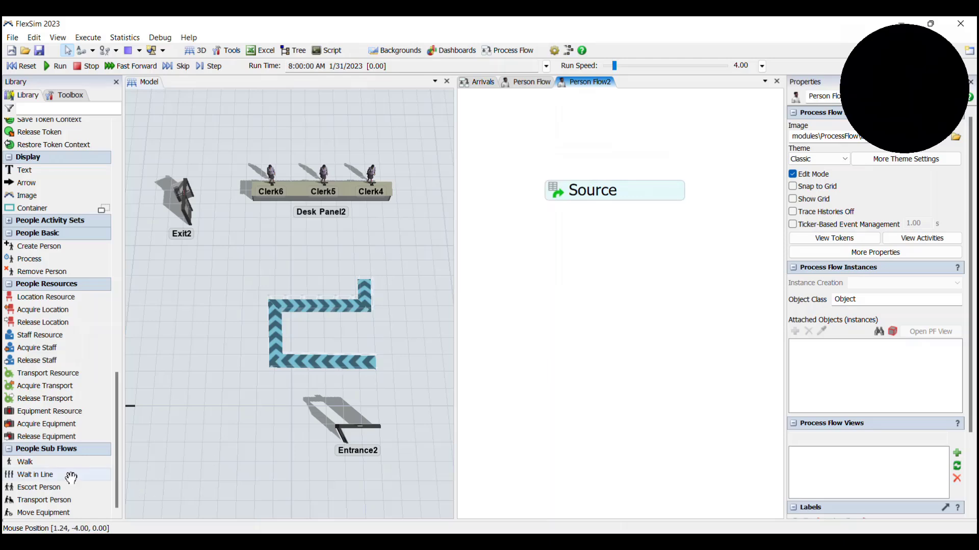
{"action": "left_click", "coordinate": [573, 198]}
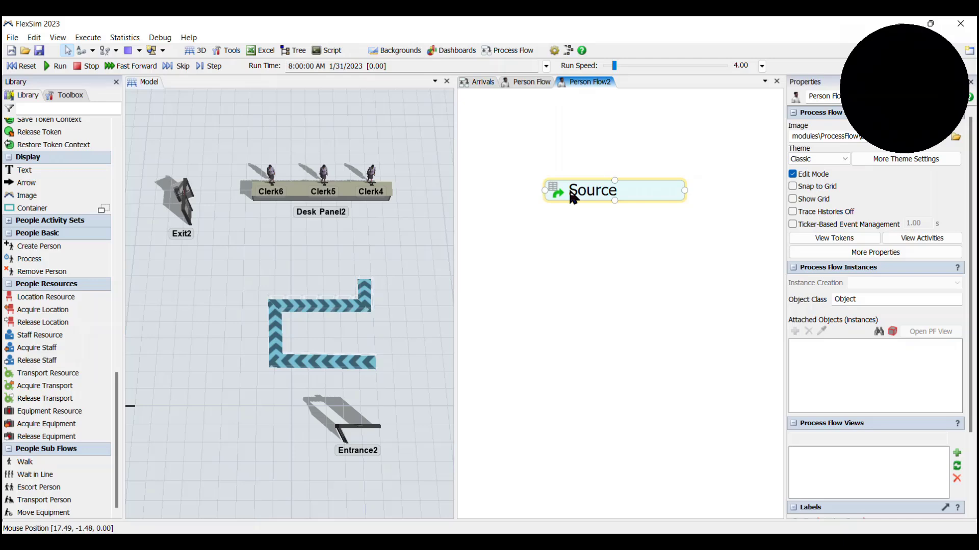
{"action": "left_click", "coordinate": [484, 176]}
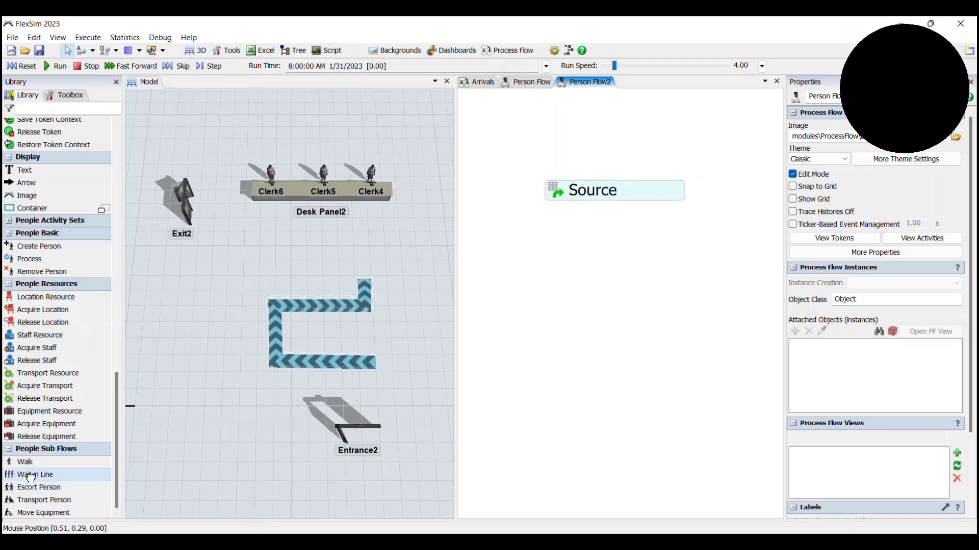
{"action": "left_click_drag", "start_coordinate": [30, 477], "coordinate": [498, 398]}
{"action": "left_click_drag", "start_coordinate": [546, 209], "coordinate": [587, 214]}
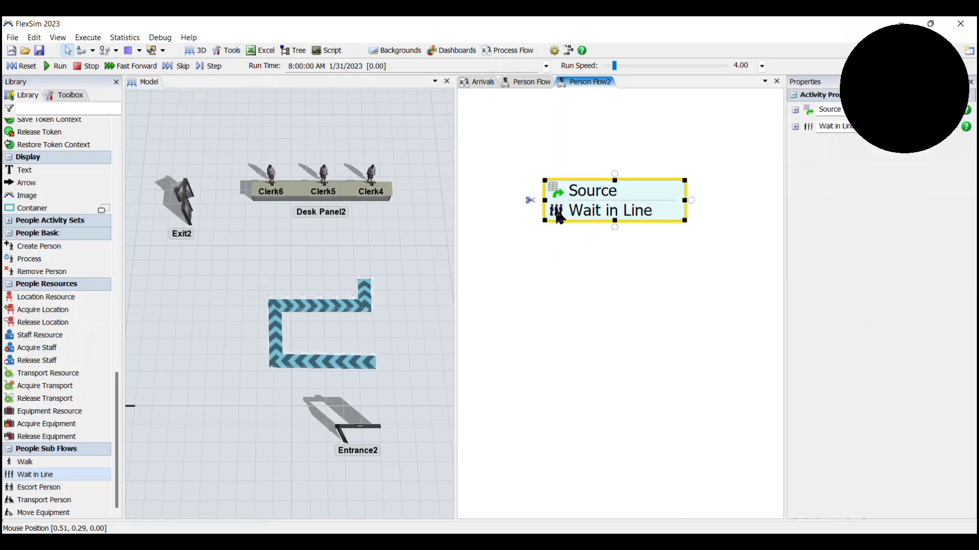
Step: Set the Wait in Line activity's waiting line to the winding queue in front of the second desk
{"action": "left_click", "coordinate": [556, 212]}
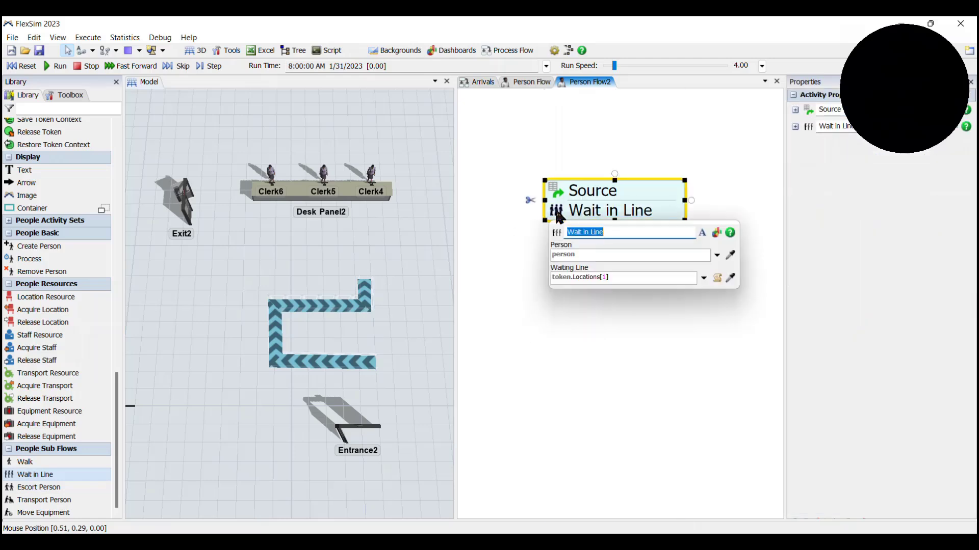
{"action": "left_click", "coordinate": [730, 278]}
{"action": "left_click", "coordinate": [317, 308]}
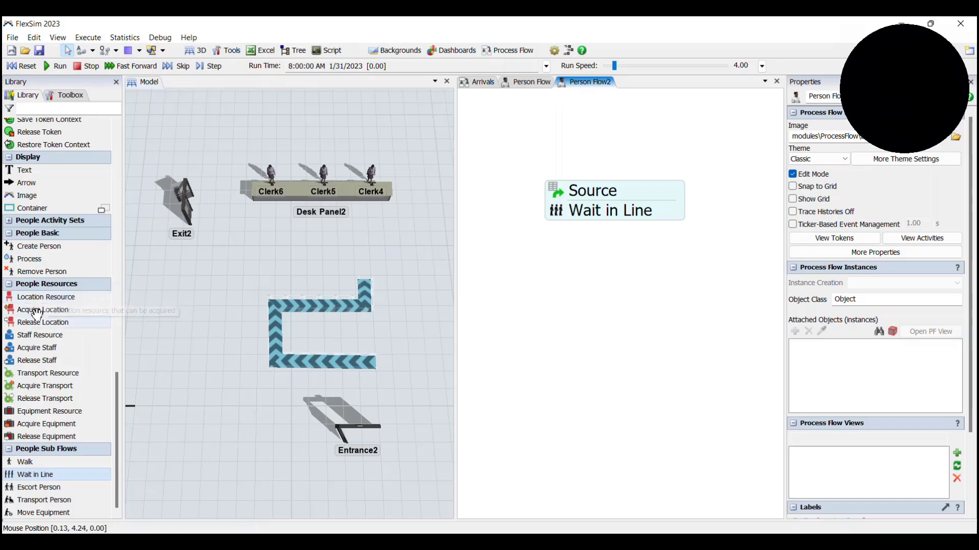
Step: Add Acquire Location below Wait in Line, with a Location Resource beside it and a separate Release Location further down
{"action": "left_click", "coordinate": [43, 309]}
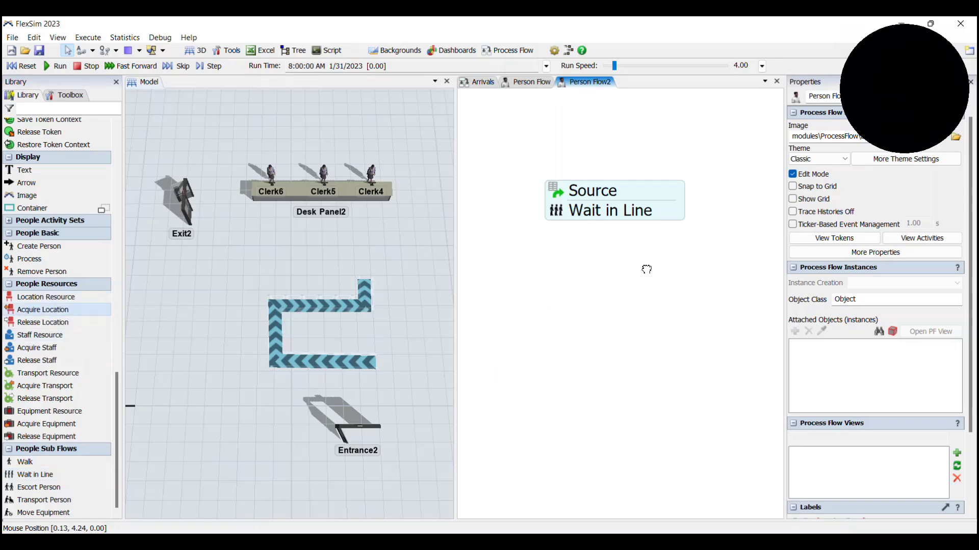
{"action": "left_click", "coordinate": [646, 269]}
{"action": "left_click_drag", "start_coordinate": [592, 264], "coordinate": [597, 236]}
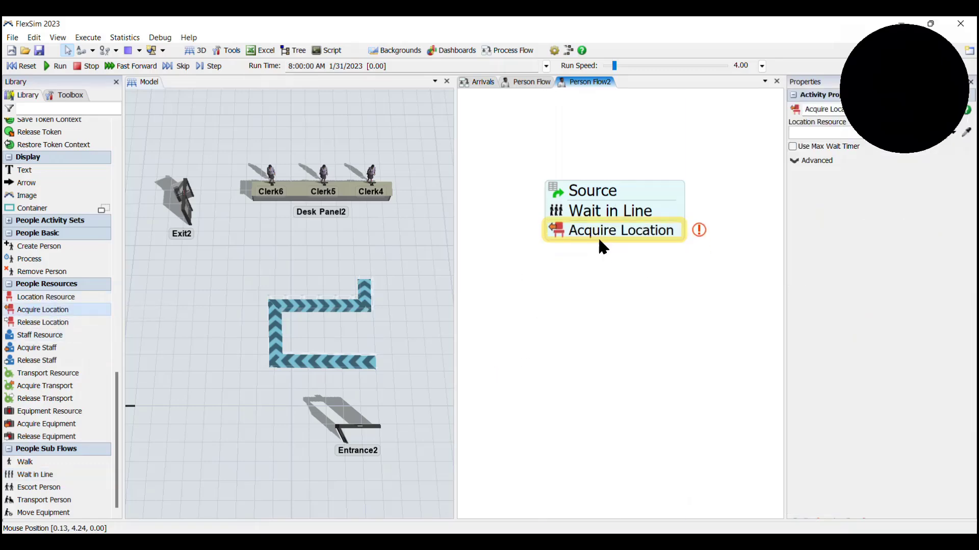
{"action": "left_click", "coordinate": [56, 295]}
{"action": "left_click", "coordinate": [563, 312]}
{"action": "left_click_drag", "start_coordinate": [602, 323], "coordinate": [751, 236]}
{"action": "left_click", "coordinate": [42, 323]}
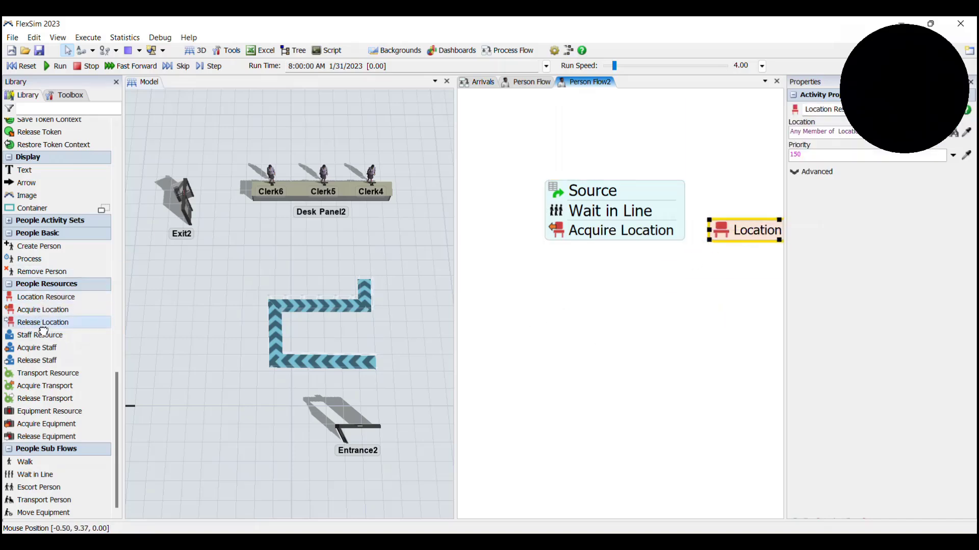
{"action": "left_click", "coordinate": [480, 392]}
{"action": "left_click_drag", "start_coordinate": [480, 395], "coordinate": [540, 387]}
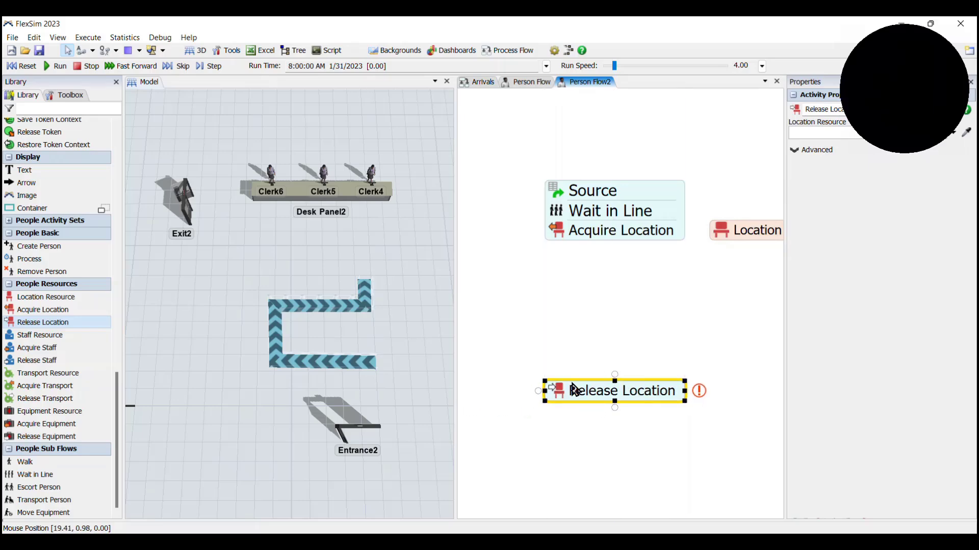
Step: Link both the Acquire Location and Release Location activities to the Location Resource
{"action": "left_click", "coordinate": [604, 216]}
{"action": "left_click", "coordinate": [647, 234]}
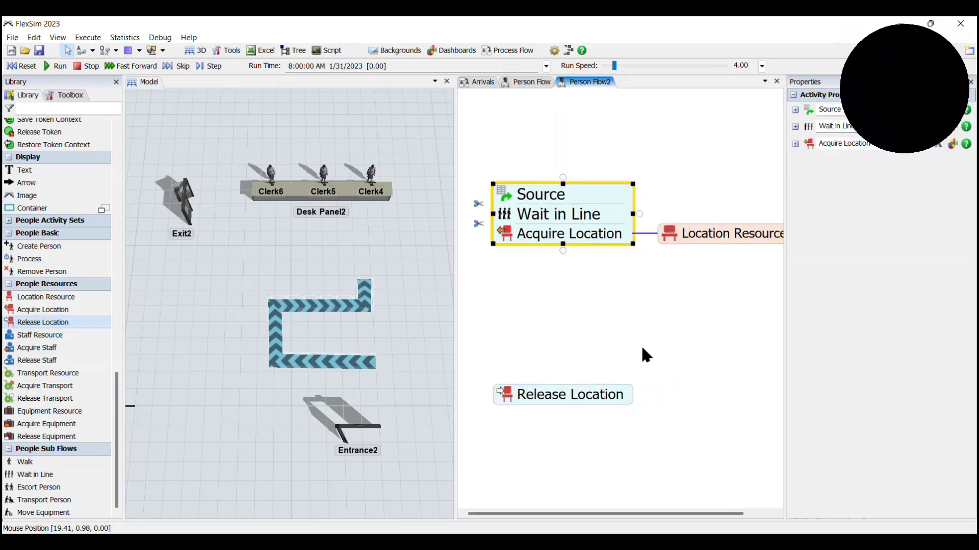
{"action": "left_click", "coordinate": [616, 395]}
{"action": "left_click", "coordinate": [647, 394]}
{"action": "left_click", "coordinate": [681, 233]}
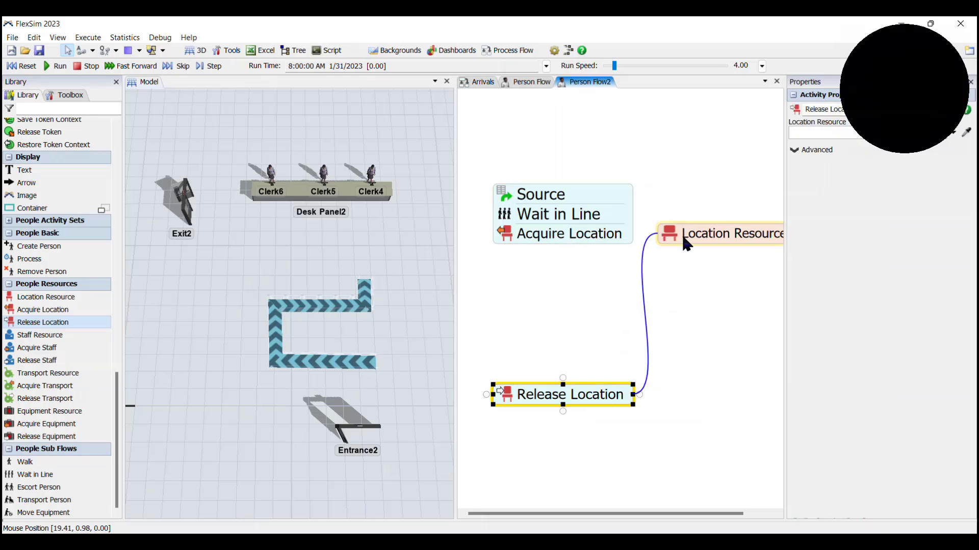
Step: Put Computer4, in front of Clerk6, into a new location group and name the group Workstations
{"action": "left_click", "coordinate": [669, 237]}
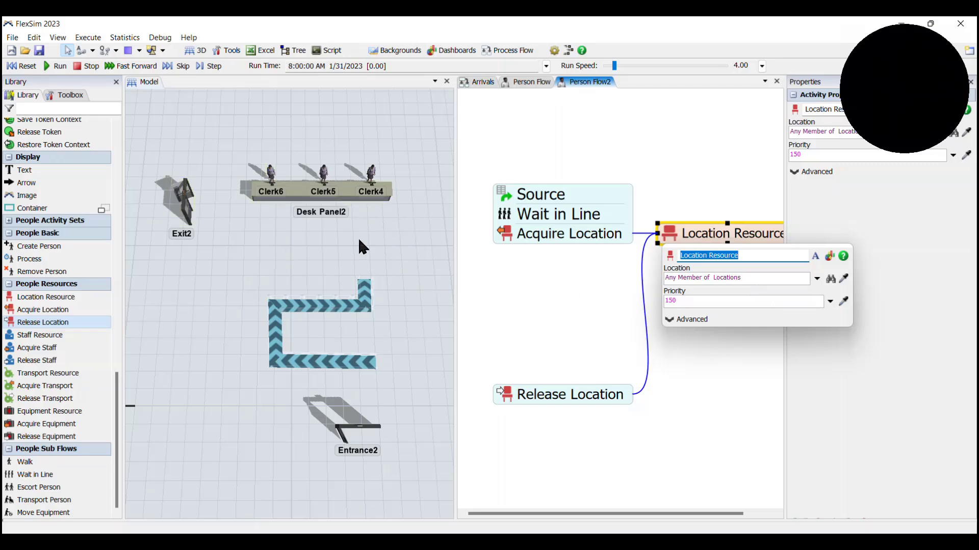
{"action": "left_click", "coordinate": [349, 251]}
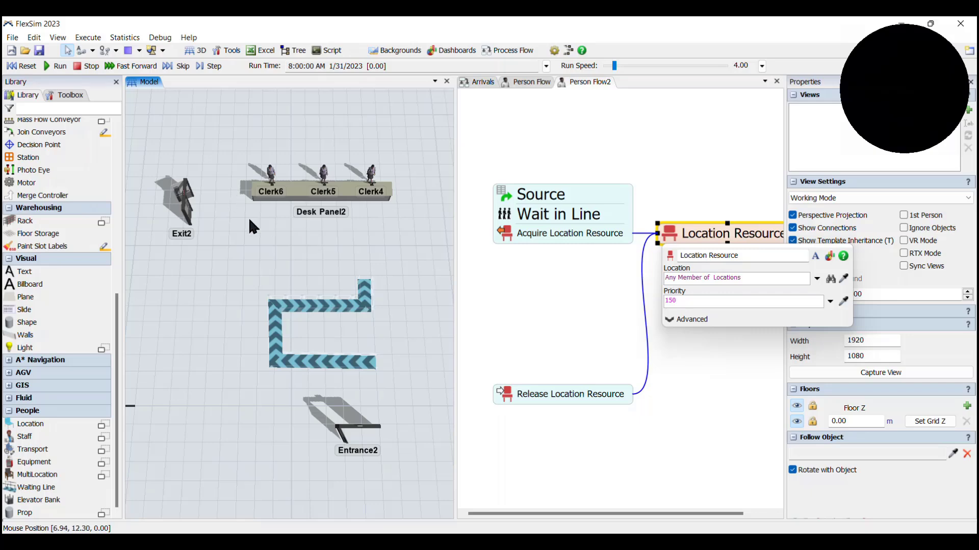
{"action": "scroll", "coordinate": [312, 220], "scroll_direction": "up", "scroll_amount": 3}
{"action": "left_click_drag", "start_coordinate": [311, 221], "coordinate": [310, 361]}
{"action": "scroll", "coordinate": [224, 294], "scroll_direction": "up", "scroll_amount": 5}
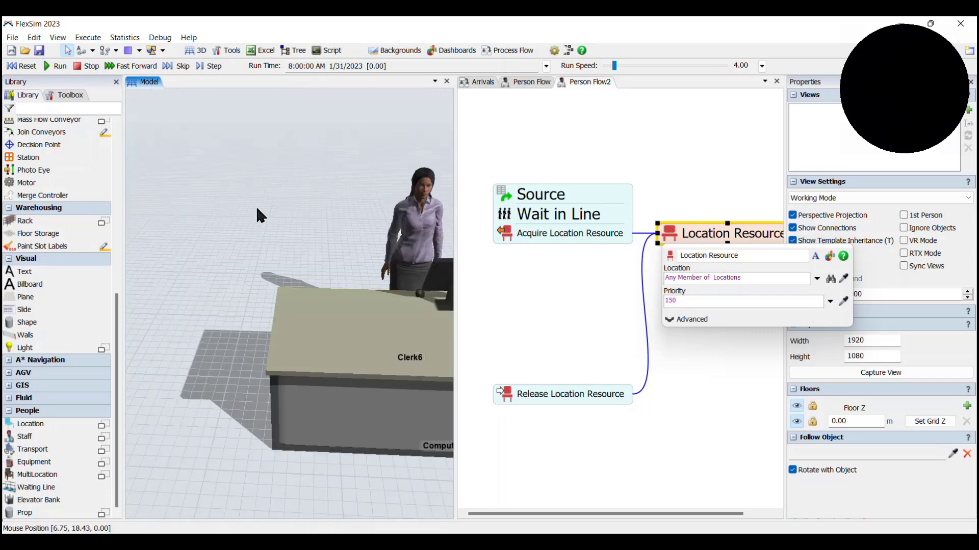
{"action": "scroll", "coordinate": [253, 276], "scroll_direction": "up", "scroll_amount": 2}
{"action": "right_click", "coordinate": [252, 270]}
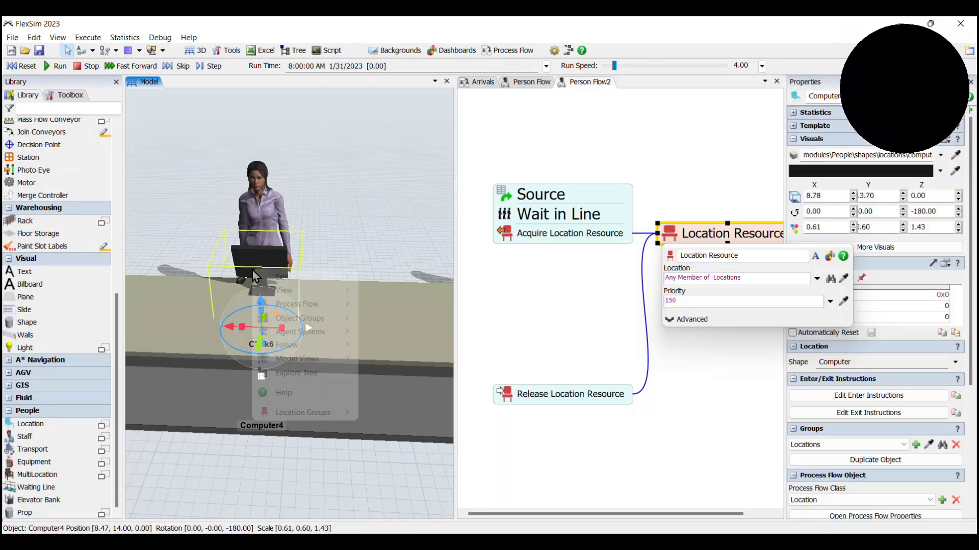
{"action": "mouse_move", "coordinate": [311, 415]}
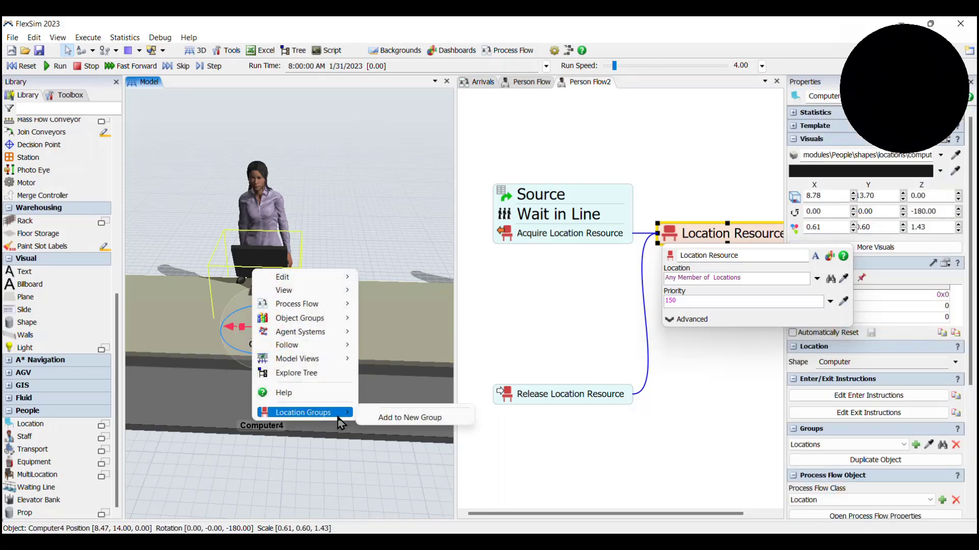
{"action": "left_click", "coordinate": [371, 419]}
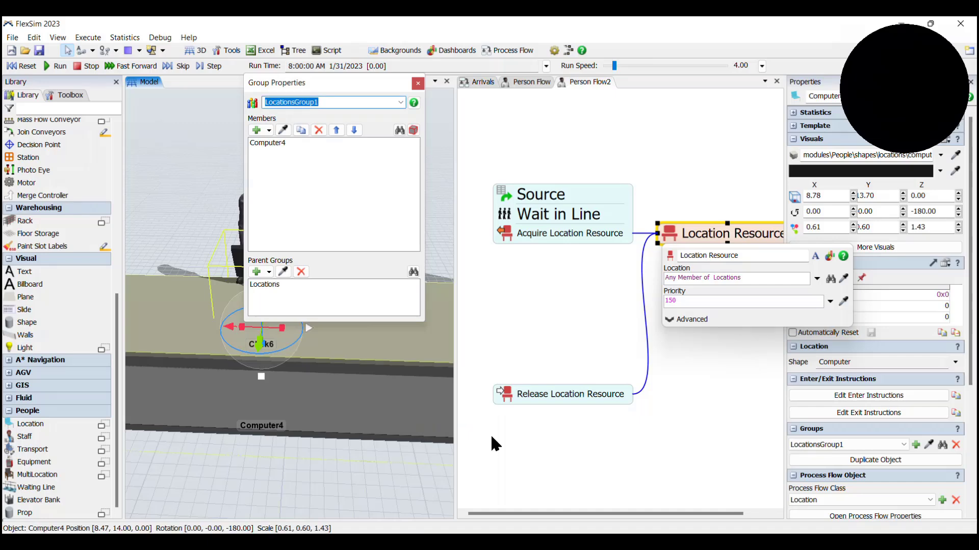
{"action": "type", "text": "Workstations"}
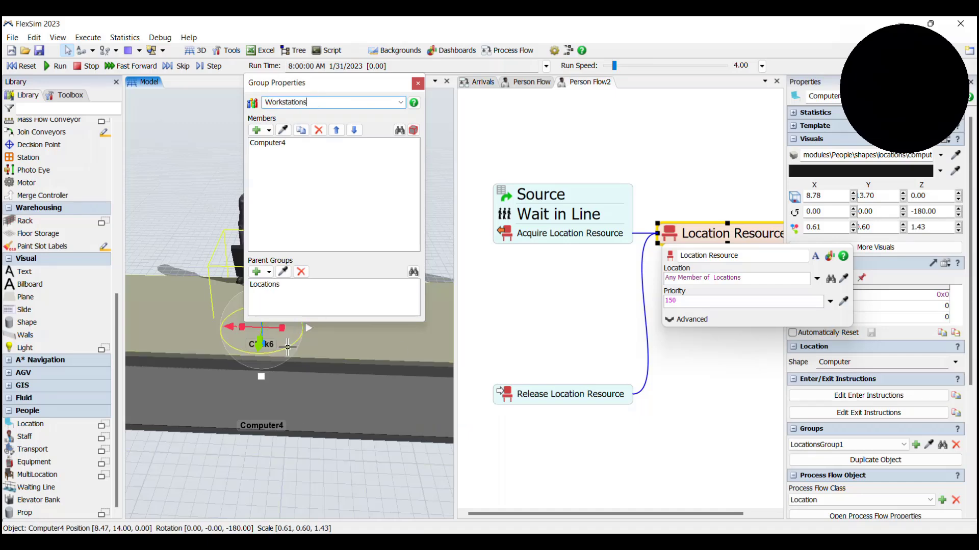
{"action": "left_click", "coordinate": [295, 484]}
Step: Add Computer5 and Computer6 on the second desk as members of the Workstations group
{"action": "scroll", "coordinate": [297, 487], "scroll_direction": "down", "scroll_amount": 4}
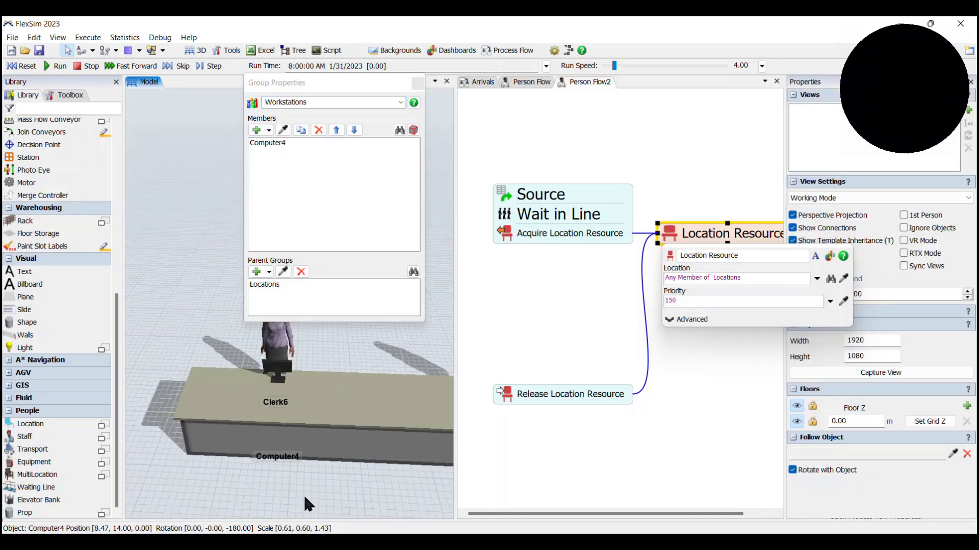
{"action": "left_click_drag", "start_coordinate": [322, 483], "coordinate": [156, 447]}
{"action": "left_click", "coordinate": [282, 131]}
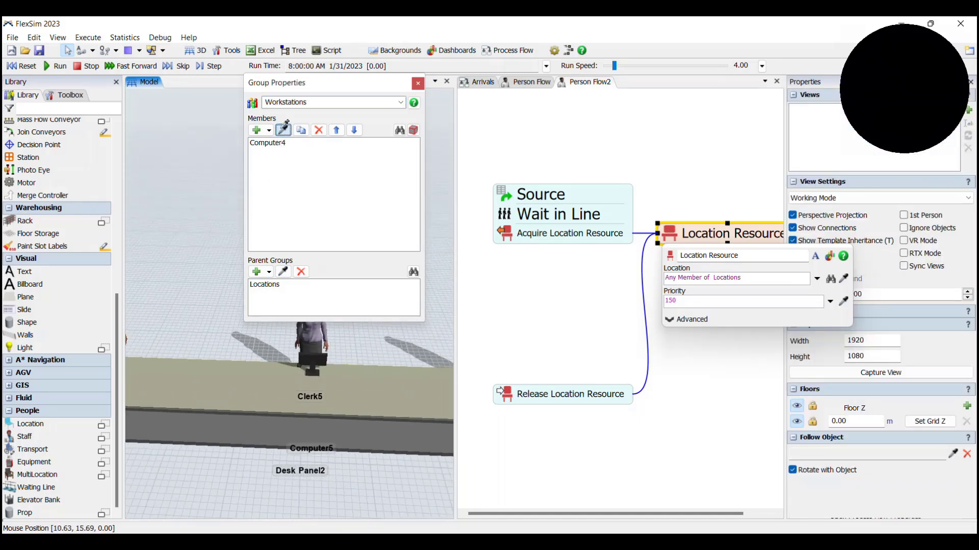
{"action": "left_click", "coordinate": [321, 357]}
{"action": "left_click_drag", "start_coordinate": [423, 348], "coordinate": [250, 335]}
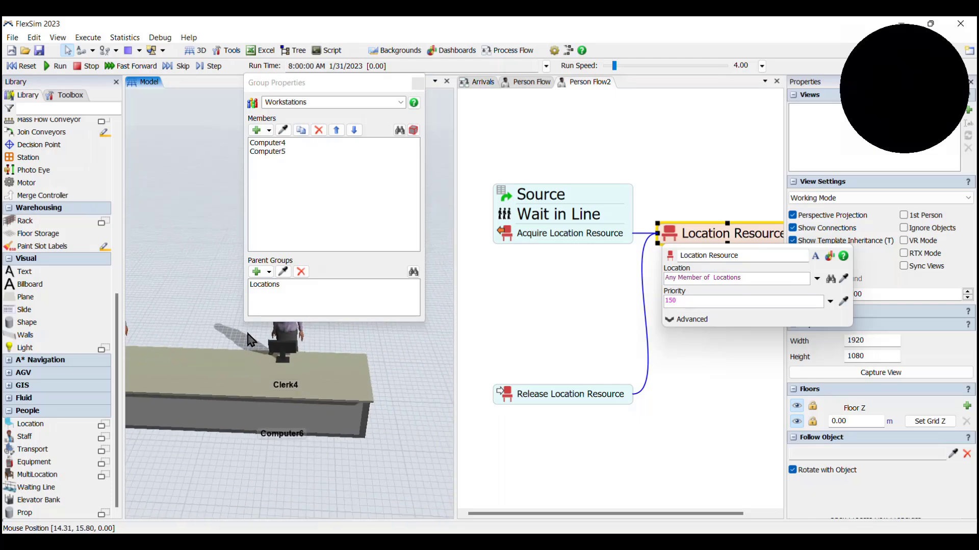
{"action": "left_click", "coordinate": [283, 130]}
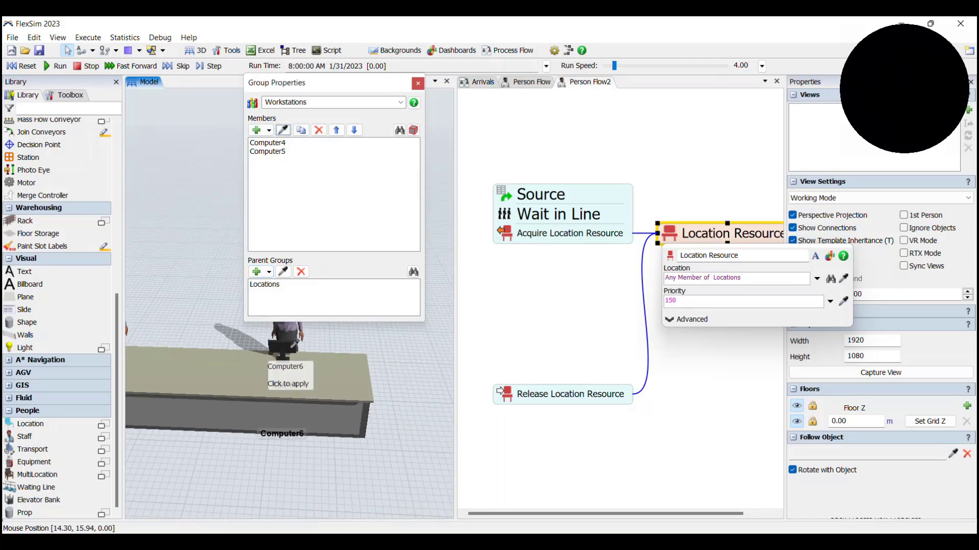
{"action": "left_click", "coordinate": [291, 350]}
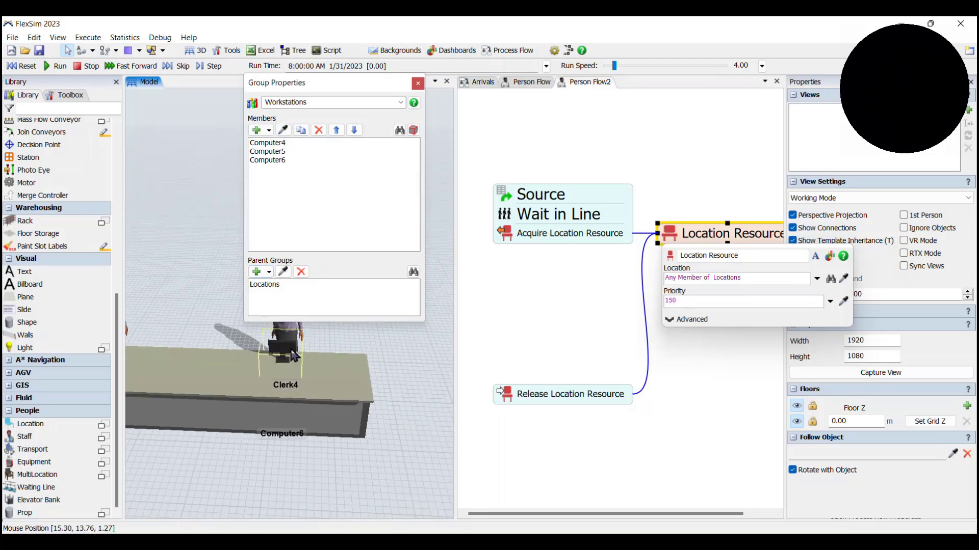
{"action": "left_click", "coordinate": [416, 84]}
Step: Set the Location Resource's location to the Workstations location group
{"action": "scroll", "coordinate": [248, 242], "scroll_direction": "down", "scroll_amount": 5}
{"action": "left_click_drag", "start_coordinate": [247, 242], "coordinate": [273, 257]}
{"action": "right_click_drag", "start_coordinate": [273, 256], "coordinate": [275, 261]}
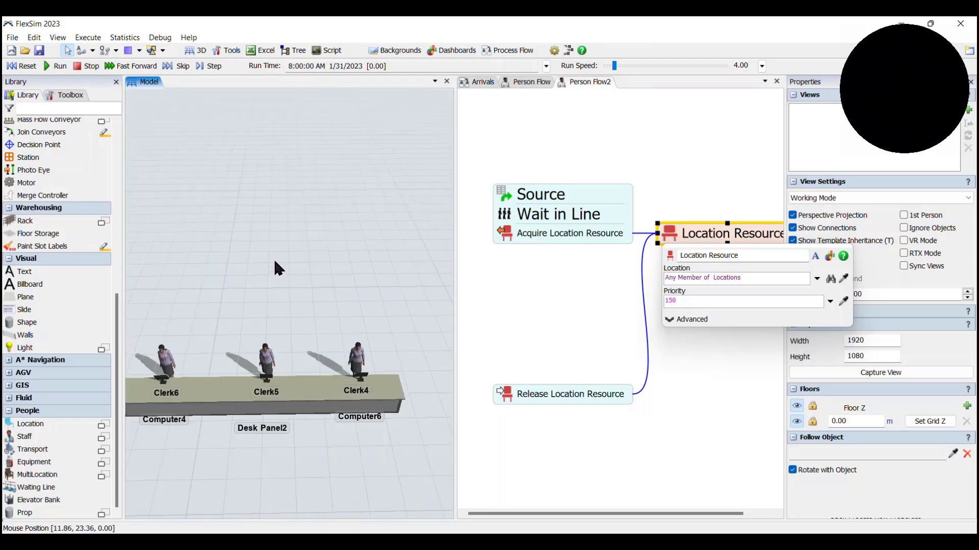
{"action": "scroll", "coordinate": [279, 270], "scroll_direction": "down", "scroll_amount": 4}
{"action": "left_click_drag", "start_coordinate": [283, 279], "coordinate": [327, 227]}
{"action": "right_click_drag", "start_coordinate": [326, 228], "coordinate": [329, 236]}
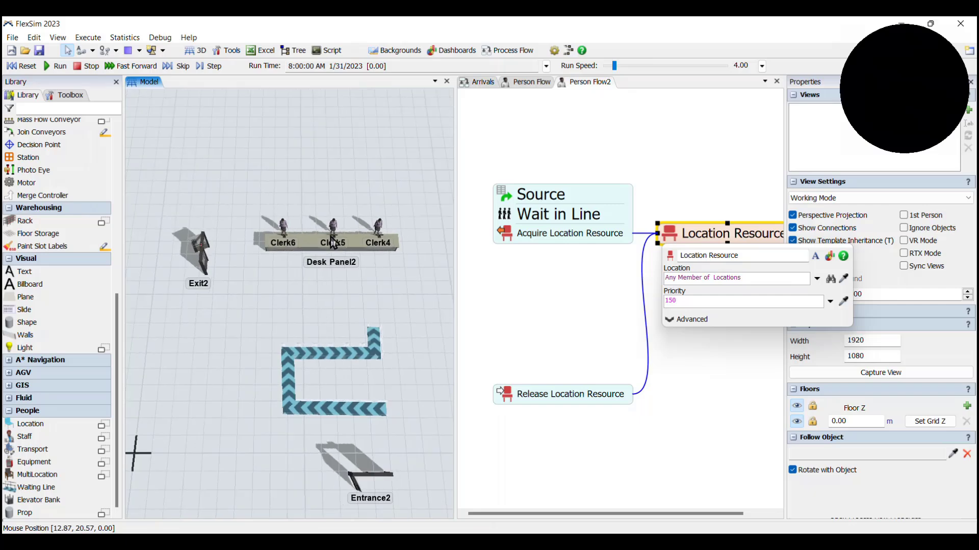
{"action": "left_click_drag", "start_coordinate": [380, 185], "coordinate": [359, 179]}
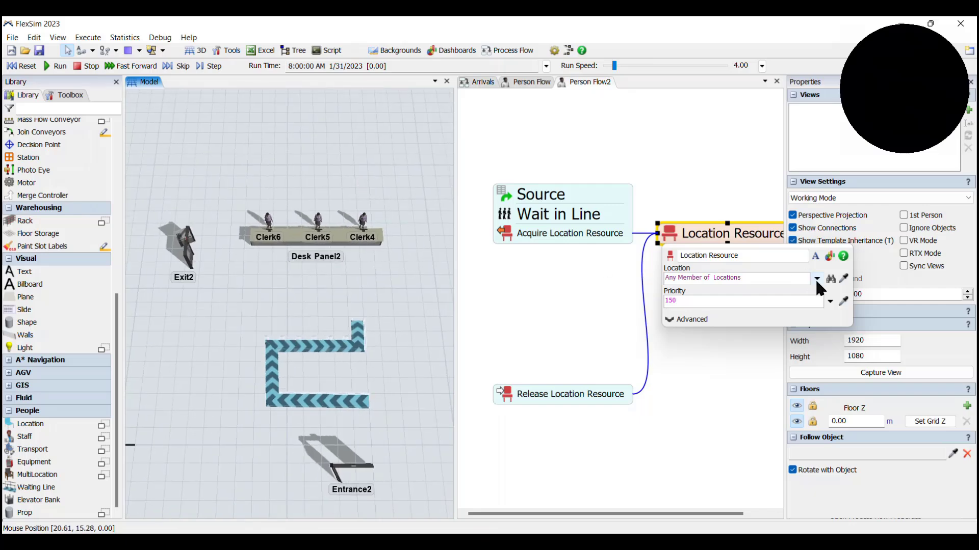
{"action": "left_click", "coordinate": [816, 279]}
{"action": "mouse_move", "coordinate": [787, 297]}
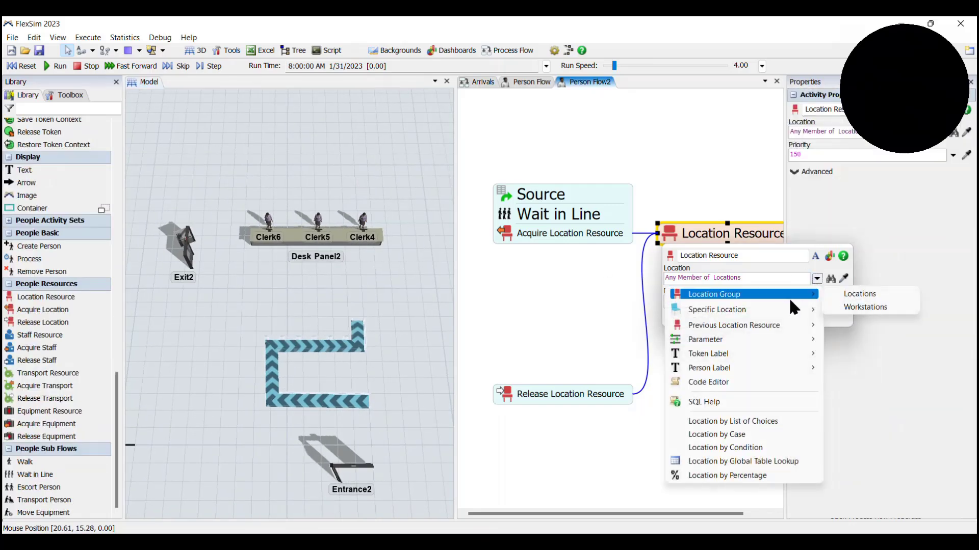
{"action": "left_click", "coordinate": [873, 307]}
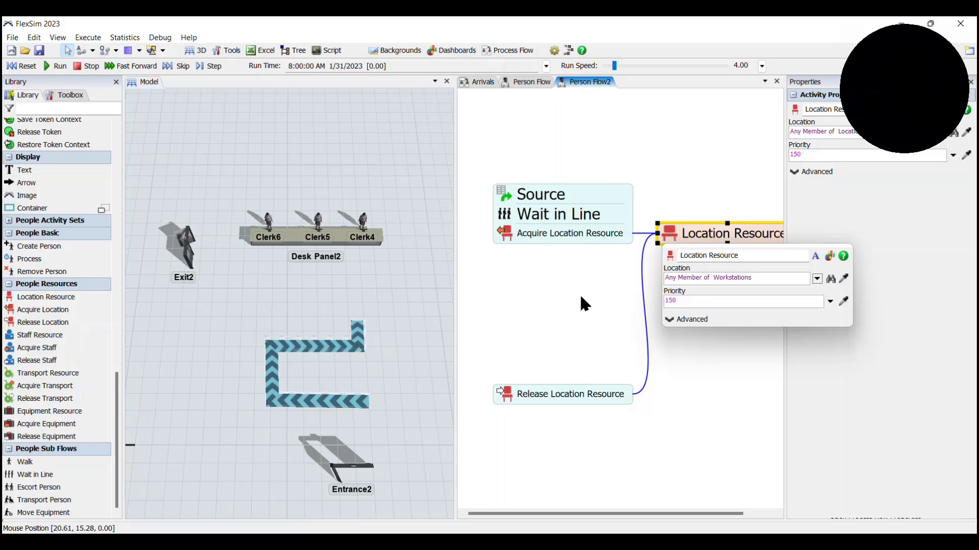
{"action": "left_click", "coordinate": [522, 313]}
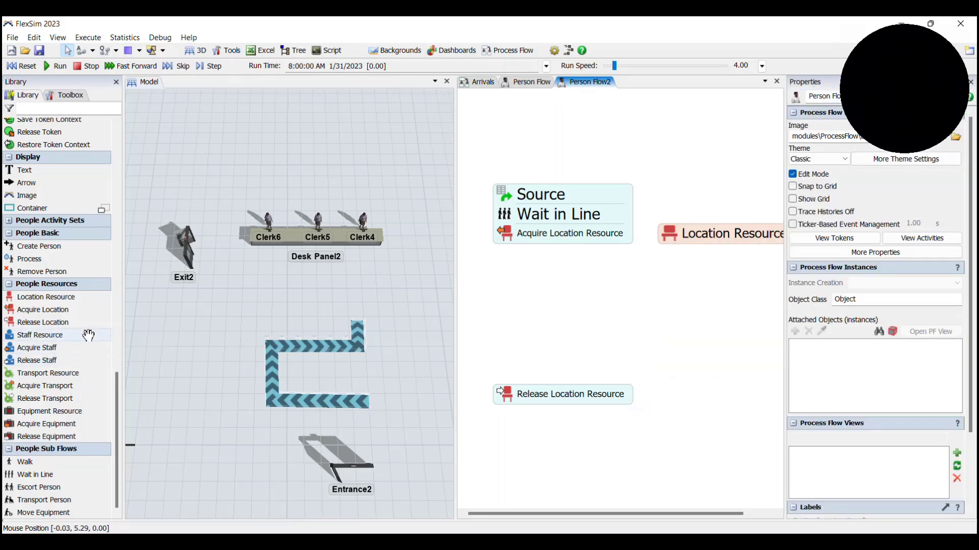
Step: Add Acquire Staff below Acquire Location, a Staff Resource below the Location Resource, and Release Staff below Release Location
{"action": "left_click_drag", "start_coordinate": [31, 347], "coordinate": [346, 400]}
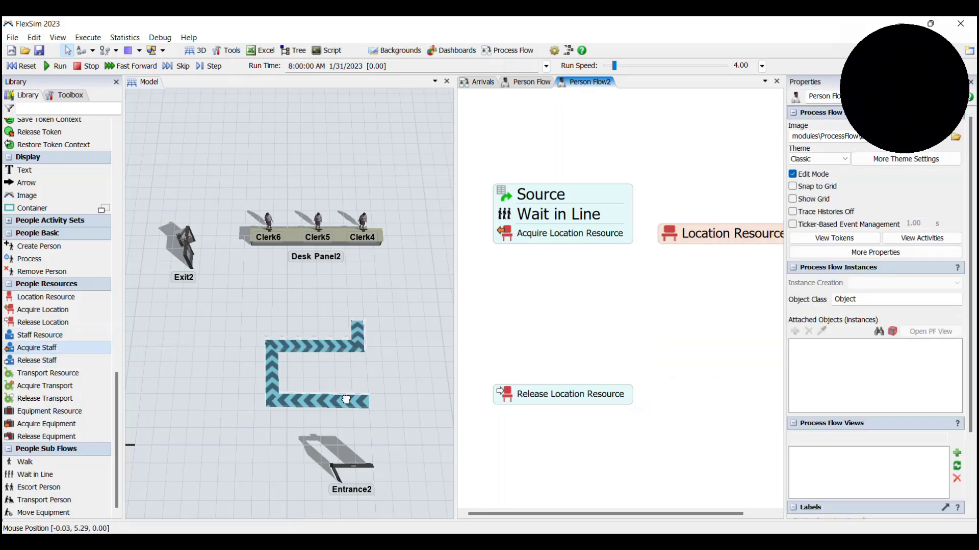
{"action": "left_click_drag", "start_coordinate": [508, 254], "coordinate": [547, 271]}
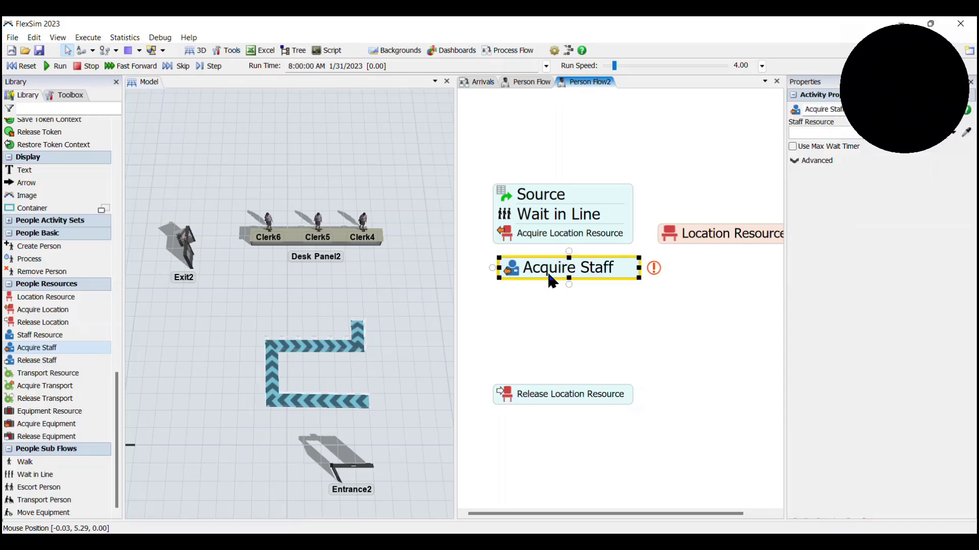
{"action": "left_click", "coordinate": [543, 261]}
{"action": "left_click_drag", "start_coordinate": [33, 336], "coordinate": [696, 257]}
{"action": "left_click_drag", "start_coordinate": [48, 362], "coordinate": [551, 423]}
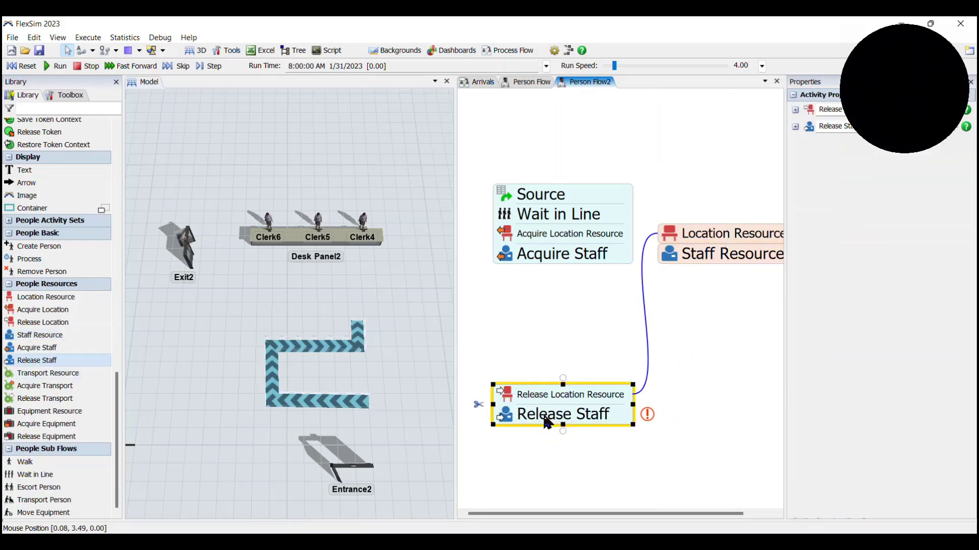
Step: Link the Release Staff activity to the Staff Resource
{"action": "left_click", "coordinate": [607, 255]}
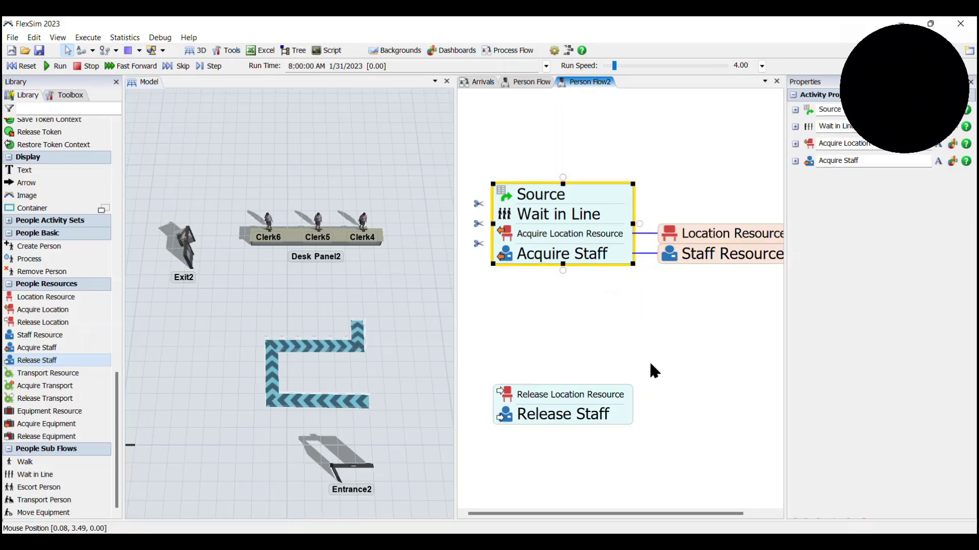
{"action": "left_click", "coordinate": [607, 405]}
{"action": "left_click", "coordinate": [646, 414]}
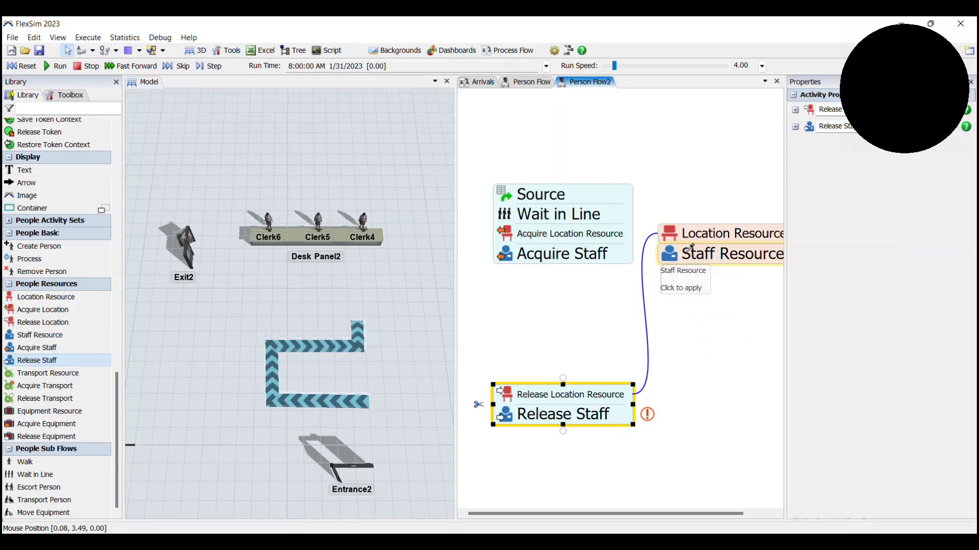
{"action": "left_click", "coordinate": [675, 259]}
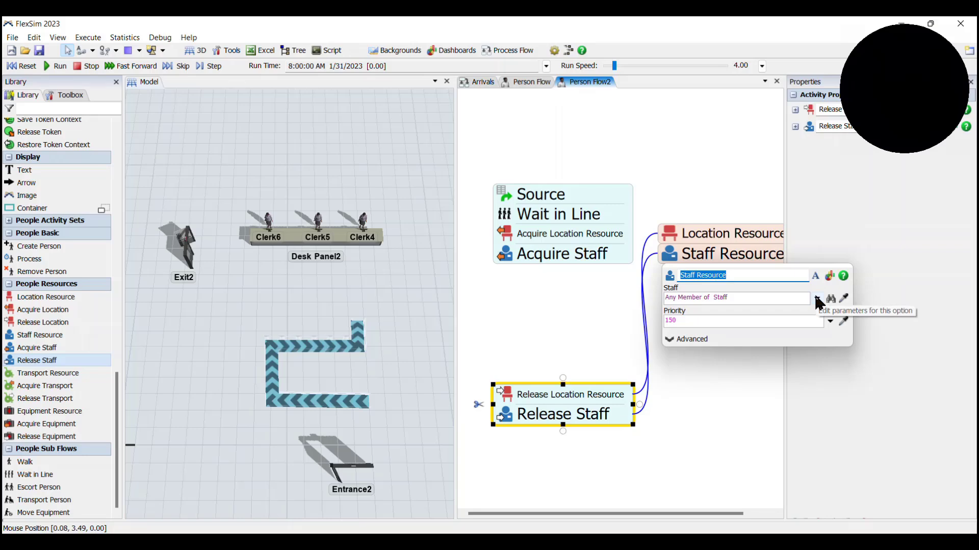
Step: Set the Staff Resource to choose staff by case, using person.Locations[1] as the case function
{"action": "left_click", "coordinate": [816, 298]}
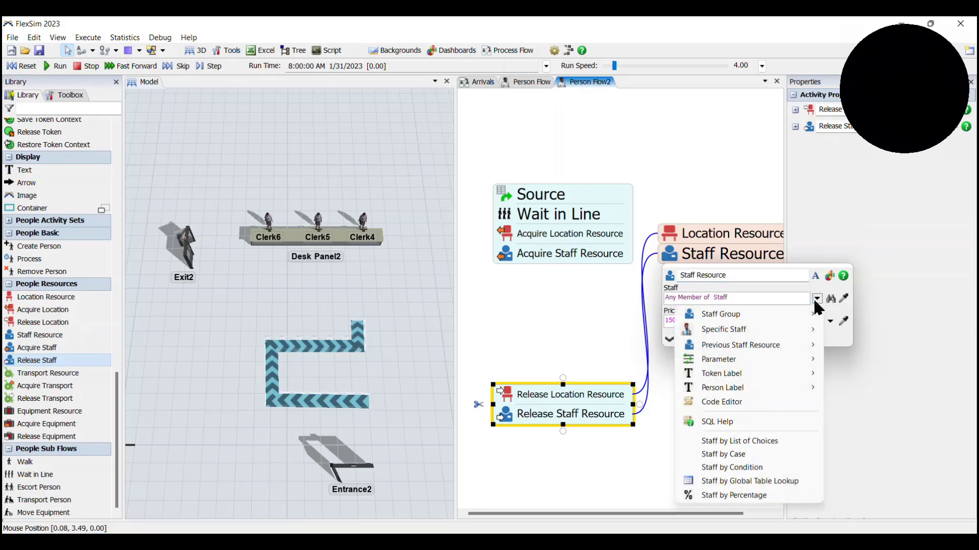
{"action": "left_click", "coordinate": [770, 454]}
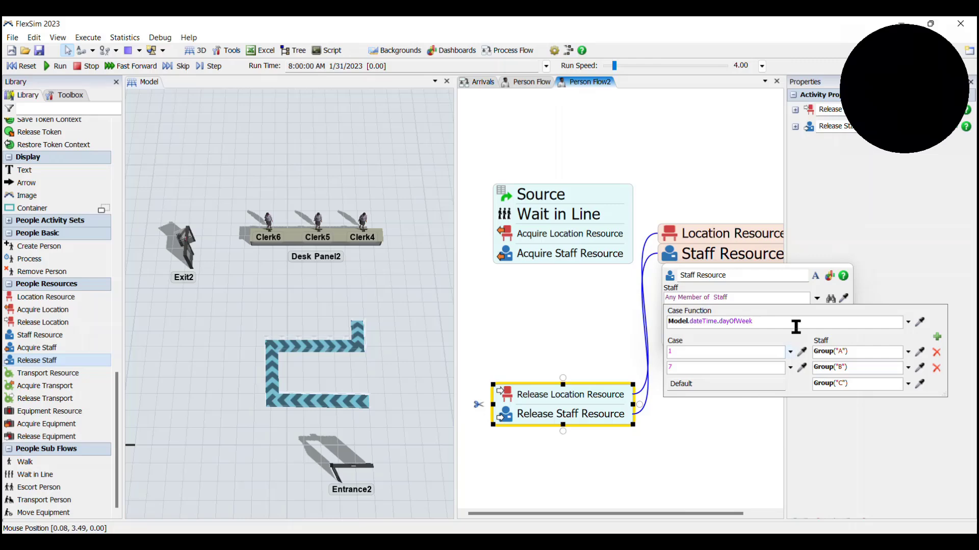
{"action": "left_click_drag", "start_coordinate": [798, 322], "coordinate": [658, 289]}
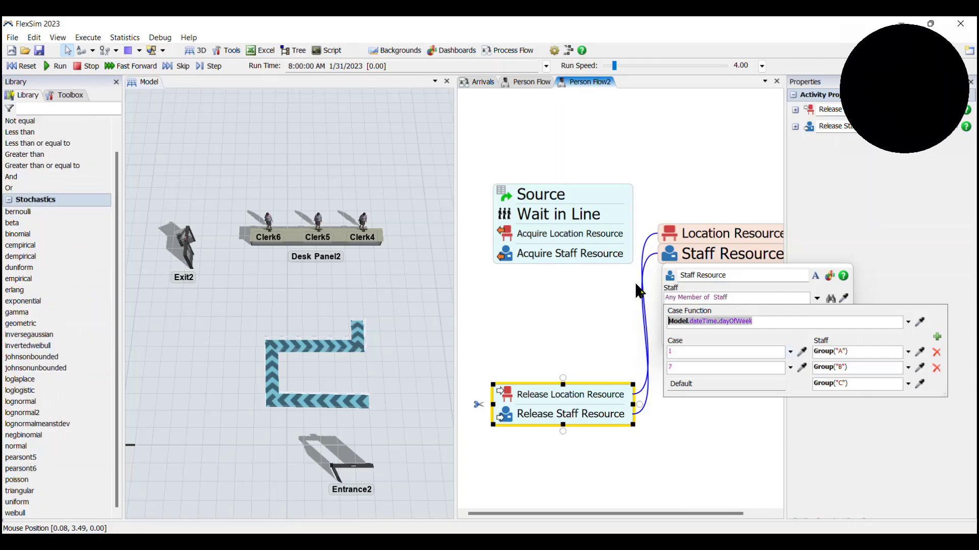
{"action": "type", "text": "person."}
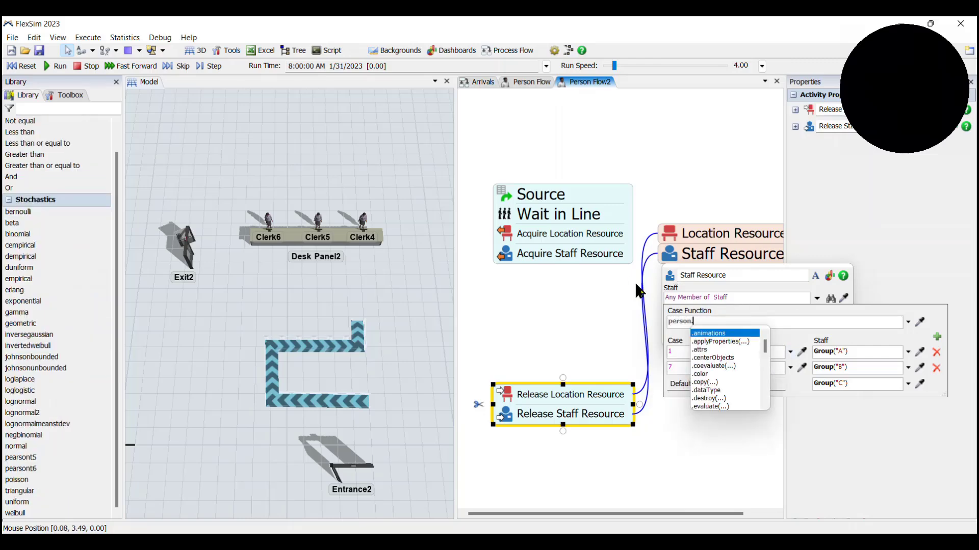
{"action": "type", "text": "Locations[1]"}
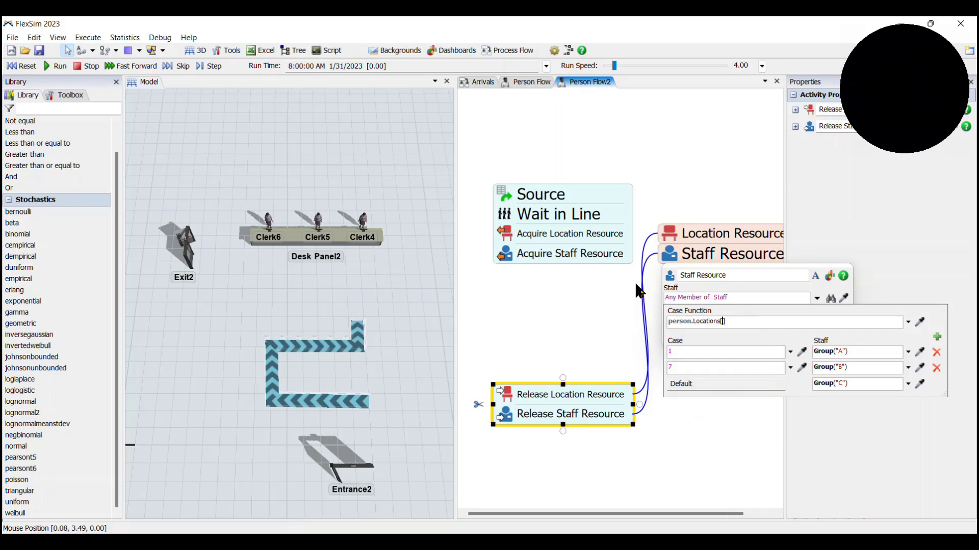
{"action": "left_click", "coordinate": [676, 351]}
{"action": "type", "text": "1"}
{"action": "key", "text": "Tab"}
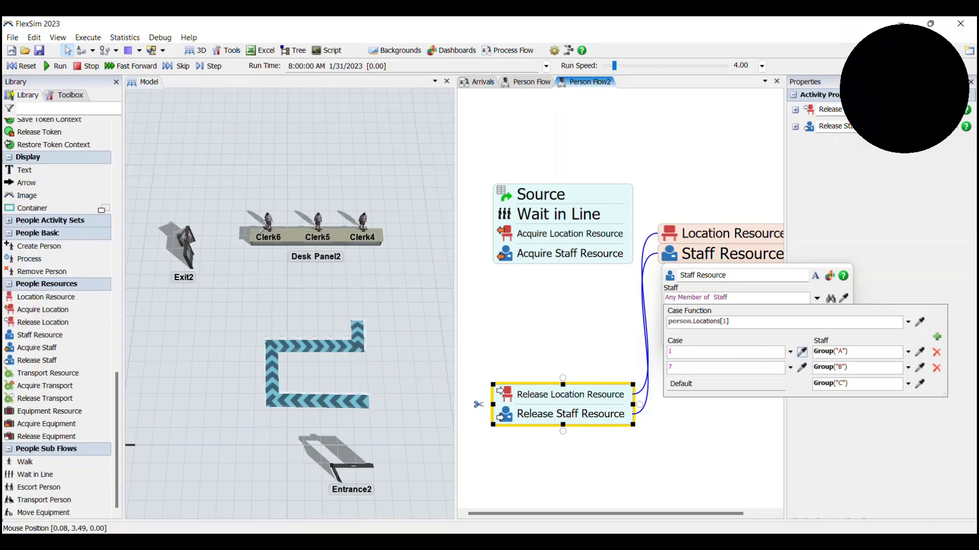
Step: Set the first case to Computer4 and its staff to Clerk6, sampling both from the model
{"action": "left_click", "coordinate": [269, 230]}
{"action": "left_click", "coordinate": [305, 236]}
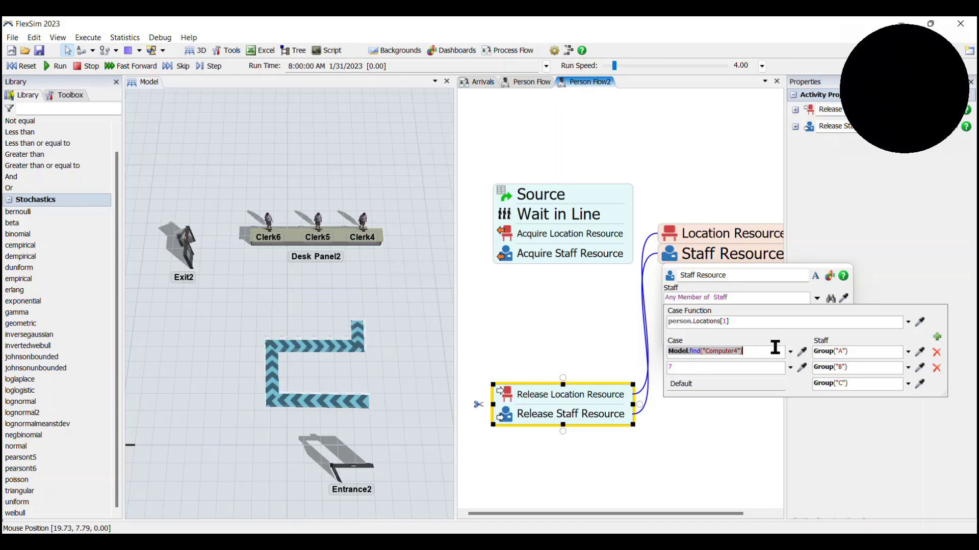
{"action": "left_click", "coordinate": [919, 354]}
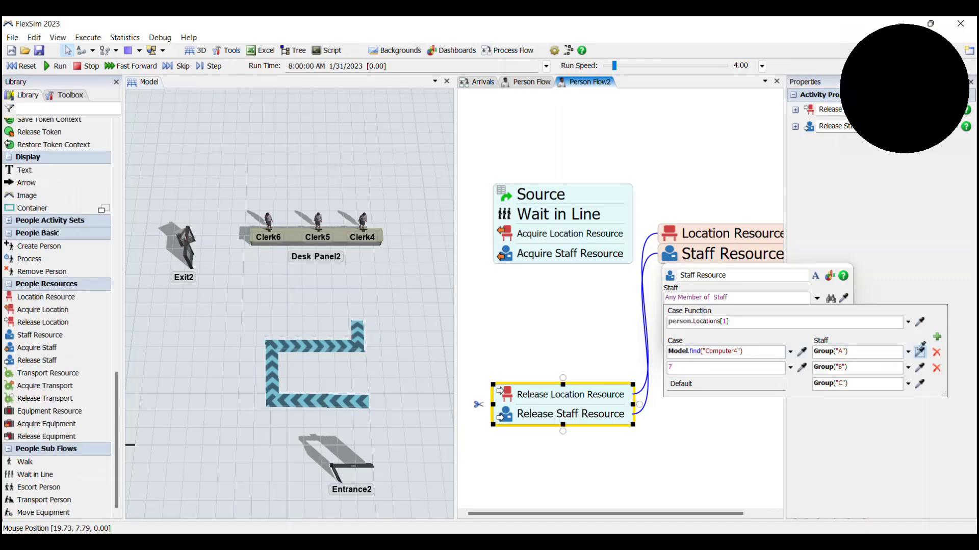
{"action": "left_click", "coordinate": [286, 227]}
{"action": "left_click", "coordinate": [268, 239]}
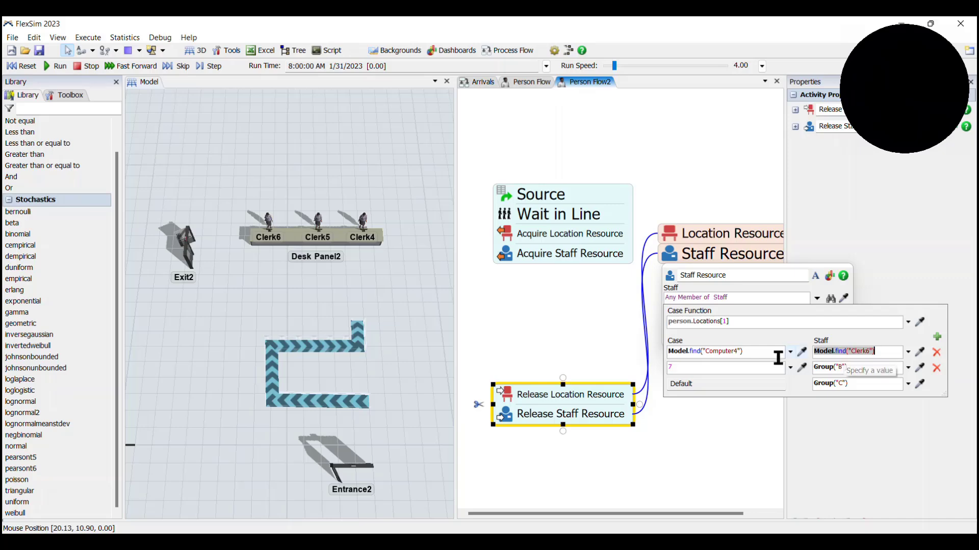
{"action": "left_click", "coordinate": [800, 367]}
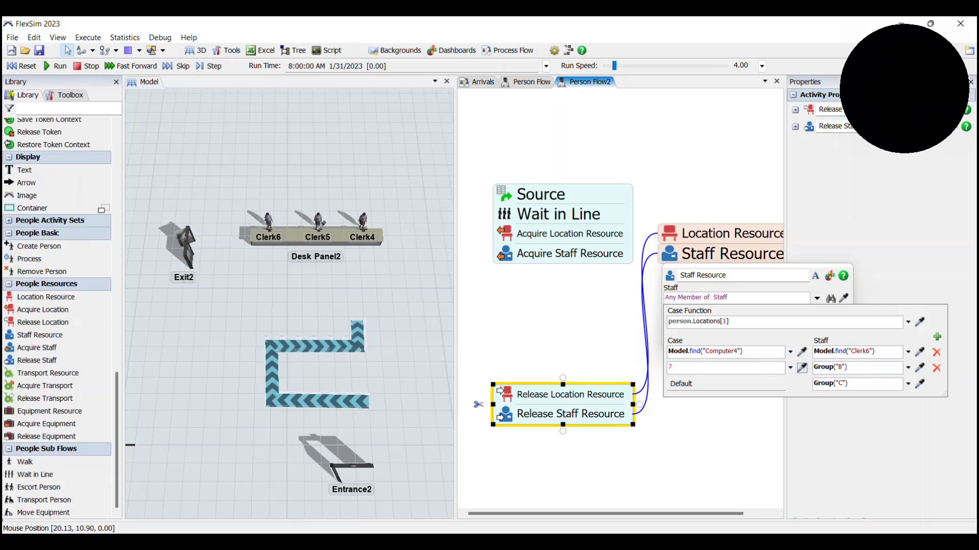
{"action": "left_click", "coordinate": [322, 231]}
{"action": "left_click", "coordinate": [331, 238]}
{"action": "left_click", "coordinate": [947, 405]}
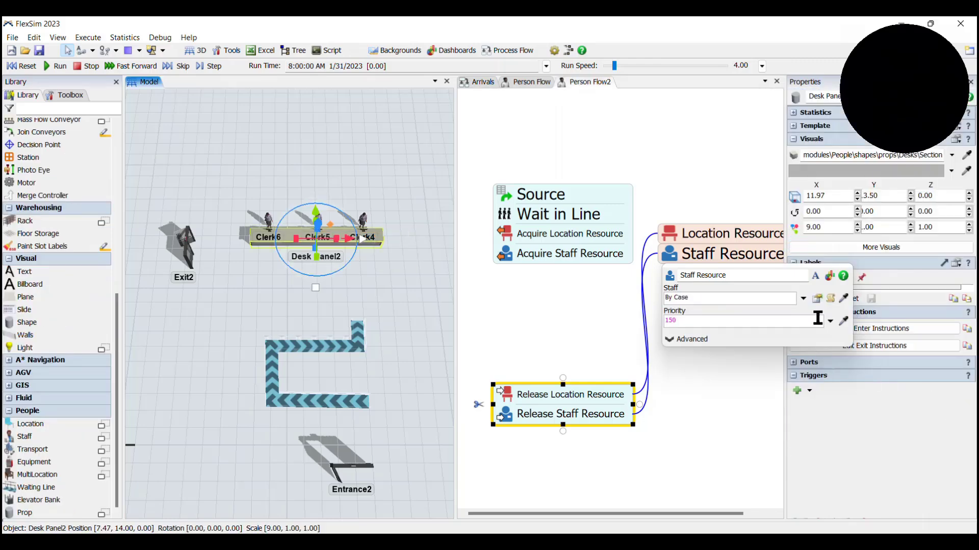
{"action": "left_click", "coordinate": [818, 298]}
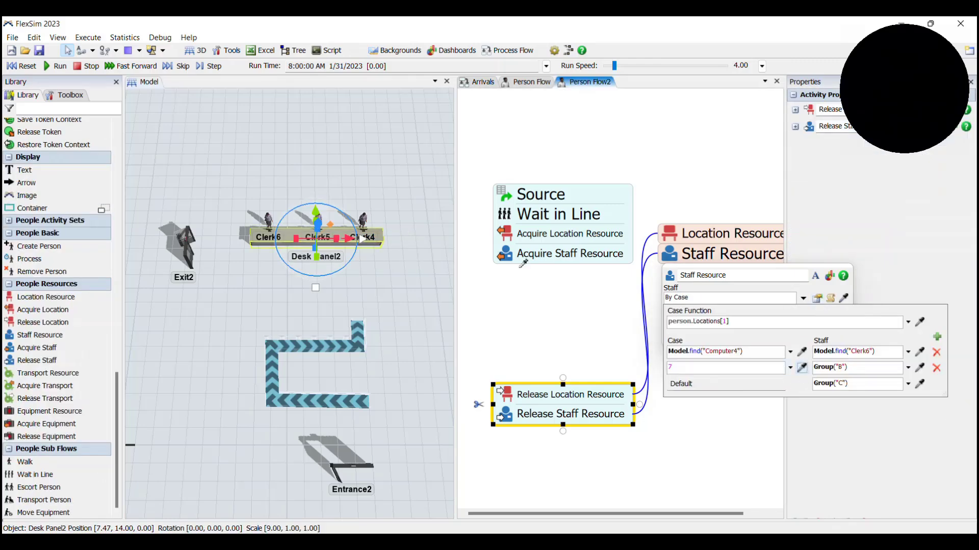
{"action": "left_click", "coordinate": [333, 283]}
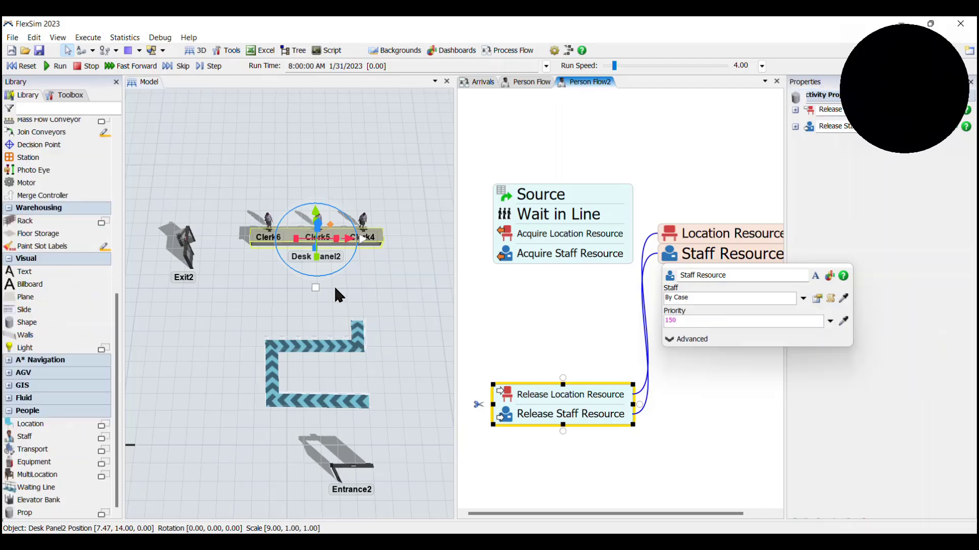
Step: Set the Staff Resource's second case to Computer5 and its staff to Clerk5, sampling both from the model
{"action": "scroll", "coordinate": [335, 219], "scroll_direction": "up", "scroll_amount": 5}
{"action": "right_click_drag", "start_coordinate": [382, 202], "coordinate": [390, 172]}
{"action": "left_click", "coordinate": [817, 298]}
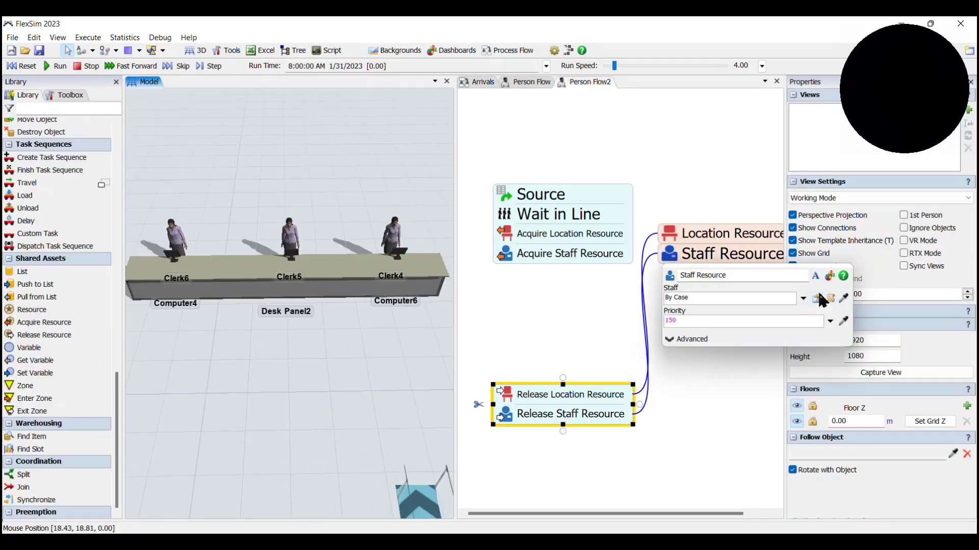
{"action": "left_click", "coordinate": [802, 368]}
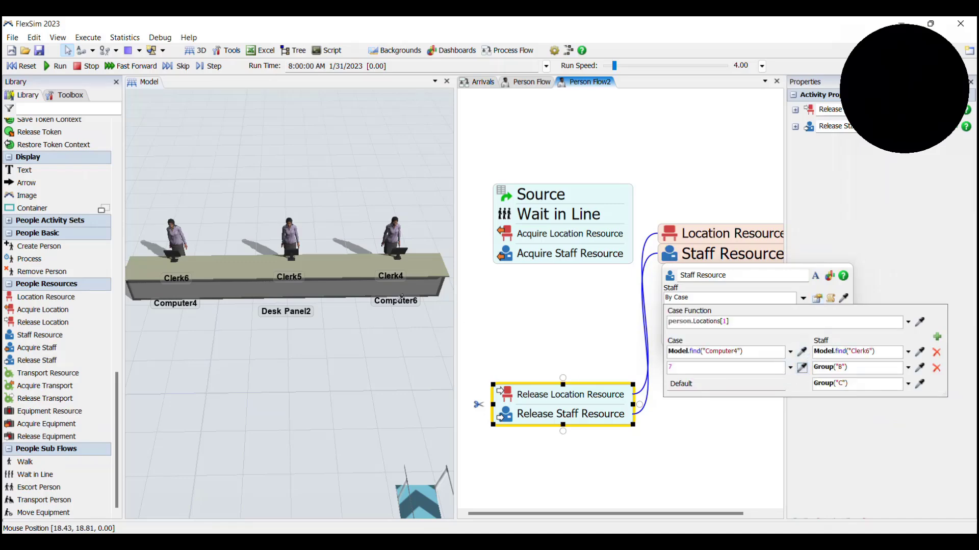
{"action": "left_click", "coordinate": [288, 255]}
{"action": "left_click", "coordinate": [306, 262]}
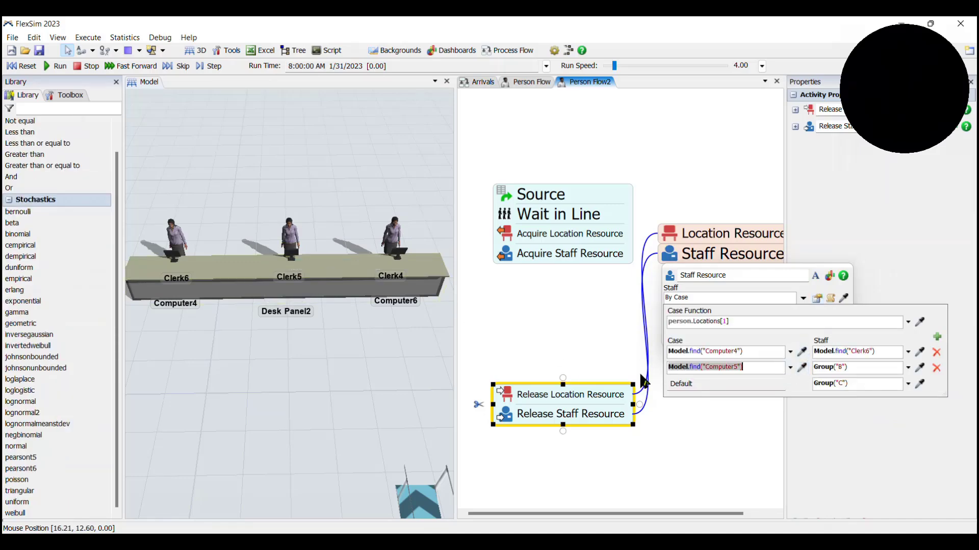
{"action": "left_click", "coordinate": [920, 367]}
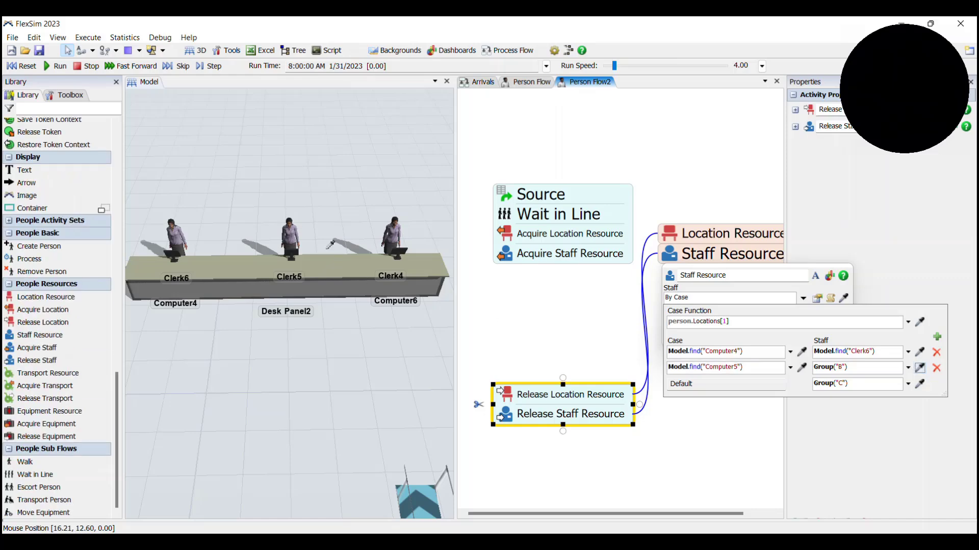
{"action": "left_click", "coordinate": [290, 240]}
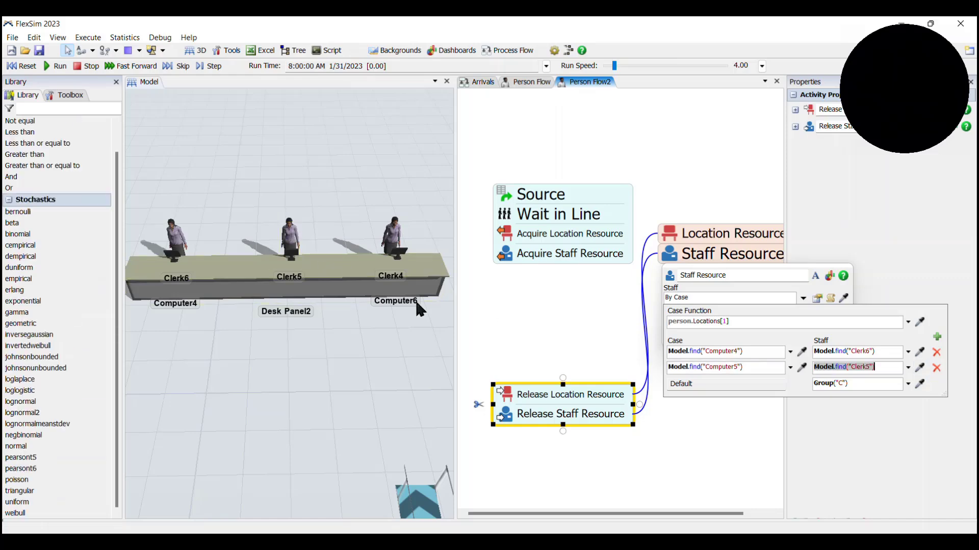
Step: Add a third case to the Staff Resource for Computer6 and assign Clerk4 as its staff
{"action": "left_click", "coordinate": [937, 338]}
{"action": "left_click", "coordinate": [802, 383]}
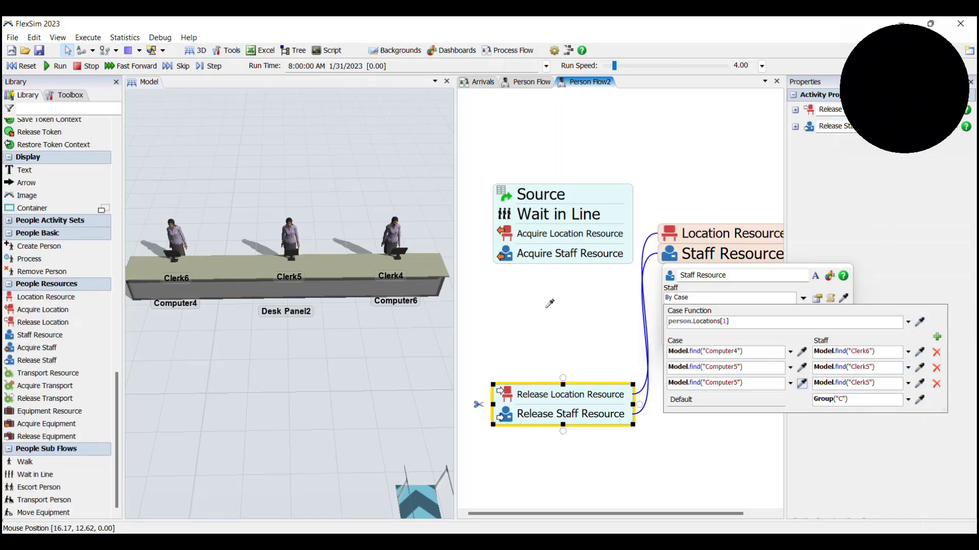
{"action": "left_click", "coordinate": [415, 253]}
{"action": "left_click", "coordinate": [479, 258]}
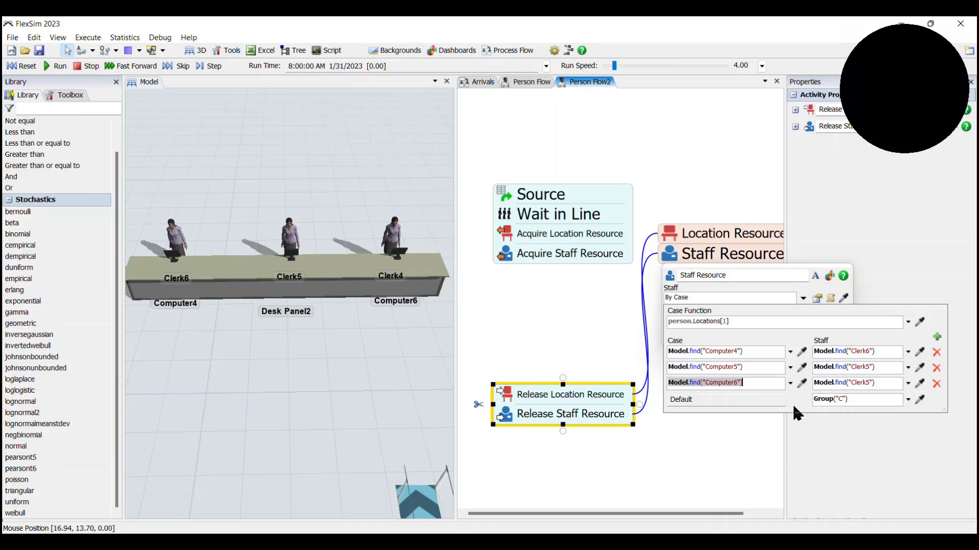
{"action": "left_click", "coordinate": [920, 383]}
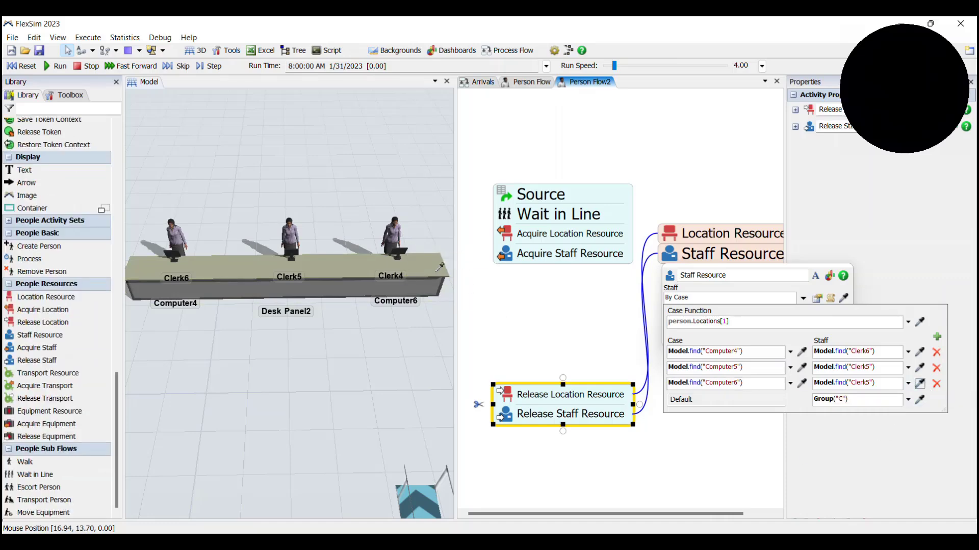
{"action": "left_click", "coordinate": [400, 237]}
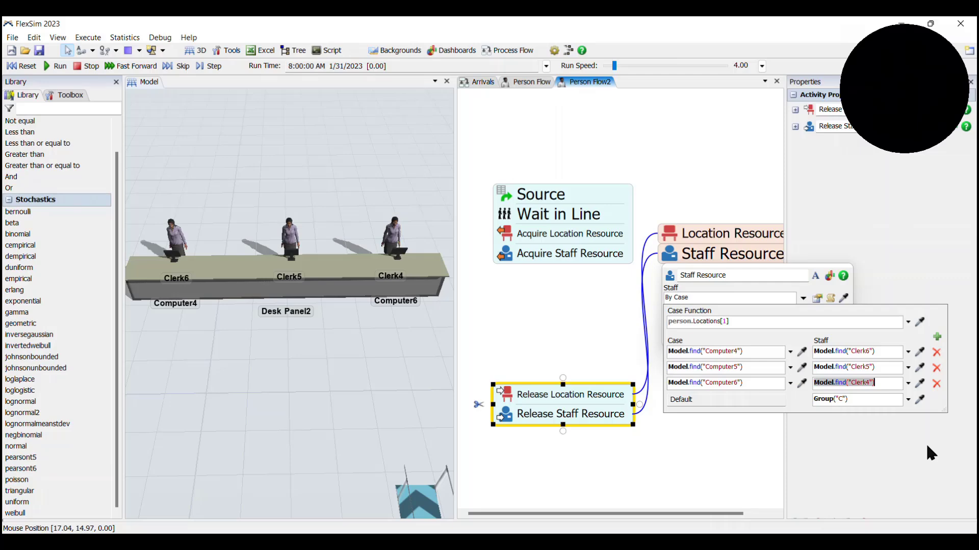
Step: Set the default staff of the case list to Clerk4 and close the Staff Resource settings
{"action": "left_click", "coordinate": [918, 399]}
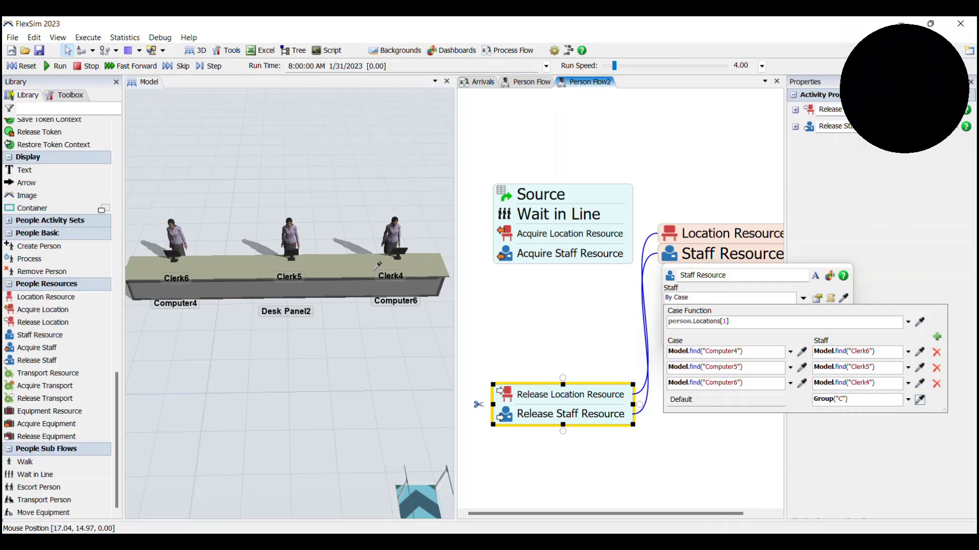
{"action": "left_click", "coordinate": [400, 237]}
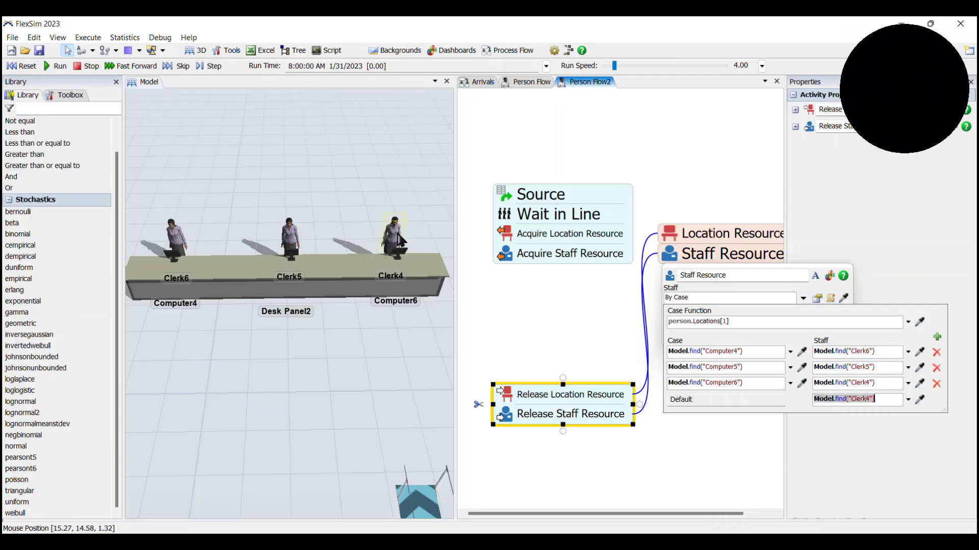
{"action": "left_click", "coordinate": [717, 439]}
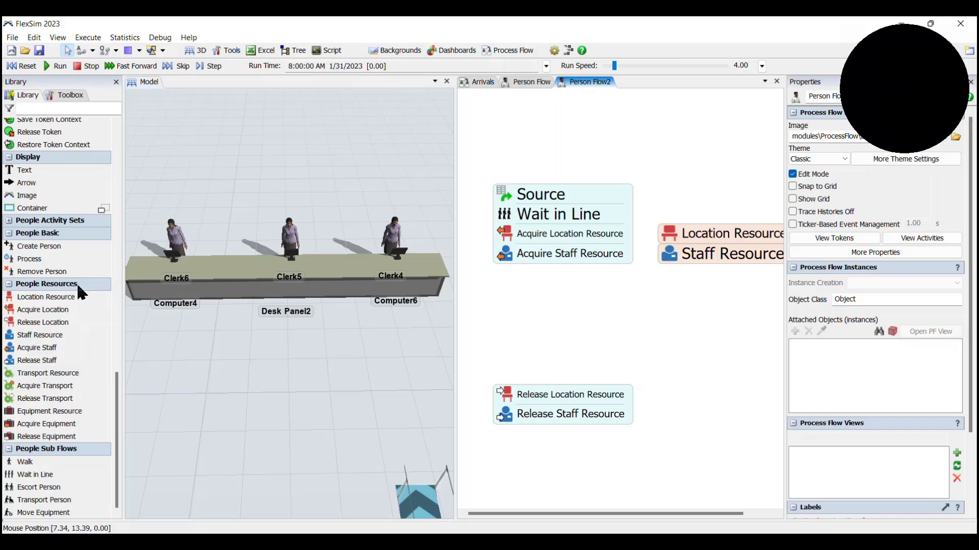
Step: Add a Walk activity below Acquire Staff Resource and a Process activity below Walk
{"action": "left_click_drag", "start_coordinate": [25, 462], "coordinate": [514, 279]}
{"action": "left_click", "coordinate": [506, 281]}
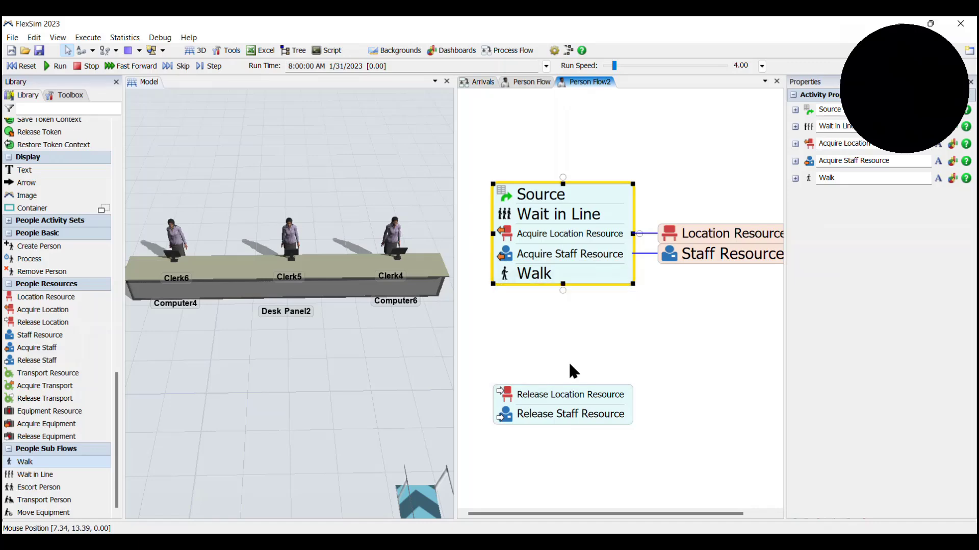
{"action": "left_click", "coordinate": [52, 260]}
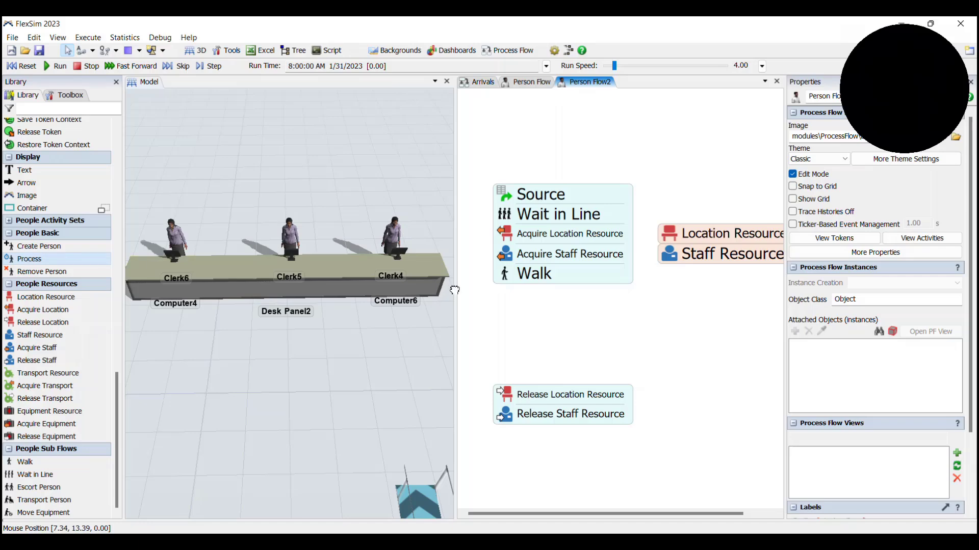
{"action": "left_click", "coordinate": [538, 316]}
{"action": "left_click_drag", "start_coordinate": [538, 316], "coordinate": [530, 298]}
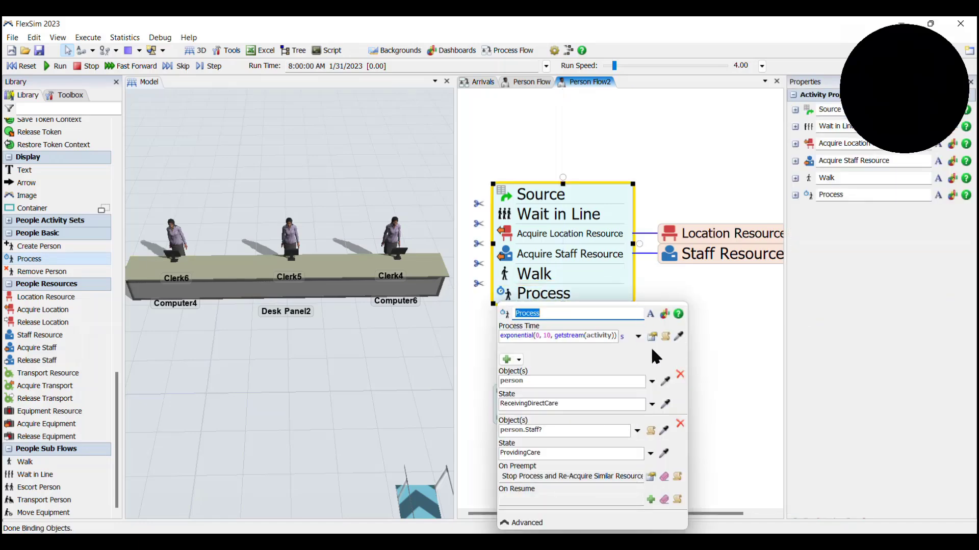
Step: Set the scale of the Process activity's exponential process time to 45
{"action": "left_click", "coordinate": [653, 336]}
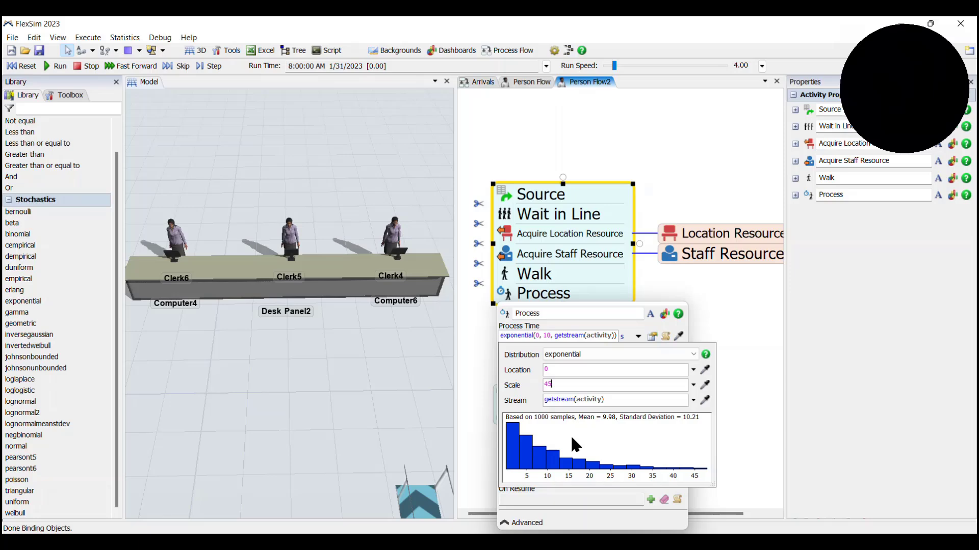
{"action": "key", "text": "Return"}
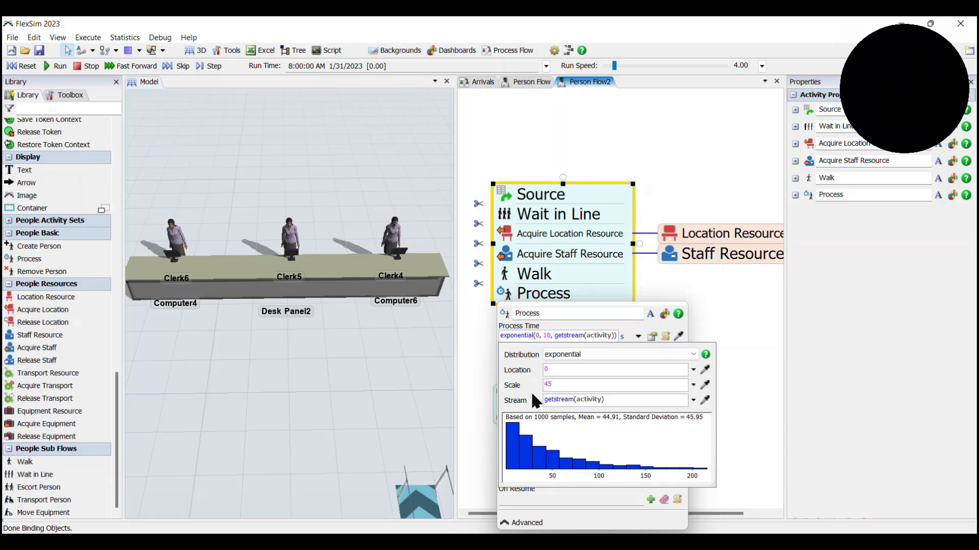
{"action": "left_click", "coordinate": [473, 365]}
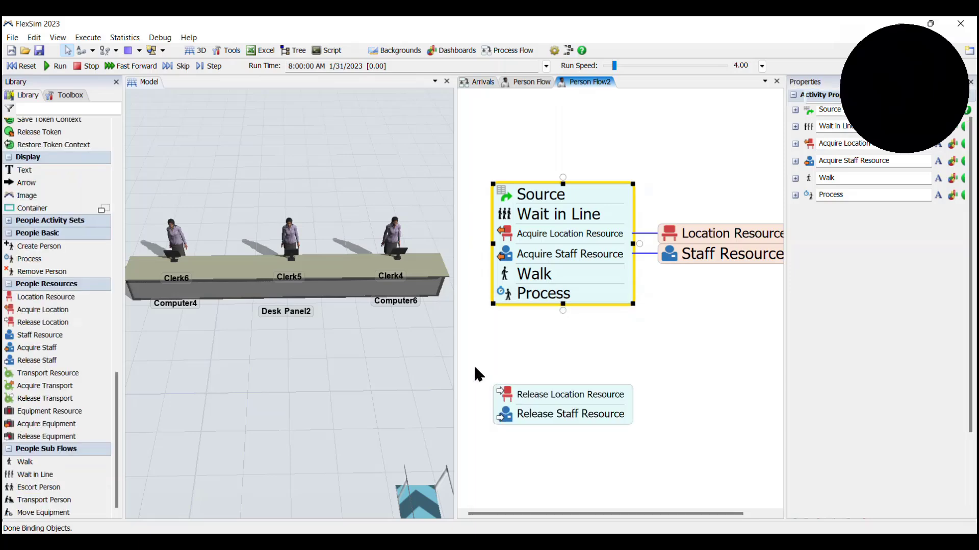
Step: Attach the Release Location Resource and Release Staff Resource block directly below the Process activity
{"action": "left_click", "coordinate": [587, 337]}
{"action": "left_click", "coordinate": [590, 400]}
{"action": "left_click_drag", "start_coordinate": [590, 400], "coordinate": [586, 321]}
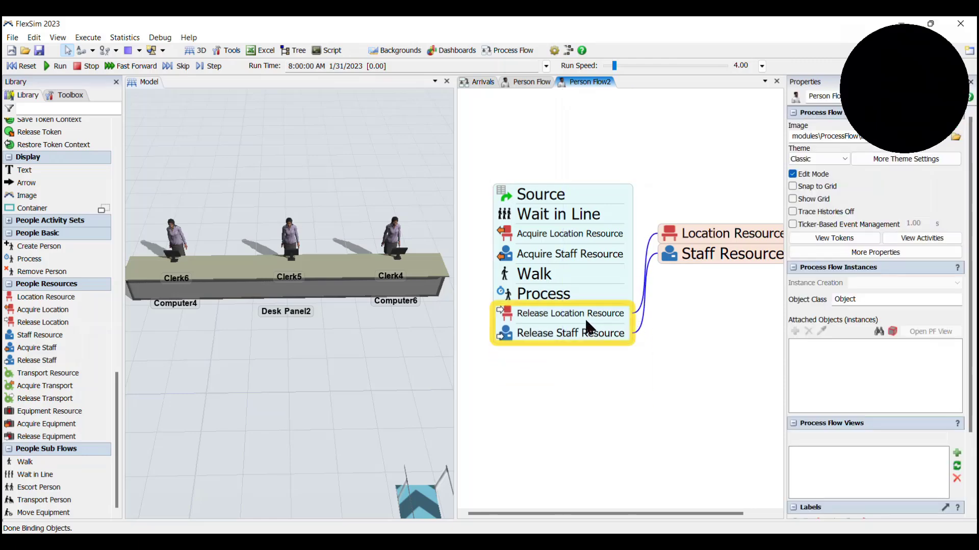
Step: Add a Walk activity with destination Exit2 below Release Staff Resource and attach a Remove Person activity beneath it
{"action": "left_click", "coordinate": [507, 339]}
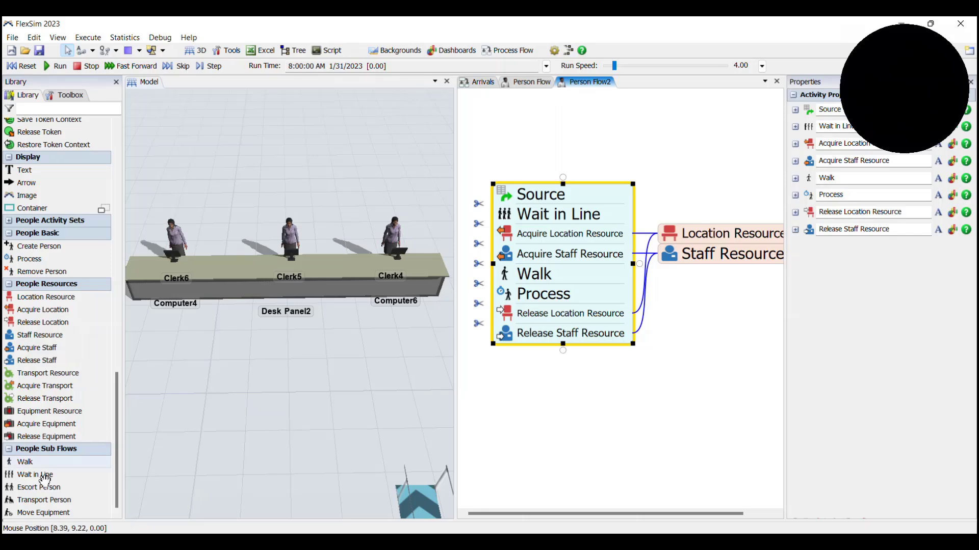
{"action": "left_click_drag", "start_coordinate": [23, 462], "coordinate": [541, 357]}
{"action": "left_click", "coordinate": [225, 381]}
{"action": "scroll", "coordinate": [204, 380], "scroll_direction": "down", "scroll_amount": 2}
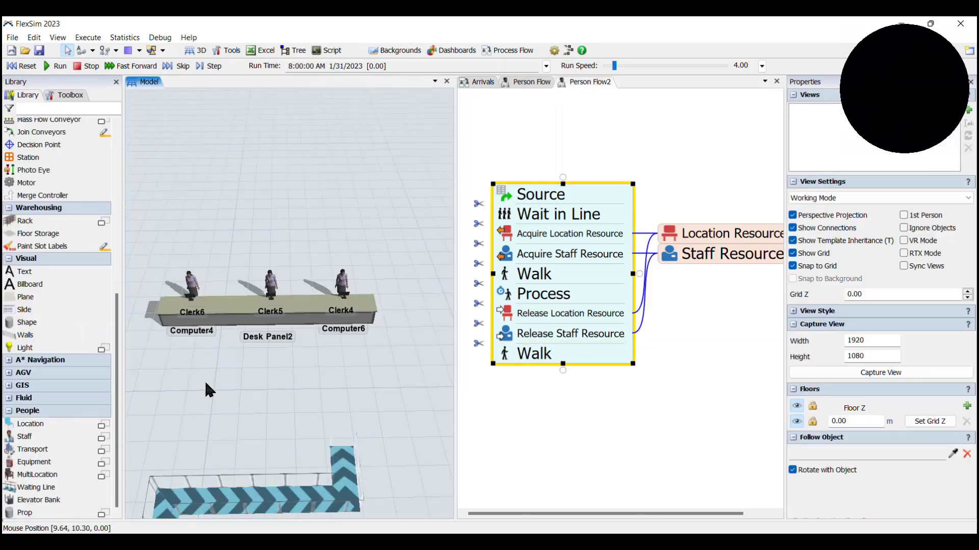
{"action": "left_click_drag", "start_coordinate": [204, 380], "coordinate": [288, 309]}
{"action": "right_click", "coordinate": [289, 312]}
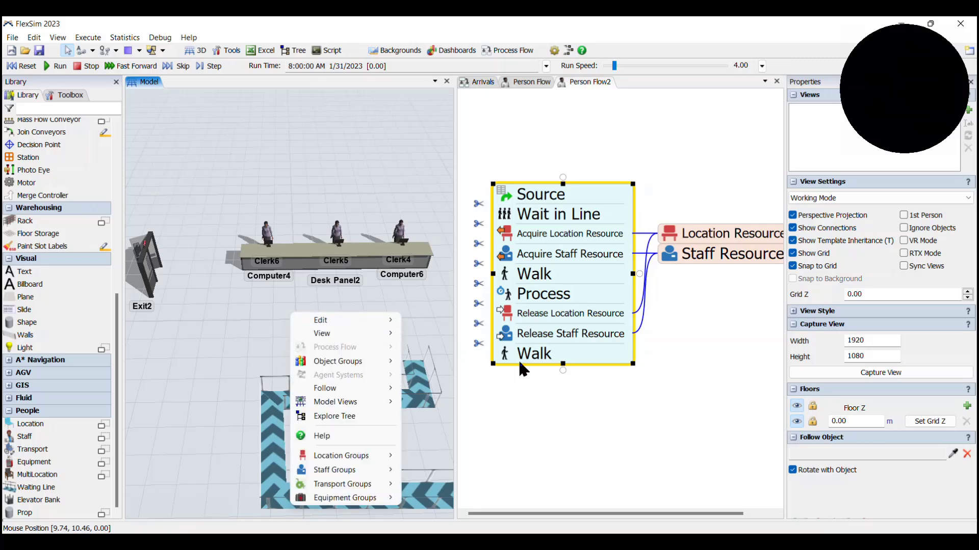
{"action": "left_click", "coordinate": [511, 353]}
{"action": "double_click", "coordinate": [513, 353]}
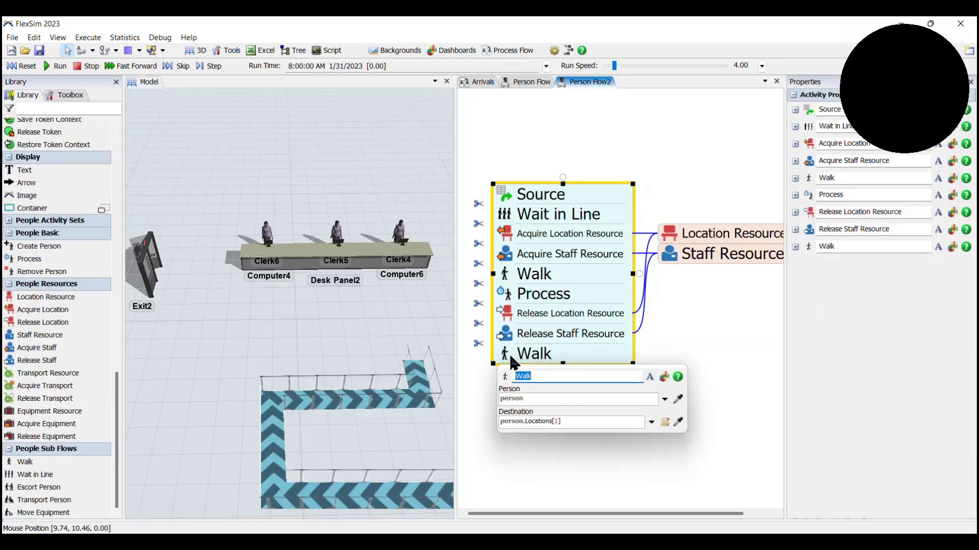
{"action": "left_click", "coordinate": [677, 415]}
{"action": "left_click", "coordinate": [144, 276]}
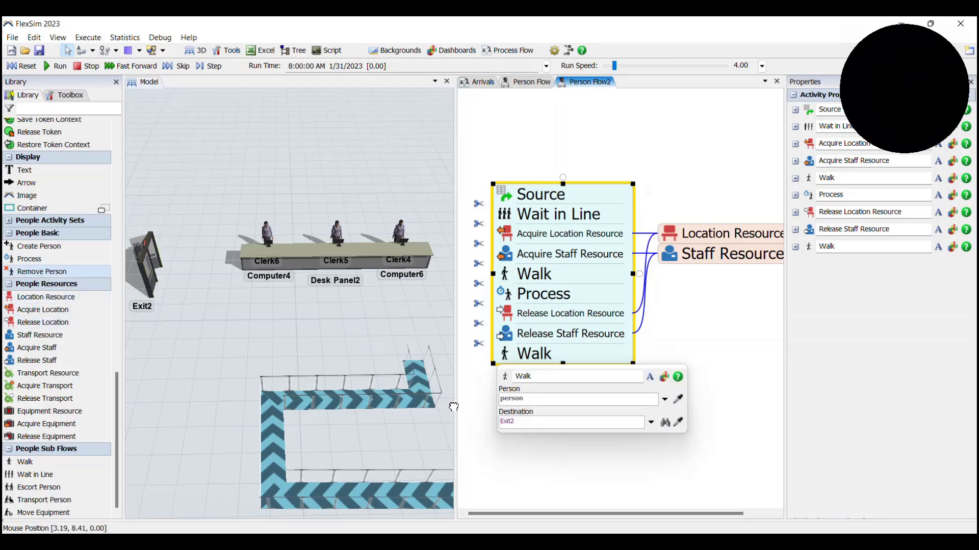
{"action": "left_click_drag", "start_coordinate": [453, 407], "coordinate": [529, 401]}
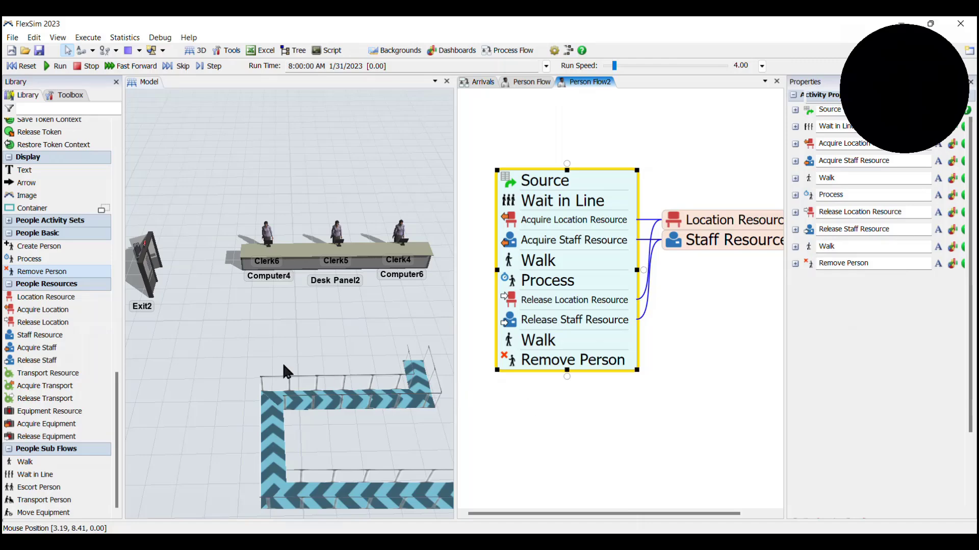
Step: Run the simulation from the start, raising the run speed to about 9.48, to check both desks' flows, and reset it
{"action": "scroll", "coordinate": [184, 352], "scroll_direction": "down", "scroll_amount": 3}
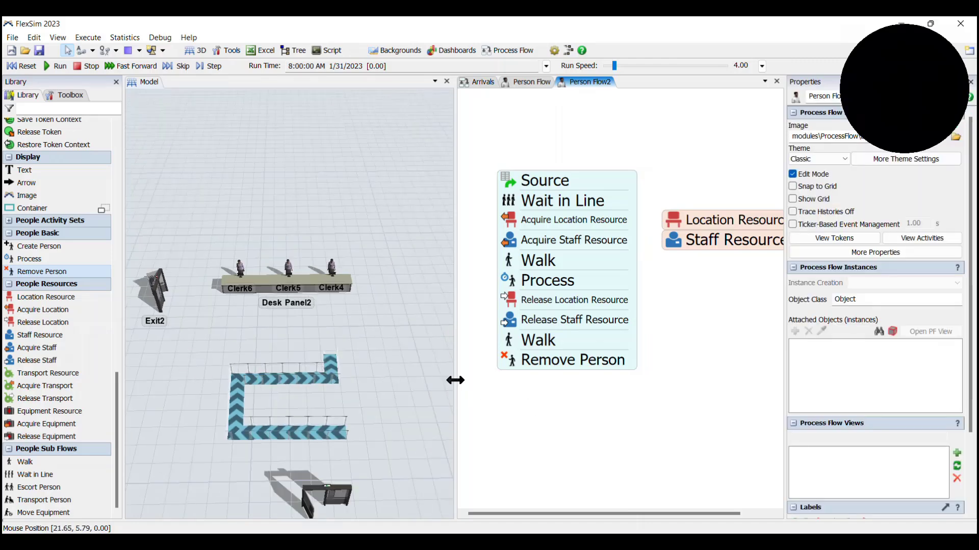
{"action": "left_click_drag", "start_coordinate": [455, 380], "coordinate": [599, 392]}
{"action": "left_click", "coordinate": [424, 340]}
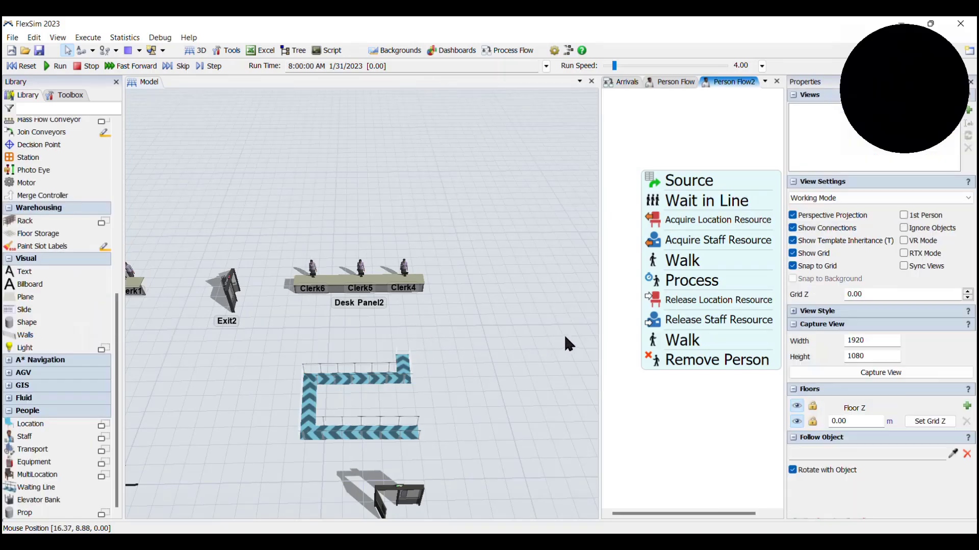
{"action": "scroll", "coordinate": [564, 332], "scroll_direction": "down", "scroll_amount": 3}
{"action": "scroll", "coordinate": [429, 359], "scroll_direction": "up", "scroll_amount": 2}
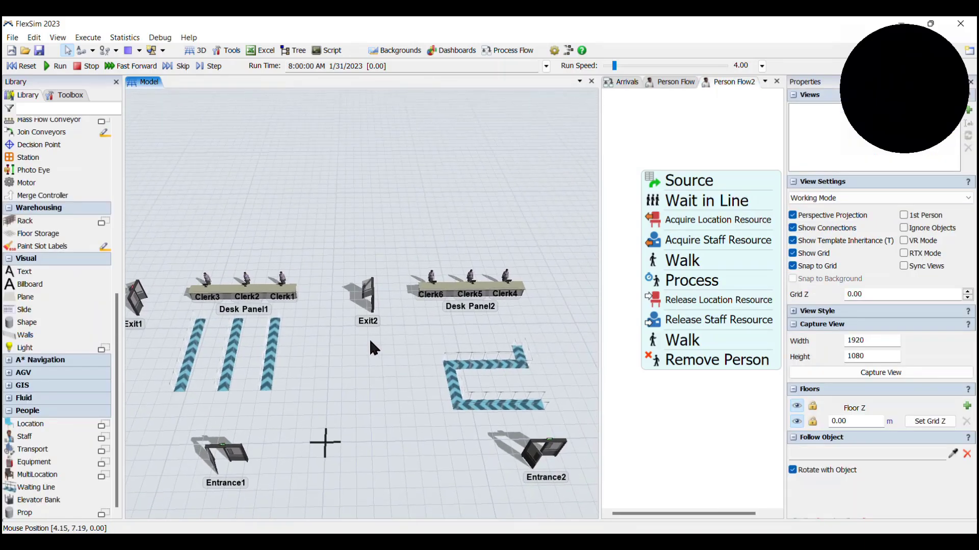
{"action": "left_click", "coordinate": [20, 65]}
{"action": "left_click", "coordinate": [45, 67]}
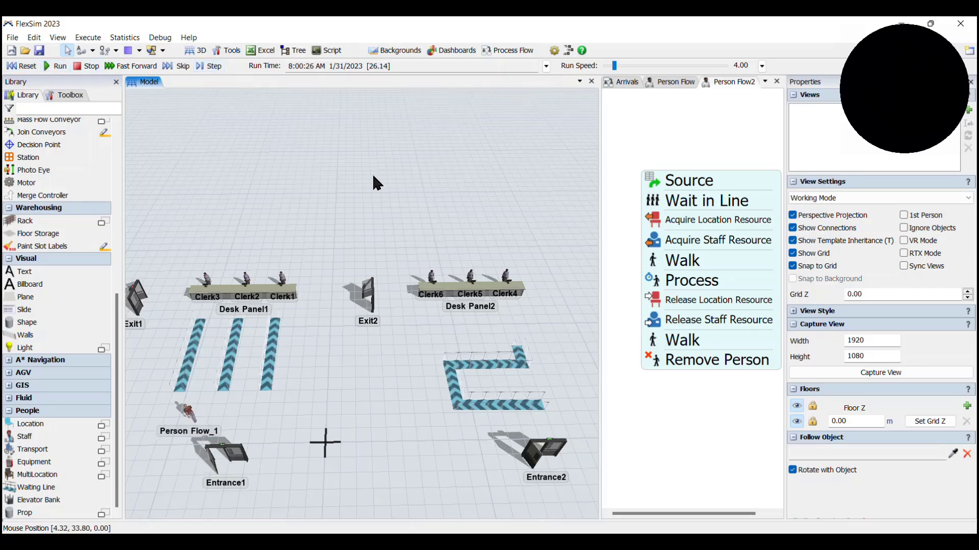
{"action": "scroll", "coordinate": [377, 169], "scroll_direction": "down", "scroll_amount": 1}
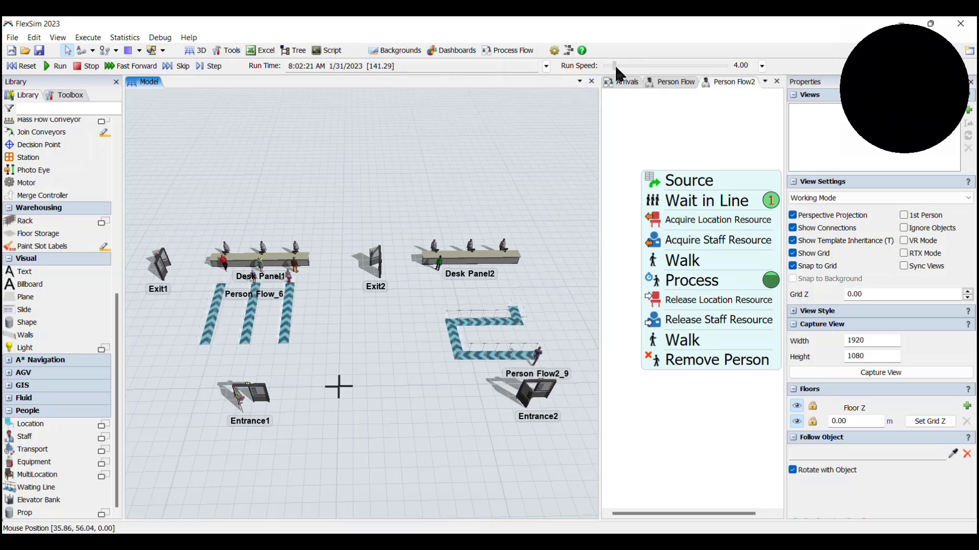
{"action": "left_click_drag", "start_coordinate": [615, 65], "coordinate": [618, 70]}
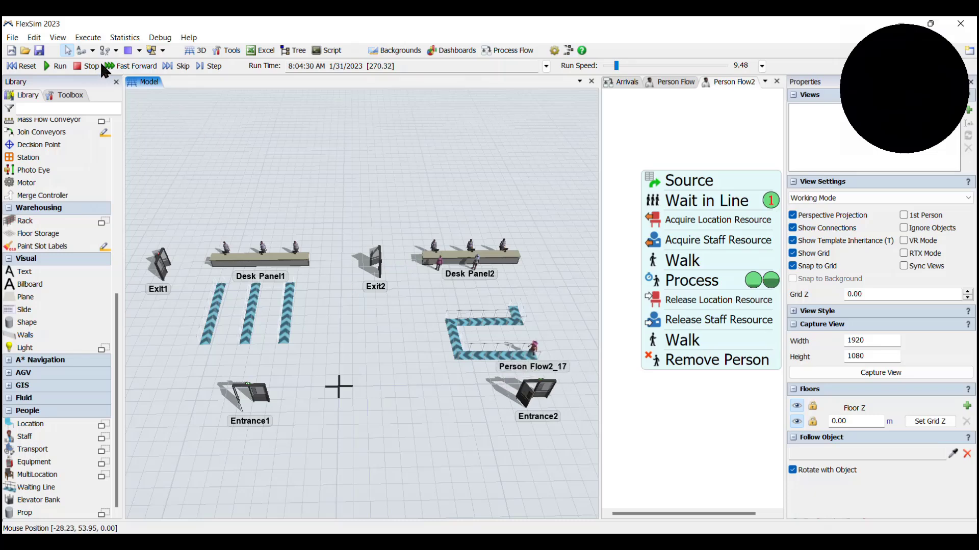
{"action": "left_click", "coordinate": [81, 66]}
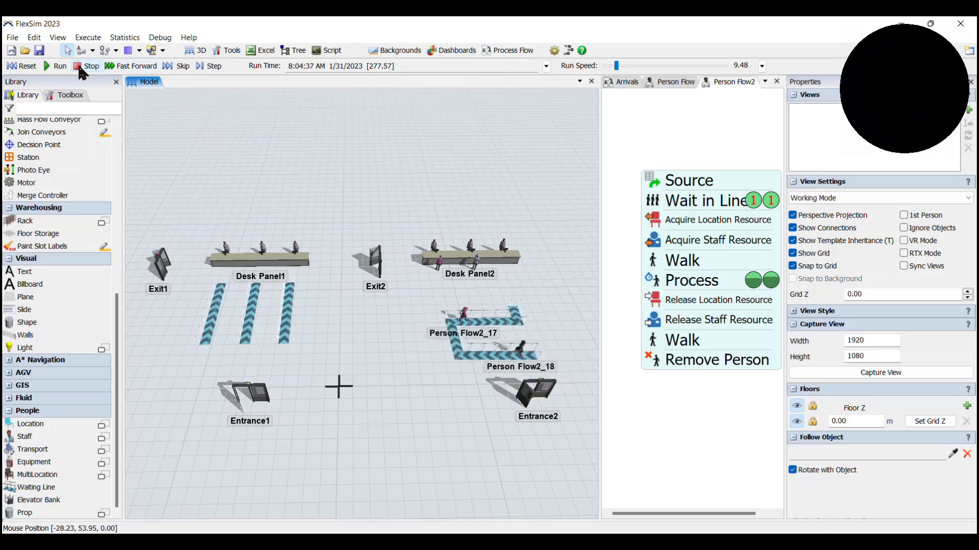
{"action": "left_click", "coordinate": [25, 66]}
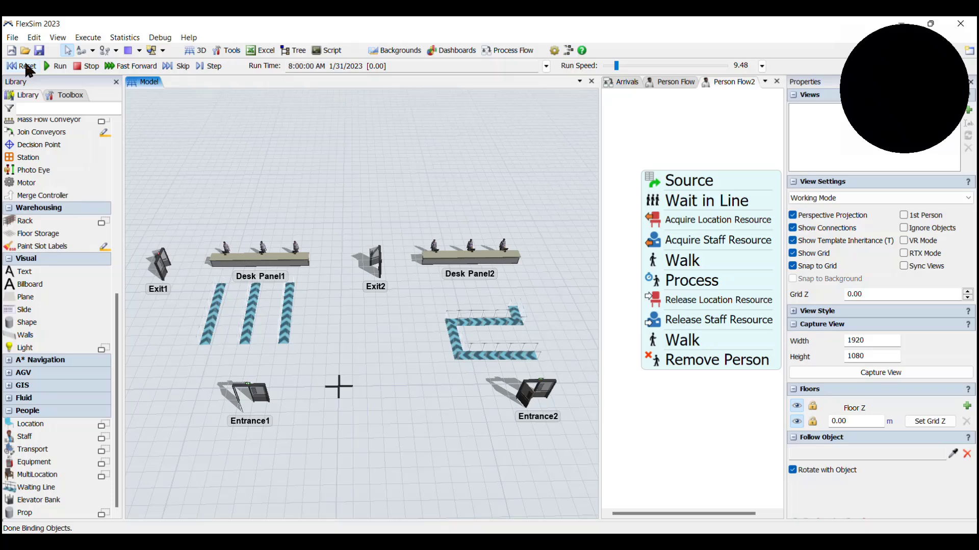
Step: Add a text label named QueueStyle to the person labels in People Settings
{"action": "left_click", "coordinate": [76, 96]}
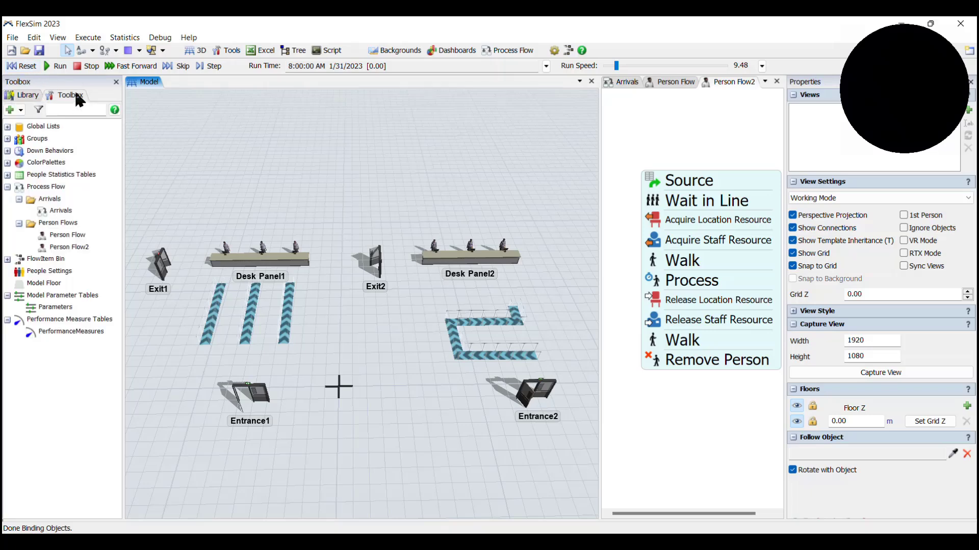
{"action": "double_click", "coordinate": [65, 269]}
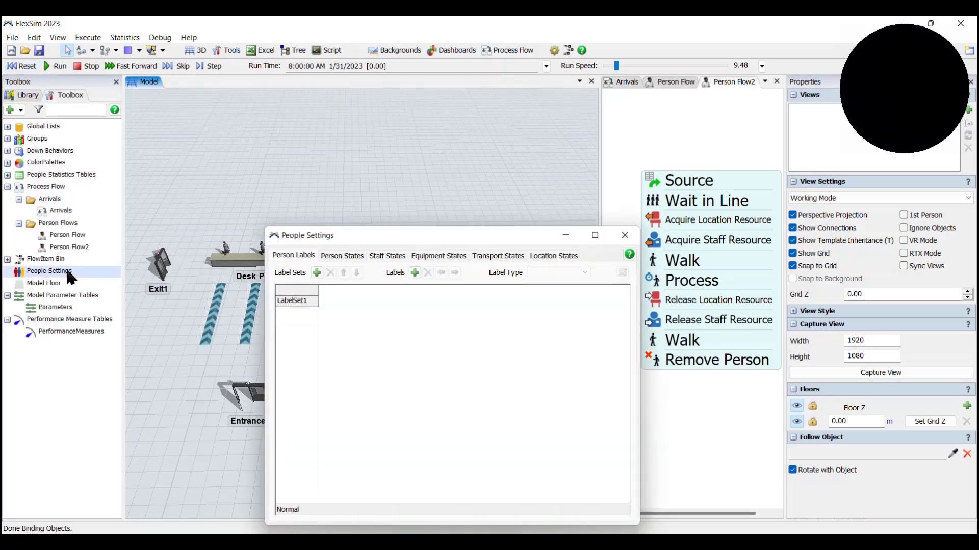
{"action": "left_click_drag", "start_coordinate": [328, 236], "coordinate": [284, 178]}
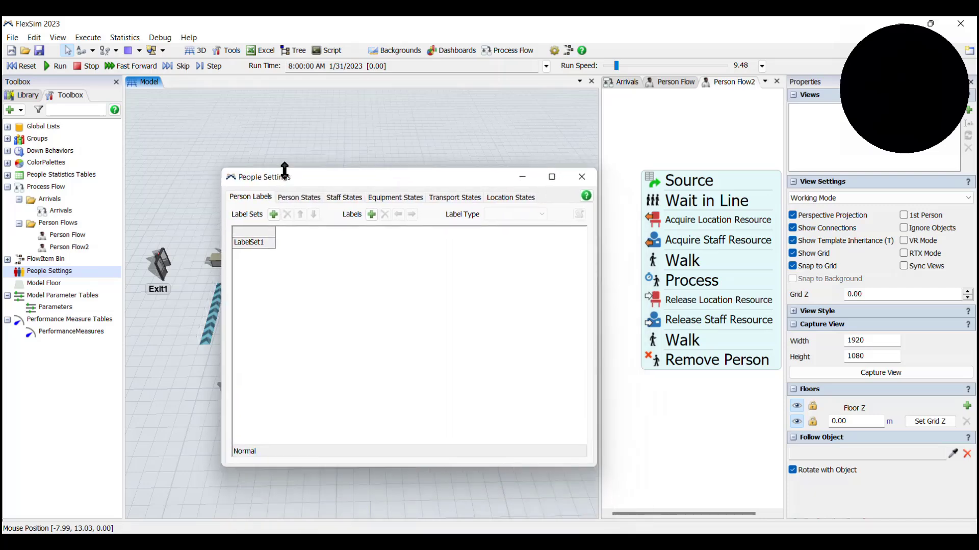
{"action": "left_click", "coordinate": [372, 214]}
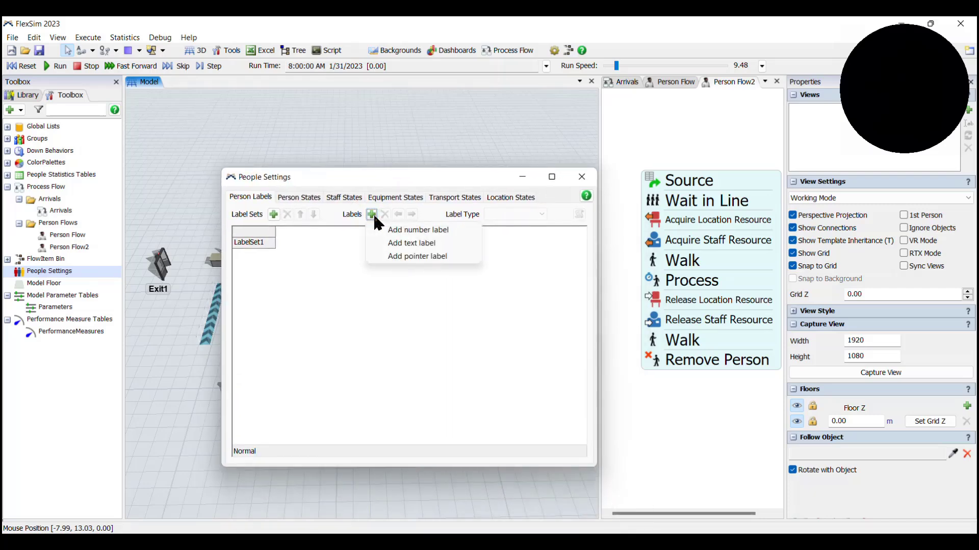
{"action": "left_click", "coordinate": [411, 243]}
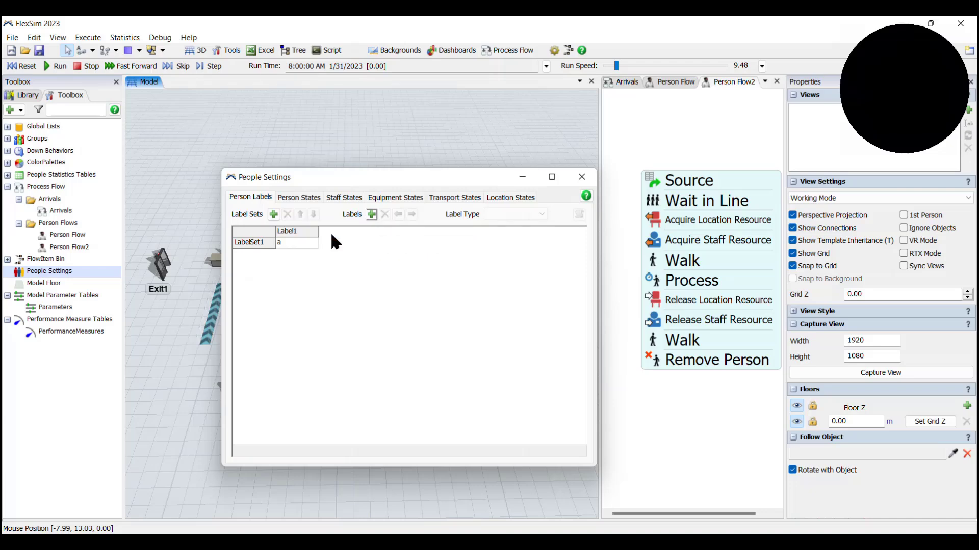
{"action": "left_click", "coordinate": [300, 234]}
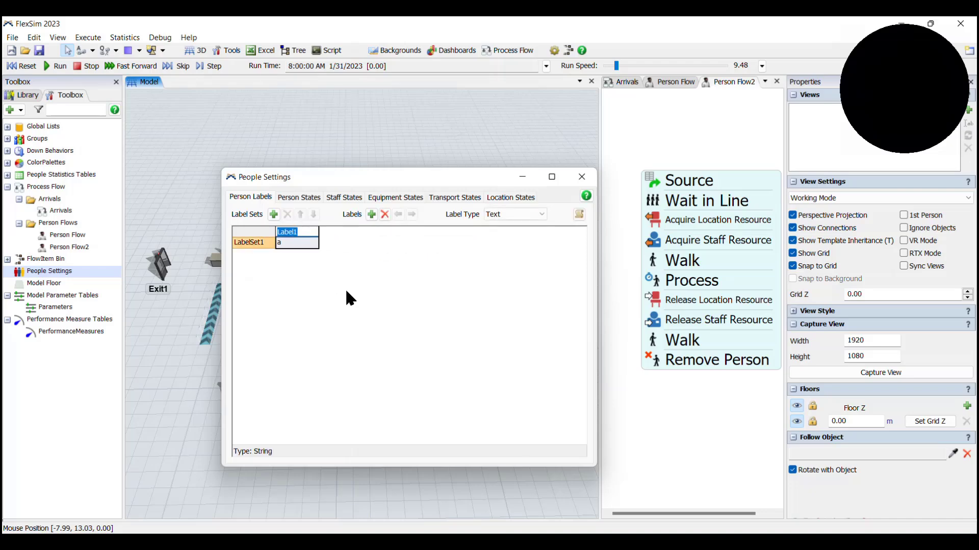
{"action": "type", "text": "QueueStyle"}
{"action": "left_click", "coordinate": [359, 346]}
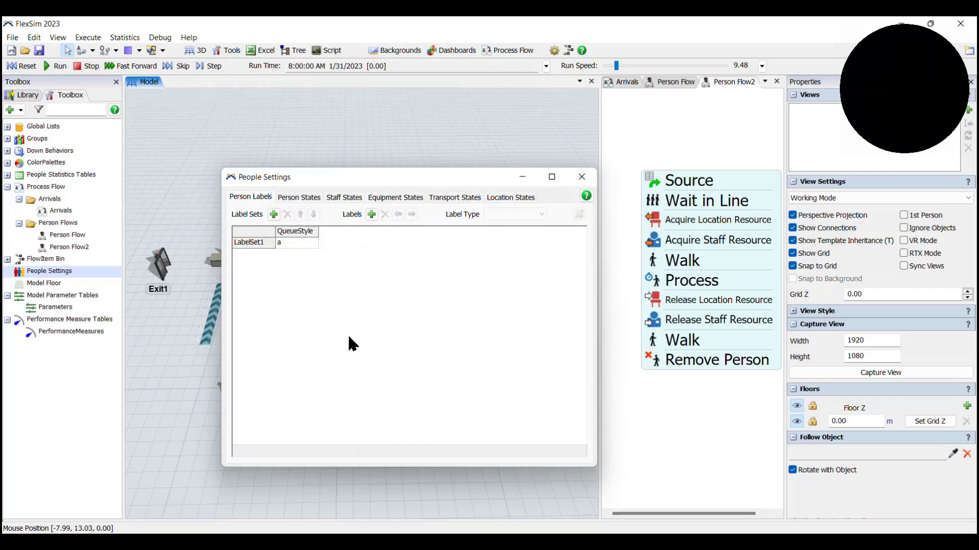
{"action": "left_click", "coordinate": [580, 179]}
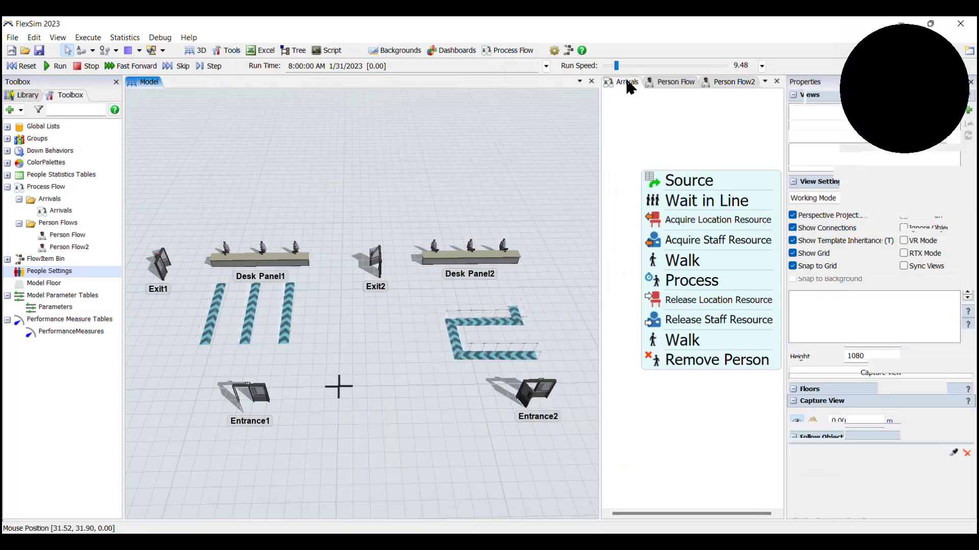
Step: Add a separate Assign Labels activity below the existing block in the Arrivals process flow
{"action": "left_click", "coordinate": [626, 82]}
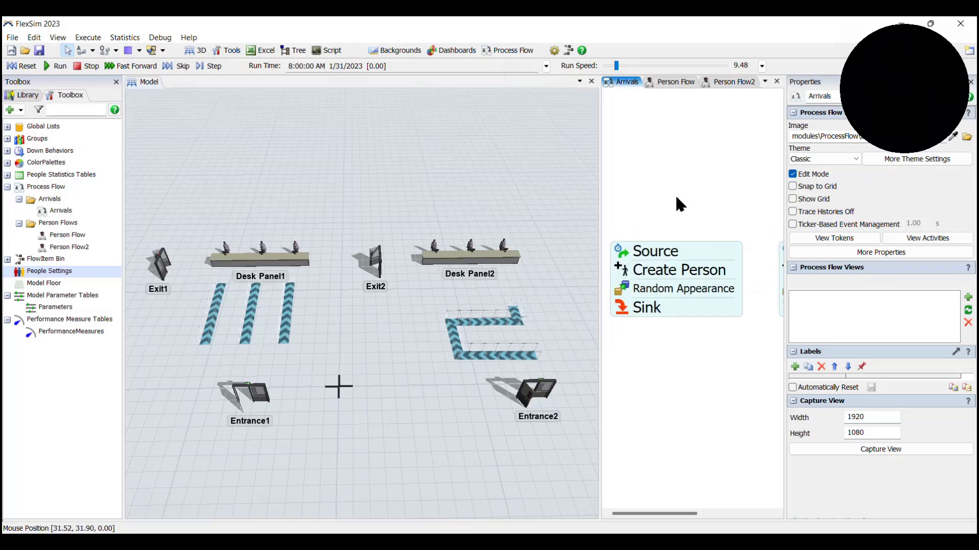
{"action": "left_click_drag", "start_coordinate": [679, 171], "coordinate": [694, 163]}
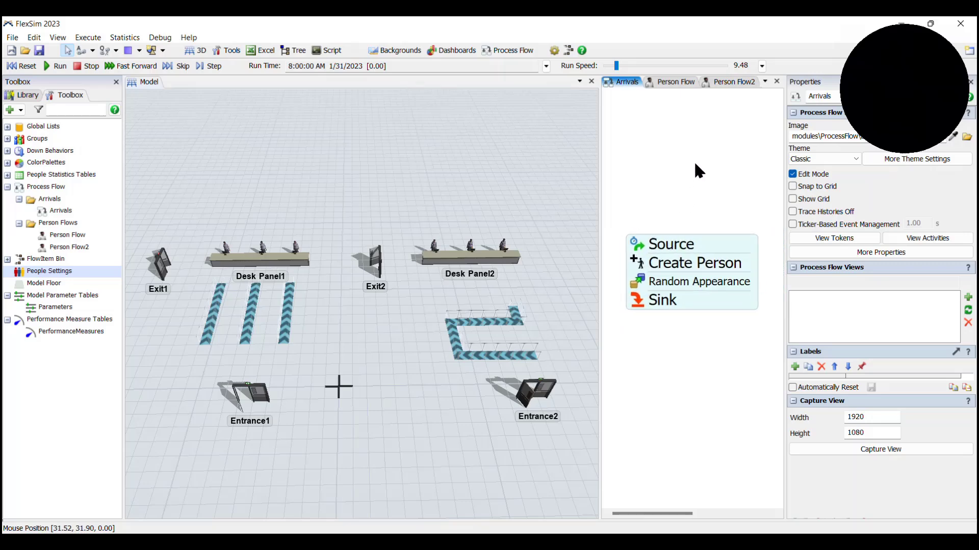
{"action": "left_click", "coordinate": [28, 95]}
{"action": "scroll", "coordinate": [44, 199], "scroll_direction": "down", "scroll_amount": 10}
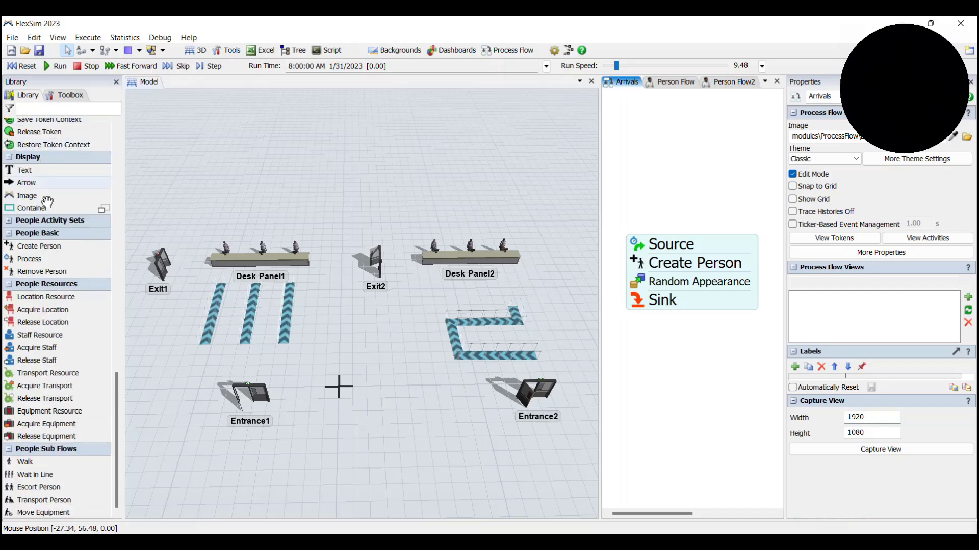
{"action": "scroll", "coordinate": [45, 202], "scroll_direction": "up", "scroll_amount": 10}
{"action": "scroll", "coordinate": [45, 203], "scroll_direction": "up", "scroll_amount": 10}
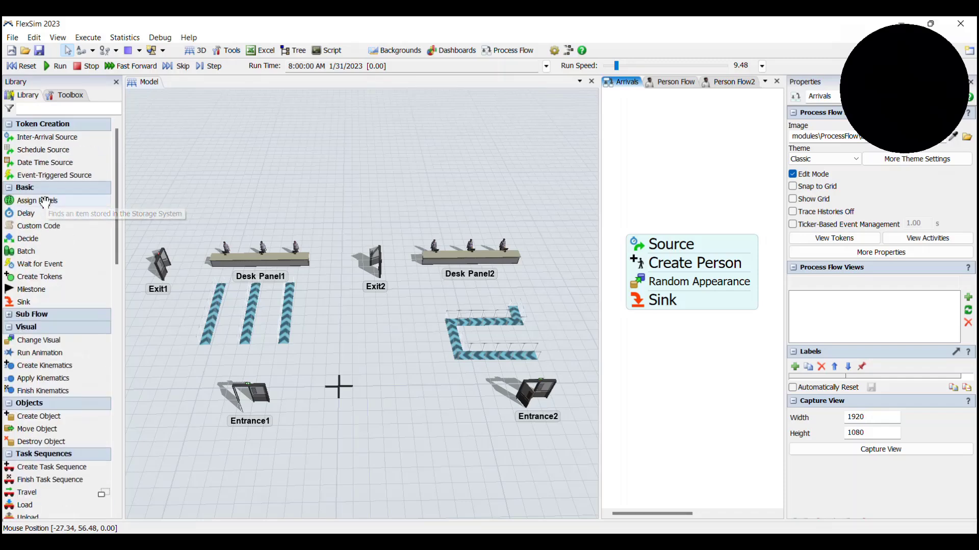
{"action": "left_click", "coordinate": [664, 364]}
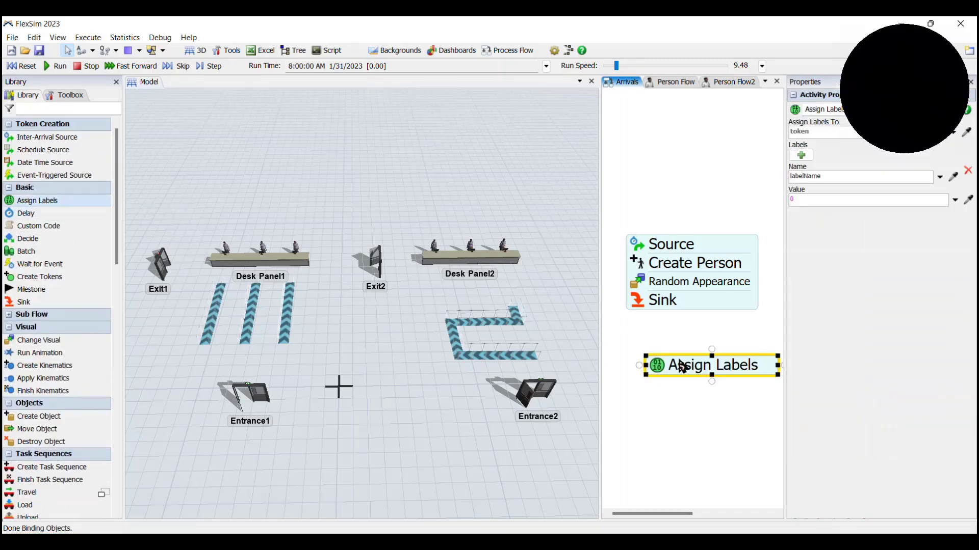
Step: Make the Assign Labels activity assign the label QueueStyle with value "MultiLine" to token.Person
{"action": "double_click", "coordinate": [665, 365]}
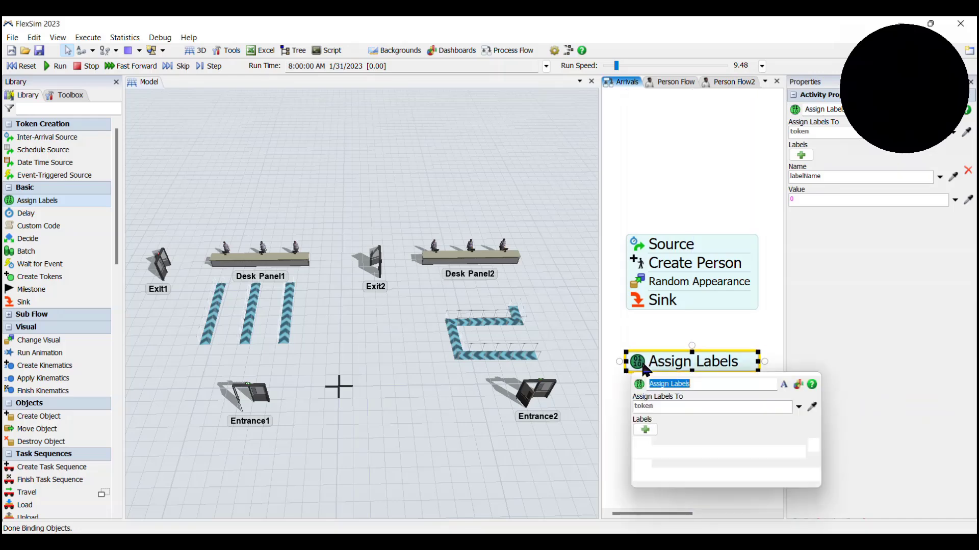
{"action": "left_click", "coordinate": [678, 406]}
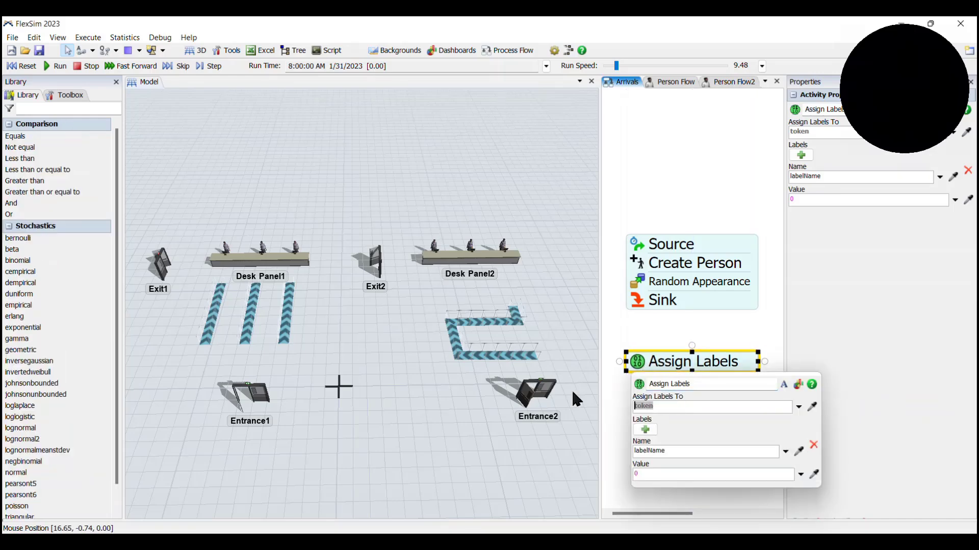
{"action": "type", "text": "token."}
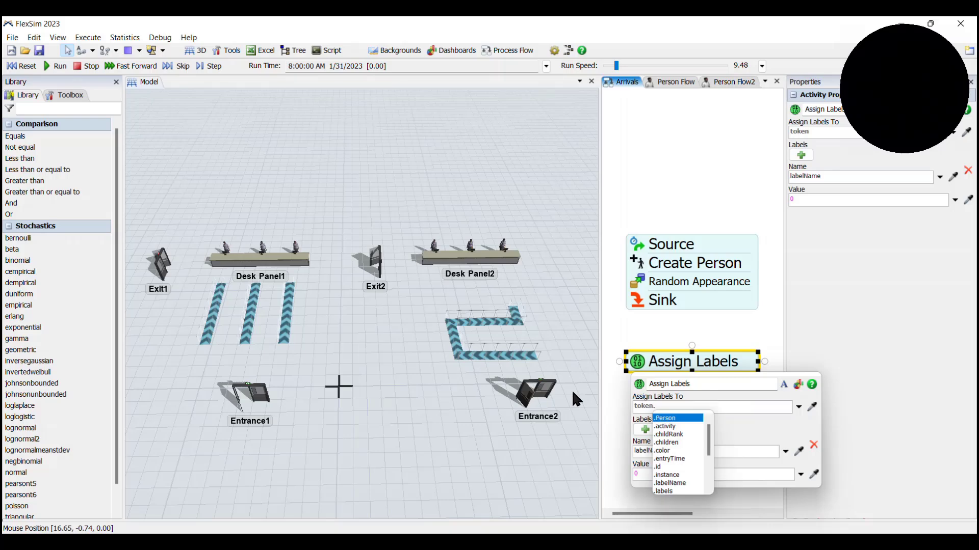
{"action": "type", "text": "Person"}
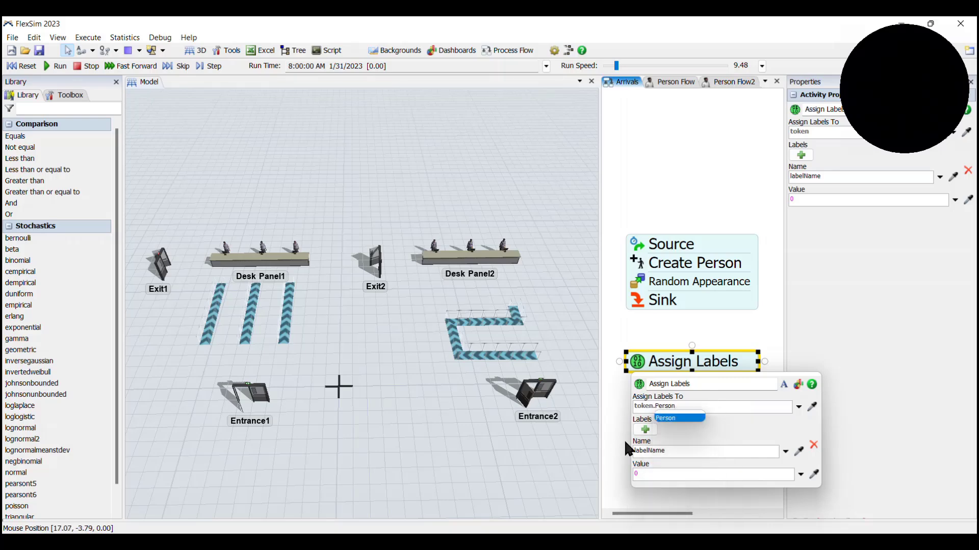
{"action": "left_click", "coordinate": [665, 449]}
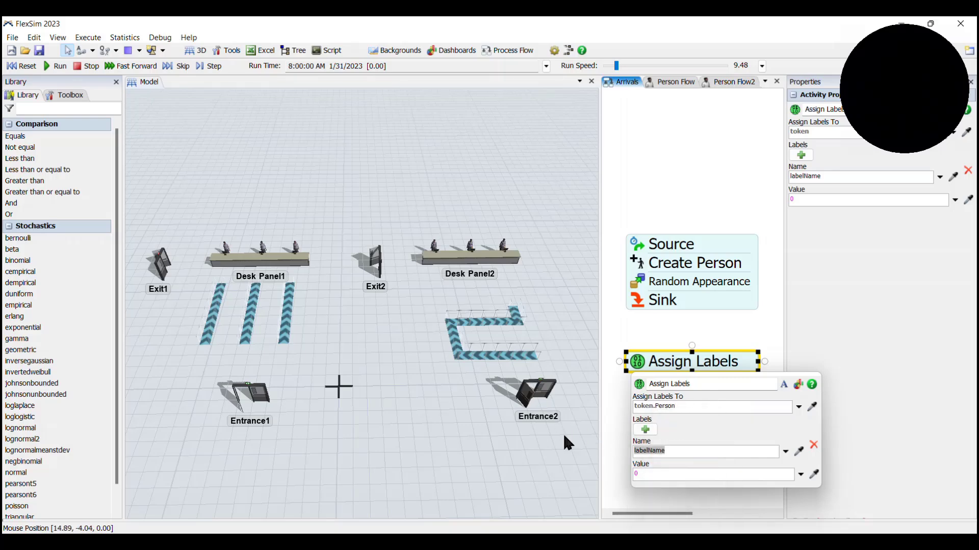
{"action": "type", "text": "QueueStyle"}
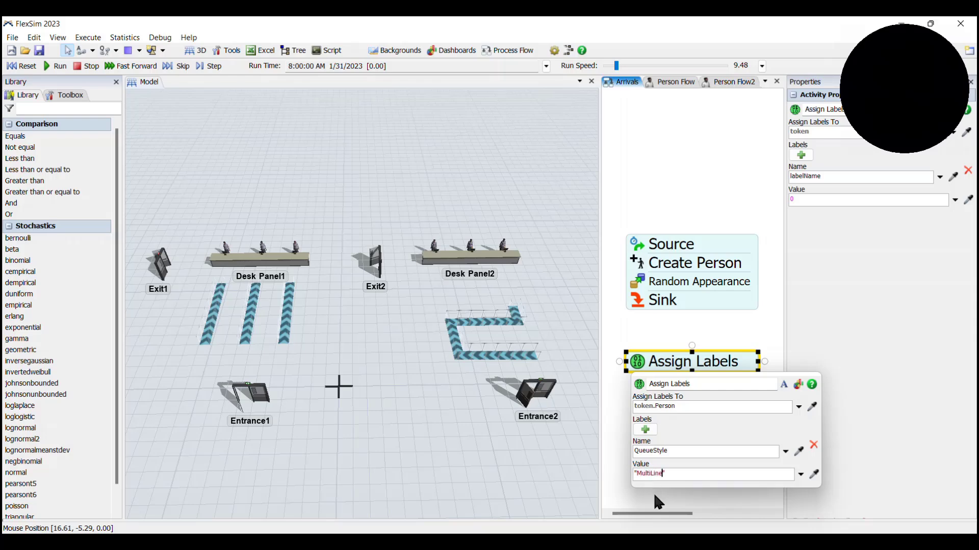
{"action": "left_click", "coordinate": [653, 503]}
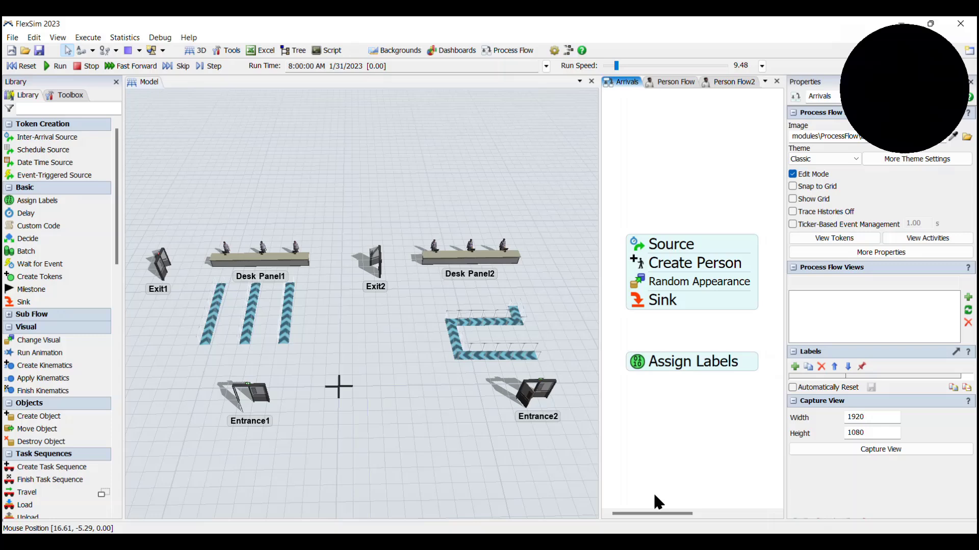
Step: Duplicate the Assign Labels activity and place the copy below the original
{"action": "left_click", "coordinate": [674, 371]}
{"action": "left_click", "coordinate": [661, 397]}
{"action": "key", "text": "ctrl+v"}
{"action": "left_click_drag", "start_coordinate": [712, 408], "coordinate": [733, 397]}
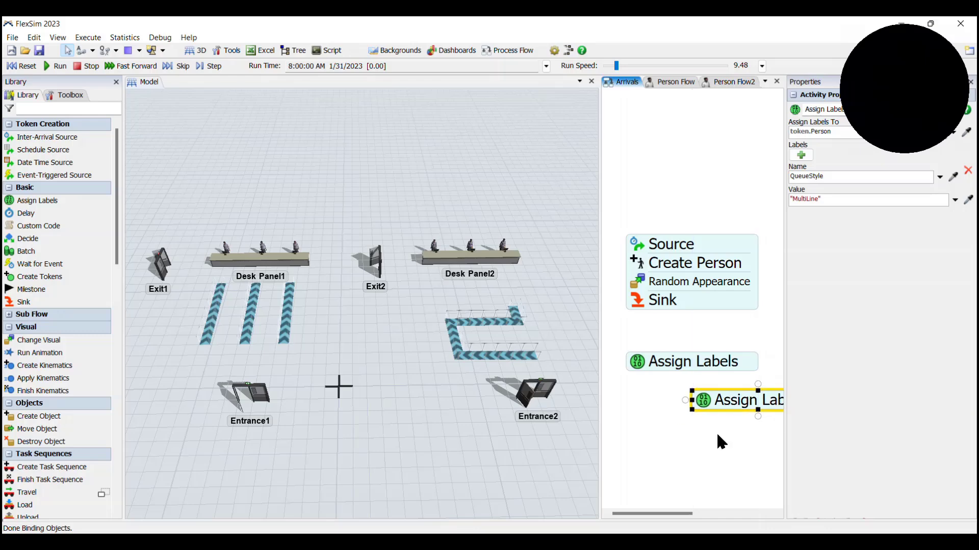
Step: Set the QueueStyle value in the copied Assign Labels activity to "SingleLine"
{"action": "left_click_drag", "start_coordinate": [704, 450], "coordinate": [669, 446]}
{"action": "left_click_drag", "start_coordinate": [601, 429], "coordinate": [507, 430]}
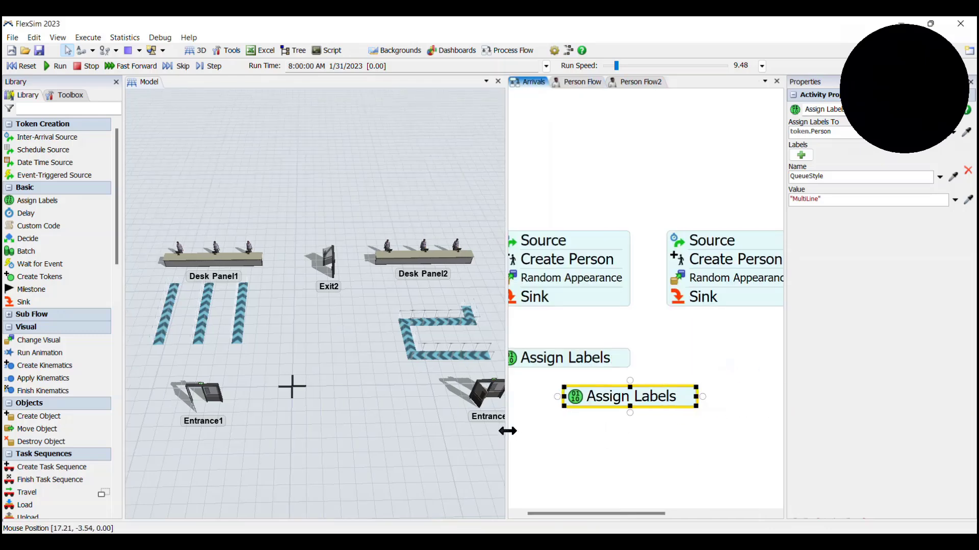
{"action": "double_click", "coordinate": [545, 418]}
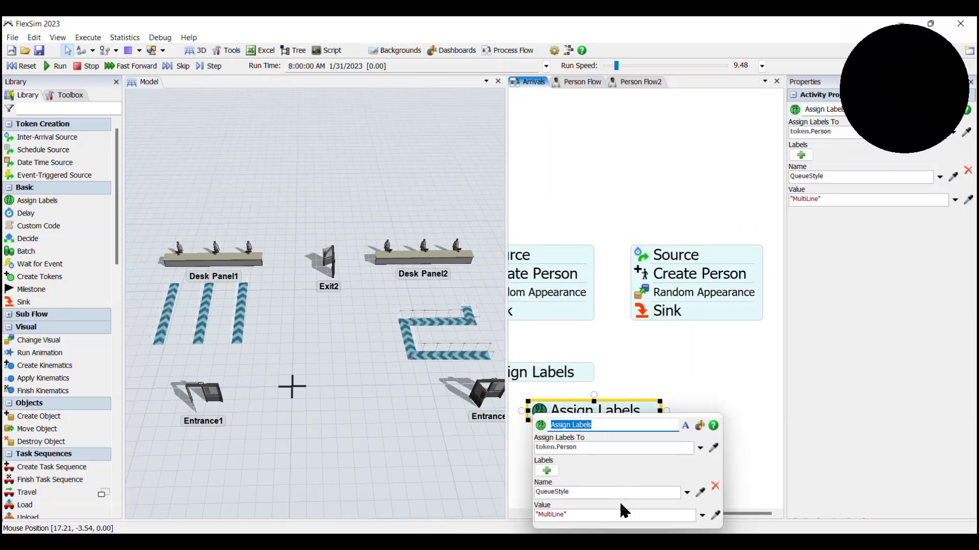
{"action": "left_click", "coordinate": [546, 516]}
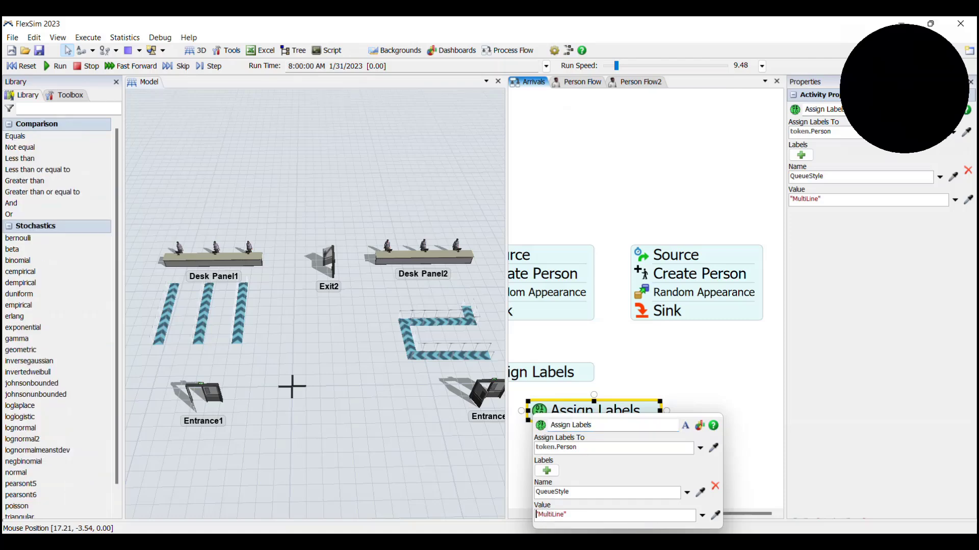
{"action": "key", "text": "ctrl+a"}
{"action": "key", "text": "BackSpace"}
{"action": "left_click", "coordinate": [655, 366]}
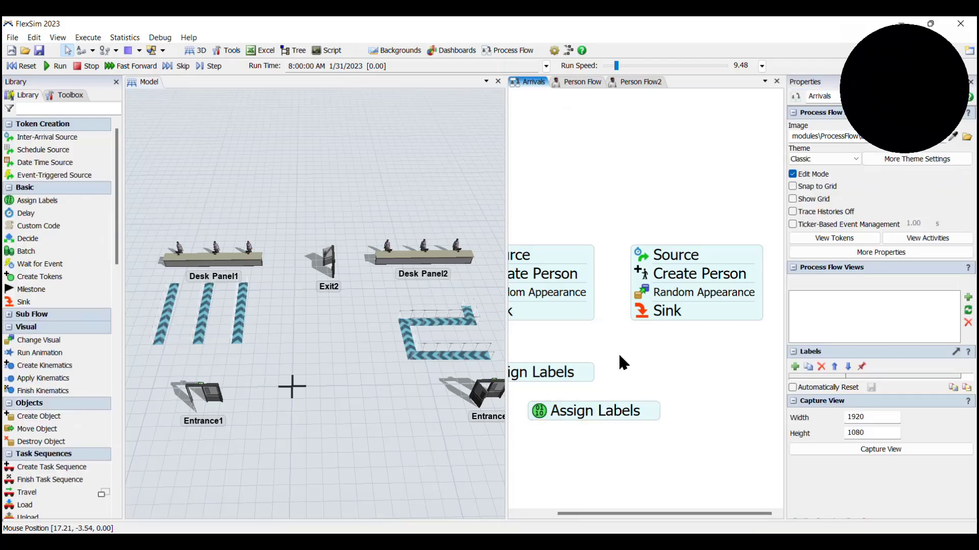
Step: Insert the two Assign Labels activities between Create Person and Random Appearance, the original in the first arrivals block and the copy in the second
{"action": "scroll", "coordinate": [632, 359], "scroll_direction": "down", "scroll_amount": 3}
{"action": "left_click_drag", "start_coordinate": [581, 378], "coordinate": [582, 323]}
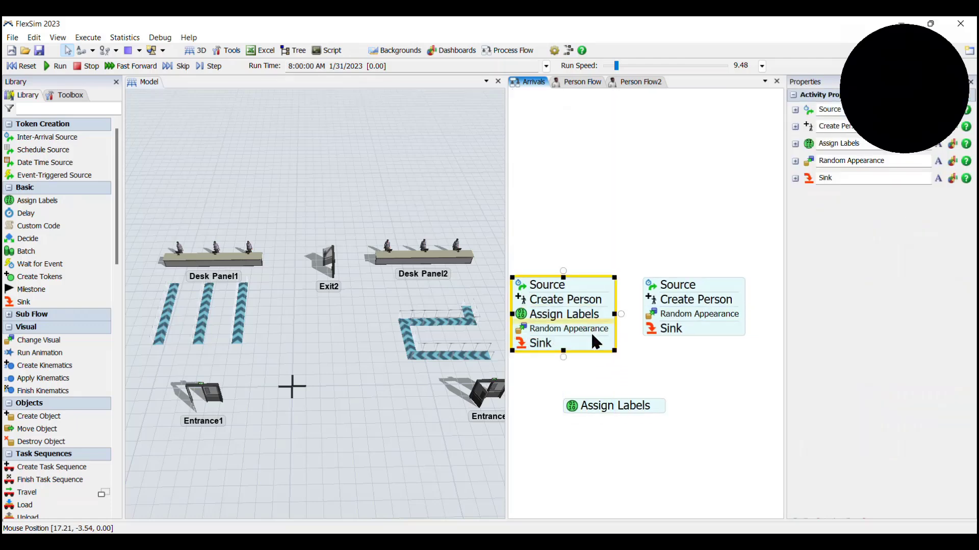
{"action": "left_click", "coordinate": [608, 408]}
{"action": "left_click_drag", "start_coordinate": [608, 410], "coordinate": [691, 312]}
{"action": "left_click", "coordinate": [648, 221]}
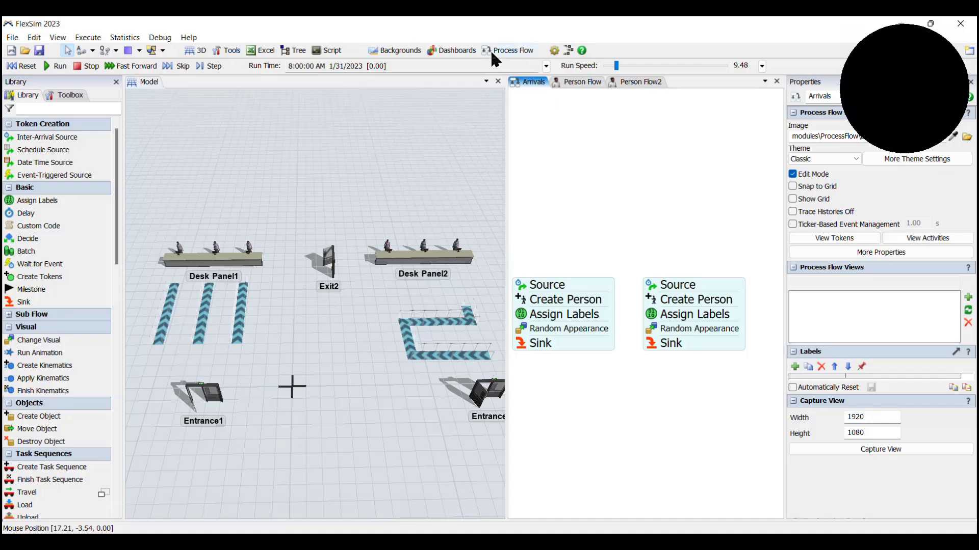
Step: Create a blank dashboard and place a Waiting Line Avg Staytime chart on it
{"action": "left_click", "coordinate": [457, 50]}
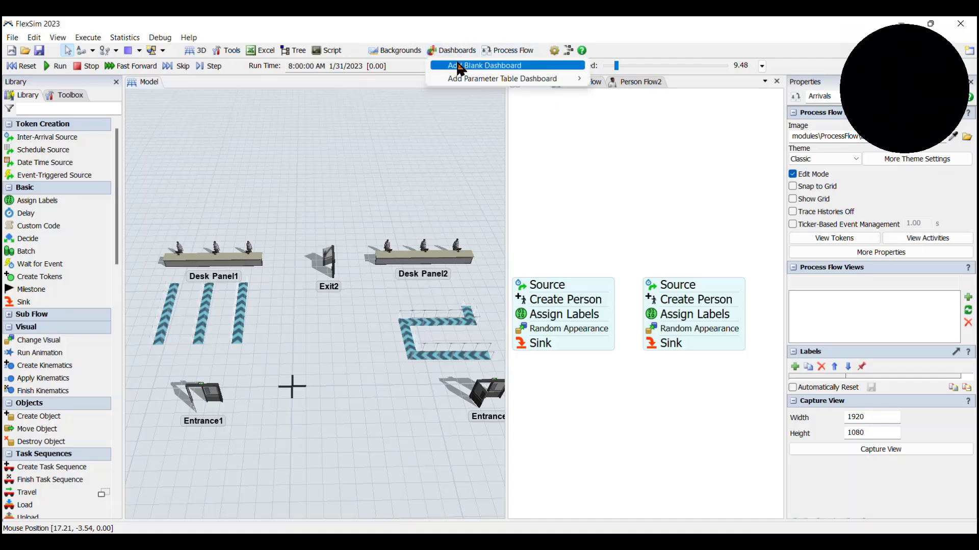
{"action": "left_click", "coordinate": [460, 67]}
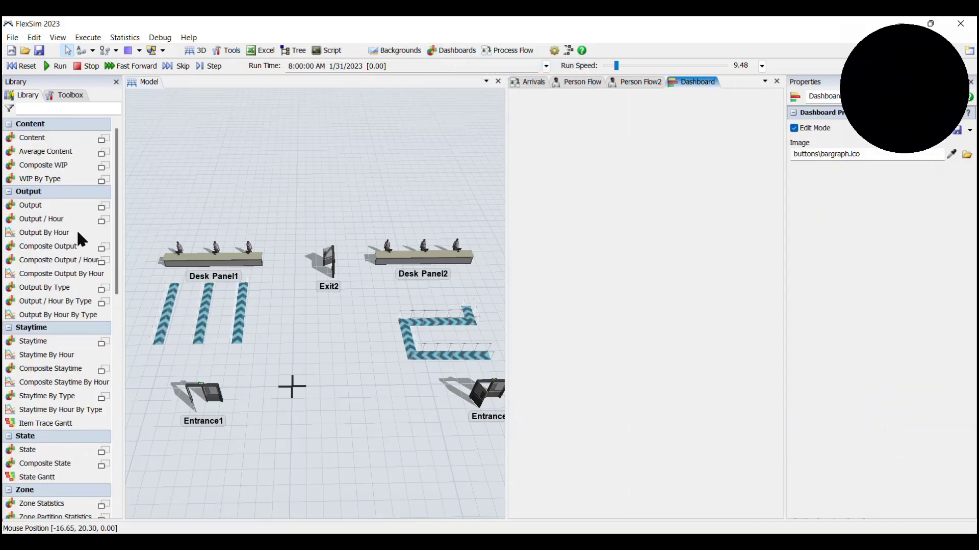
{"action": "left_click_drag", "start_coordinate": [118, 250], "coordinate": [139, 491]}
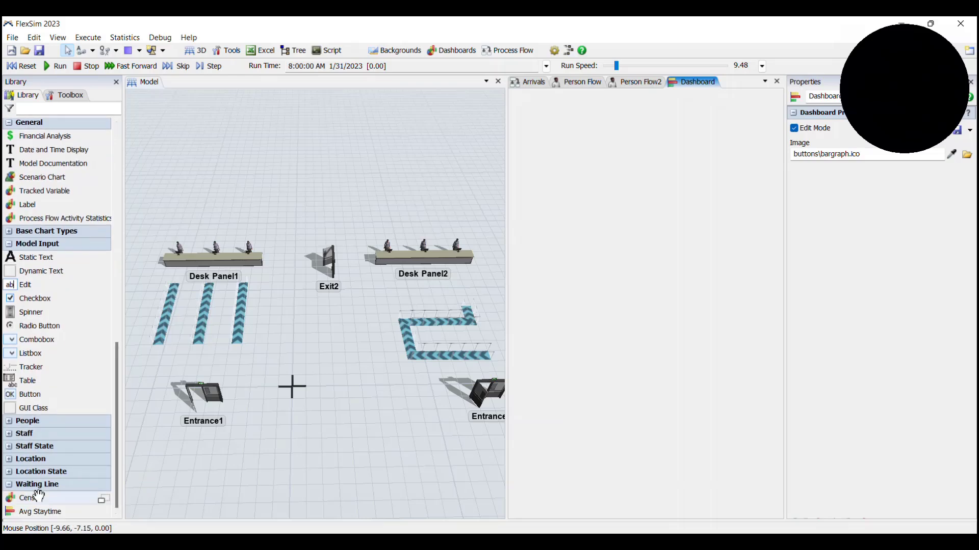
{"action": "left_click_drag", "start_coordinate": [35, 509], "coordinate": [516, 102]}
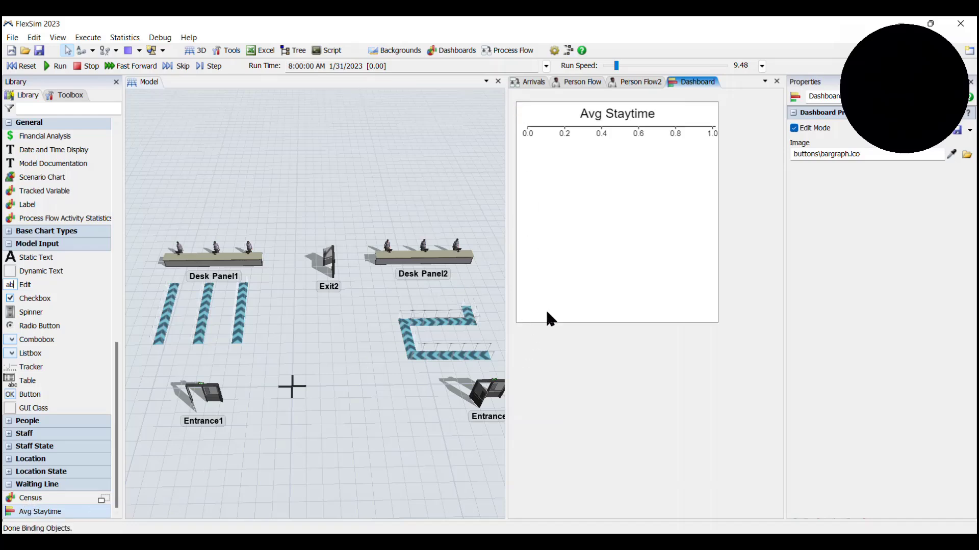
Step: Resize the Avg Staytime chart to be wider and slightly shorter, spanning nearly the full dashboard width
{"action": "left_click", "coordinate": [560, 296]}
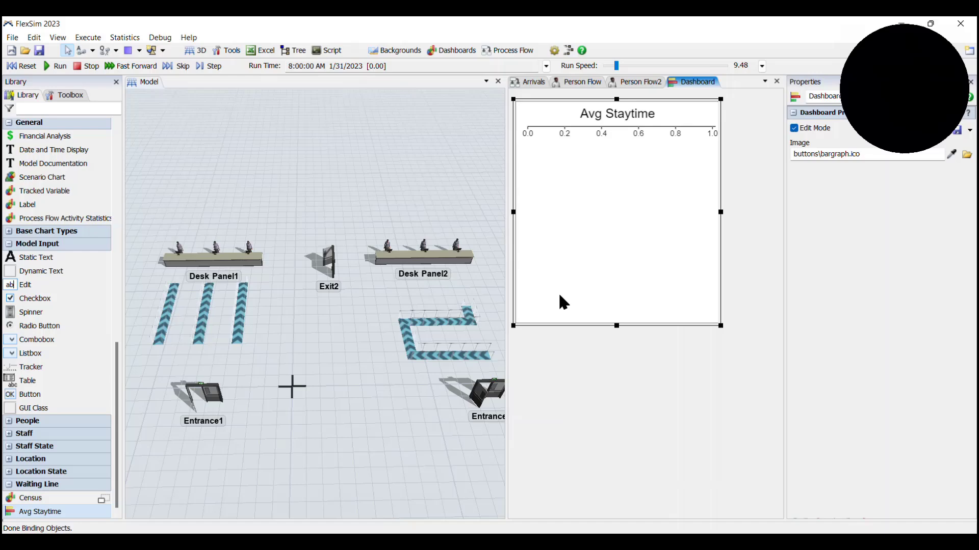
{"action": "double_click", "coordinate": [722, 326]}
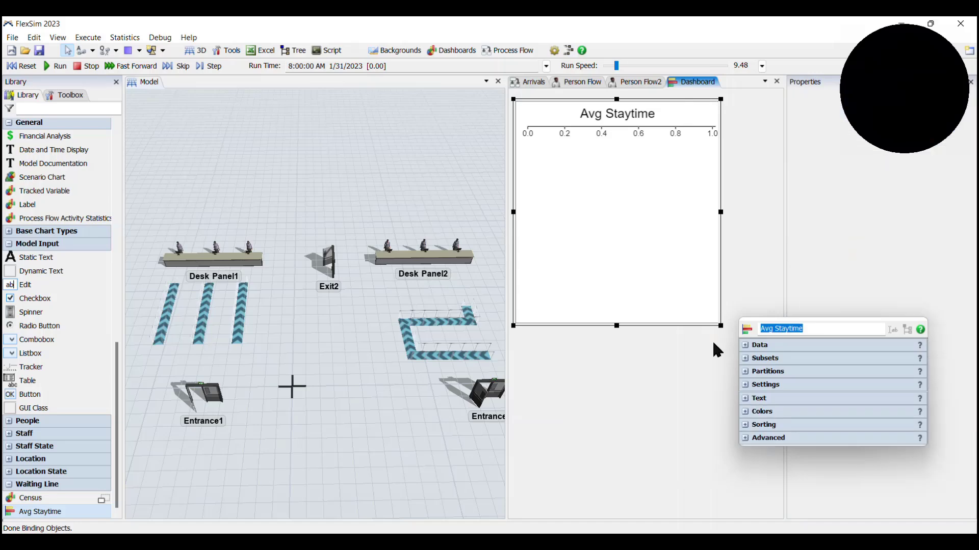
{"action": "left_click", "coordinate": [713, 344]}
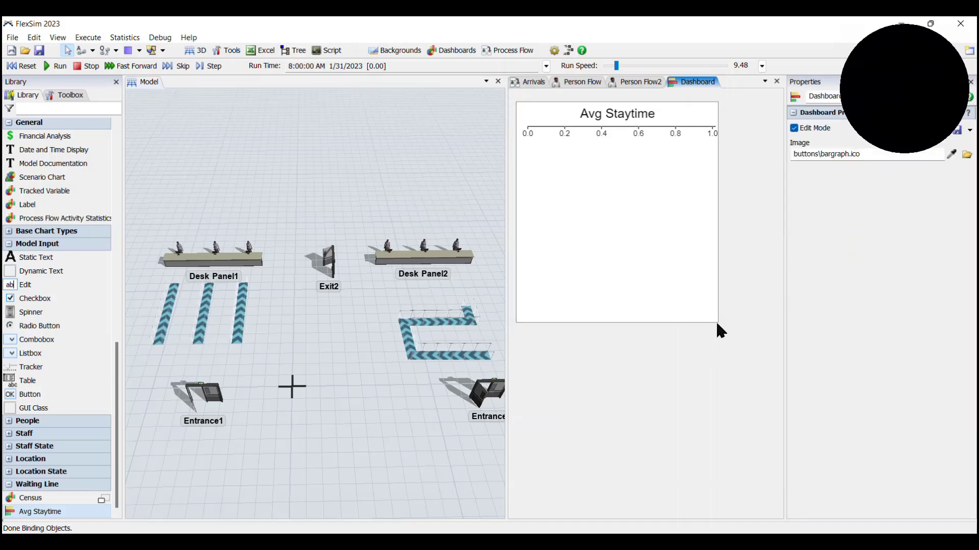
{"action": "left_click", "coordinate": [717, 325]}
{"action": "left_click_drag", "start_coordinate": [721, 325], "coordinate": [771, 294]}
{"action": "left_click", "coordinate": [714, 336]}
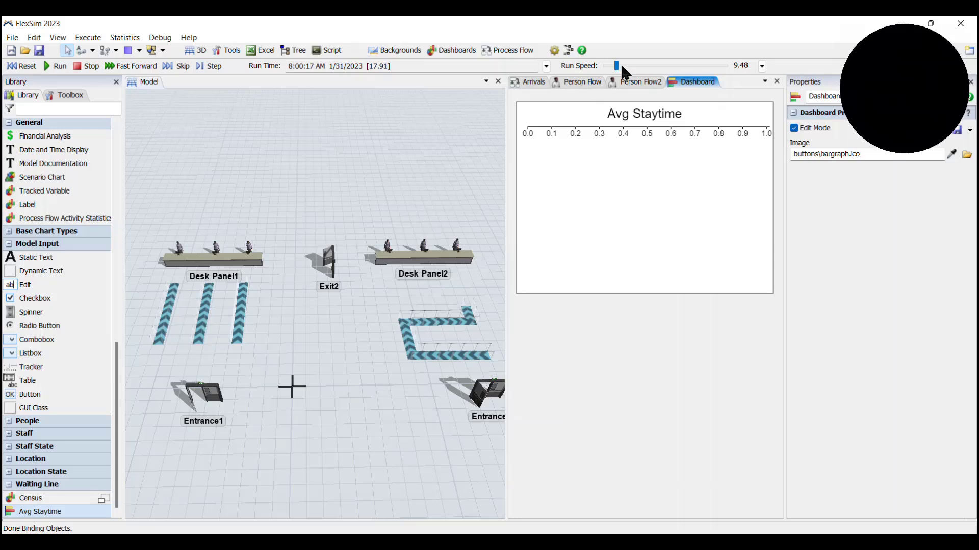
Step: Raise the simulation run speed to about 84.35 while the model runs
{"action": "left_click_drag", "start_coordinate": [622, 65], "coordinate": [624, 66]}
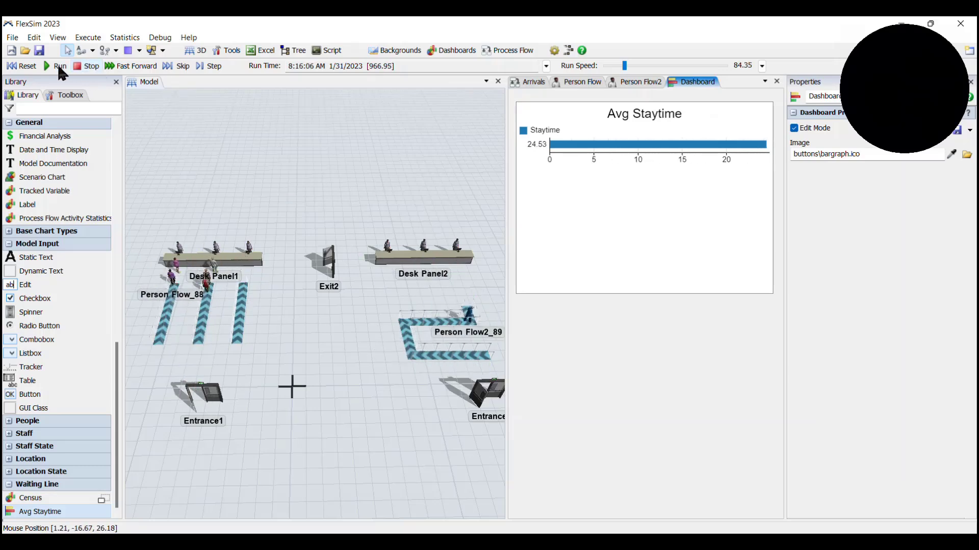
Step: Partition the Avg Staytime chart by the person label QueueStyle
{"action": "left_click", "coordinate": [653, 162]}
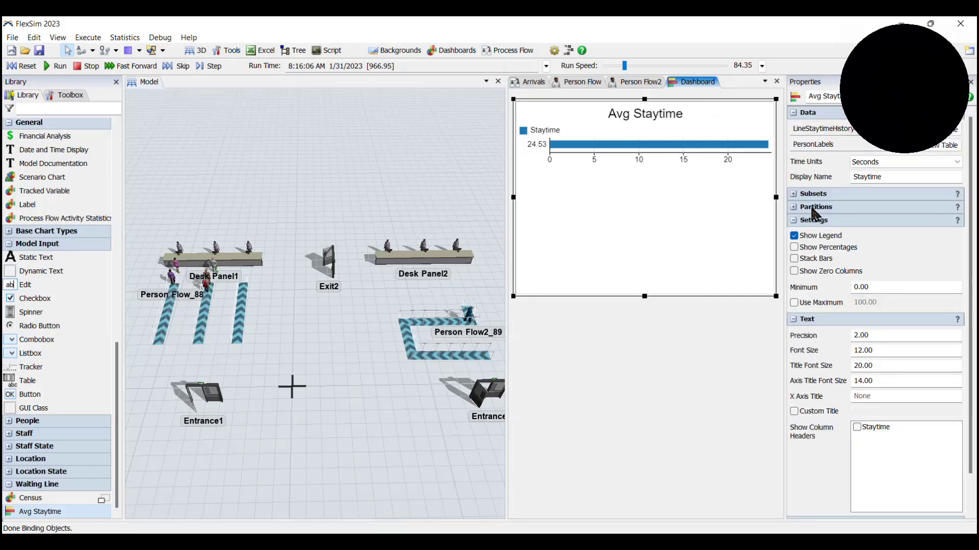
{"action": "left_click", "coordinate": [814, 207]}
{"action": "left_click", "coordinate": [839, 225]}
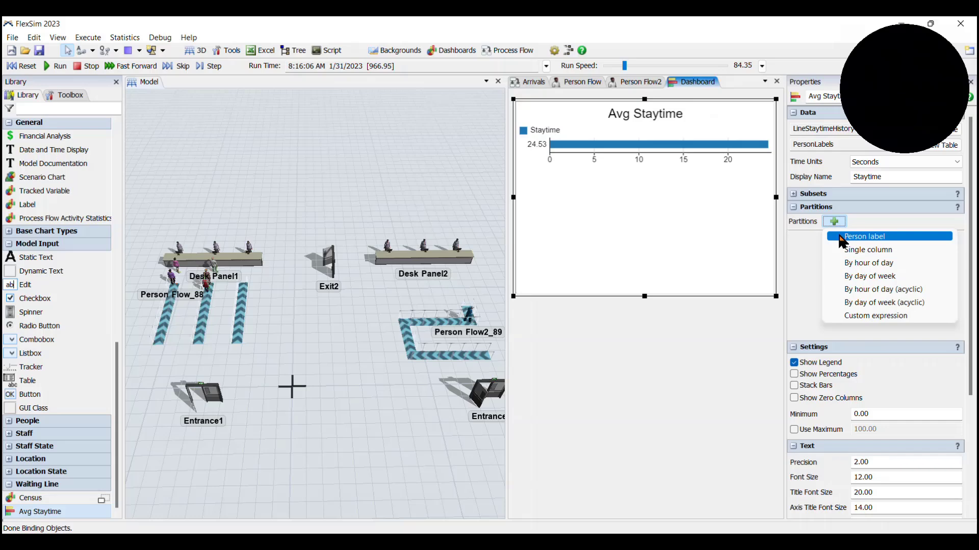
{"action": "left_click", "coordinate": [917, 238]}
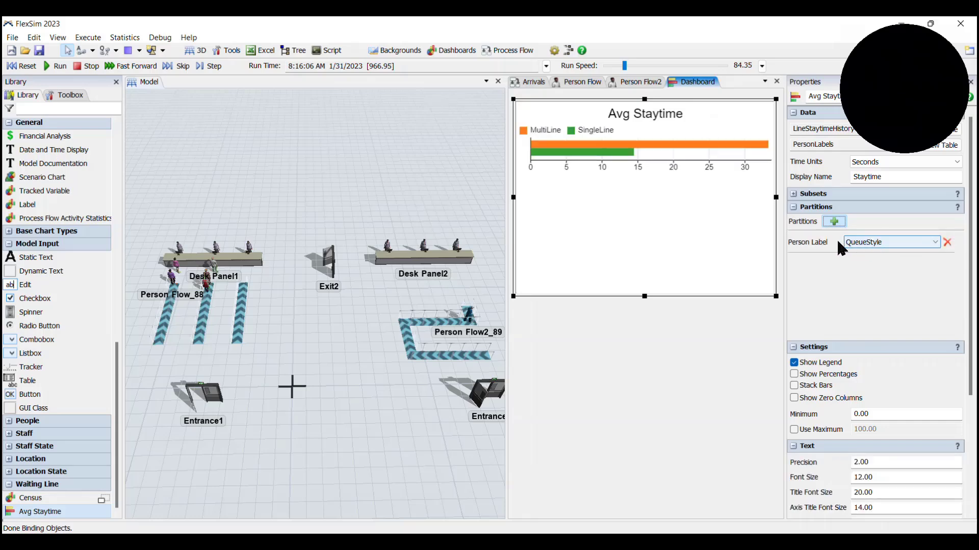
{"action": "left_click", "coordinate": [870, 242]}
{"action": "left_click", "coordinate": [871, 253]}
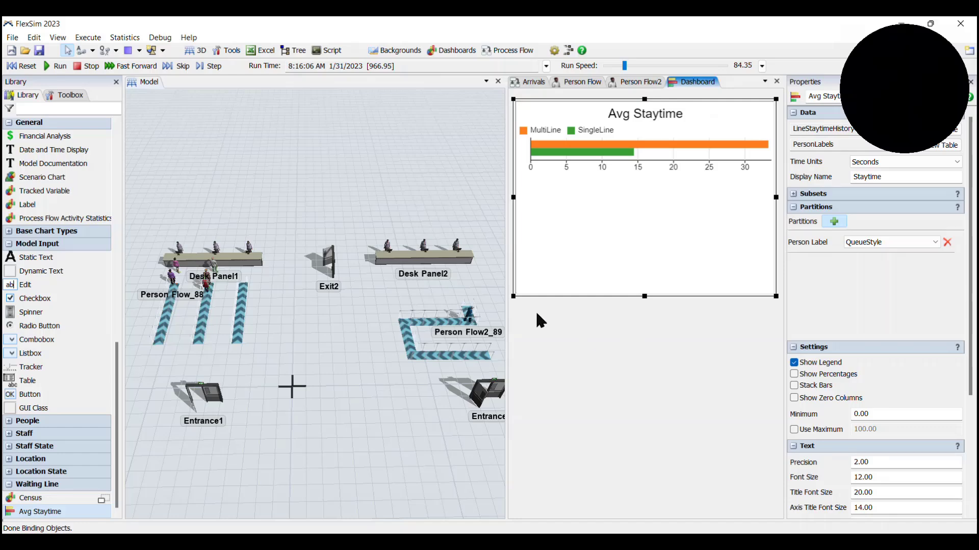
Step: Resume the simulation to compare average staytime for the two queue styles, and stop the run
{"action": "left_click", "coordinate": [57, 66]}
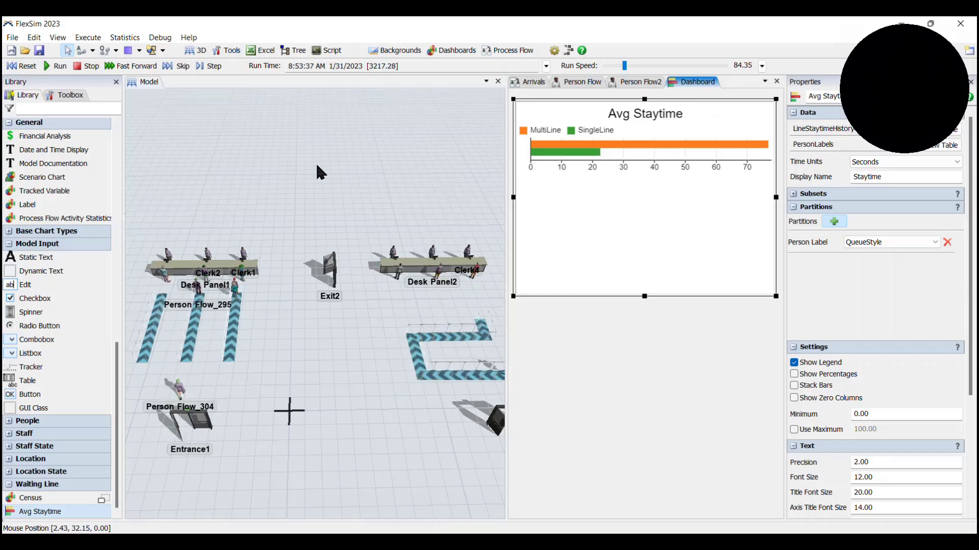
{"action": "left_click", "coordinate": [85, 68]}
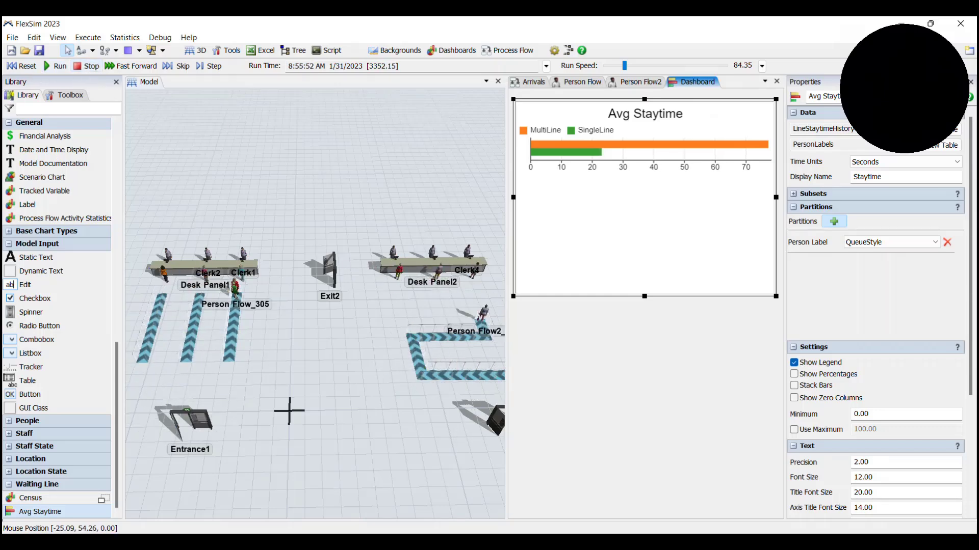